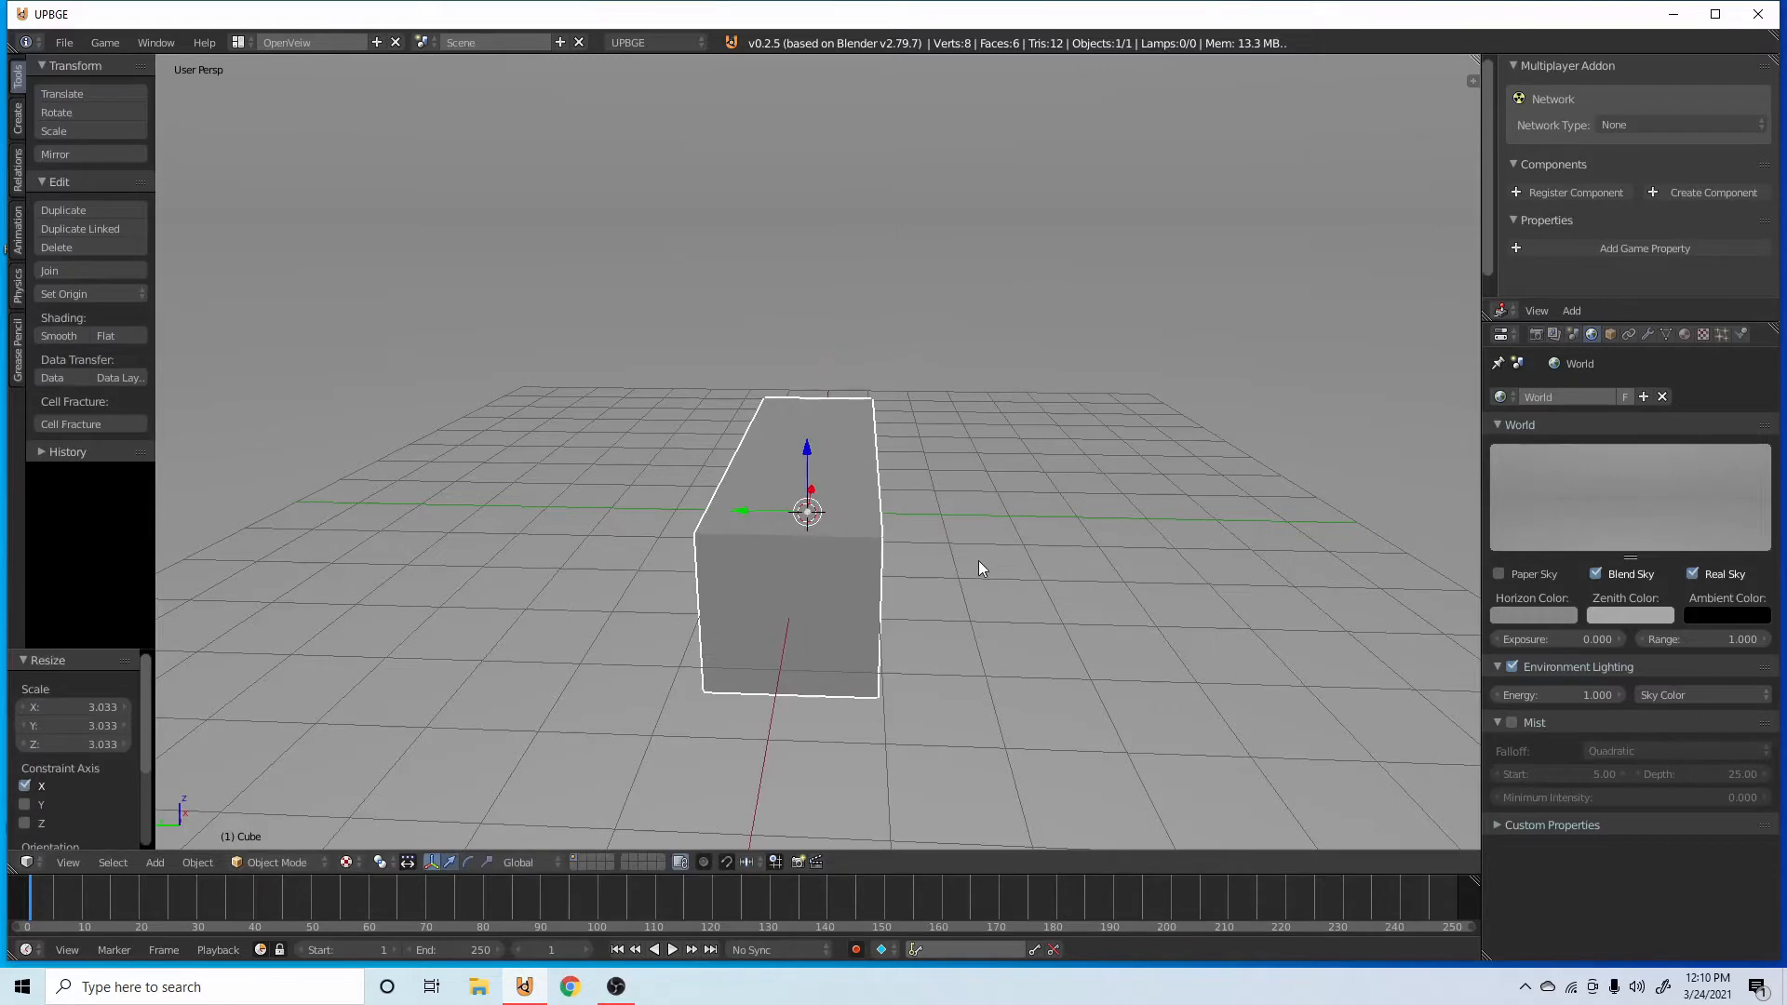
key("s")
key("shift+z")
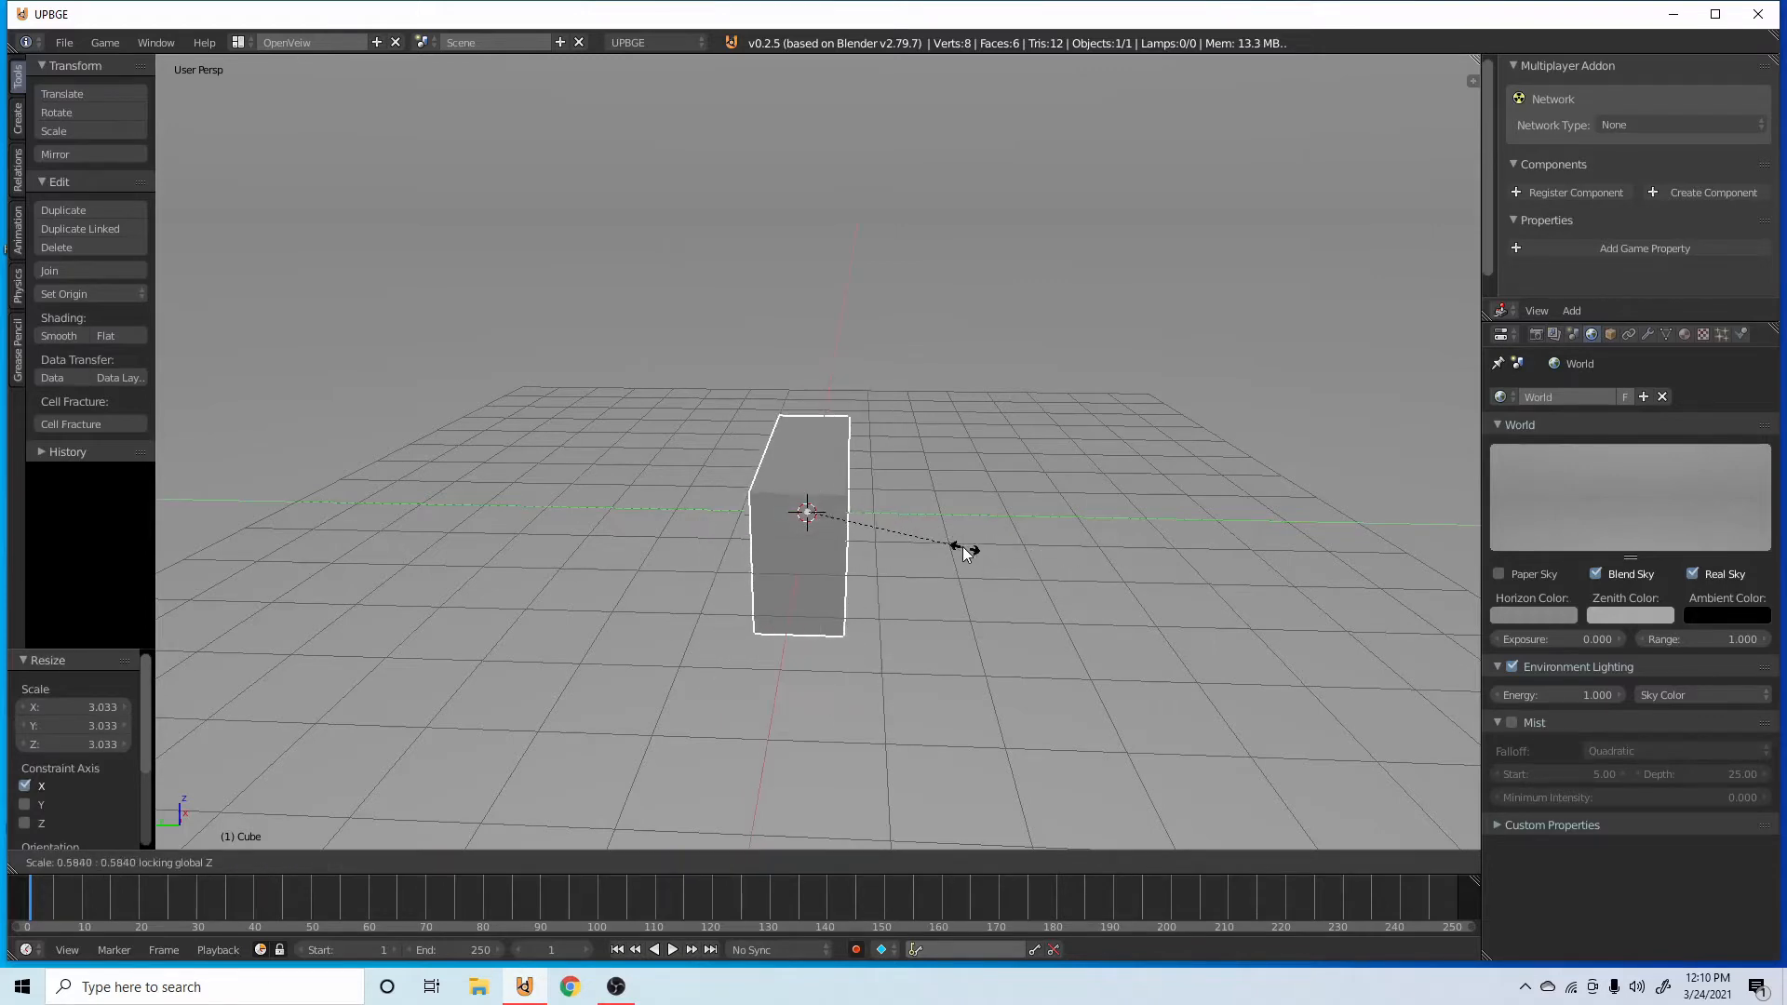
left_click(912, 509)
middle_click_drag(923, 506, 1154, 549)
key("ctrl+z")
Scale the cube down uniformly, and flatten it along the Y axis by a factor of about 0.35.
key("s")
left_click(924, 527)
key("s")
mouse_move(842, 521)
middle_mouse_down()
mouse_move(794, 519)
mouse_move(893, 503)
mouse_move(612, 458)
mouse_move(863, 503)
middle_mouse_up()
right_click(958, 512)
key("s")
key("y")
left_click(893, 502)
Stretch the cube along the X axis into a long bar, ending with a further scale of about 1.16.
key("s")
key("x")
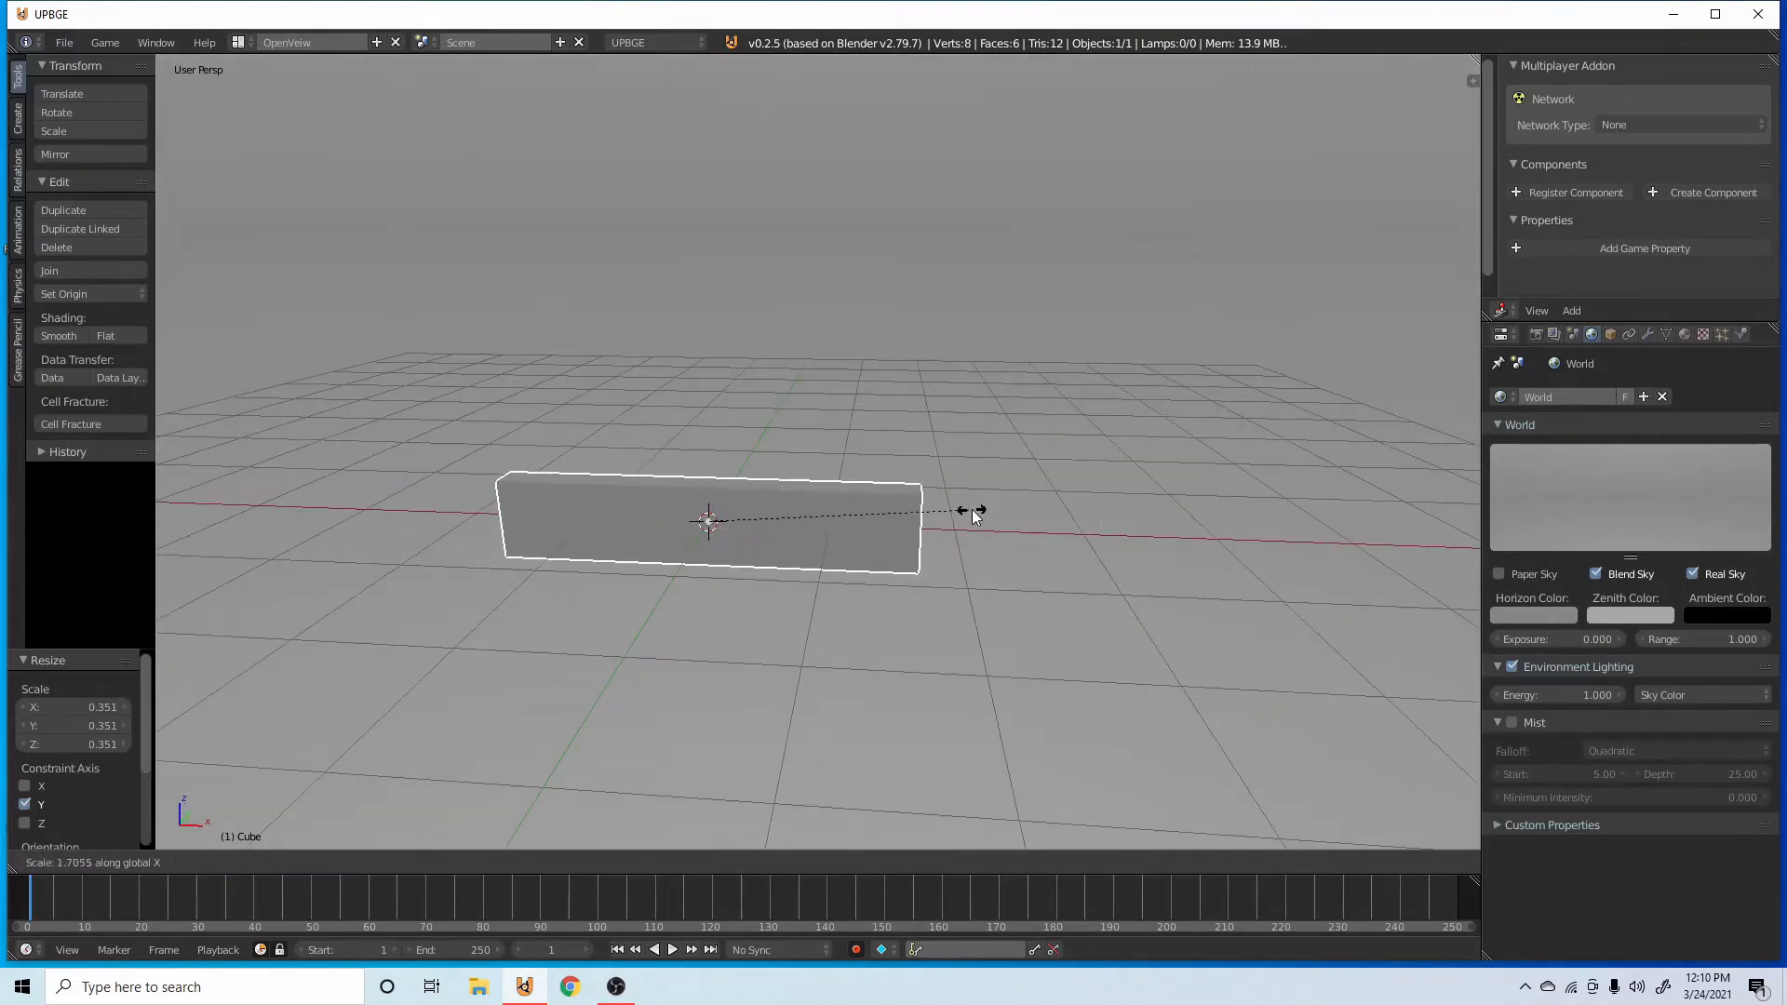
left_click(969, 510)
middle_click_drag(970, 510, 790, 255)
key("s")
left_click(882, 515)
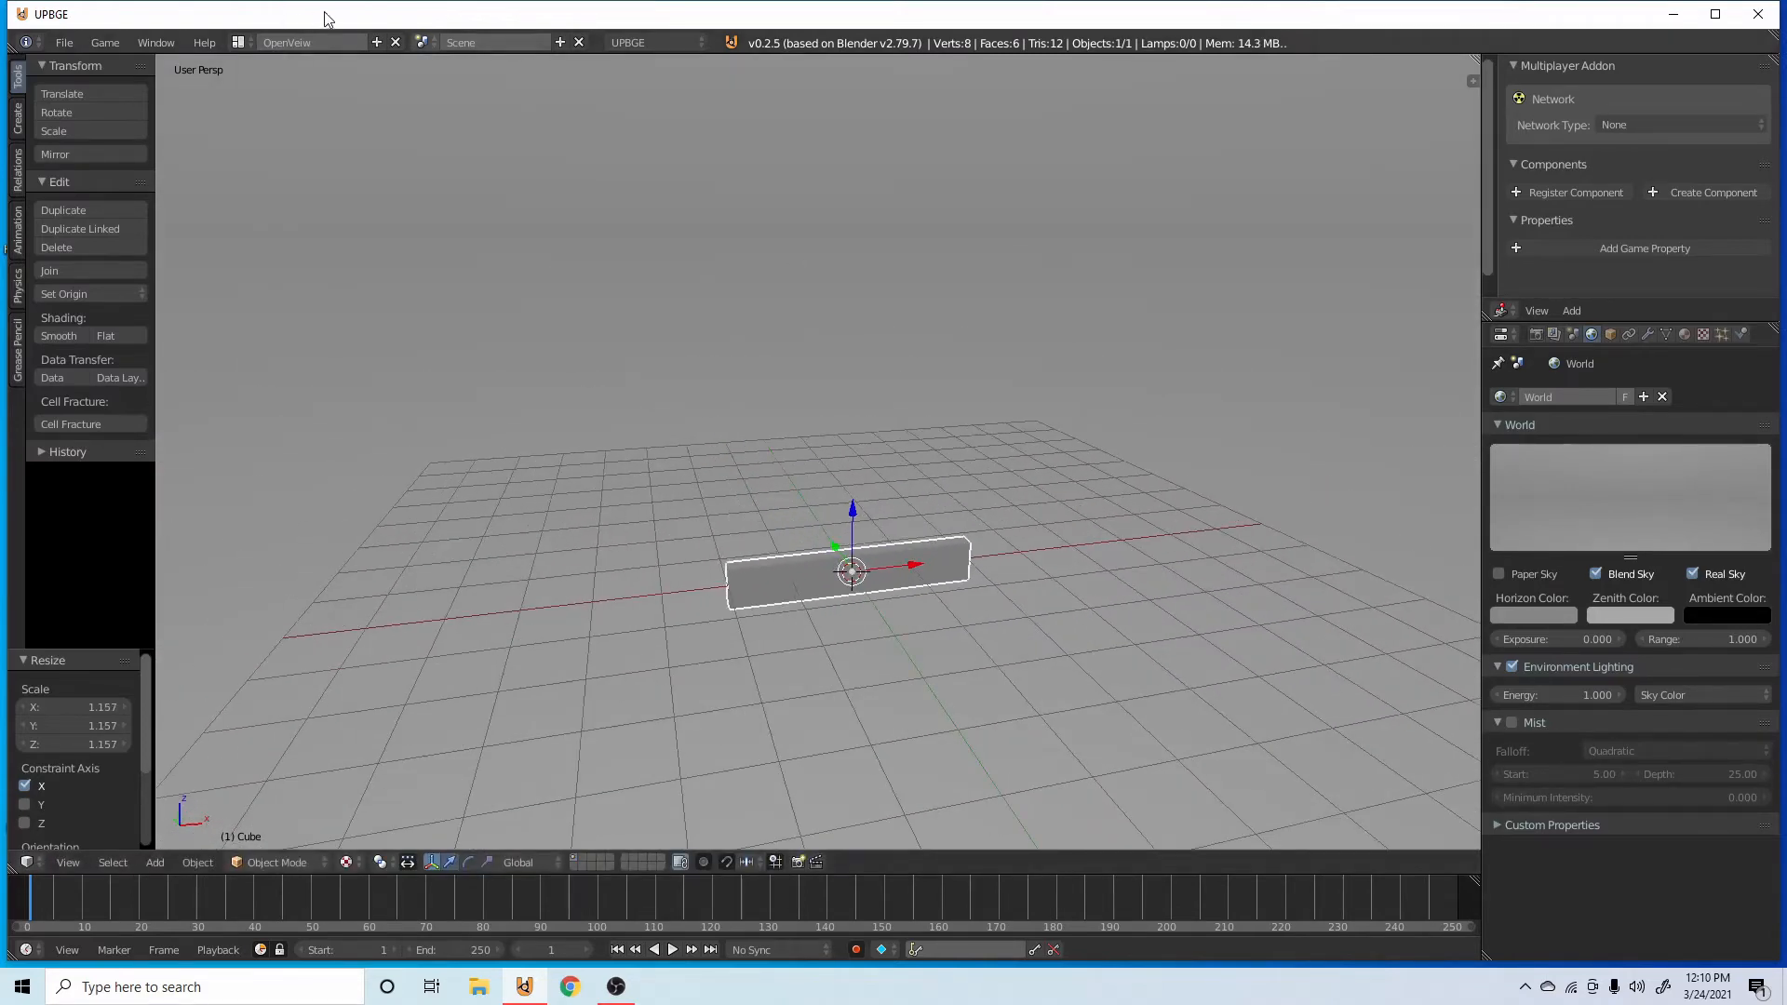
Switch to the Game Logic screen layout and show the bar in the front view.
left_click(248, 42)
left_click(339, 143)
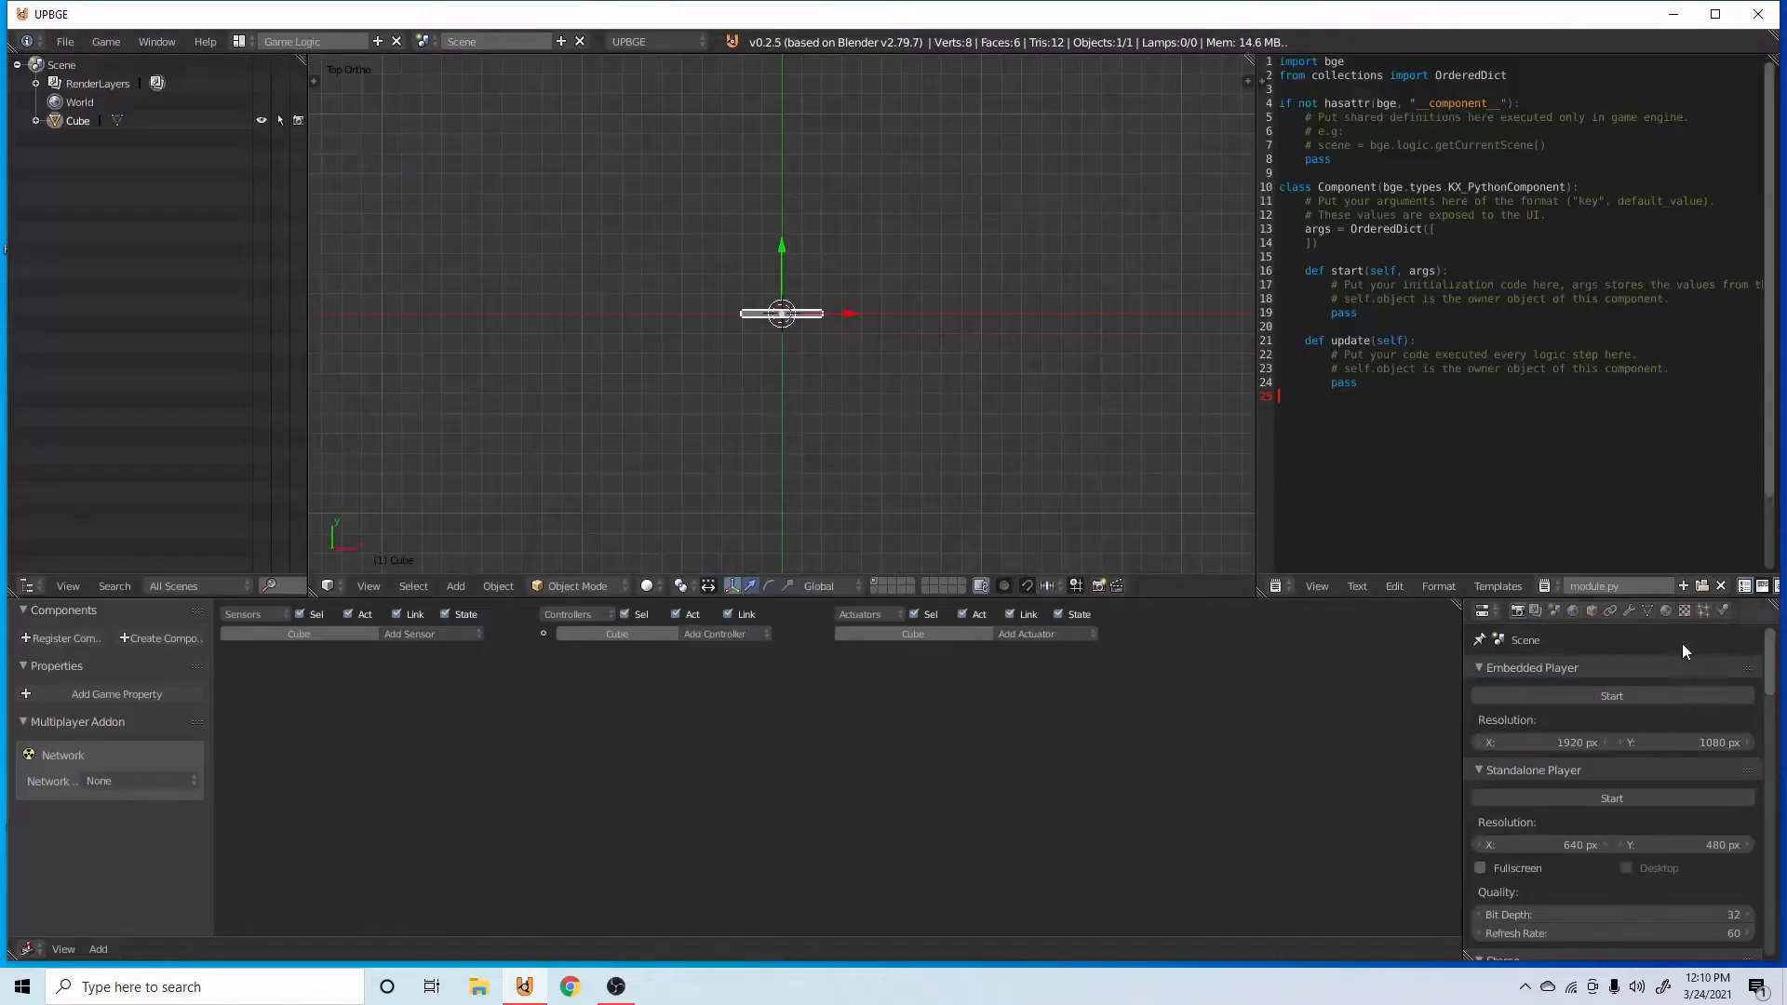
key("KP_1")
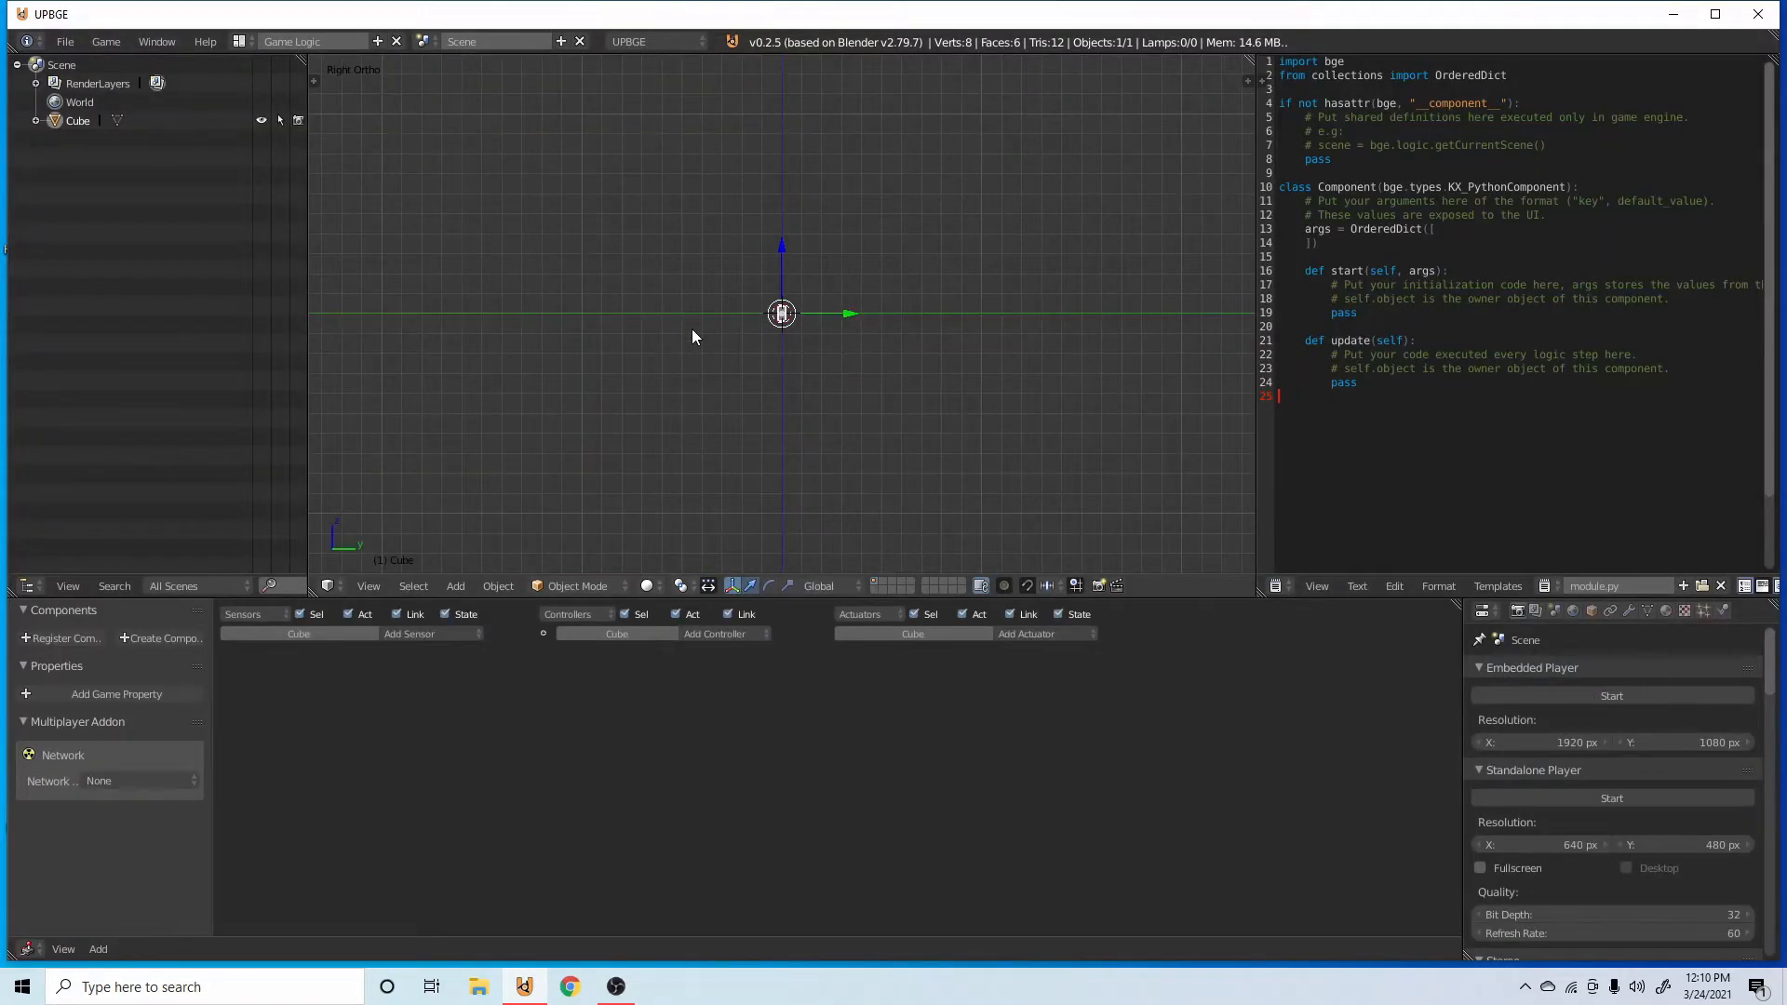
scroll(769, 319, "up", 6)
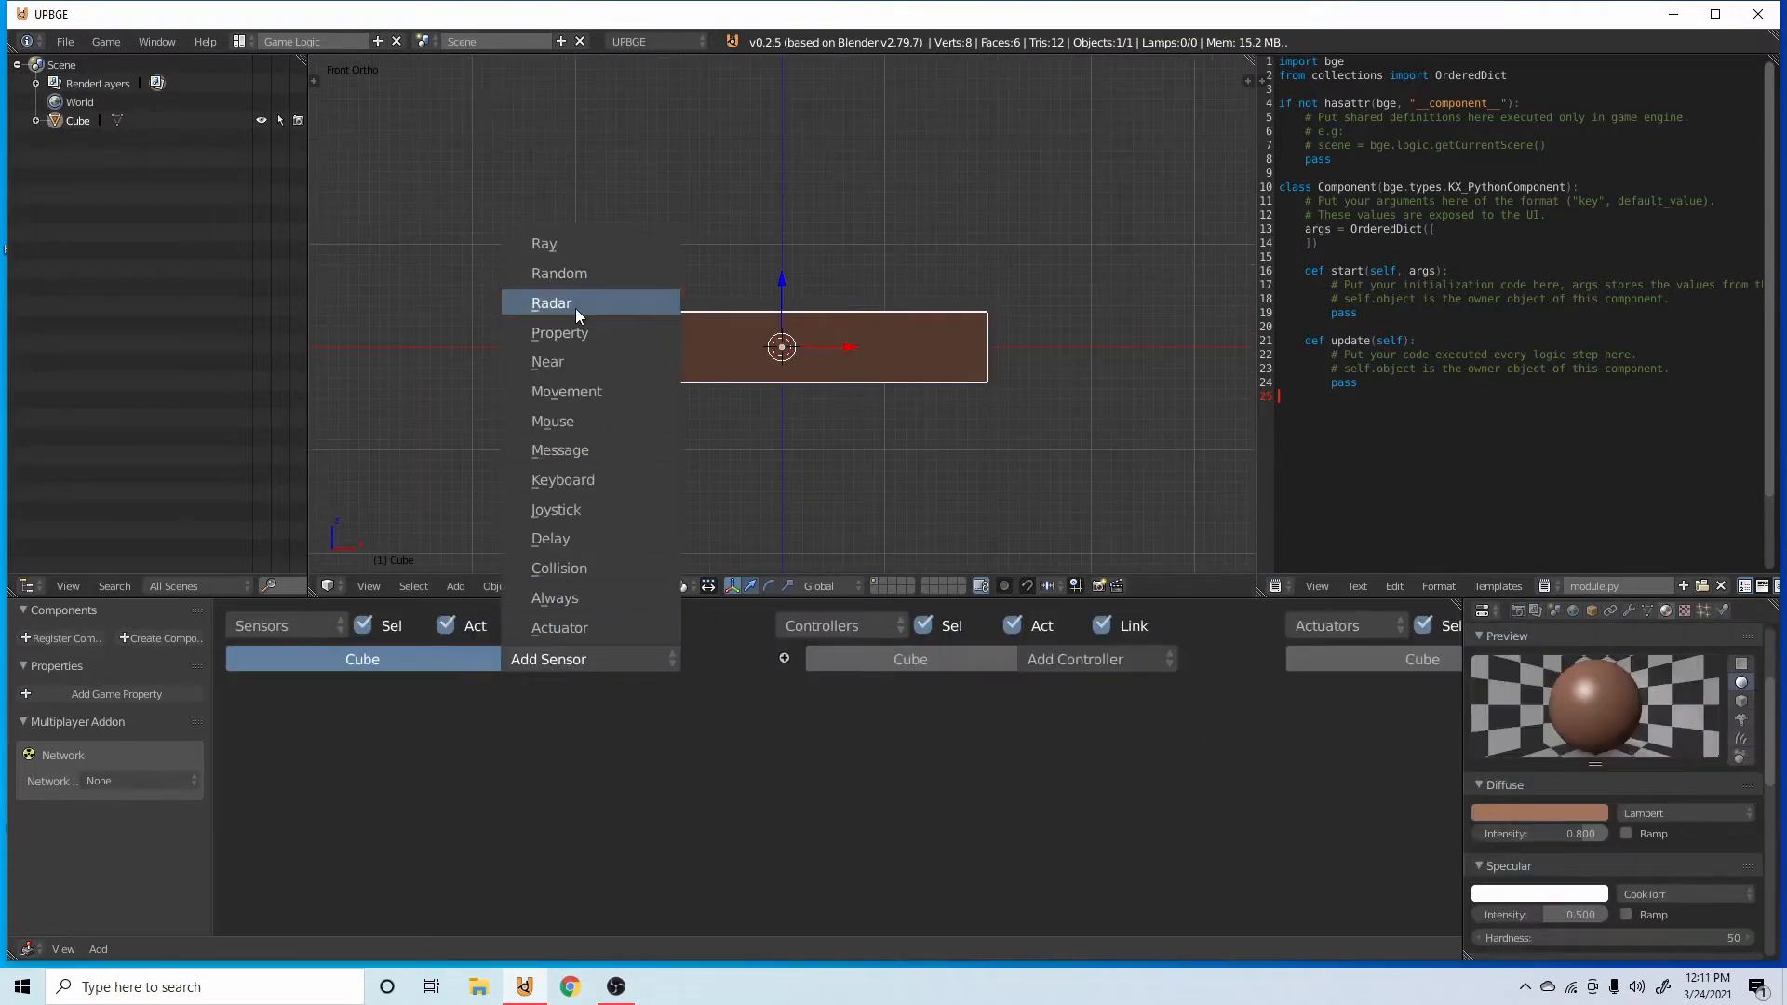
Add a Radar sensor to the bar with the property Air, looking along the -Z axis.
left_click(575, 309)
left_click(450, 802)
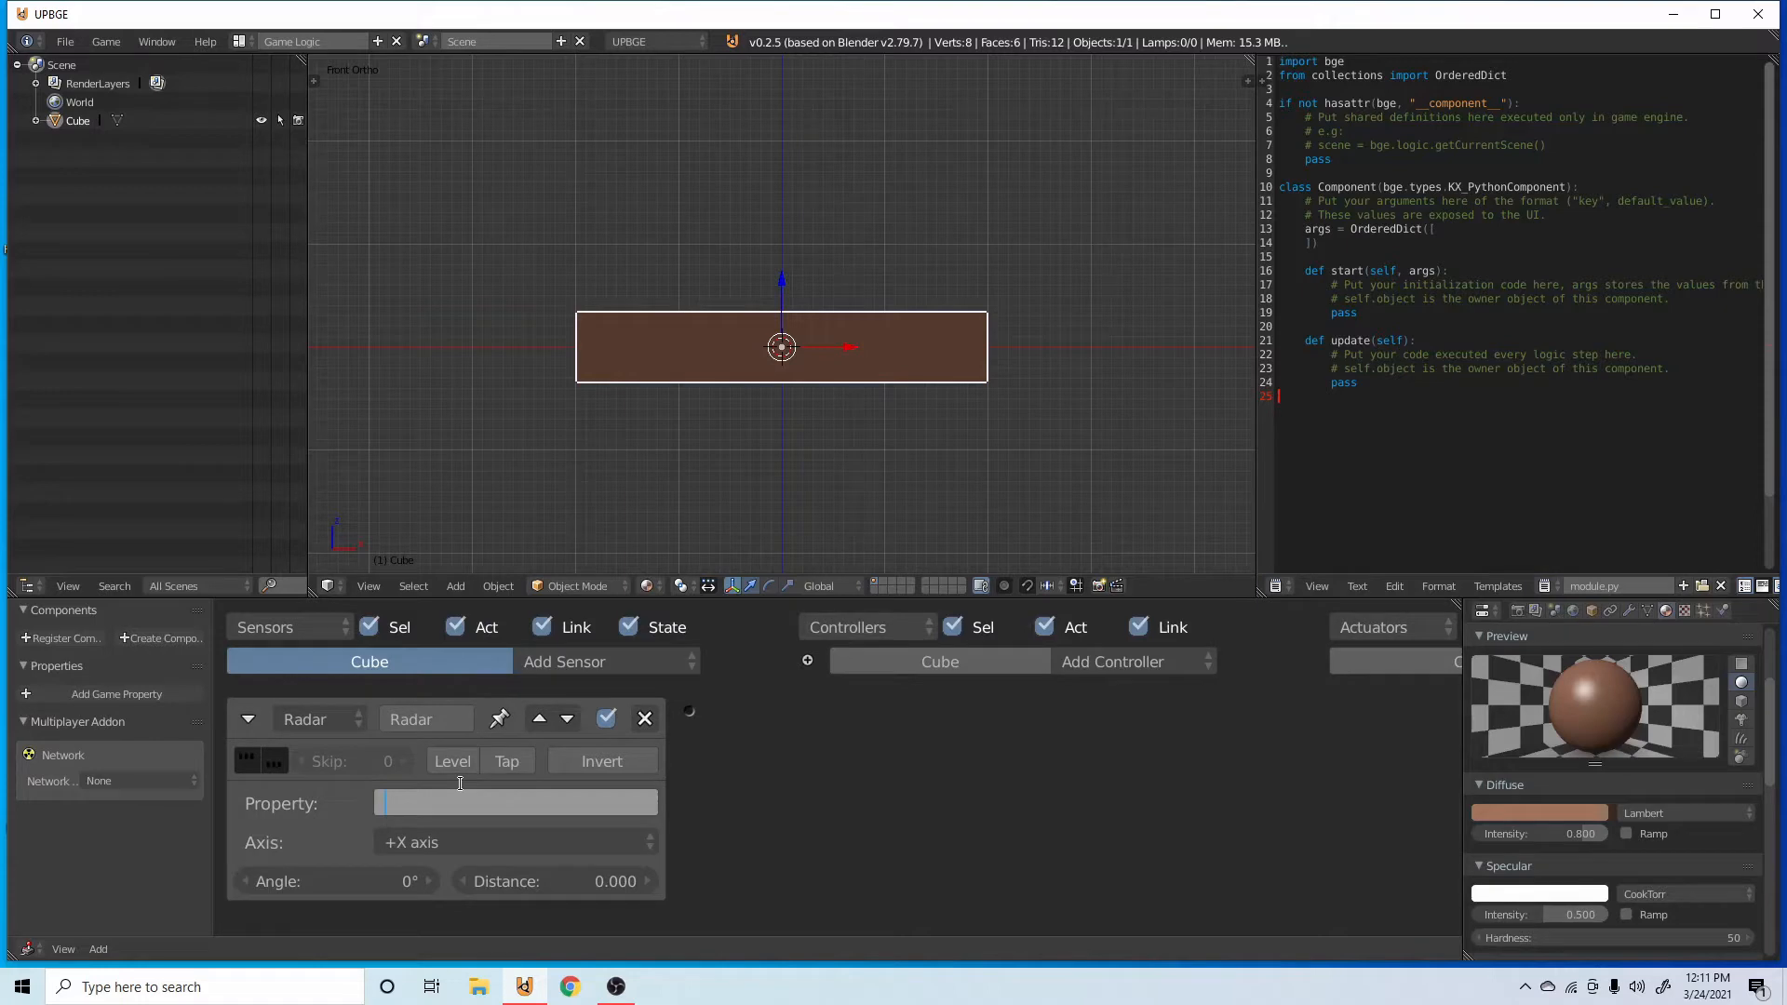
type("Air")
key("Return")
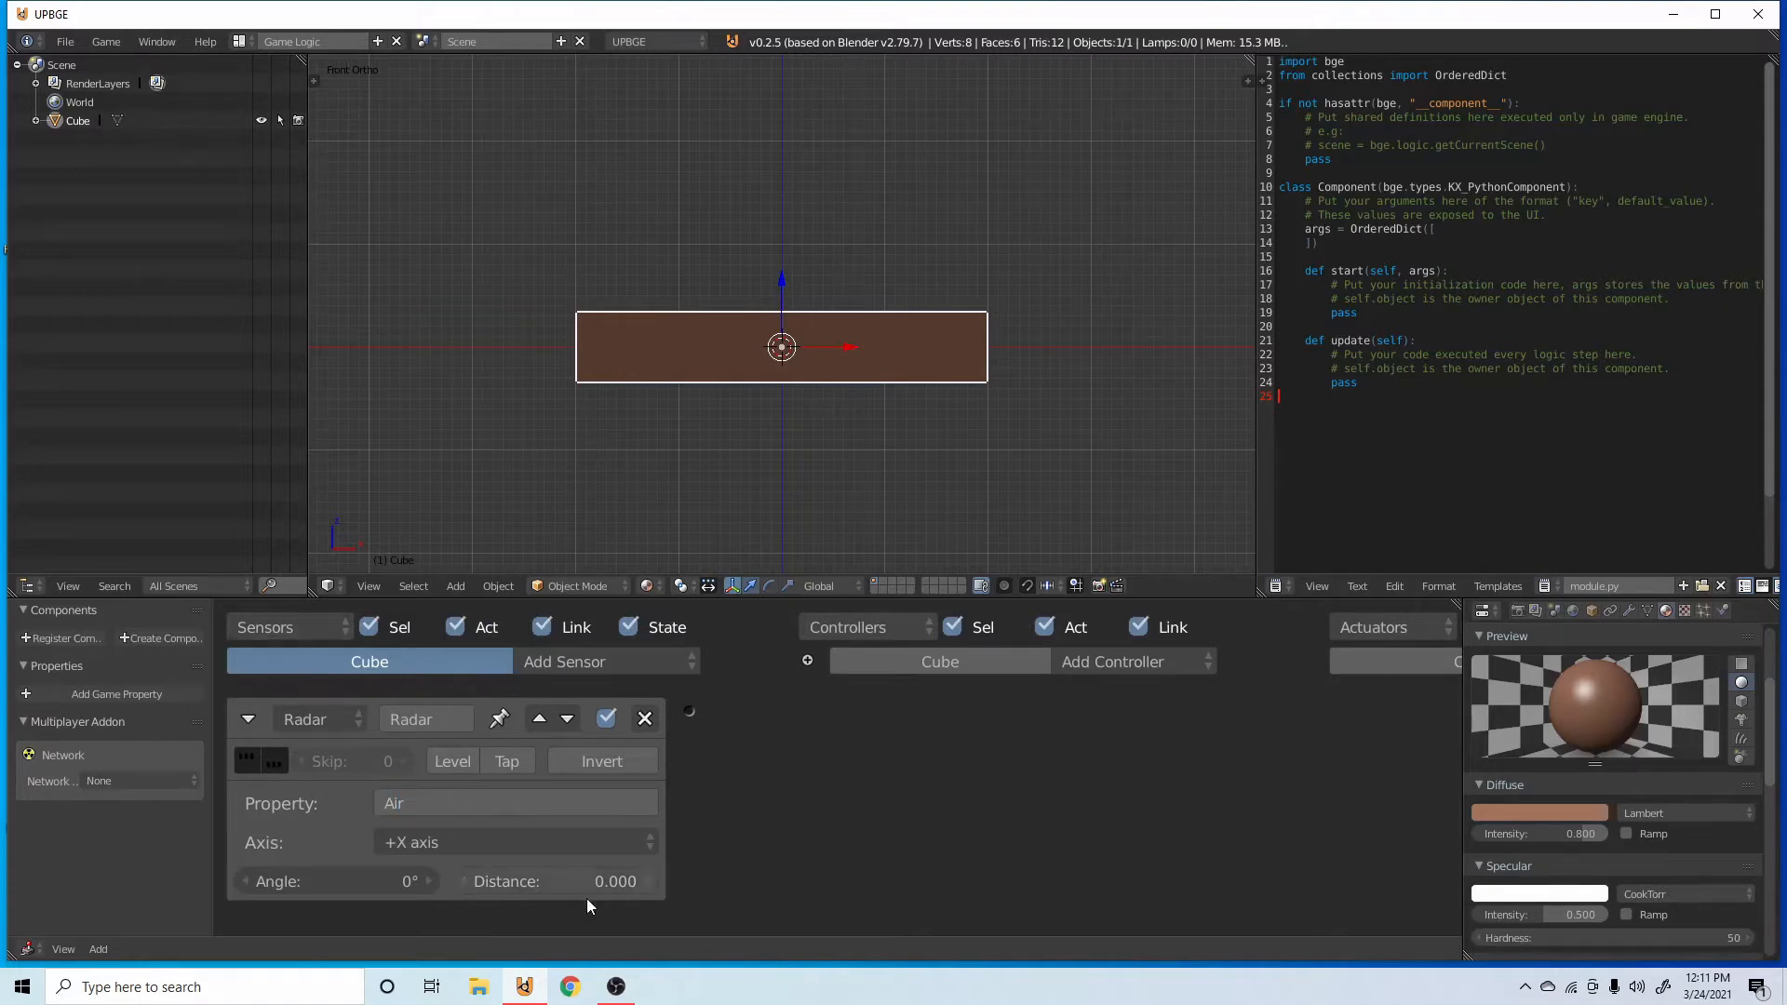
left_click(447, 841)
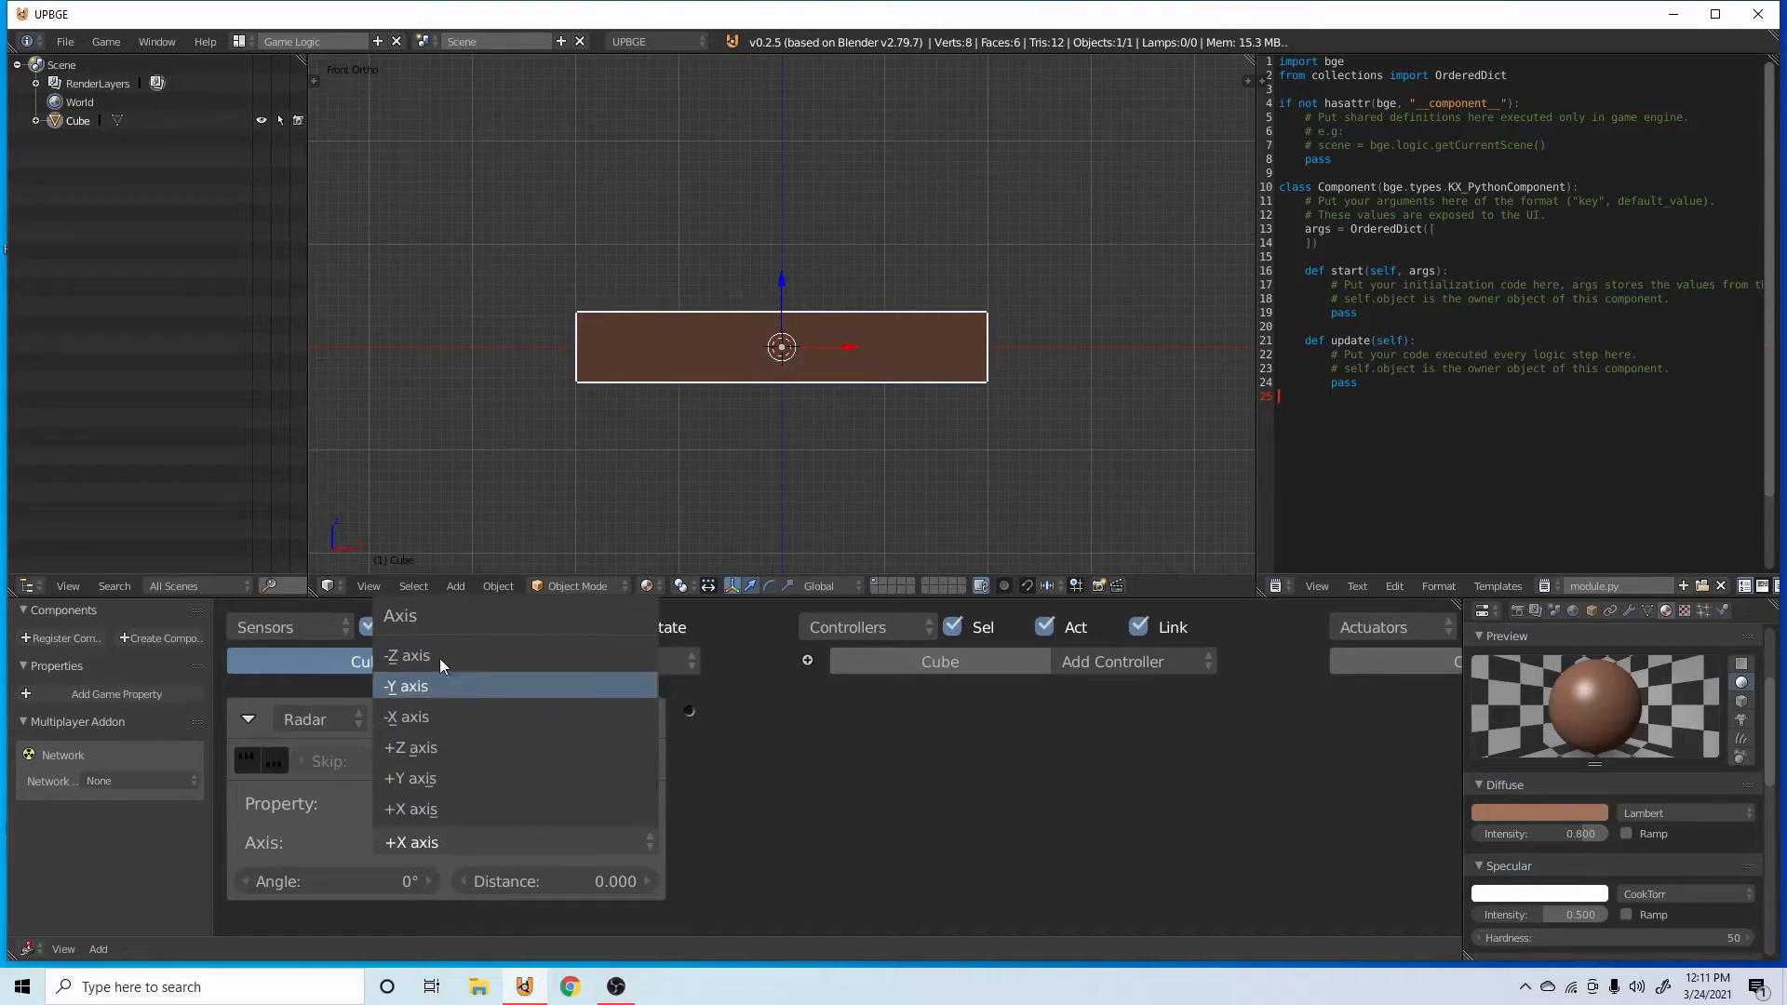
left_click(443, 654)
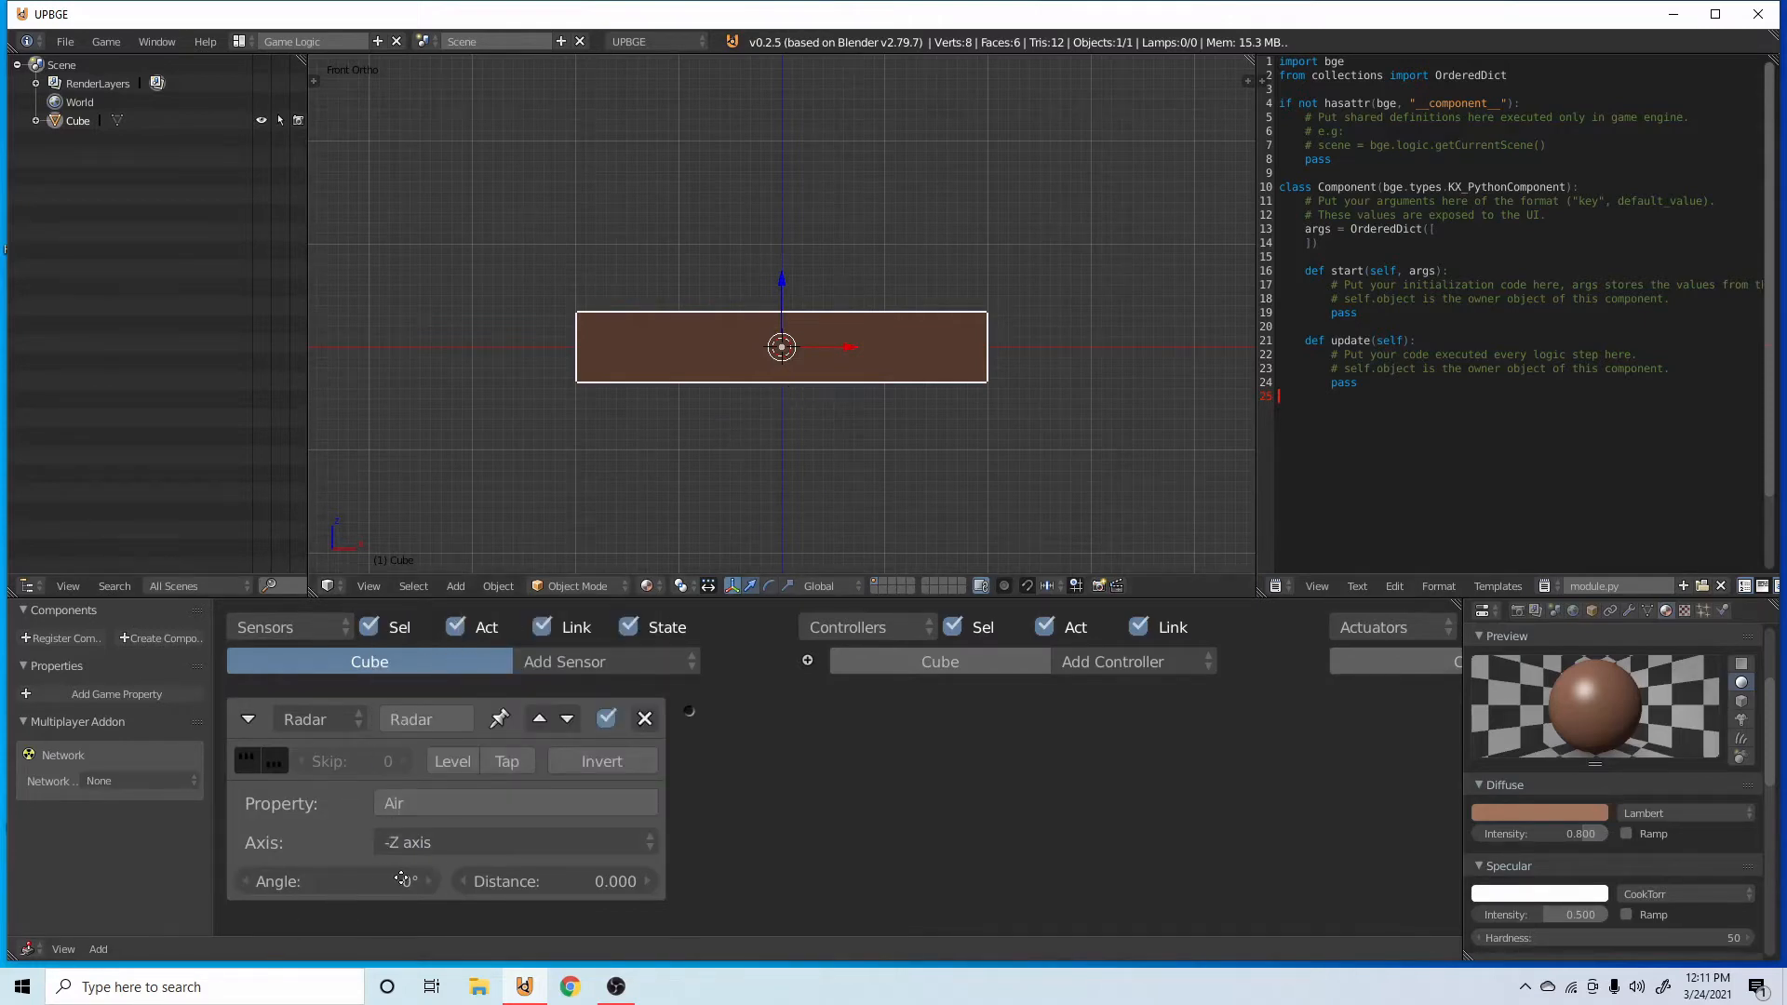
Set the Radar sensor's angle to 45° and its distance to 1, and collapse the sensor.
left_click(366, 884)
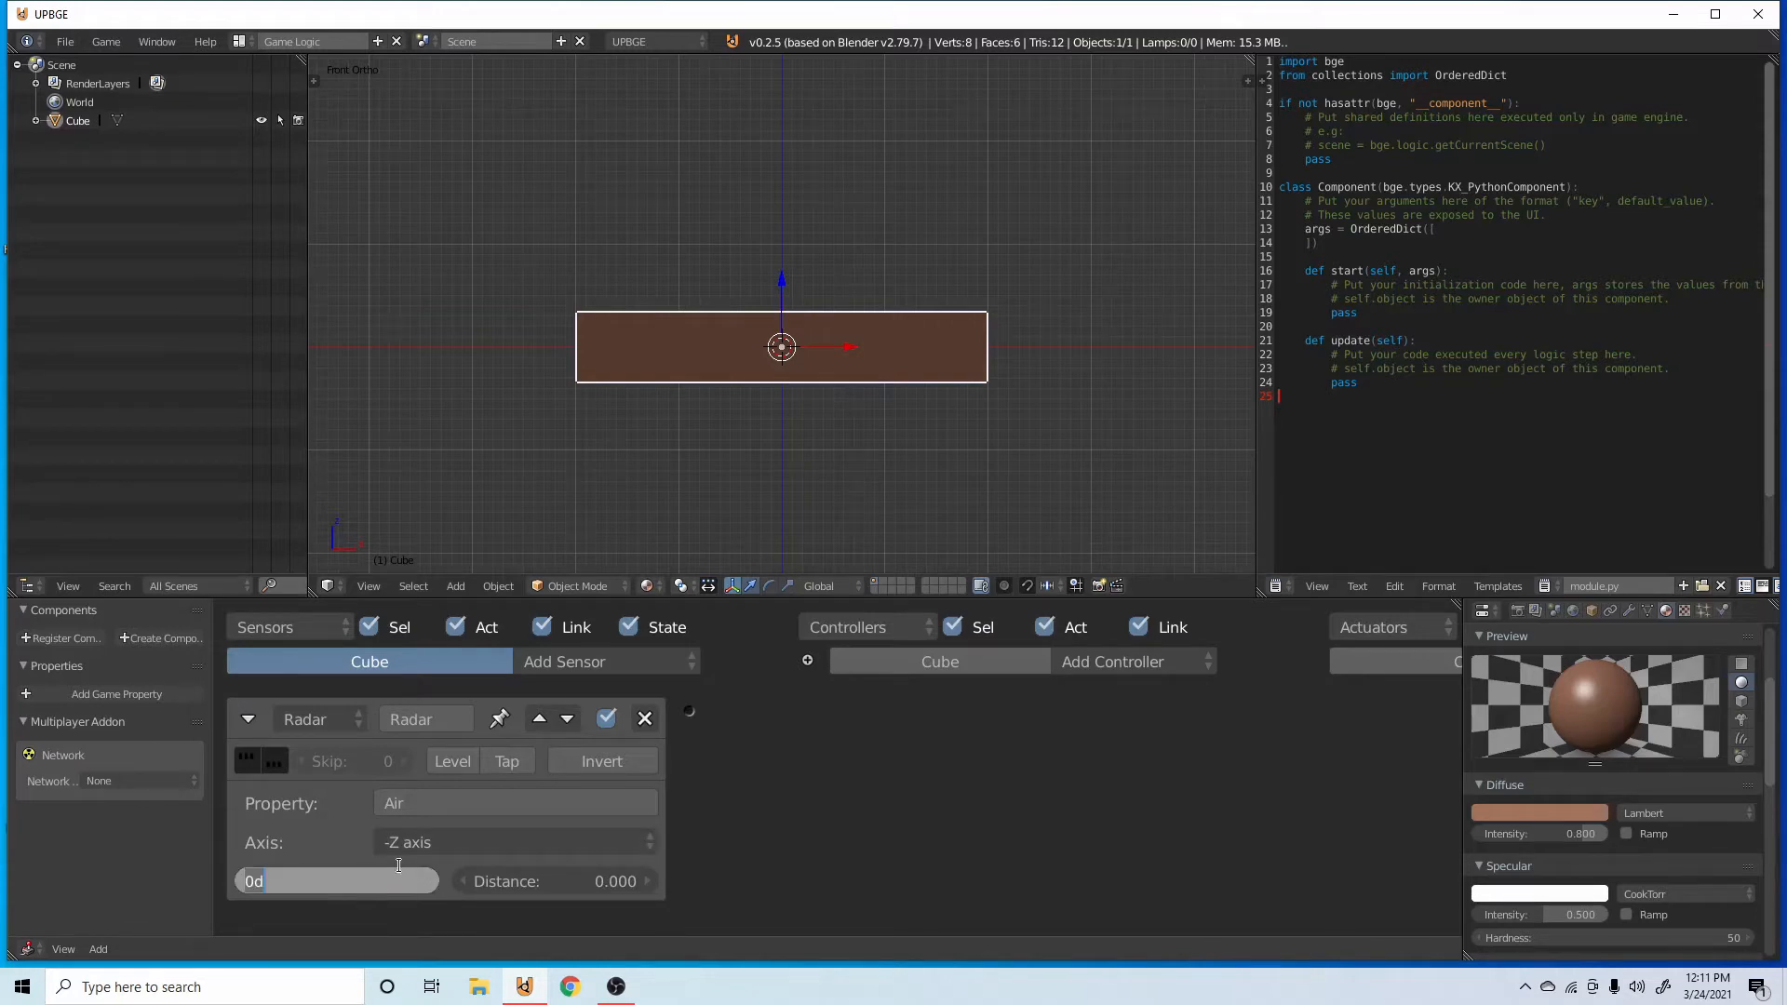
type("45")
key("Return")
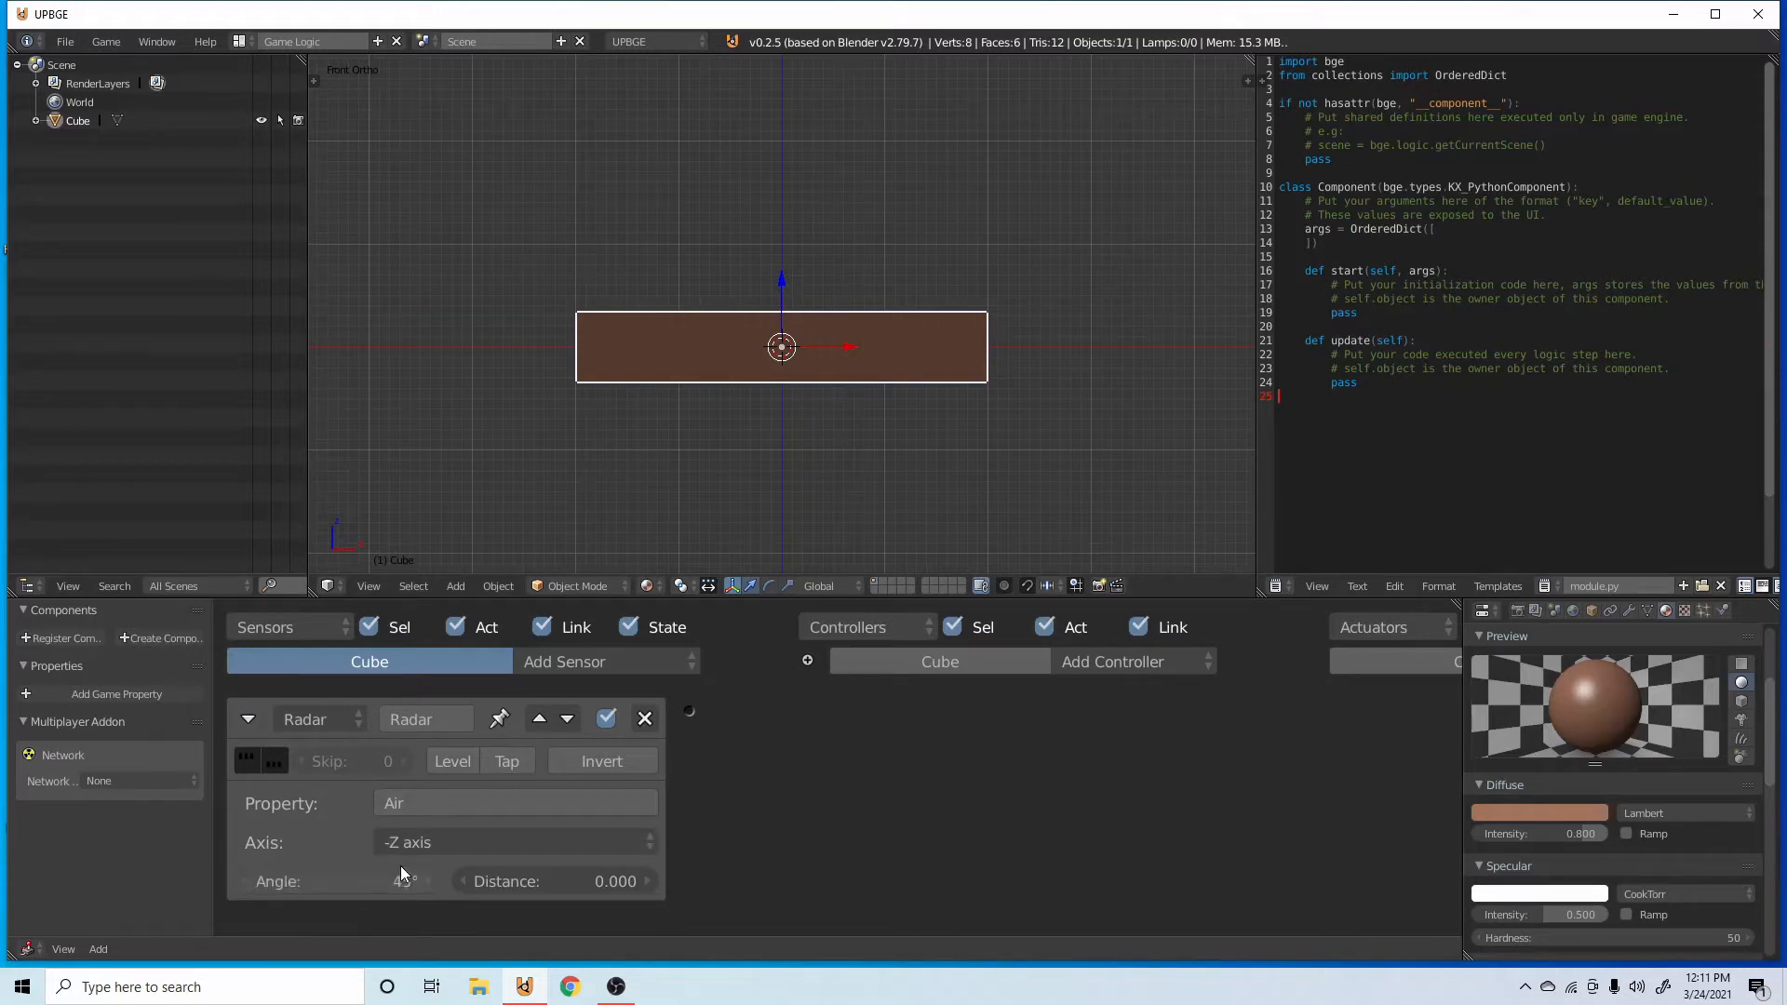
left_click(607, 884)
type("1")
key("Return")
left_click(248, 719)
Save the project as gravity.blend in the Blender addons folder.
key("ctrl+s")
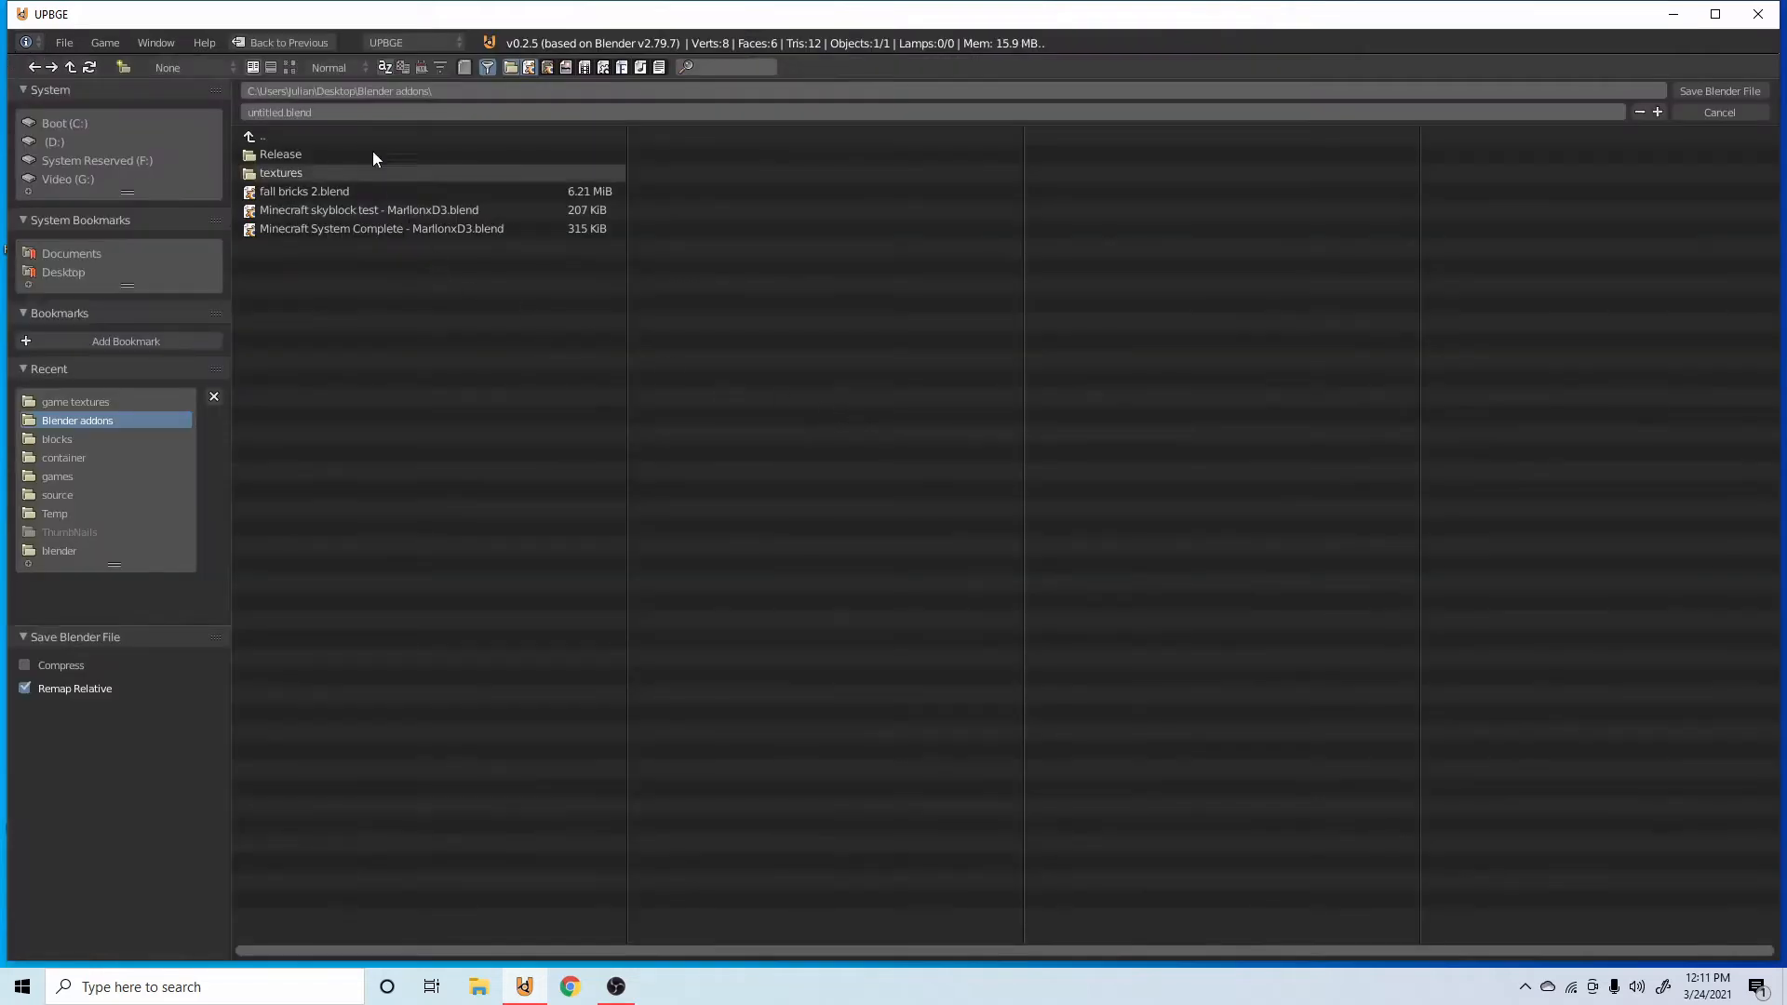
left_click(342, 113)
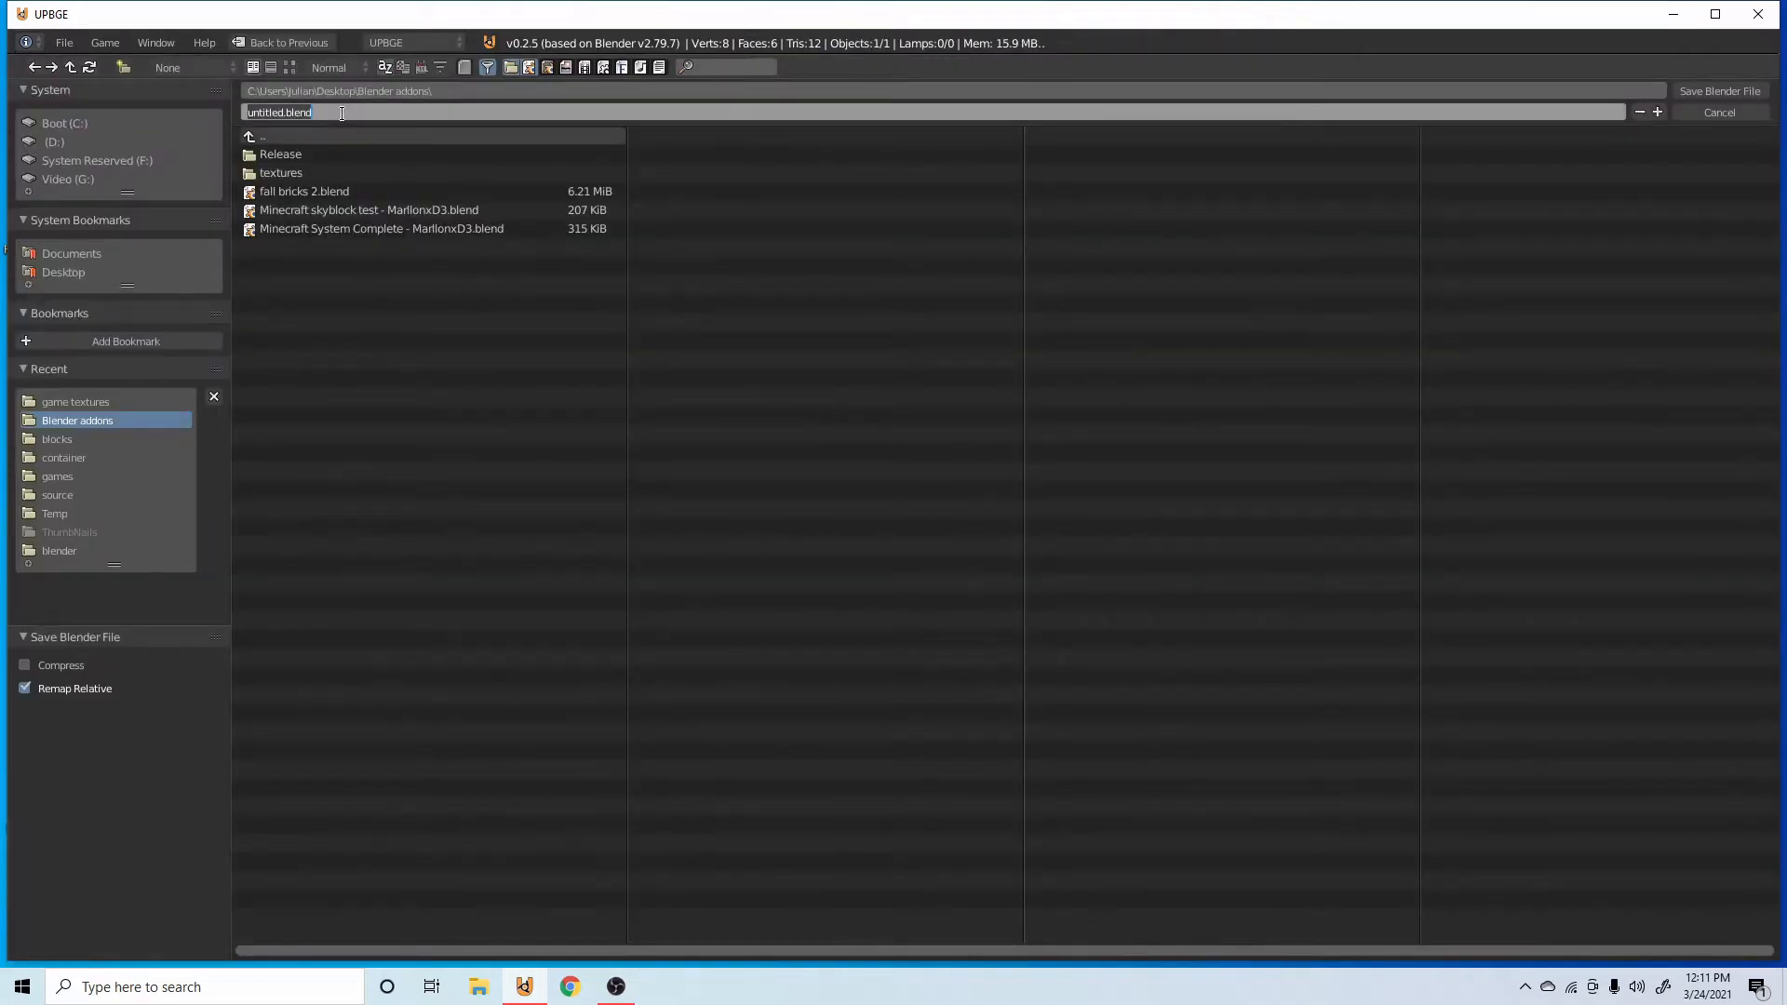
type("gravity")
key("Return")
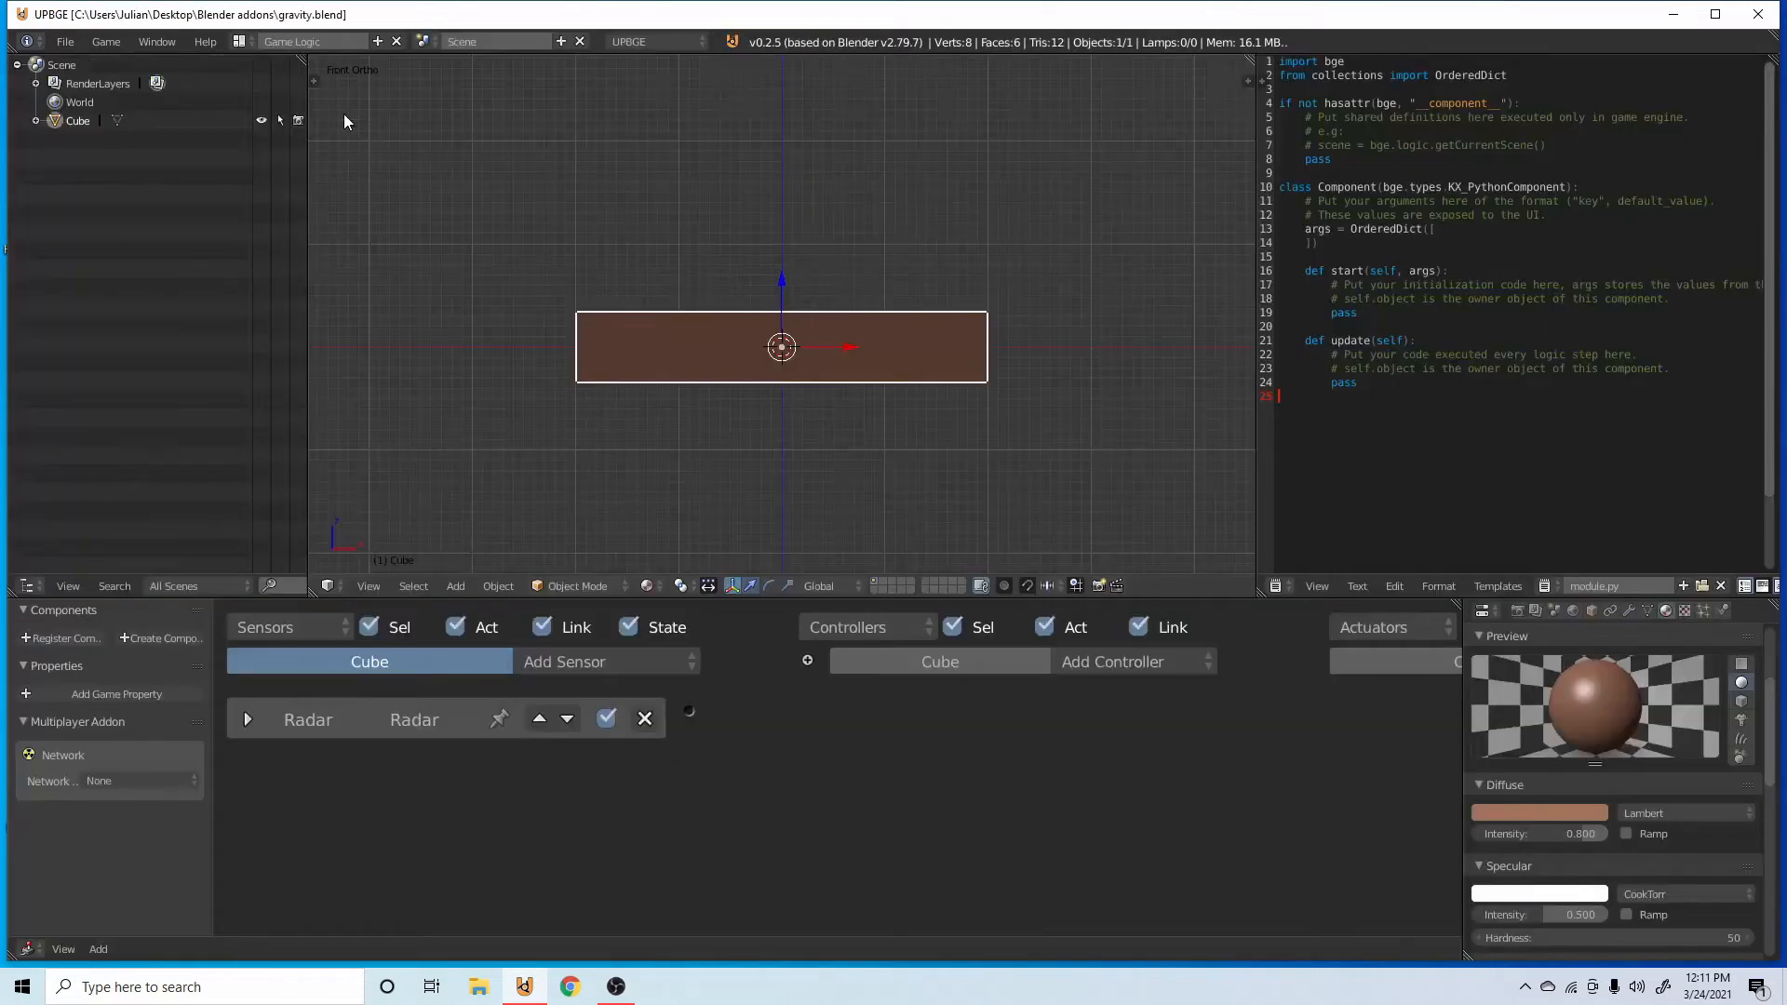
Add two Edit Object actuators to the bar and link the Radar sensor through an And controller to both.
scroll(856, 817, "down", 3)
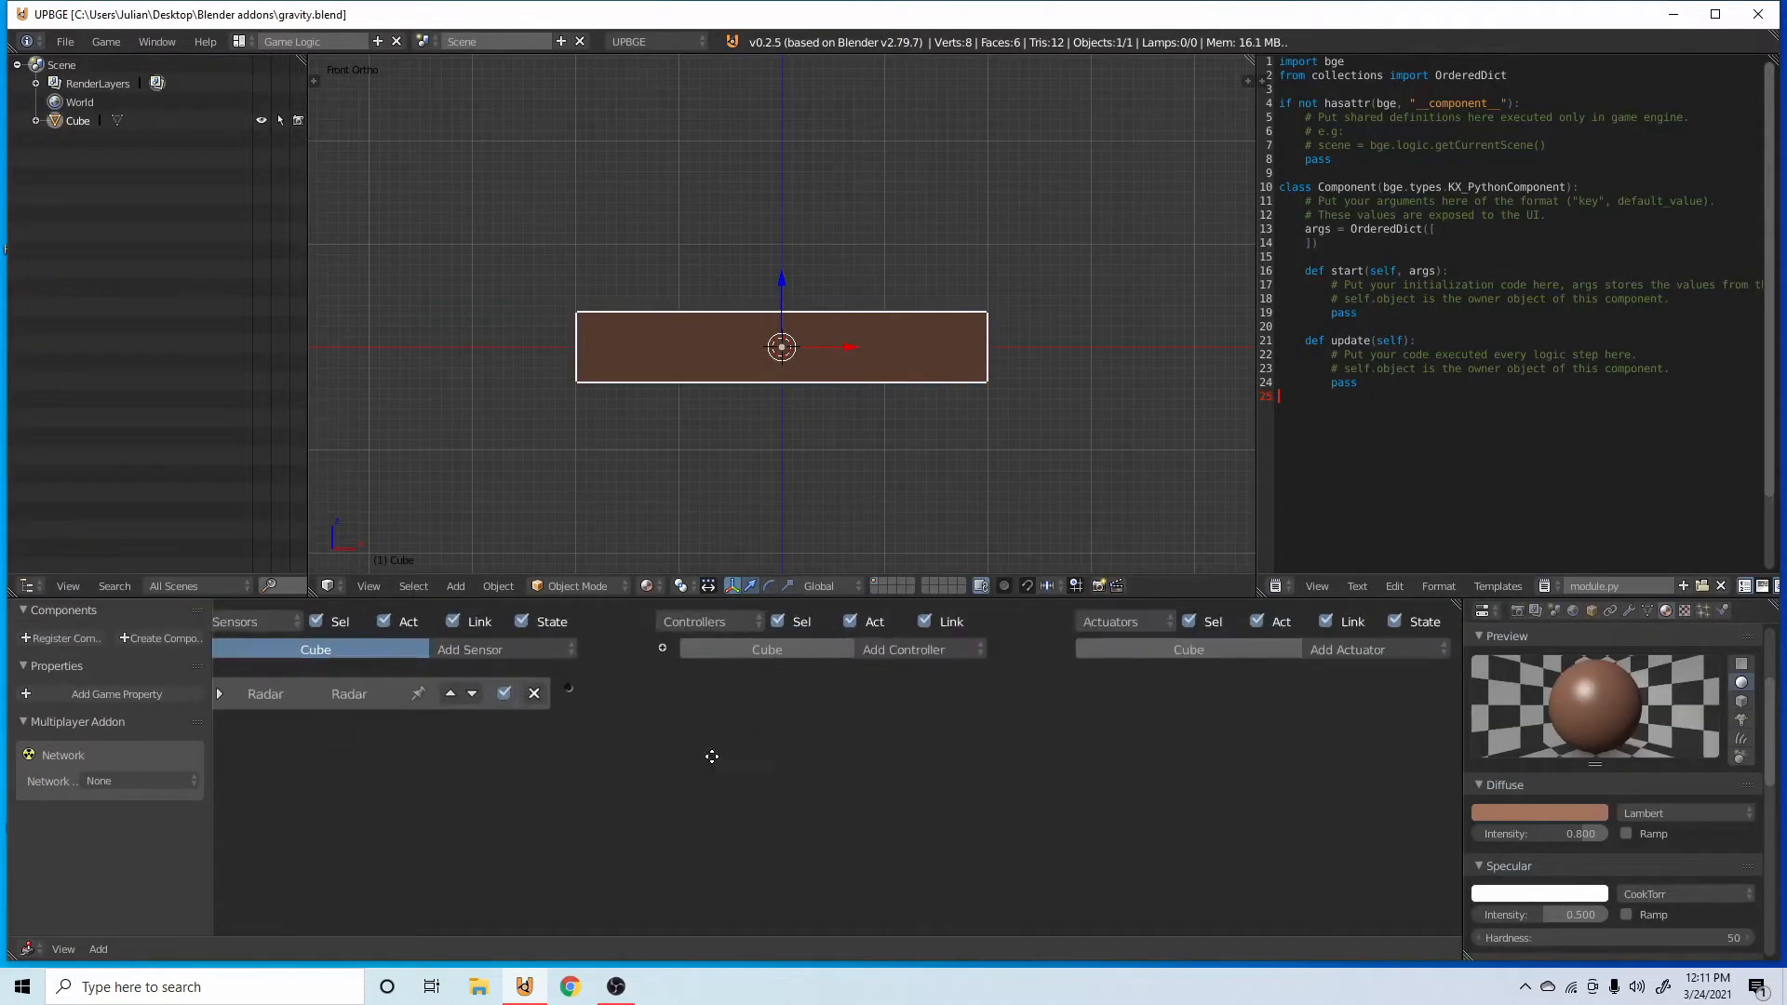
left_click(1400, 649)
left_click(1395, 630)
left_click(1393, 657)
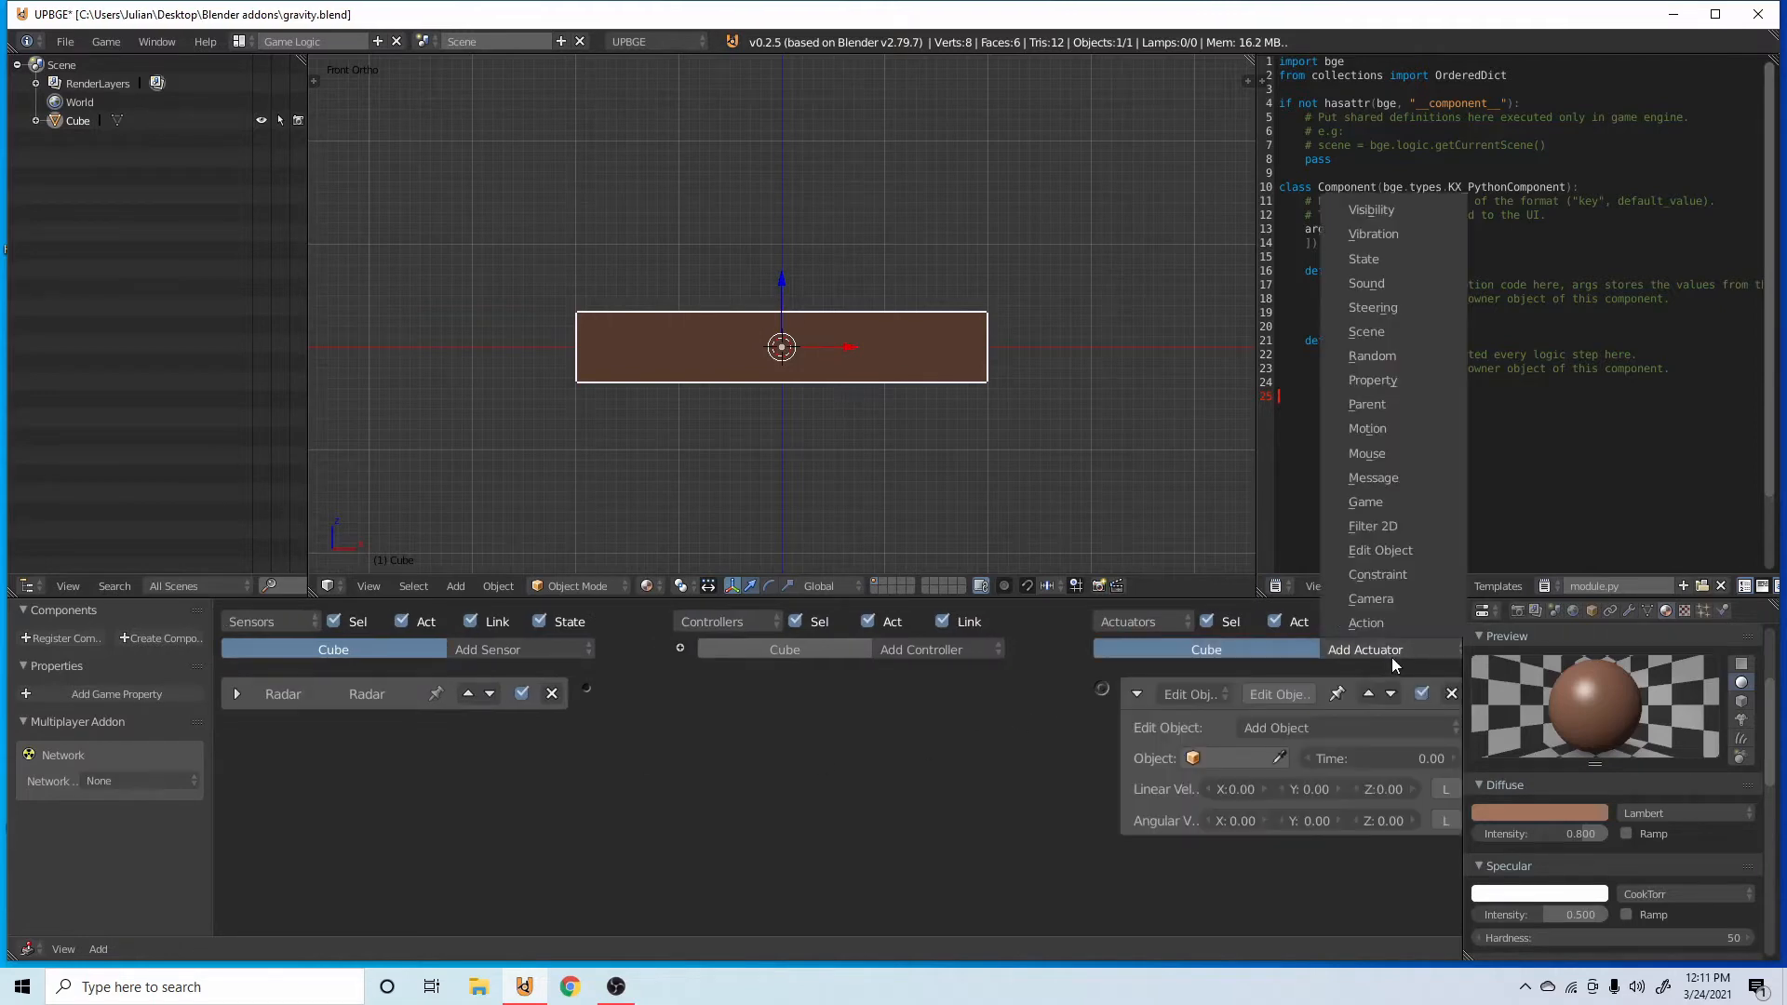
left_click(1396, 629)
left_click_drag(653, 707, 1104, 854)
middle_click_drag(1103, 854, 1087, 813)
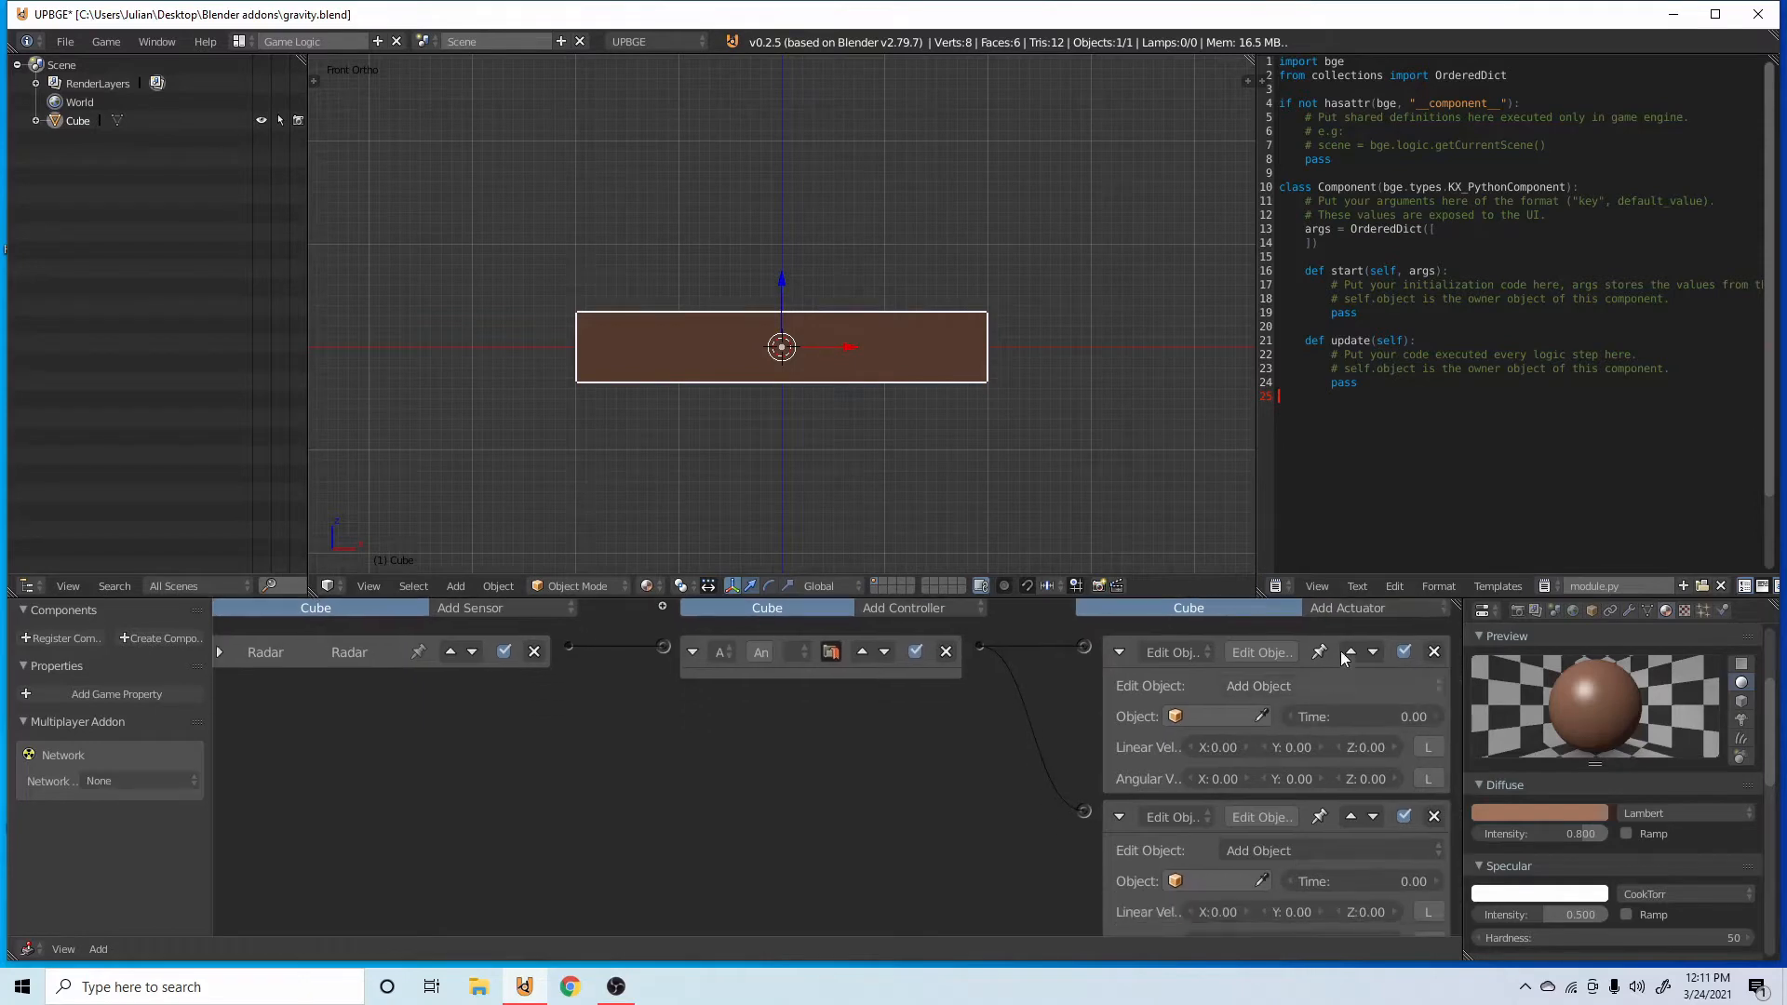
left_click(1375, 614)
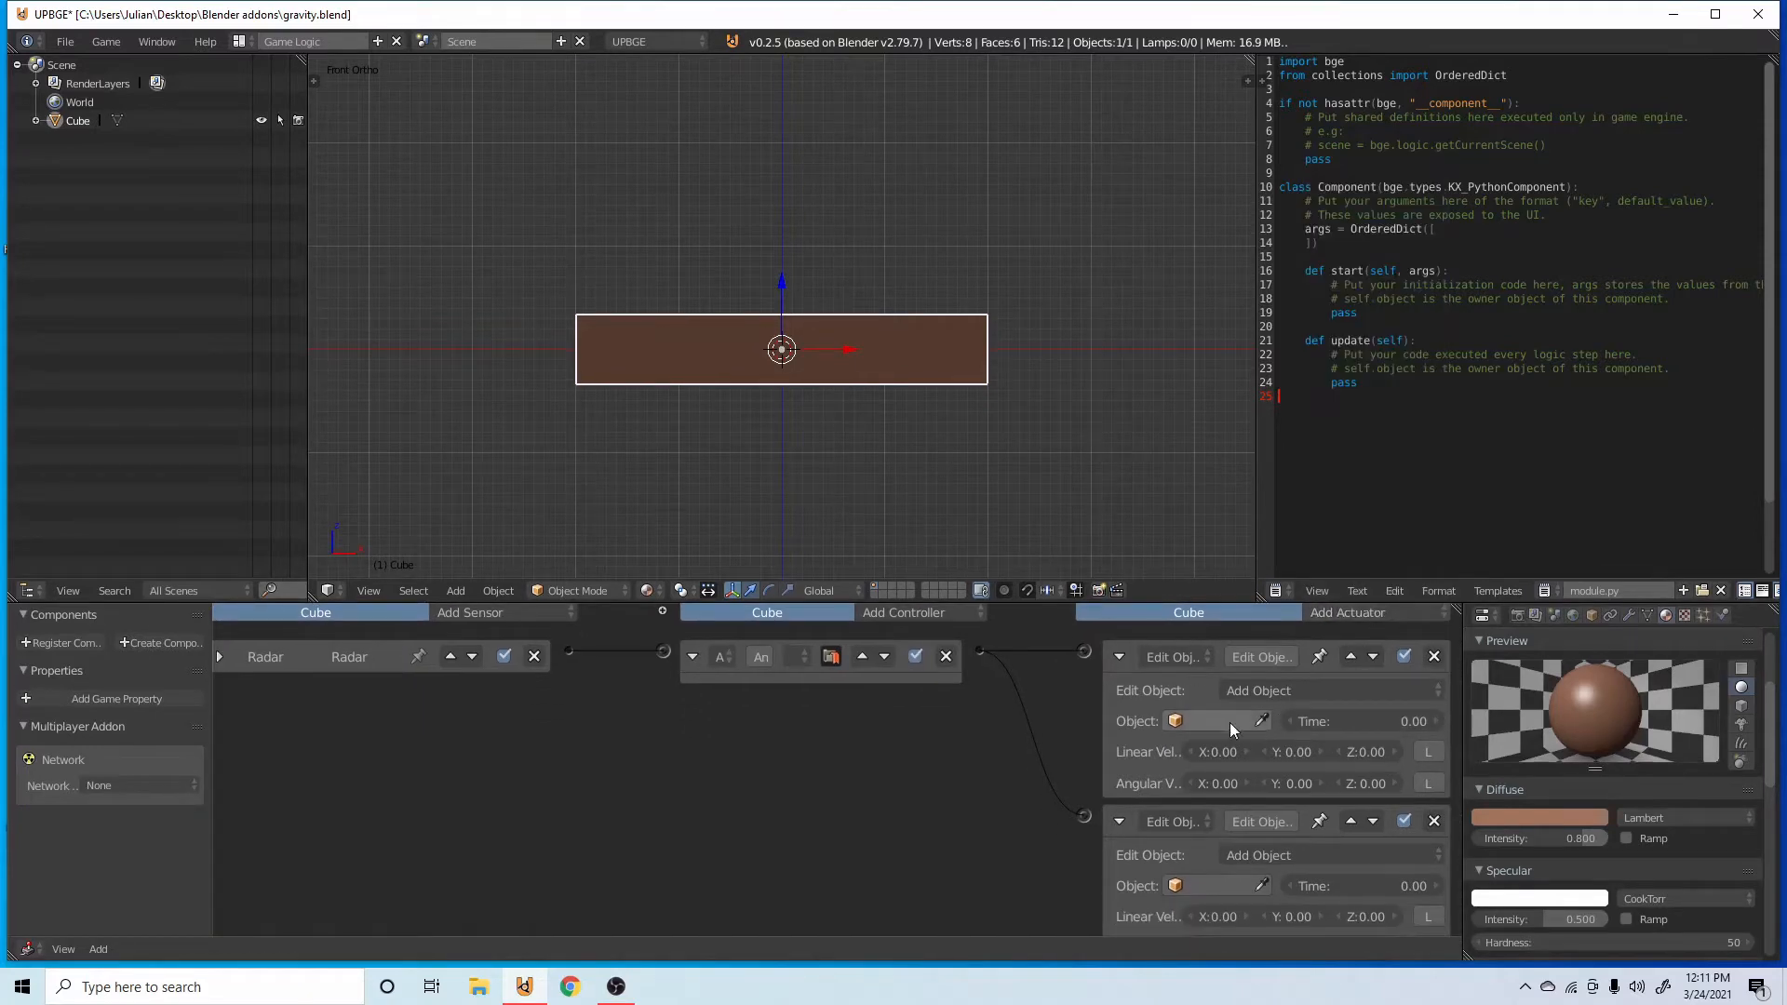
Duplicate the bar and place the copy beside it in the positive X direction.
scroll(829, 406, "down", 5)
key("shift+d")
key("x")
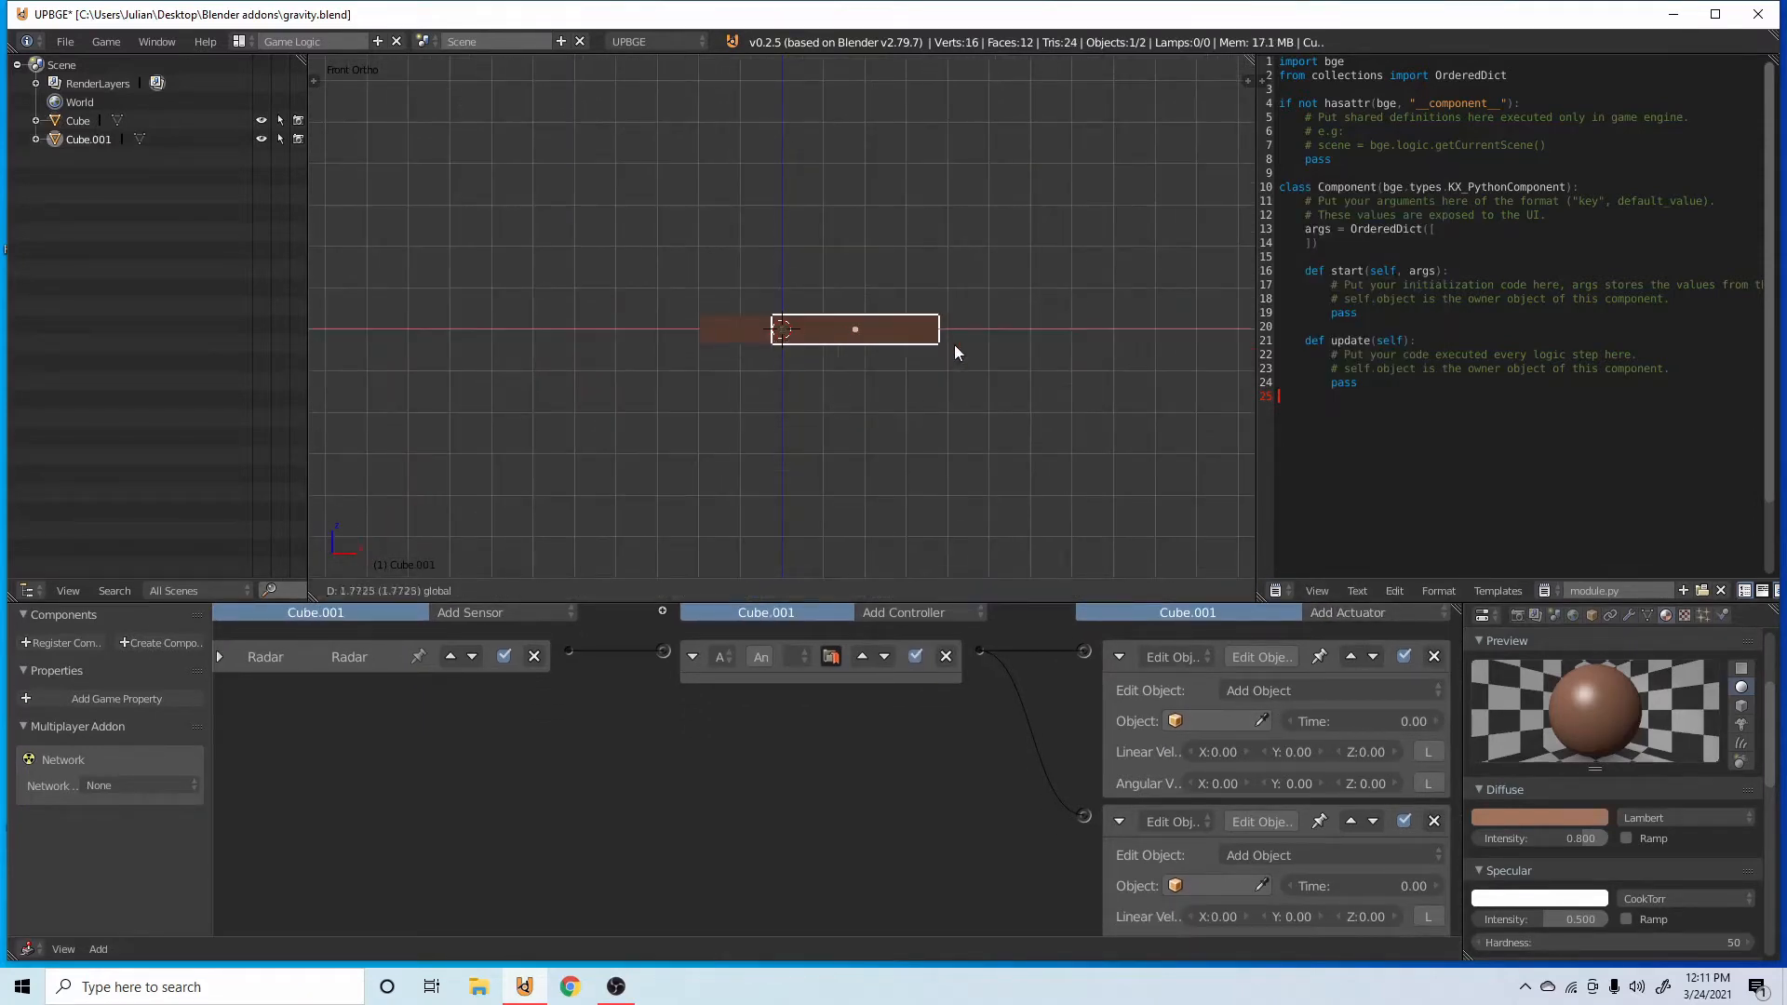
left_click(1048, 350)
Set the duplicated bar's physics type to Rigid Body, with Actor on and Use Force Field off.
left_click(1721, 615)
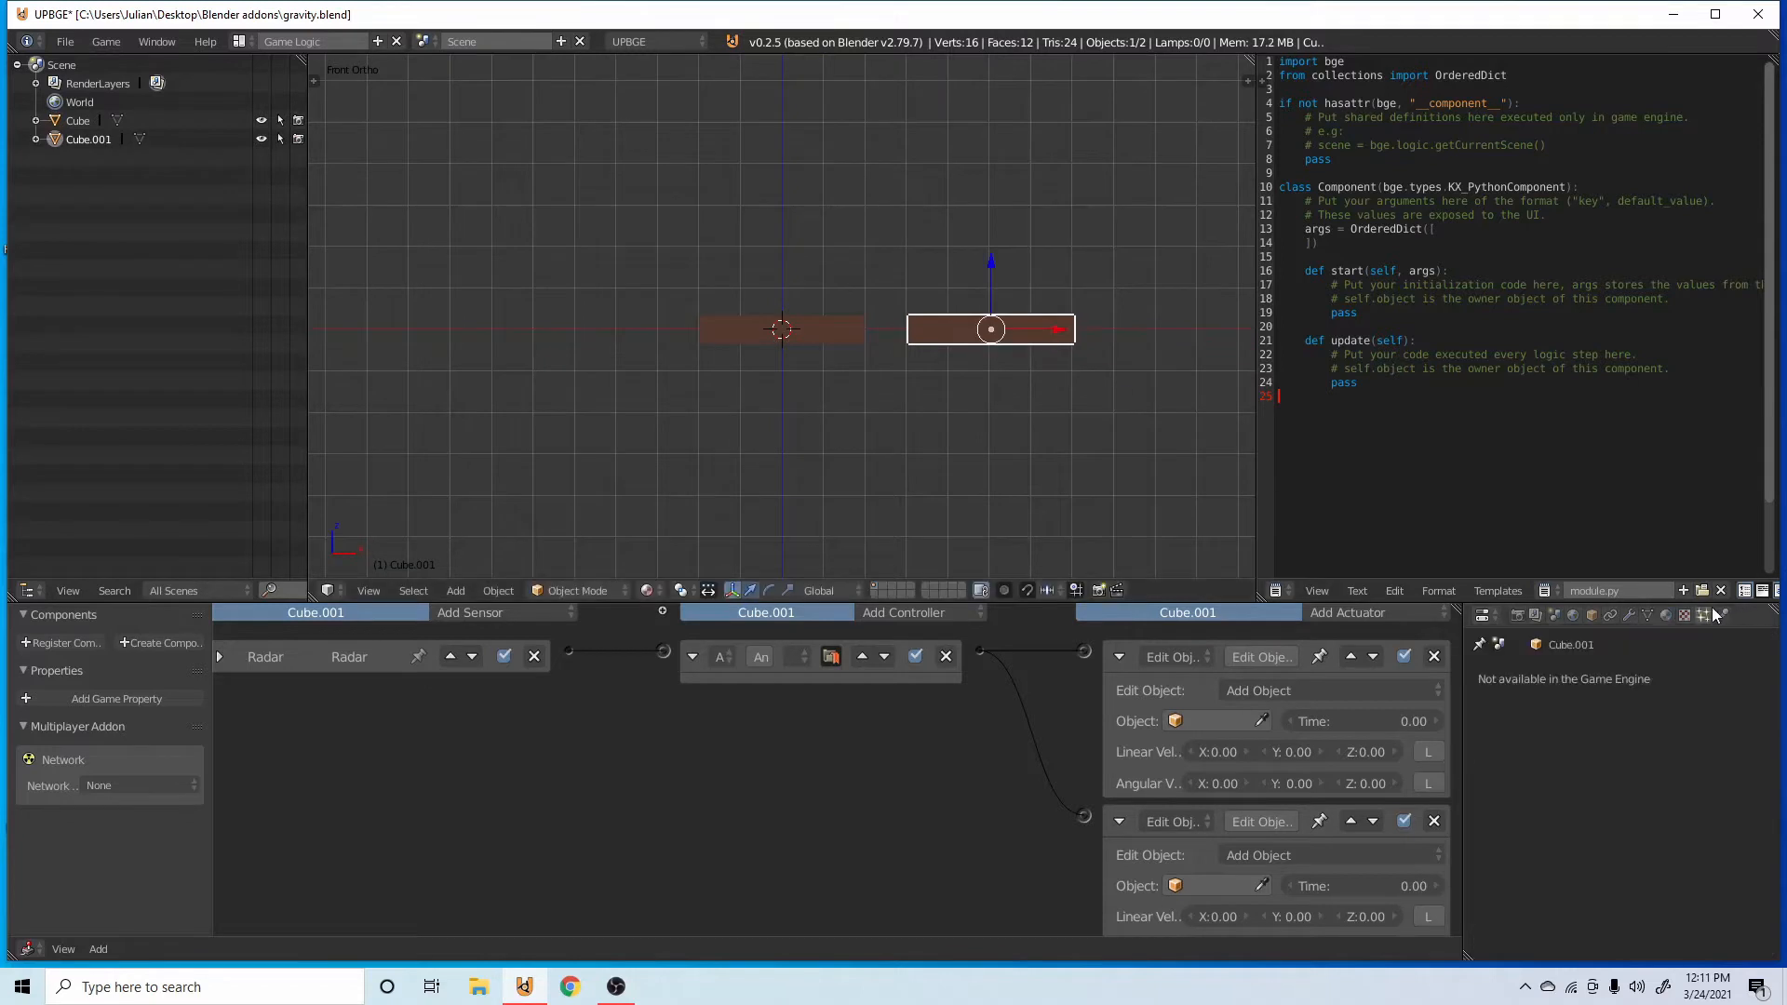
left_click(1643, 700)
left_click(1610, 617)
left_click(1587, 773)
scroll(1594, 845, "down", 3)
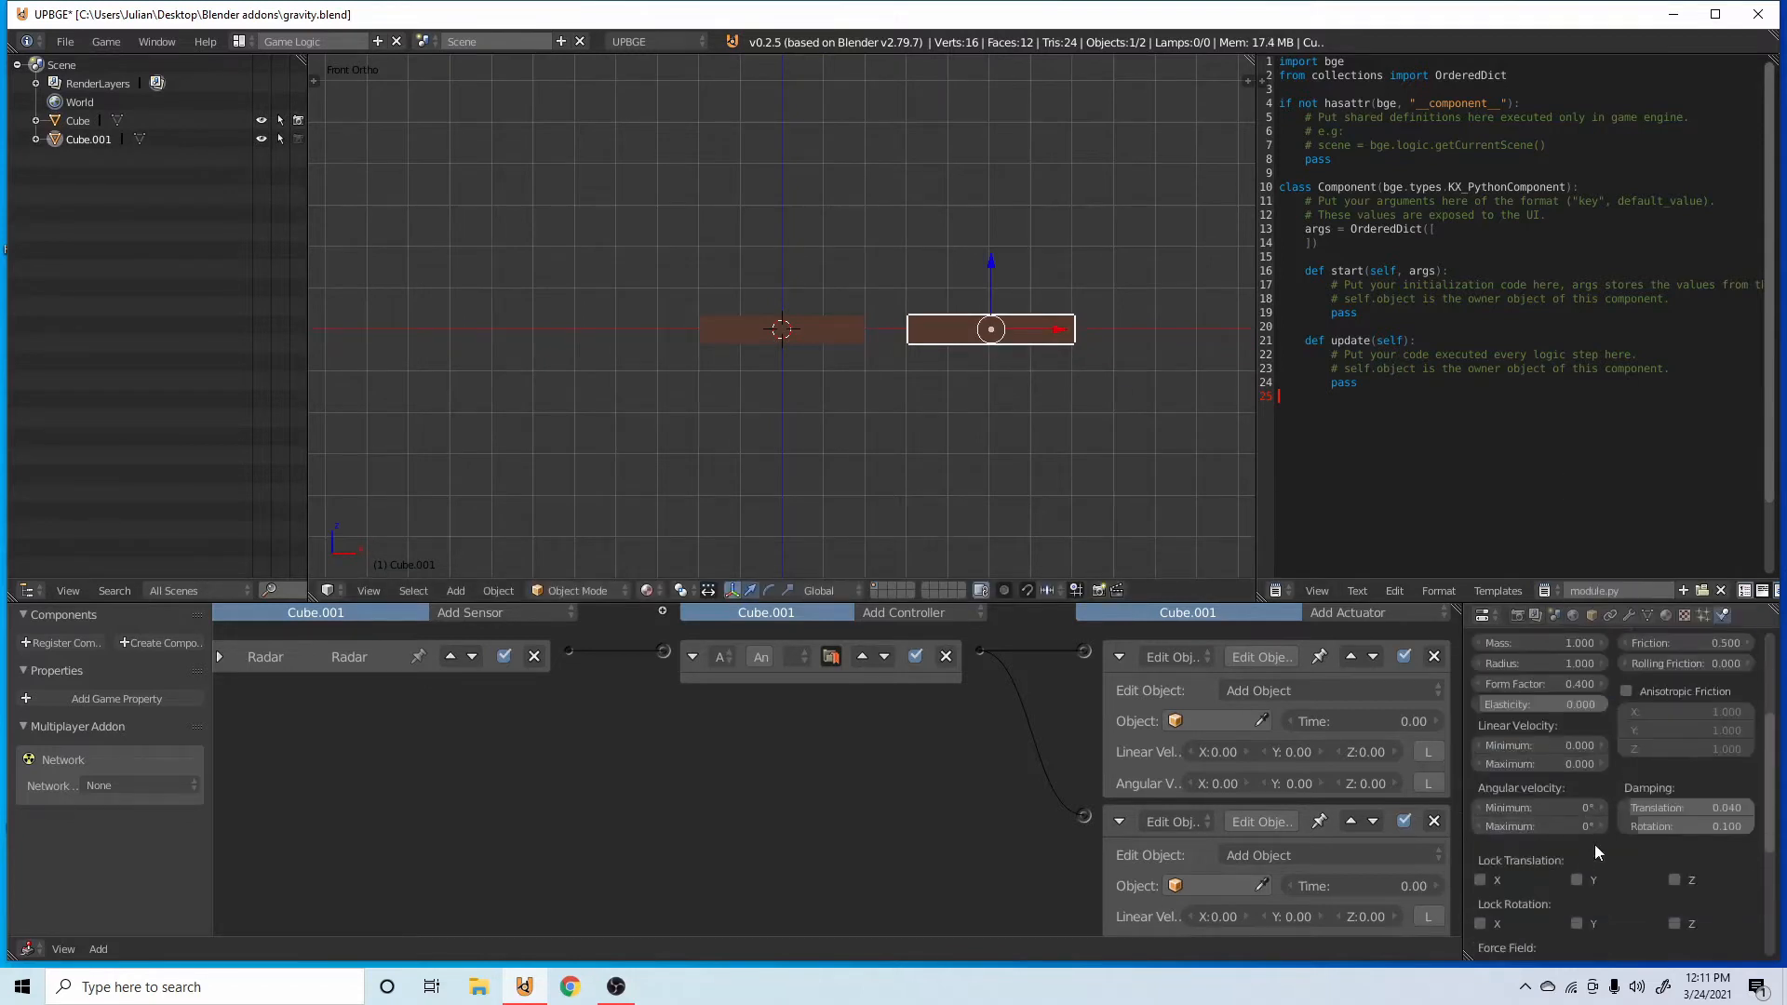
scroll(1578, 815, "up", 3)
left_click(1571, 775)
left_click(1666, 734)
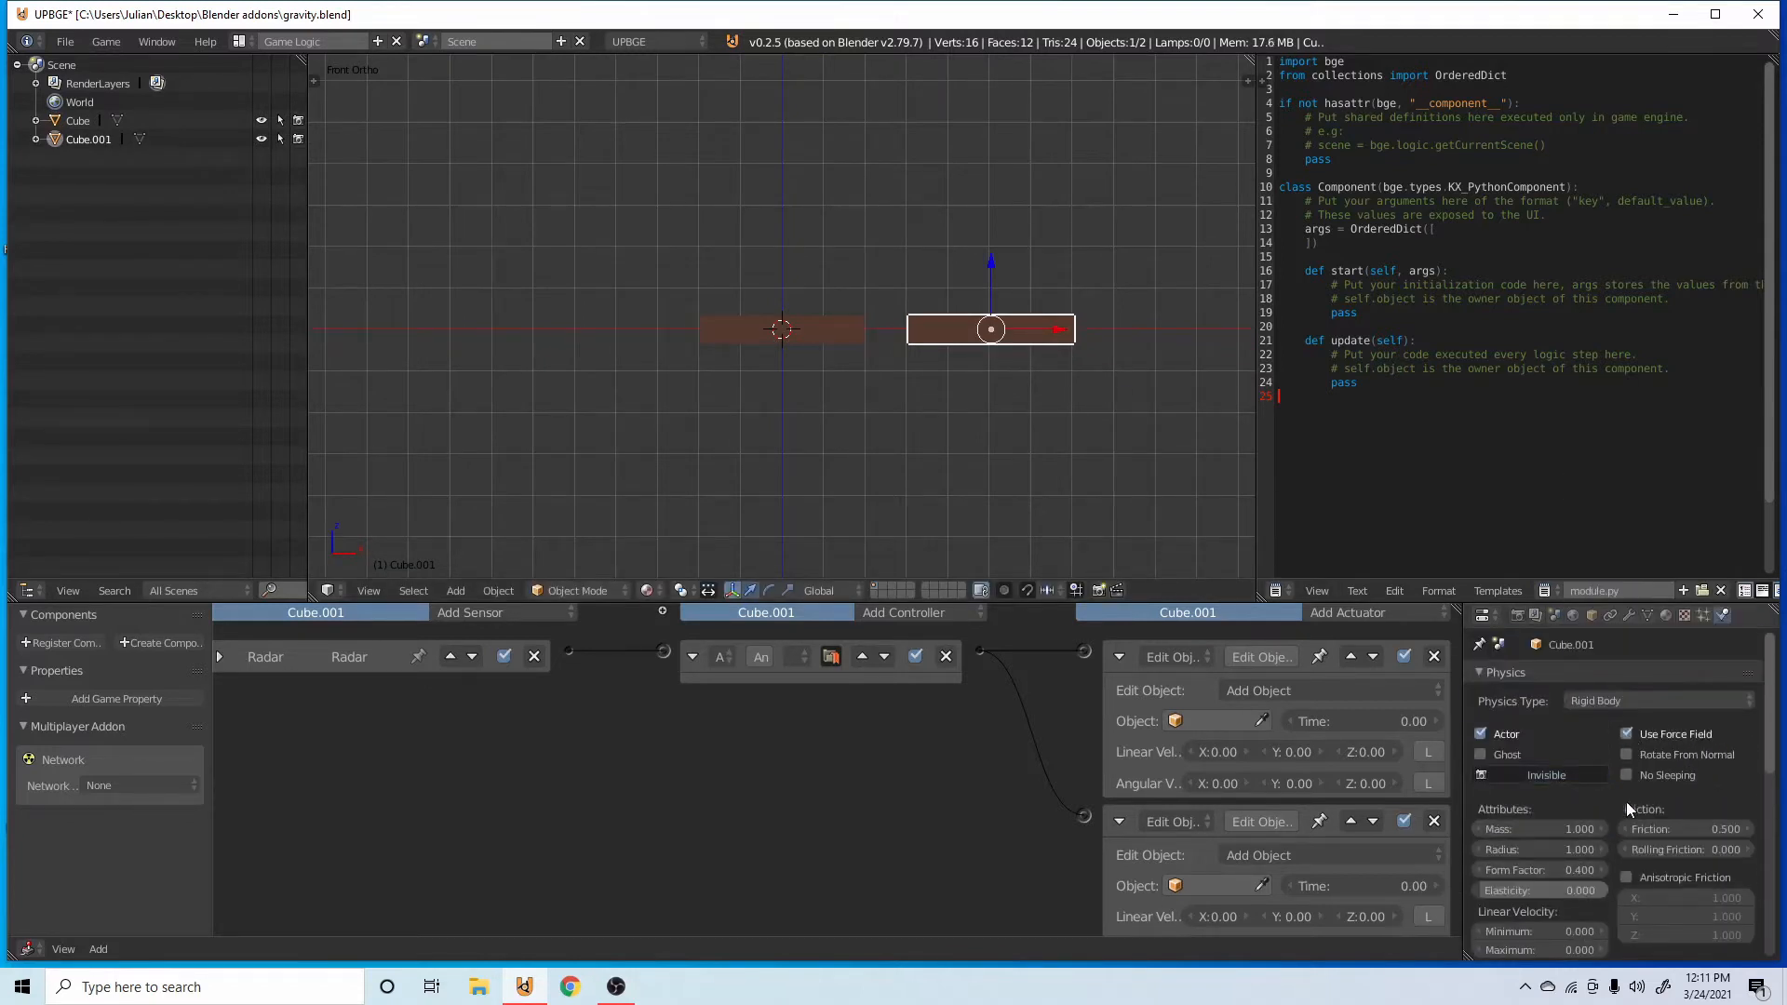
left_click(1634, 738)
Set the duplicated bar's friction to 1 and its rolling friction to 0.1.
left_click(1642, 827)
type("1")
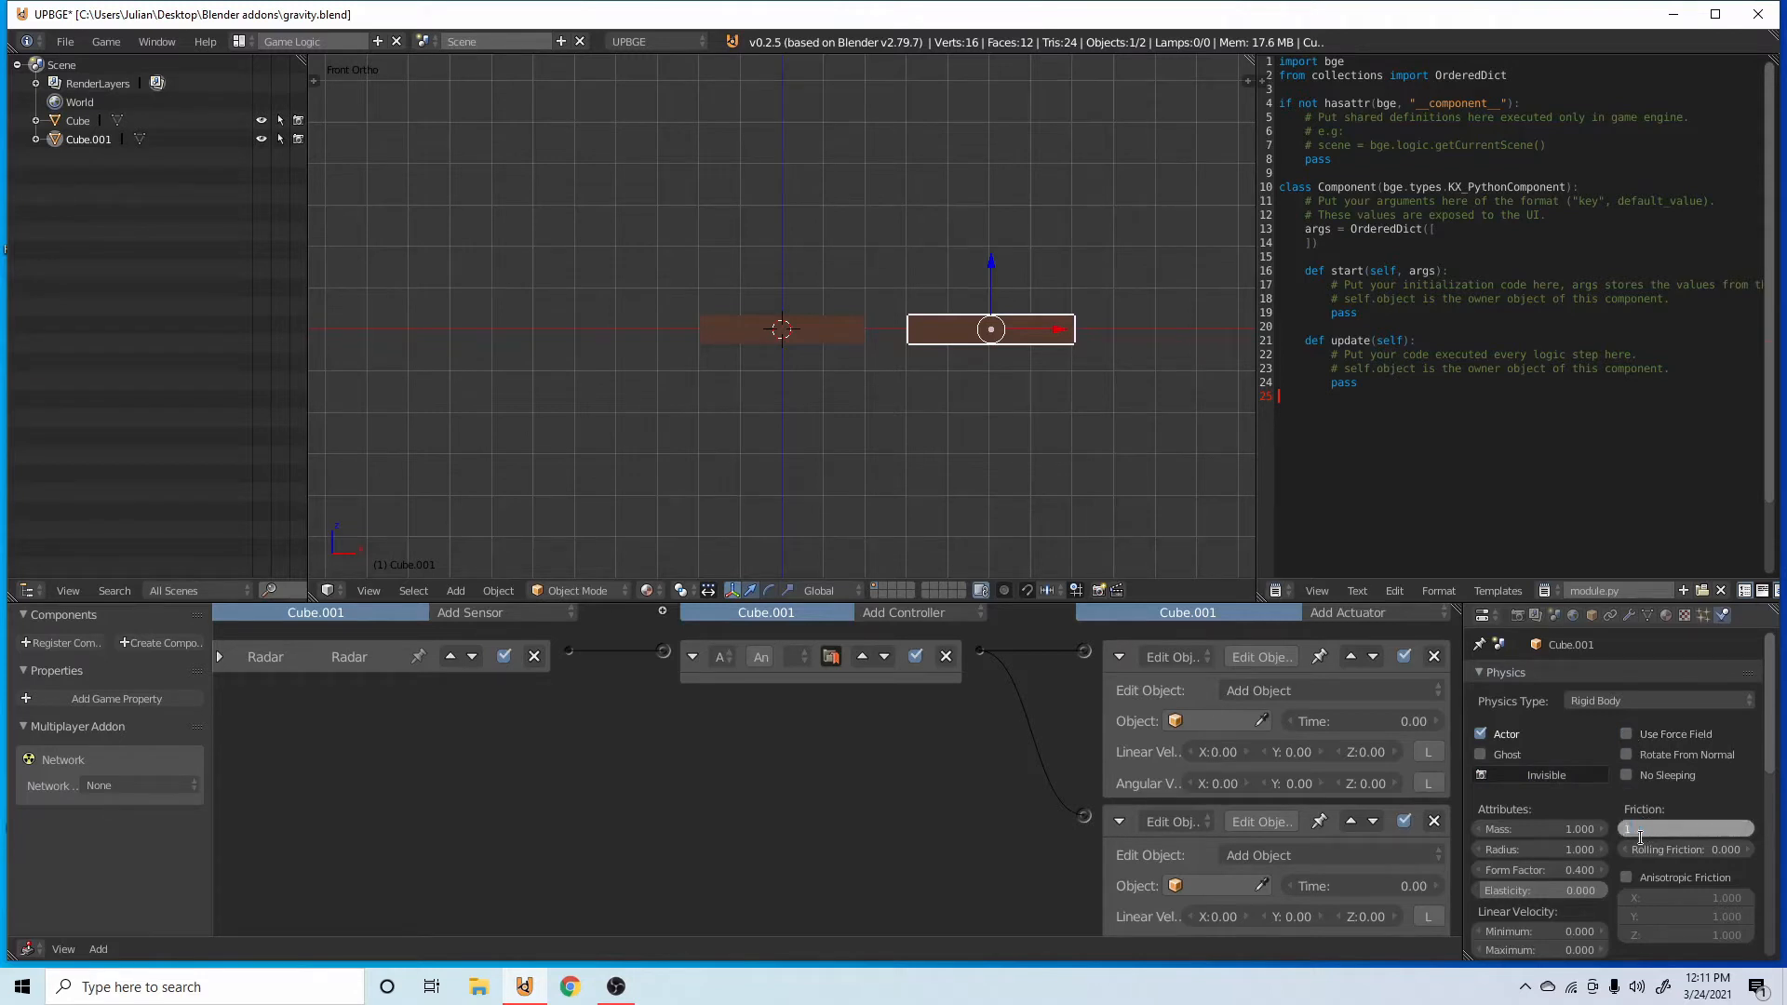
key("Return")
left_click(1637, 848)
type("0.1")
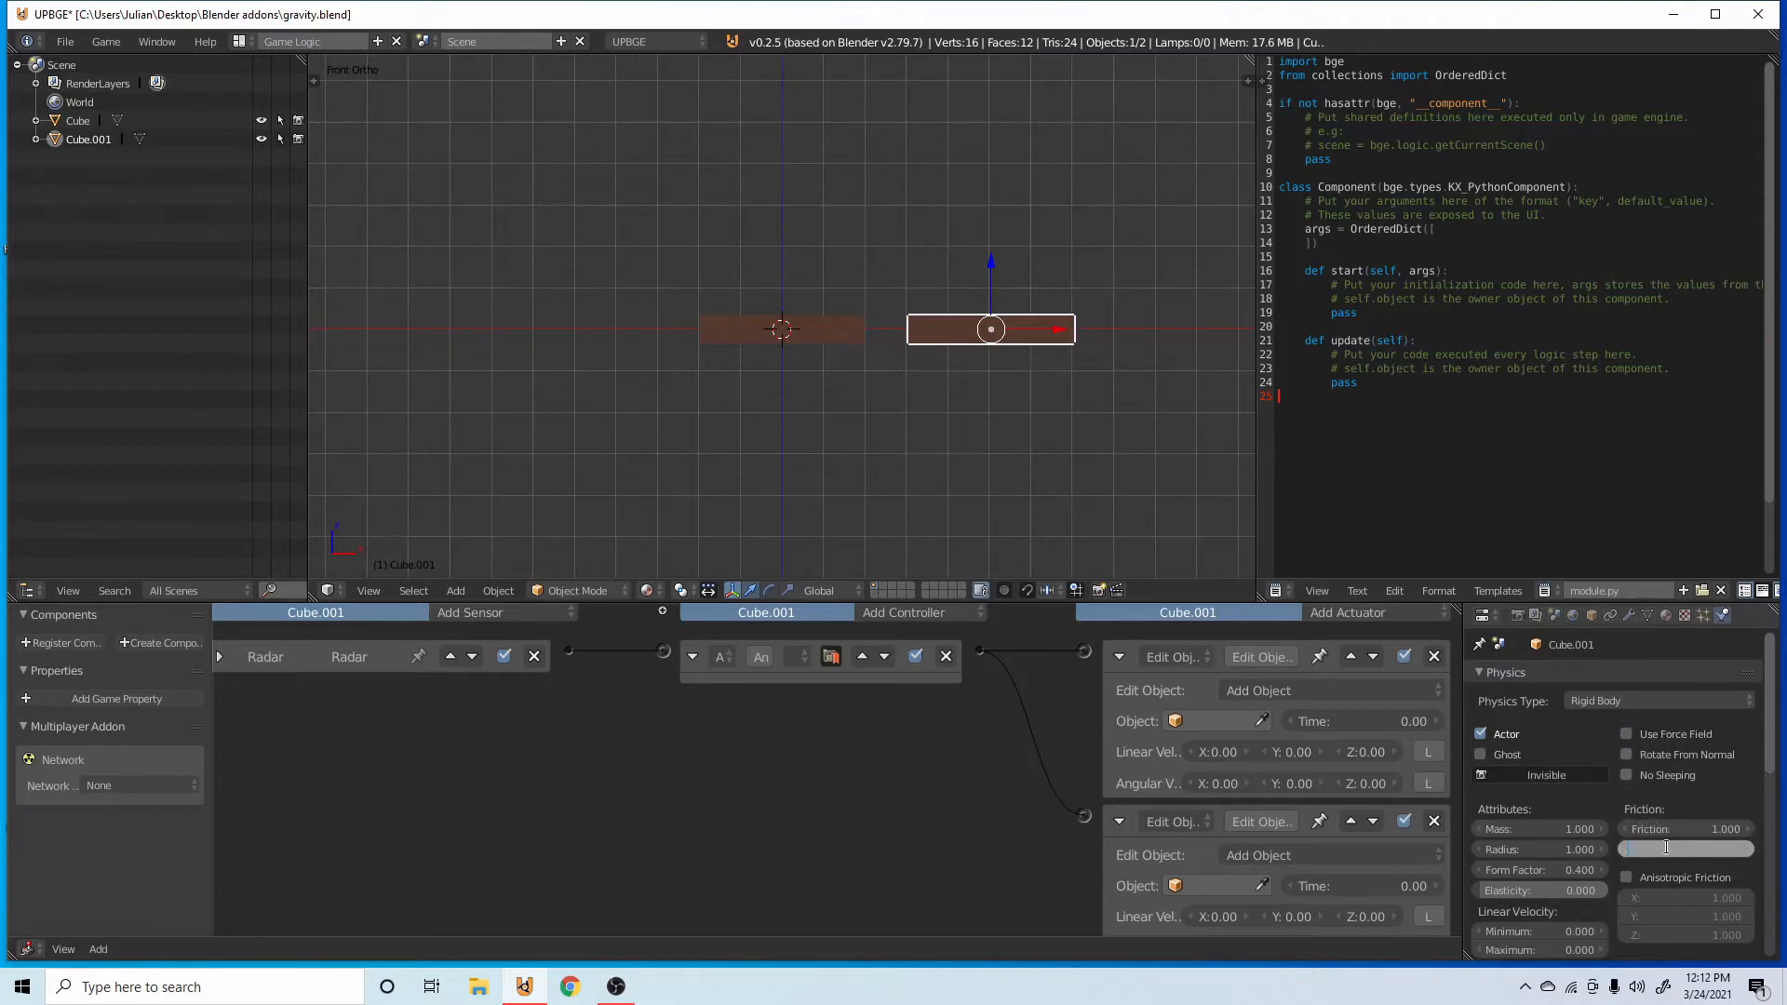
key("Return")
Enable collision bounds with the Box shape for the duplicated bar and save the file.
scroll(1651, 721, "down", 5)
scroll(1489, 888, "down", 5)
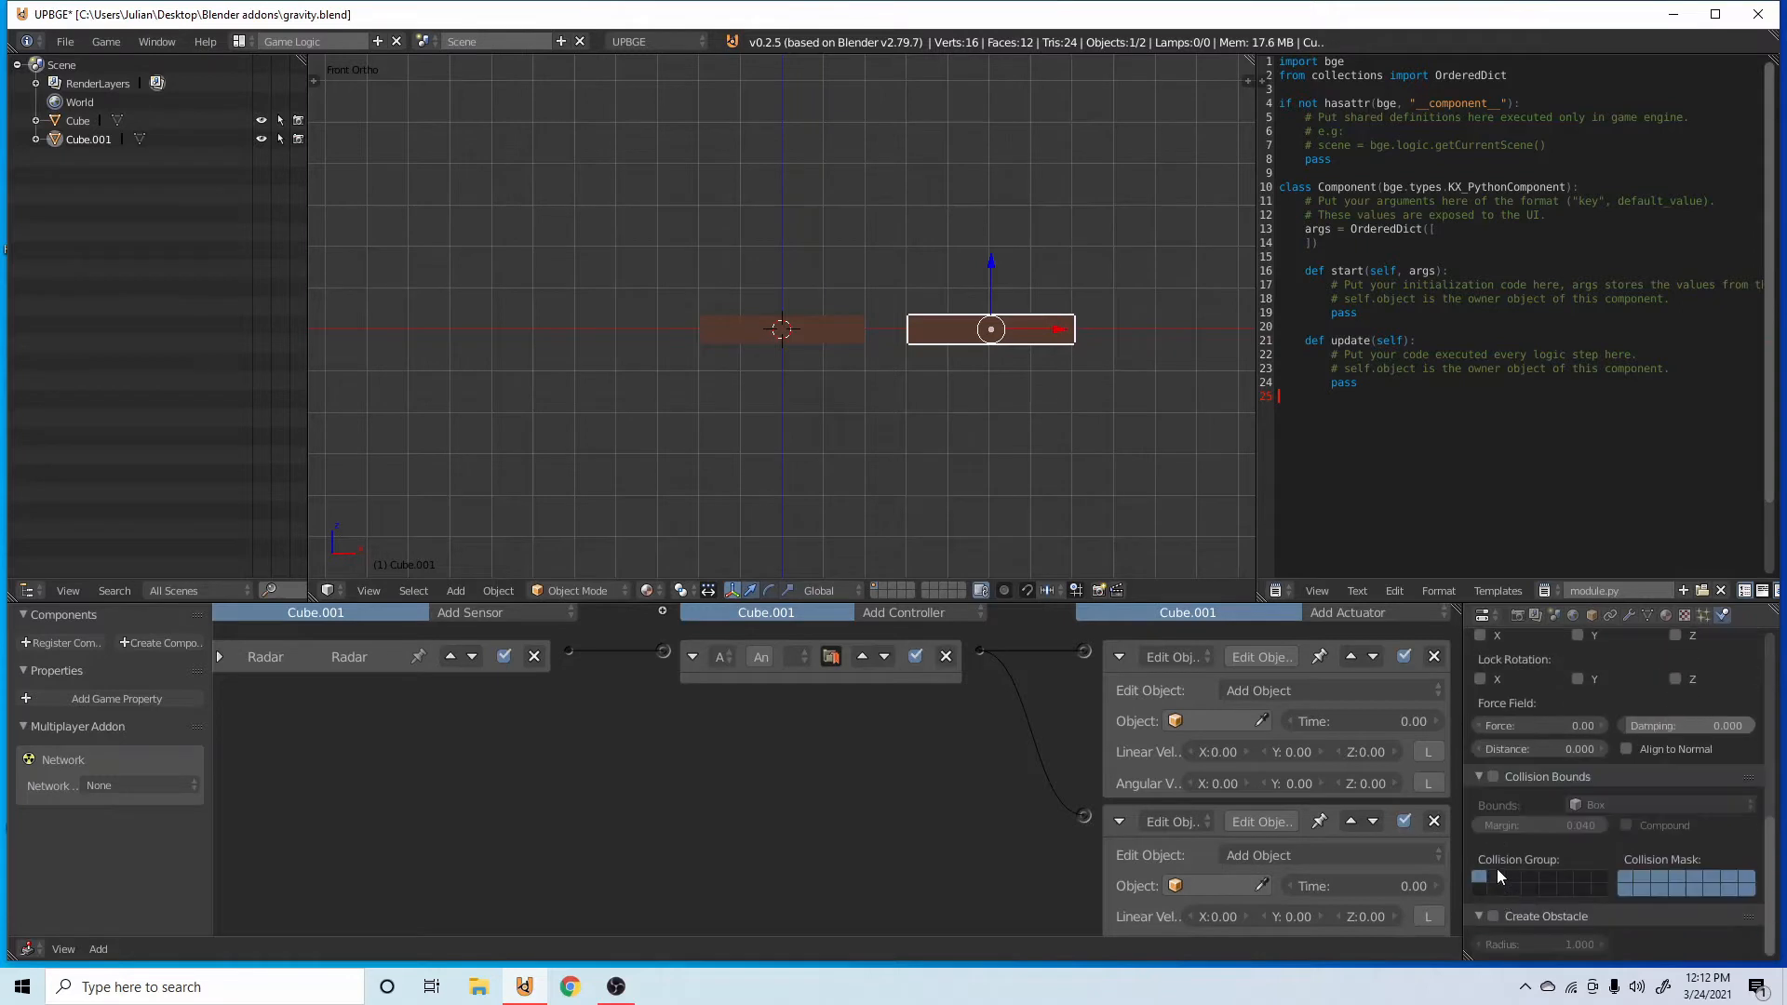
left_click(1494, 778)
key("ctrl+s")
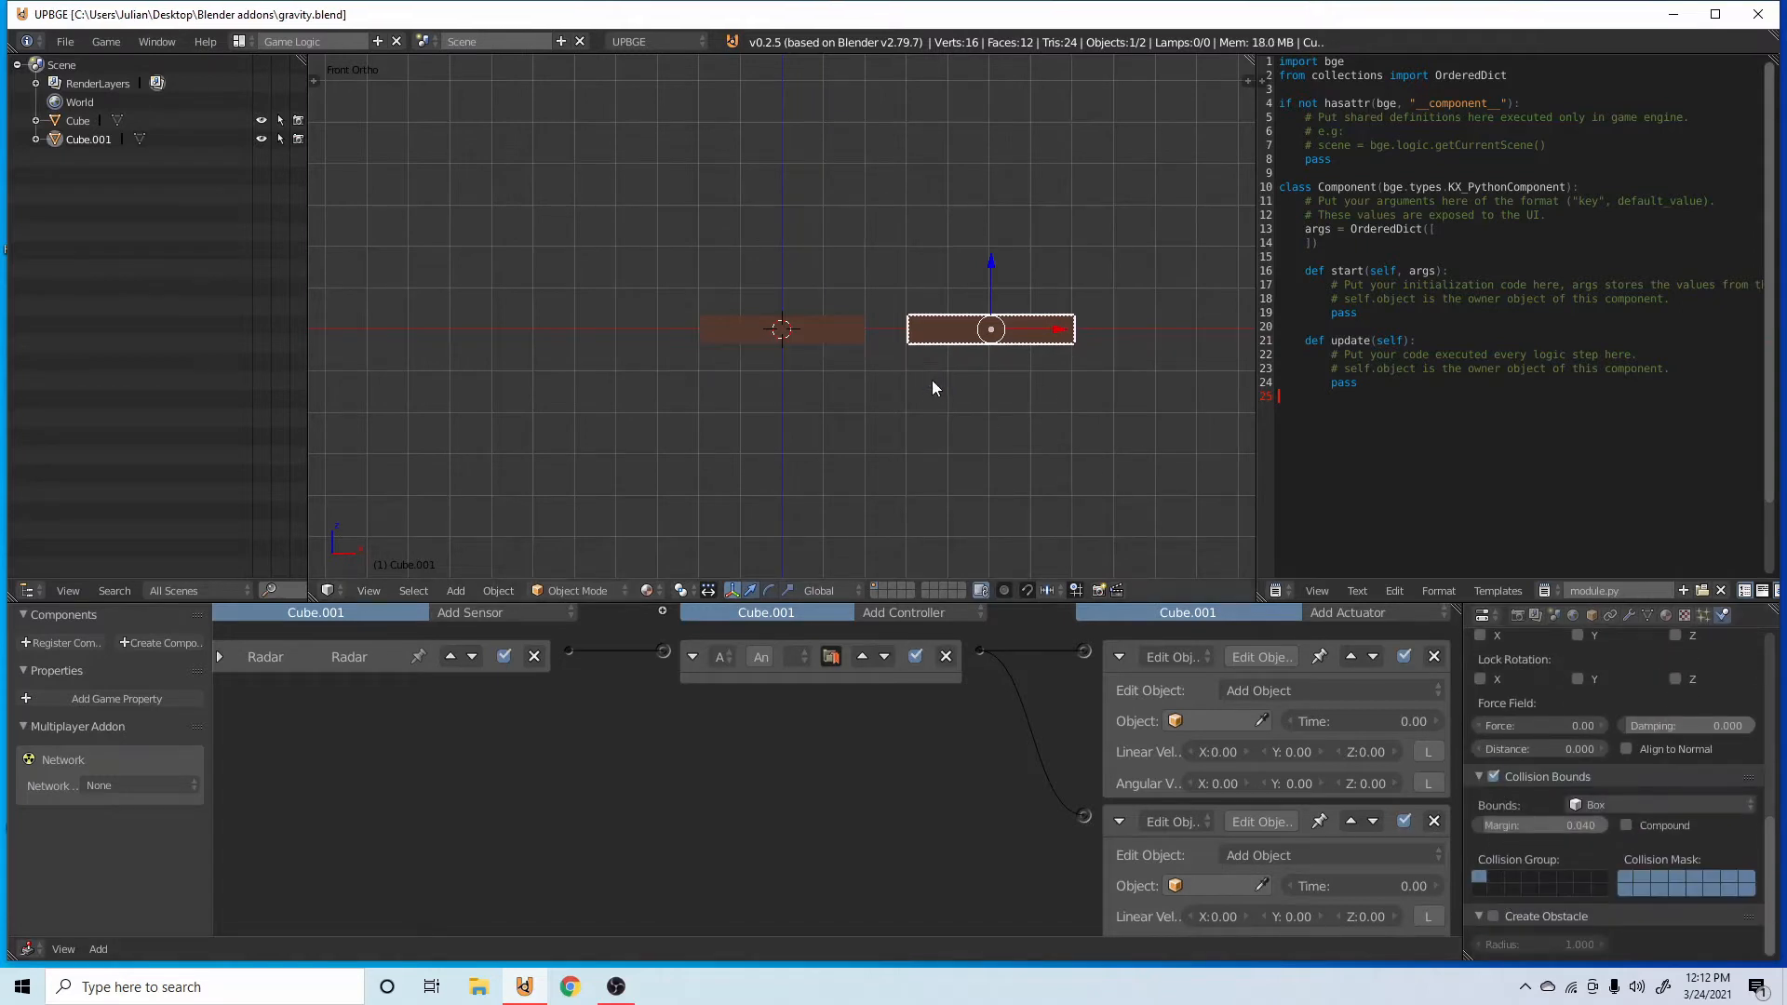
Remove both Edit Object actuators, the And controller and the Radar sensor from the duplicated bar.
scroll(1137, 694, "up", 2)
scroll(1595, 689, "up", 2)
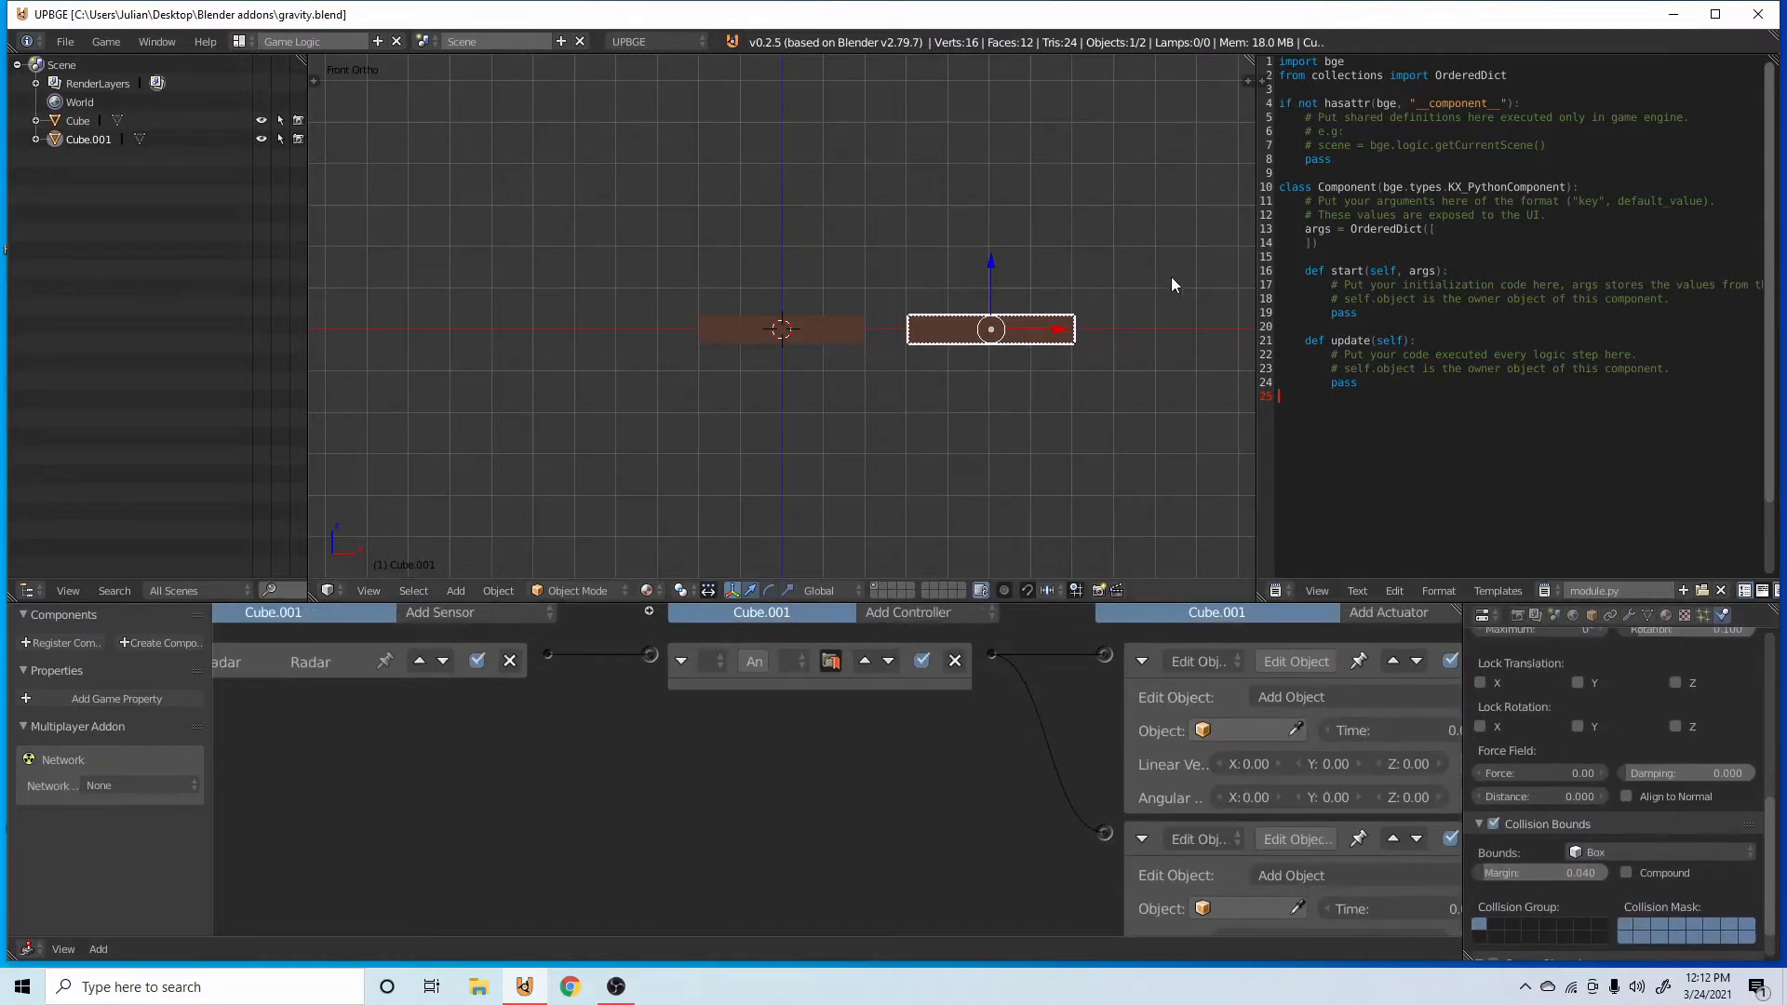
middle_click_drag(1327, 681, 1277, 699)
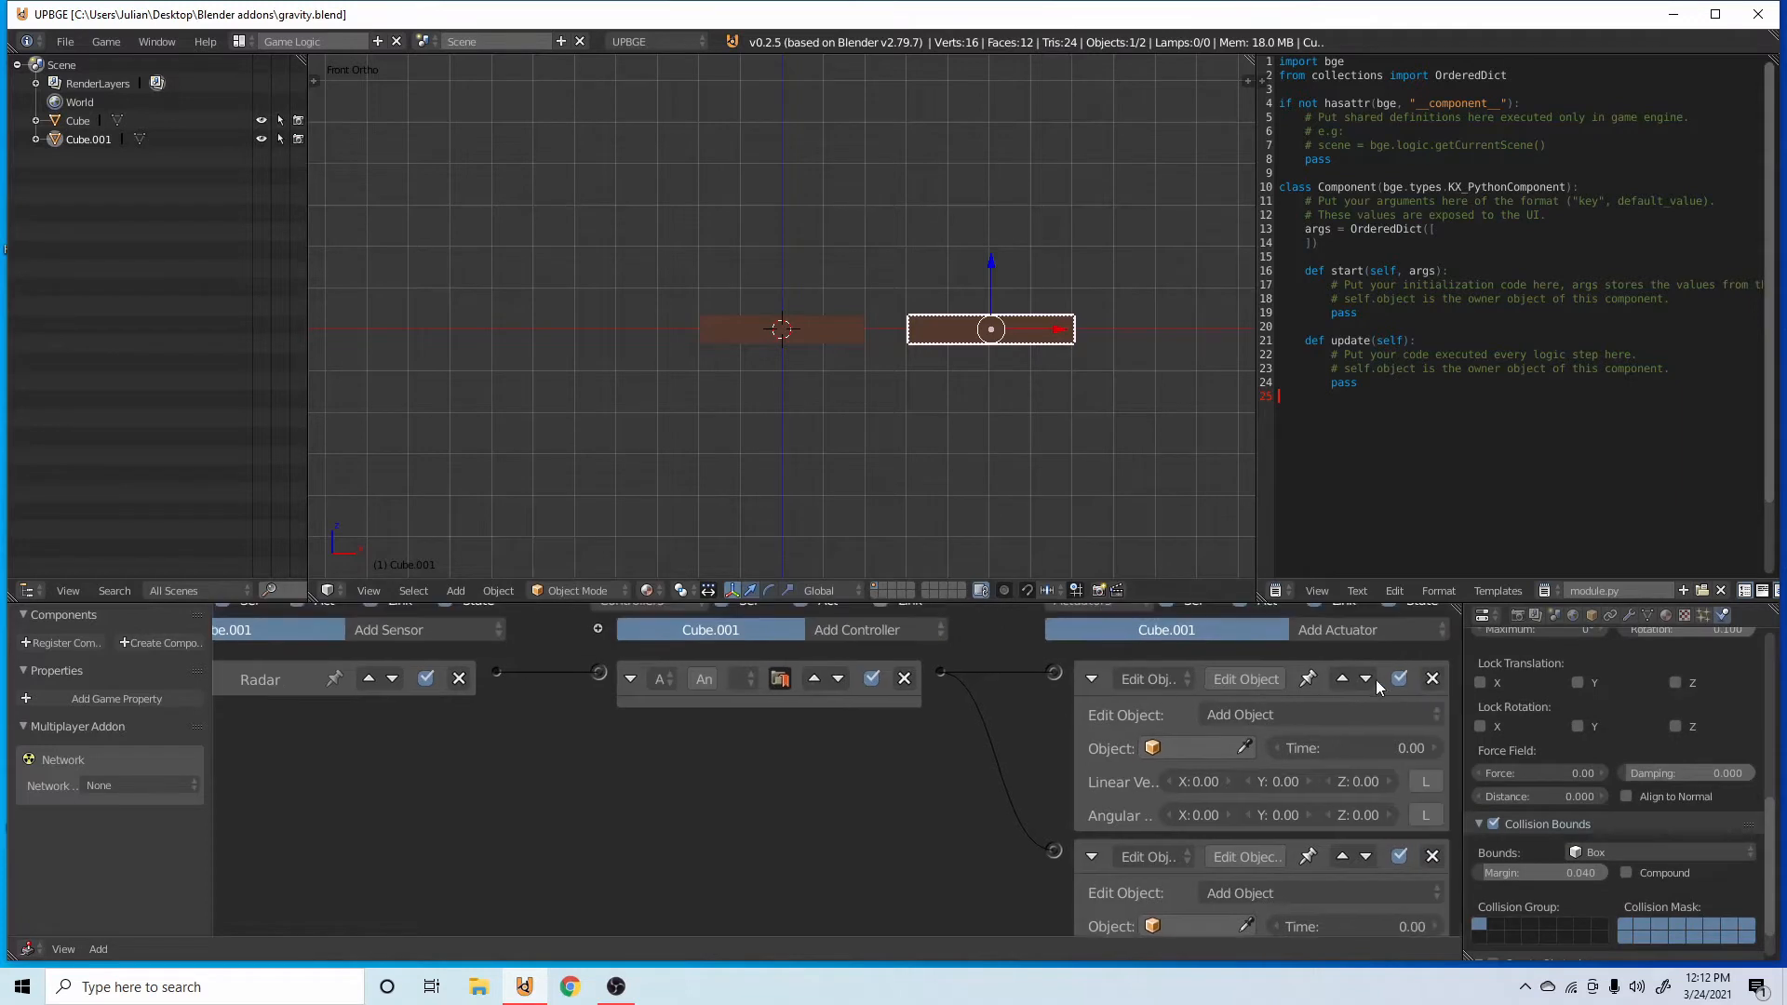
left_click(1432, 679)
left_click(1432, 705)
left_click(905, 705)
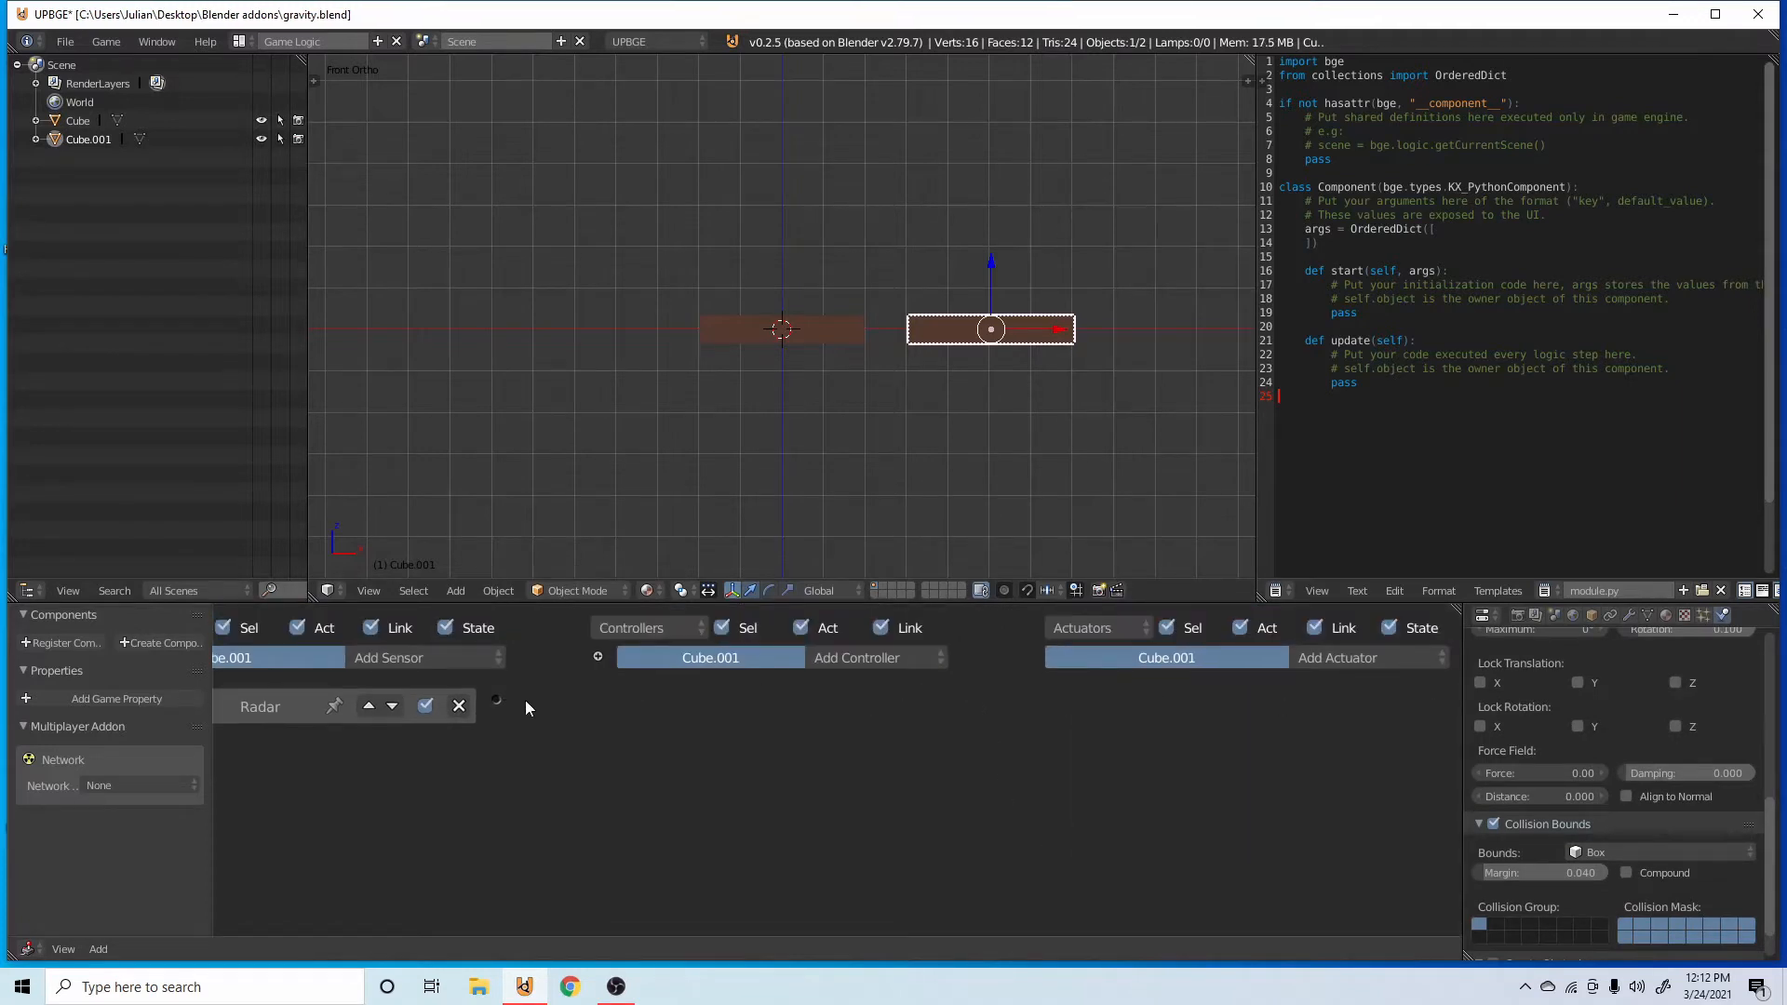
left_click(459, 705)
Pick the duplicated bar Cube.001 as the object to add in the original bar's first Edit Object actuator.
right_click(796, 354)
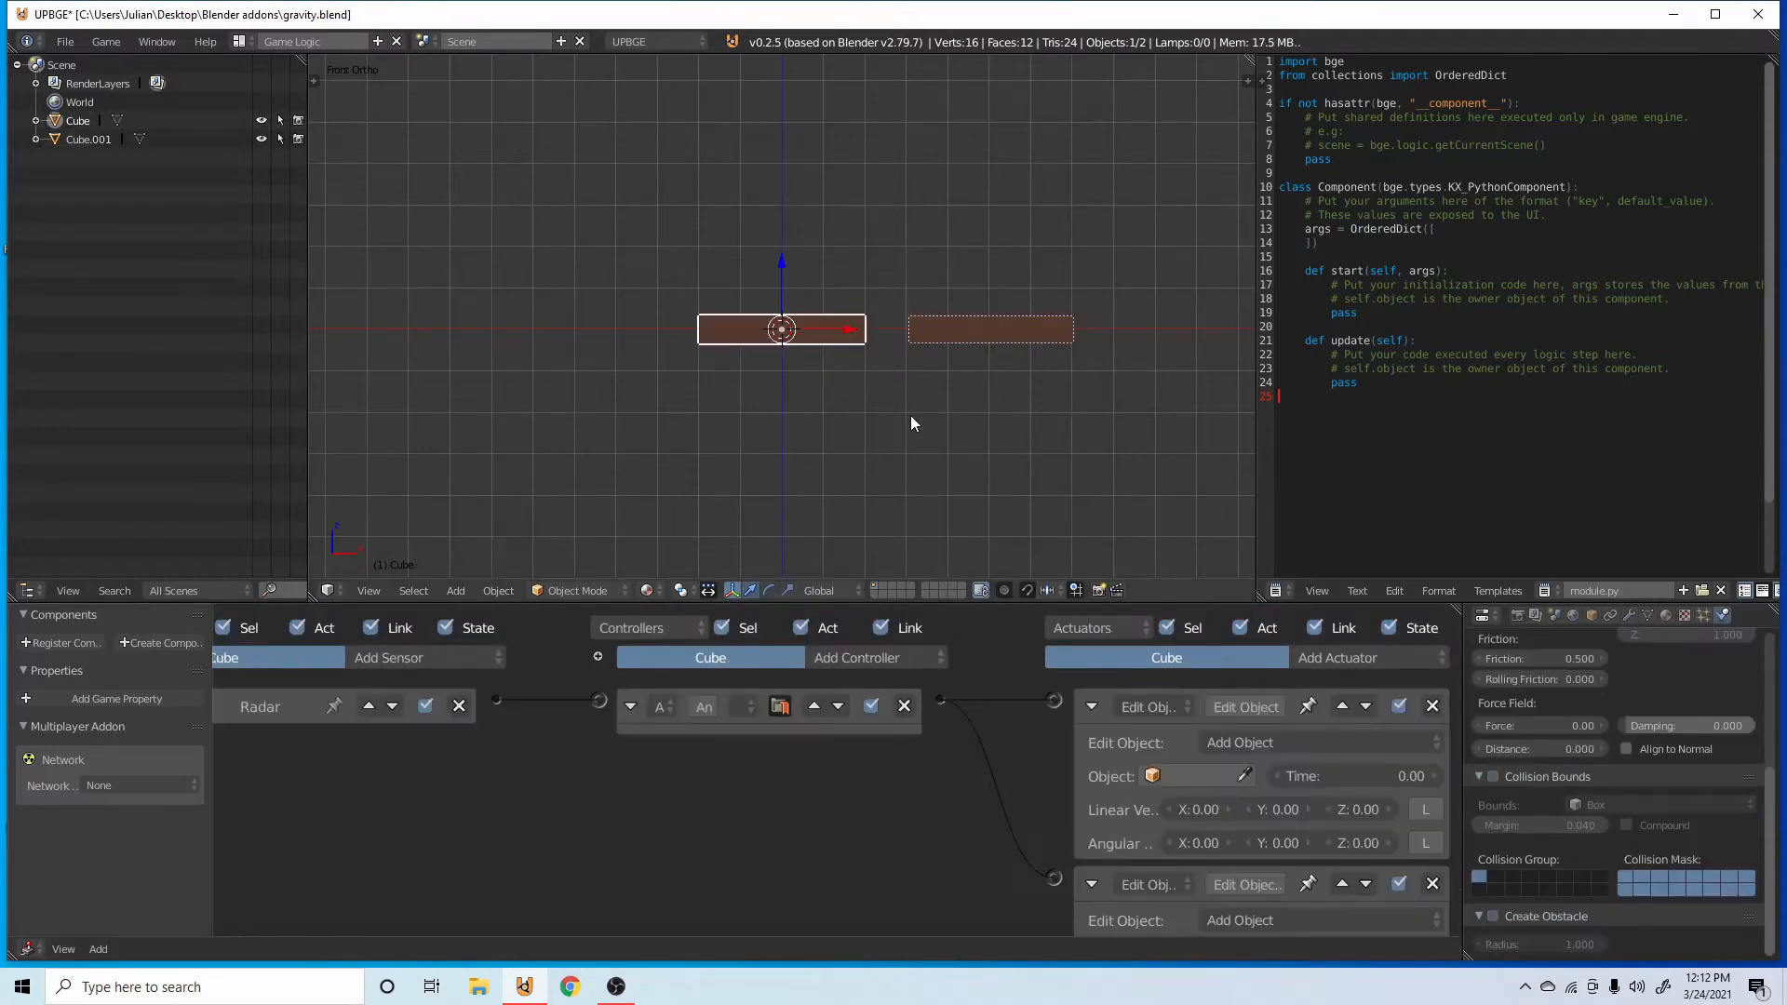
left_click(1243, 775)
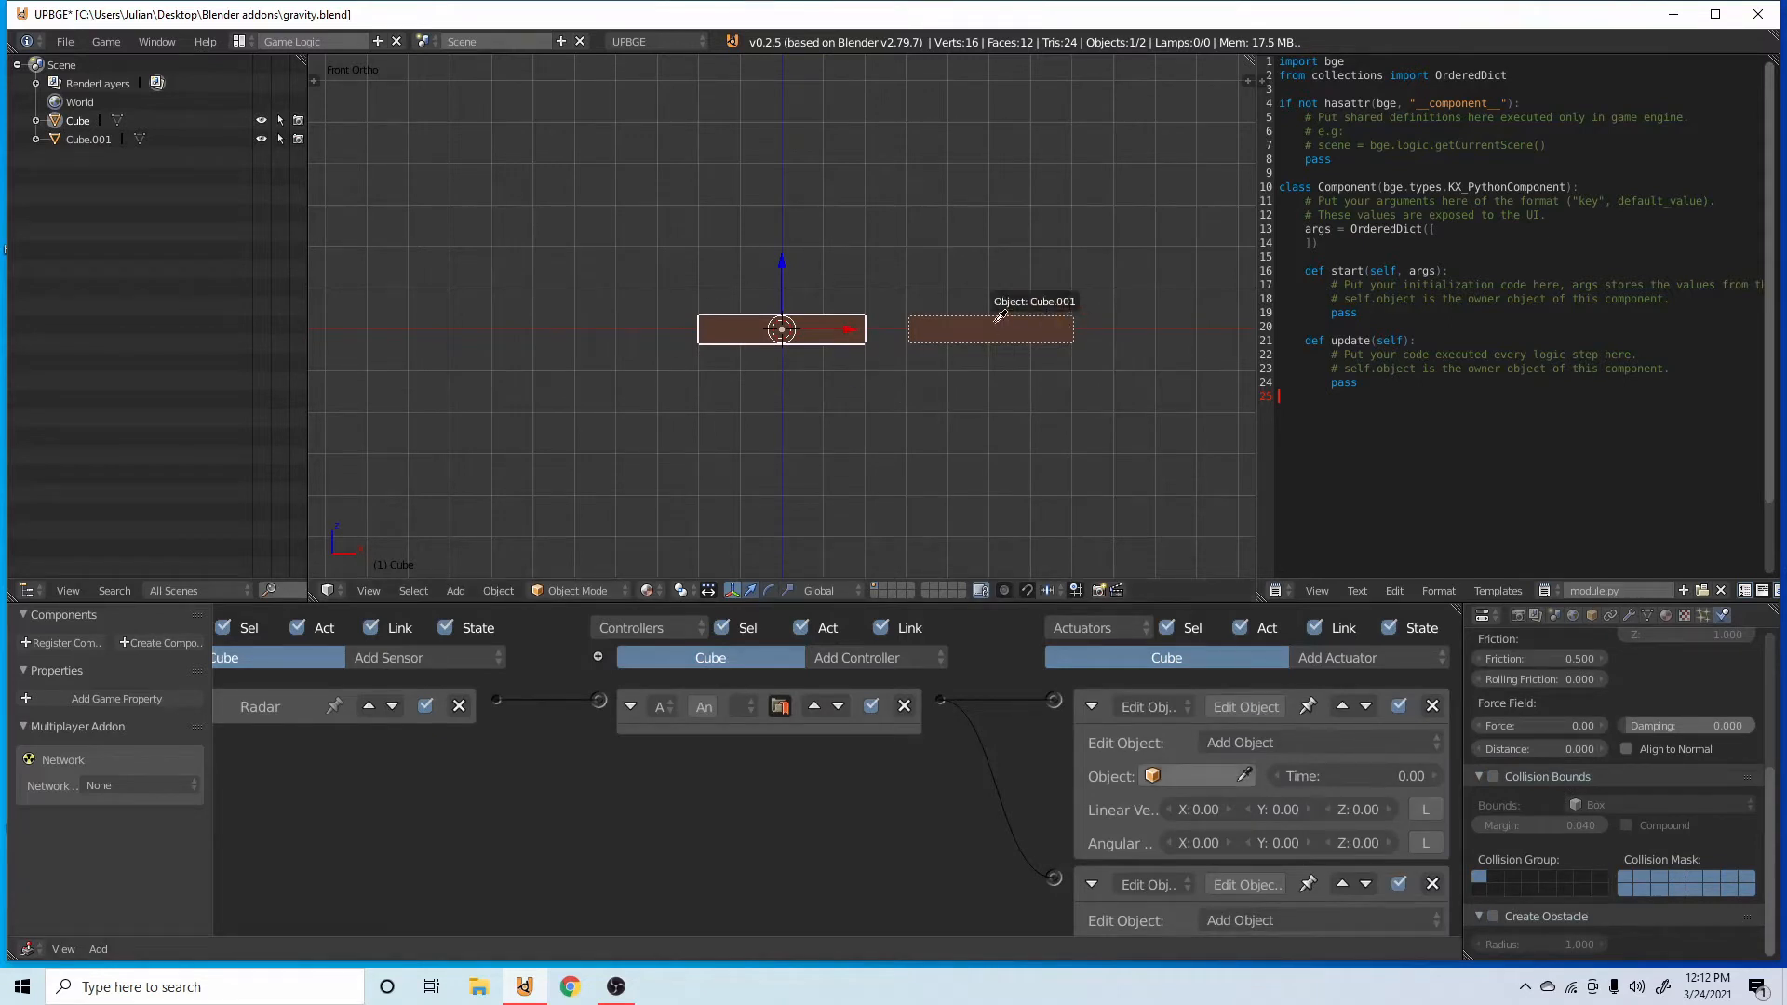
left_click(994, 338)
Duplicate Cube.001, move the copy up along Z to just above it, and open the copy's material settings.
right_click(994, 340)
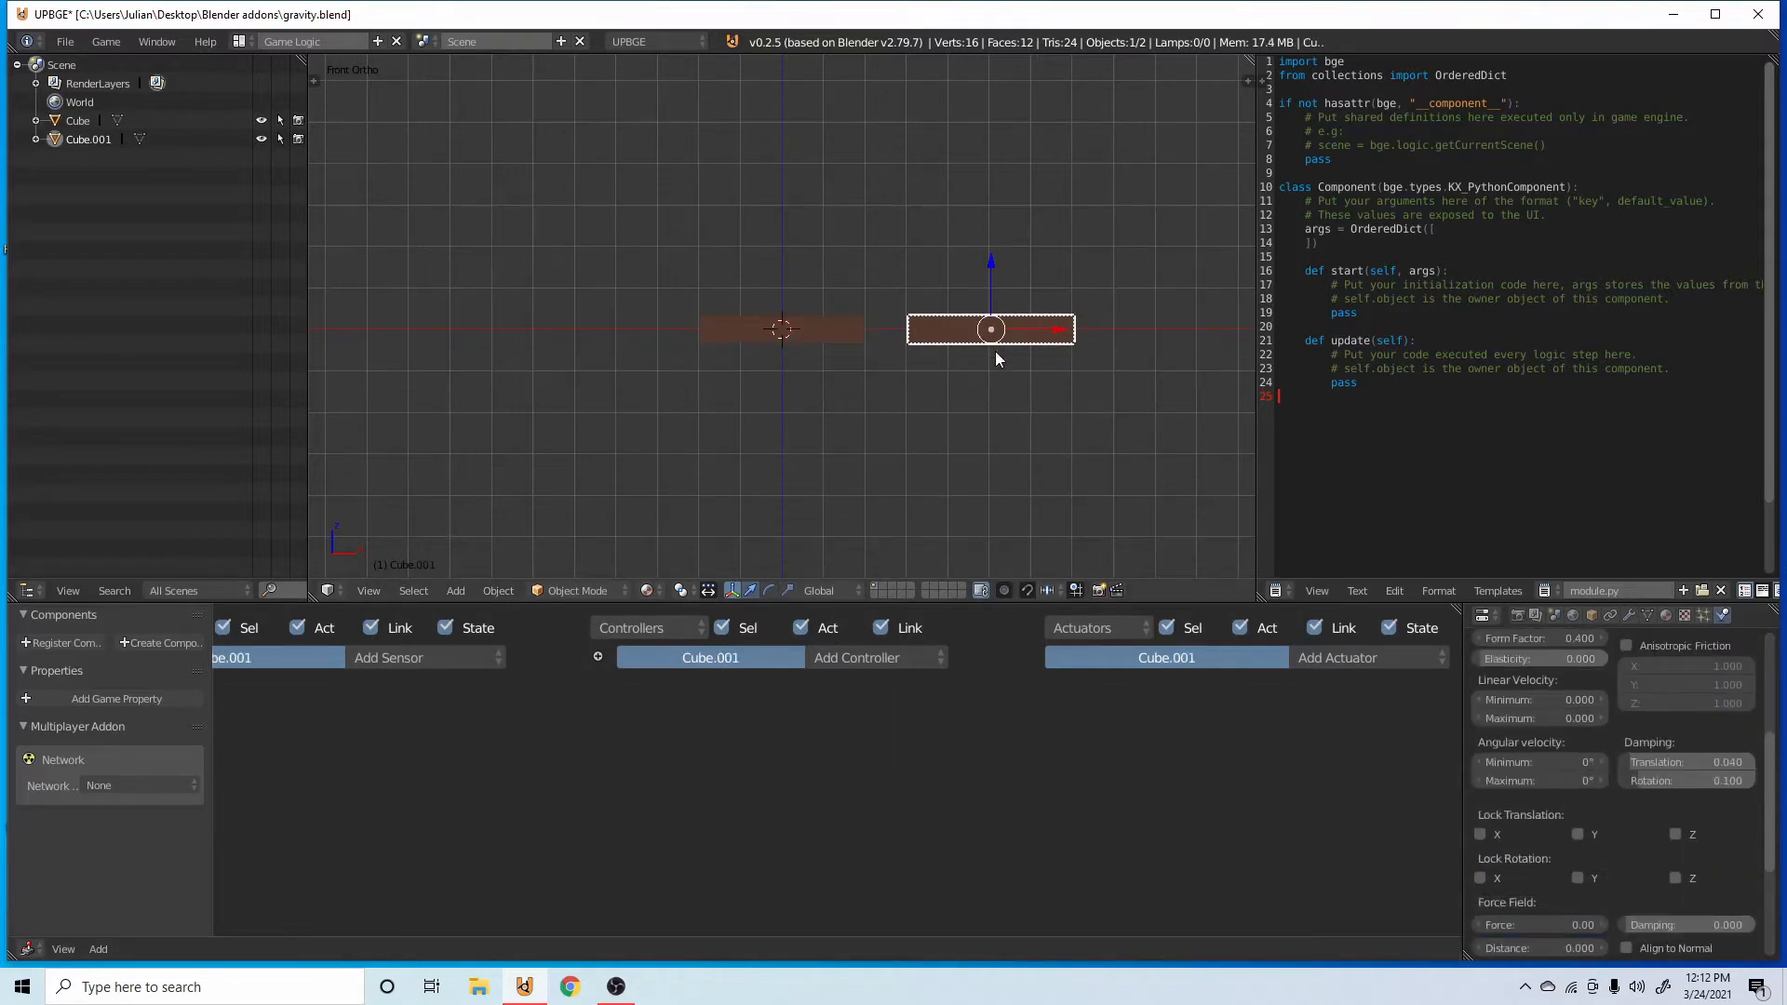
key("shift+d")
right_click(964, 305)
left_click_drag(987, 277, 997, 242)
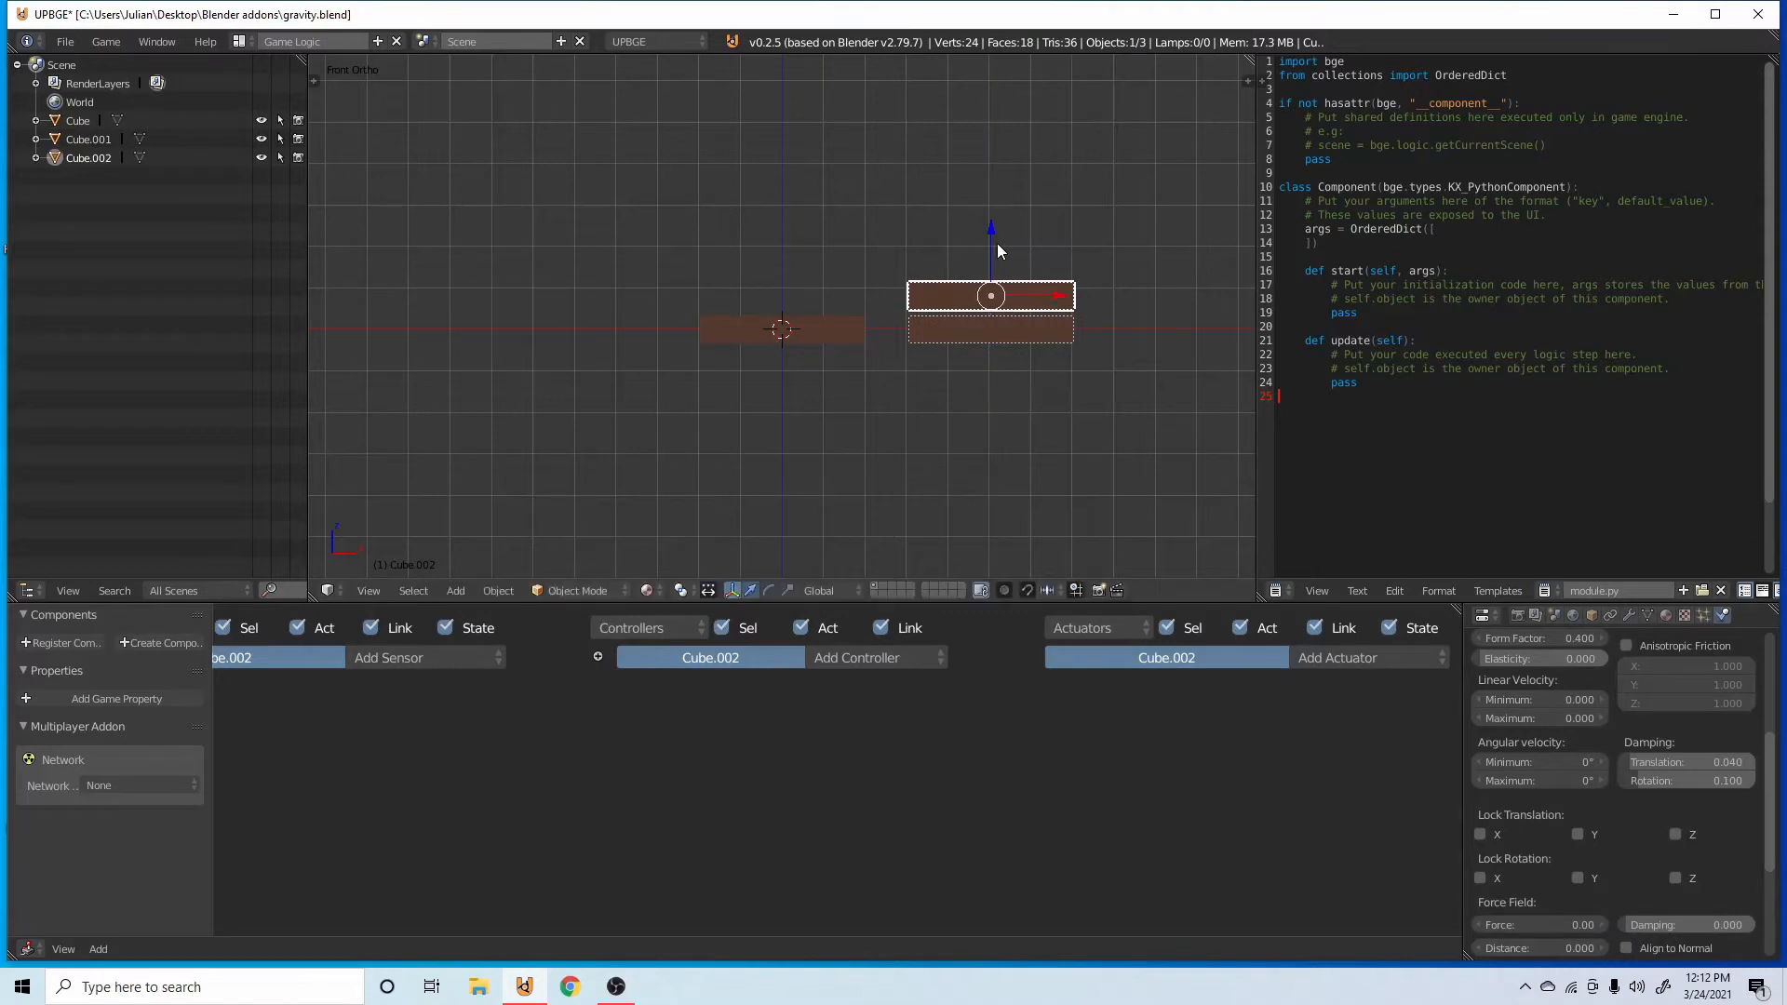
left_click(1666, 615)
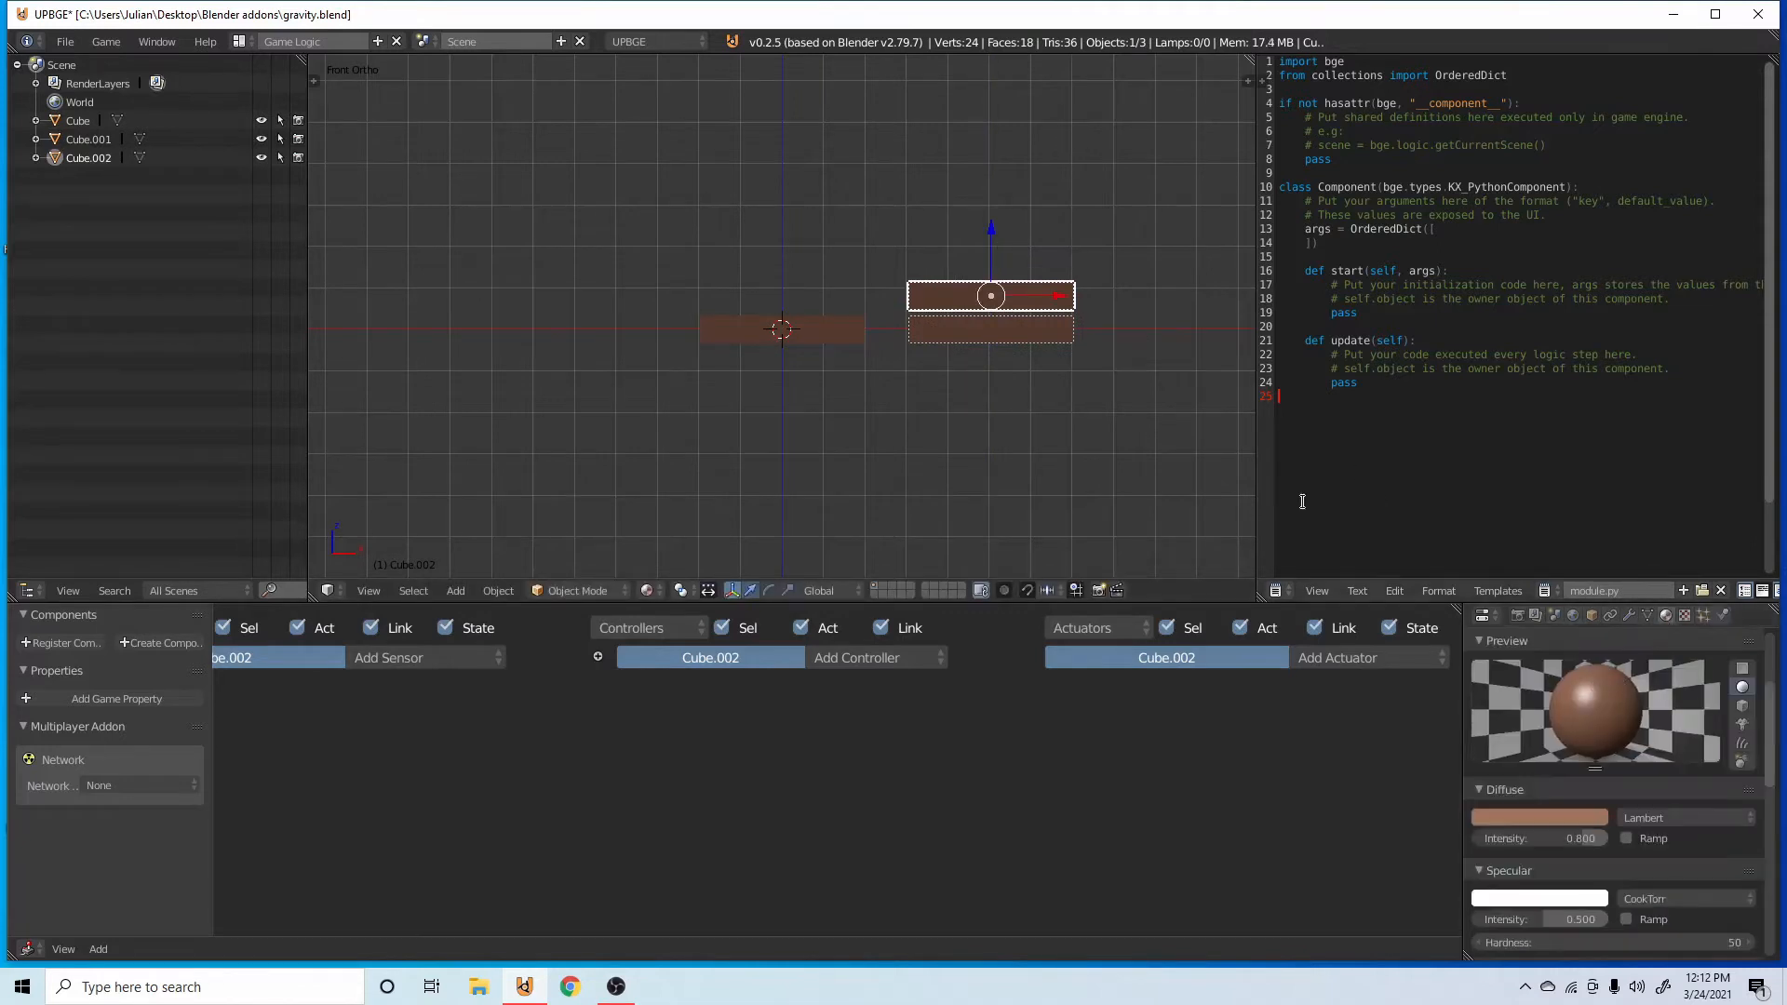
Remove the shared brown material from Cube.002 and give it a new material of its own.
scroll(1655, 712, "up", 4)
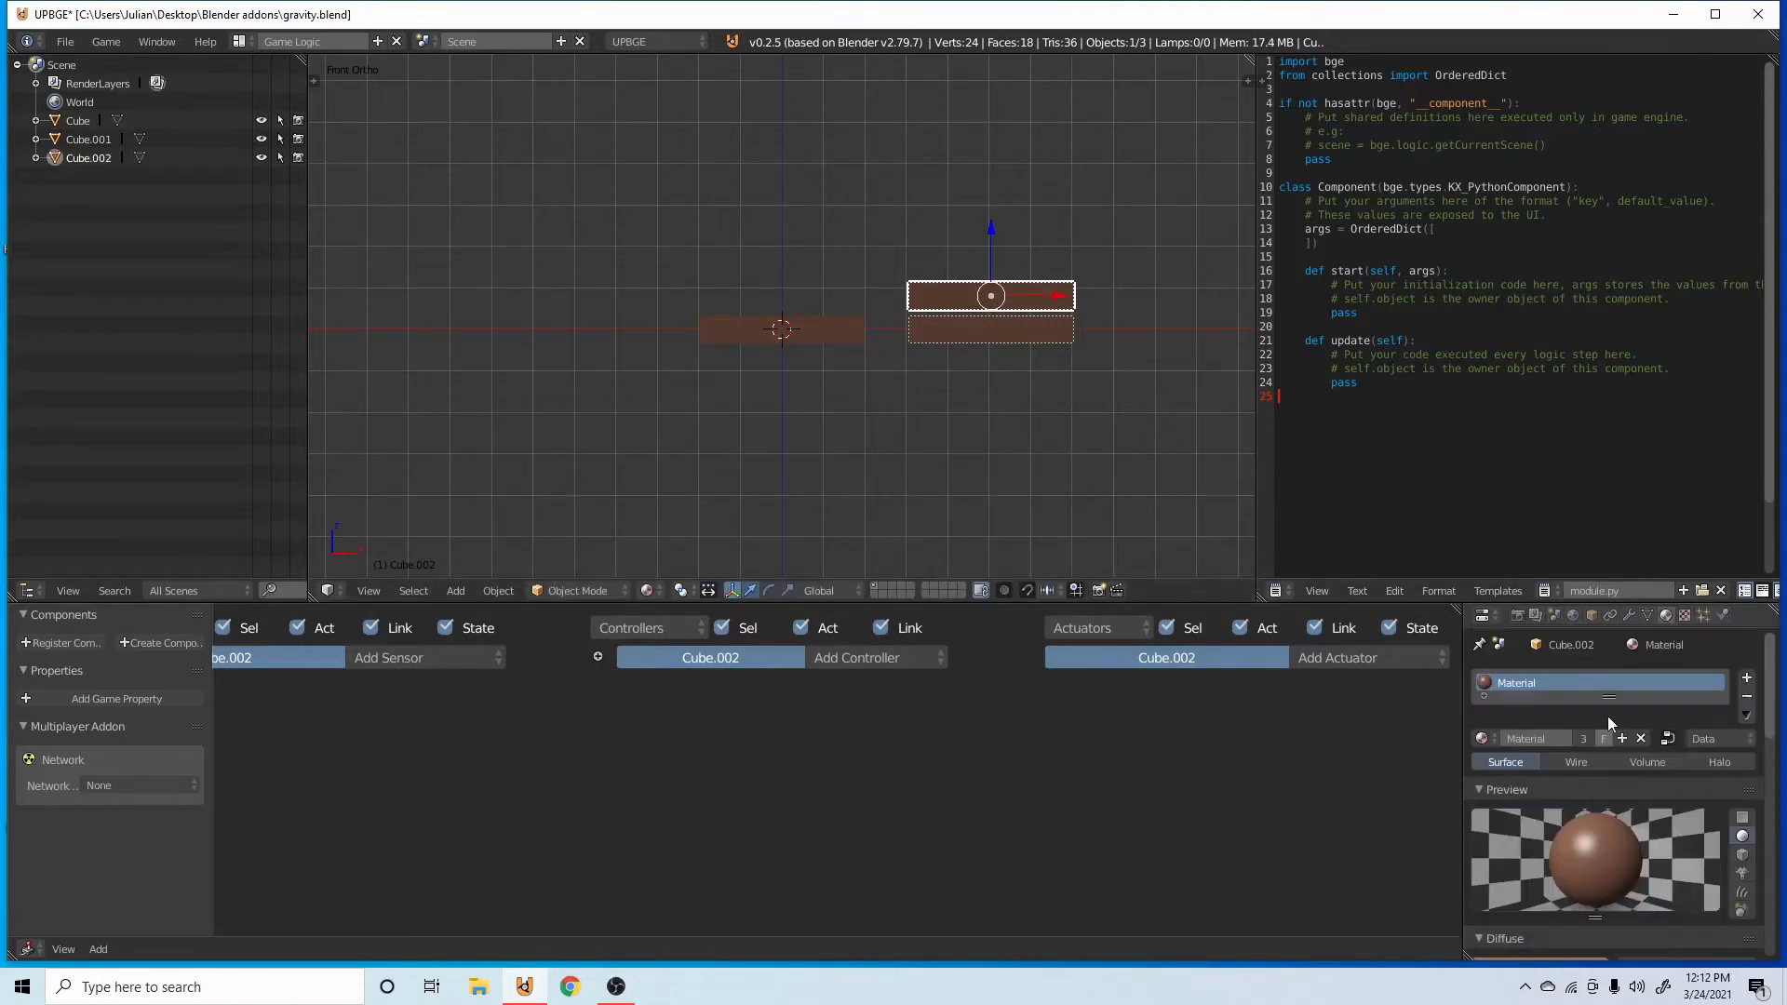
left_click(1739, 695)
left_click(1550, 739)
scroll(1546, 745, "down", 7)
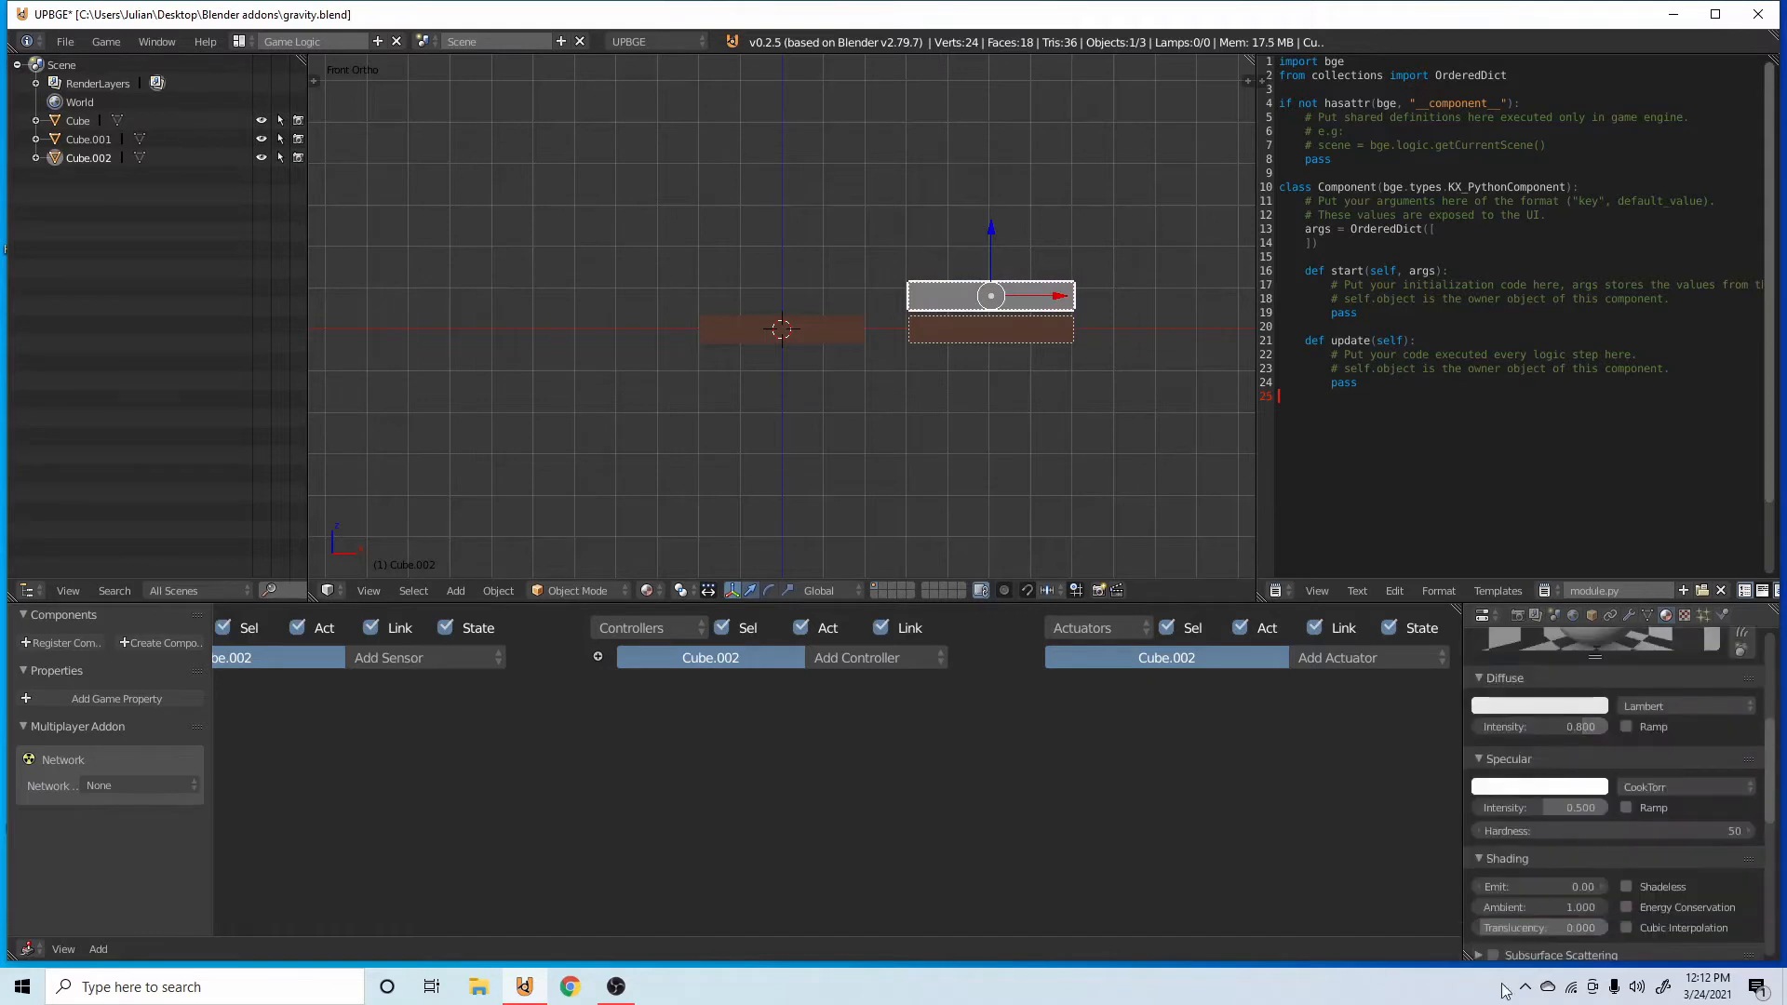
Enable Z Transparency on Cube.002's material, set its alpha to about 0.283, and save the file.
scroll(1609, 891, "down", 10)
left_click(1480, 928)
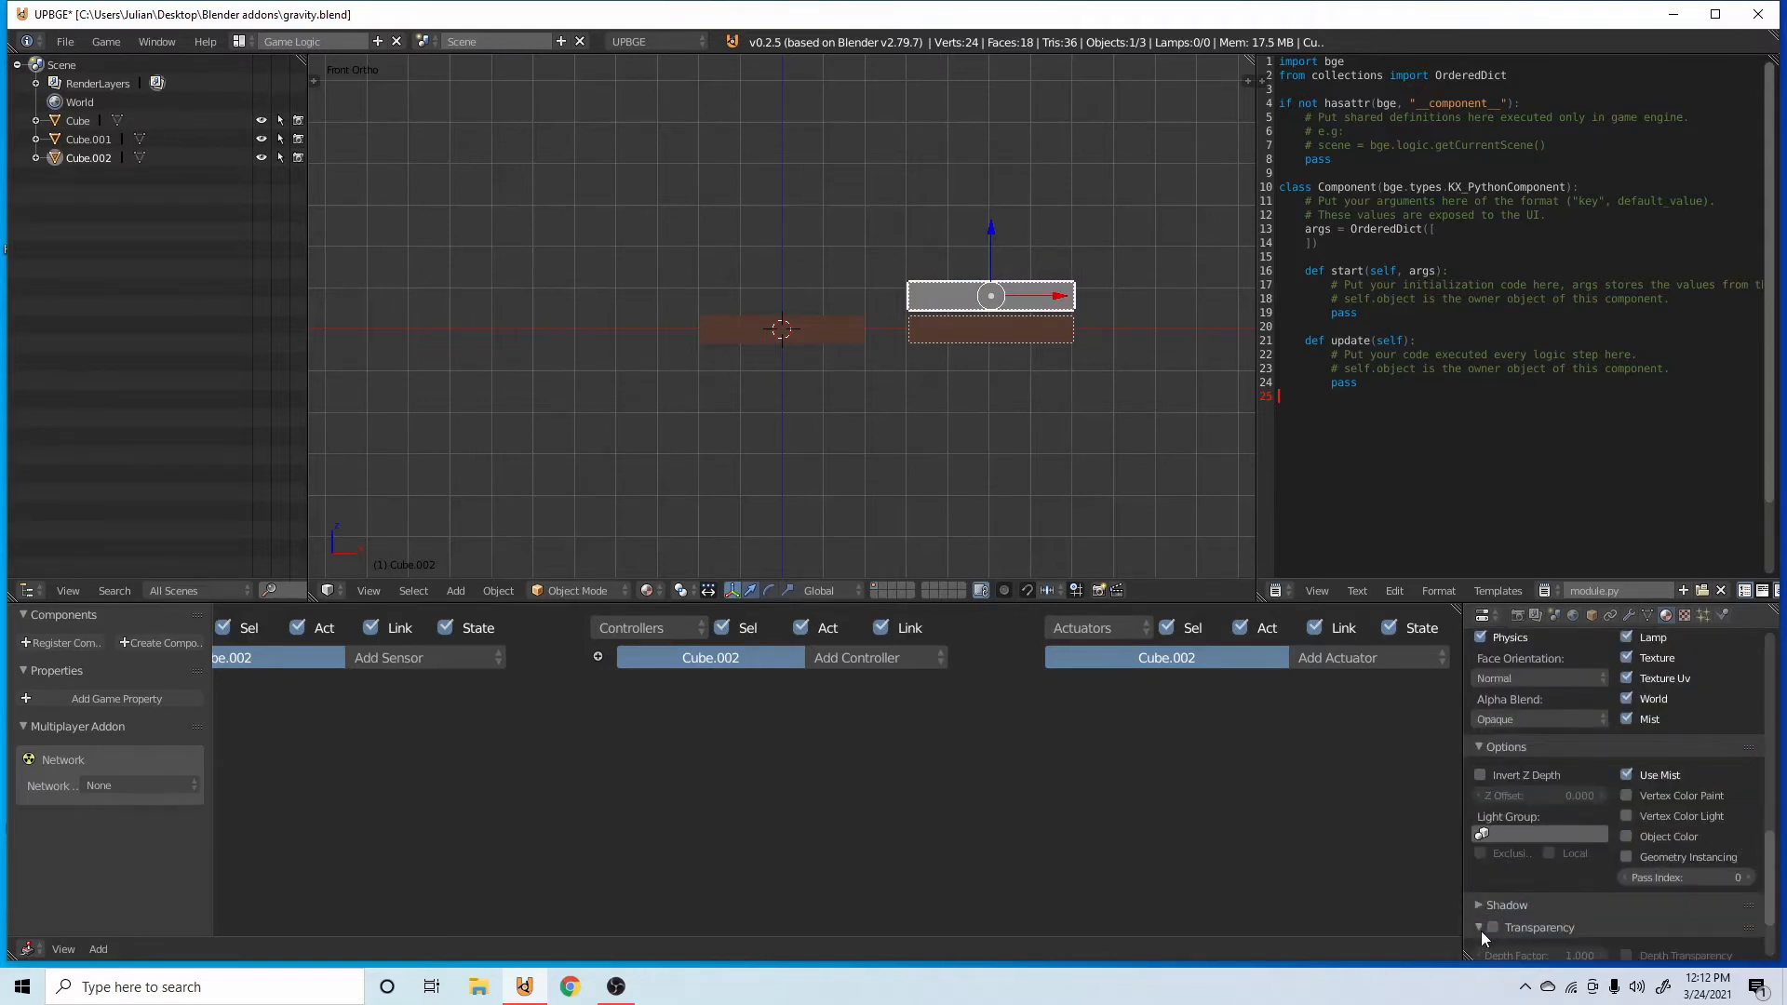
left_click(1493, 927)
scroll(1499, 918, "down", 3)
left_click_drag(1627, 896, 1555, 898)
key("ctrl+s")
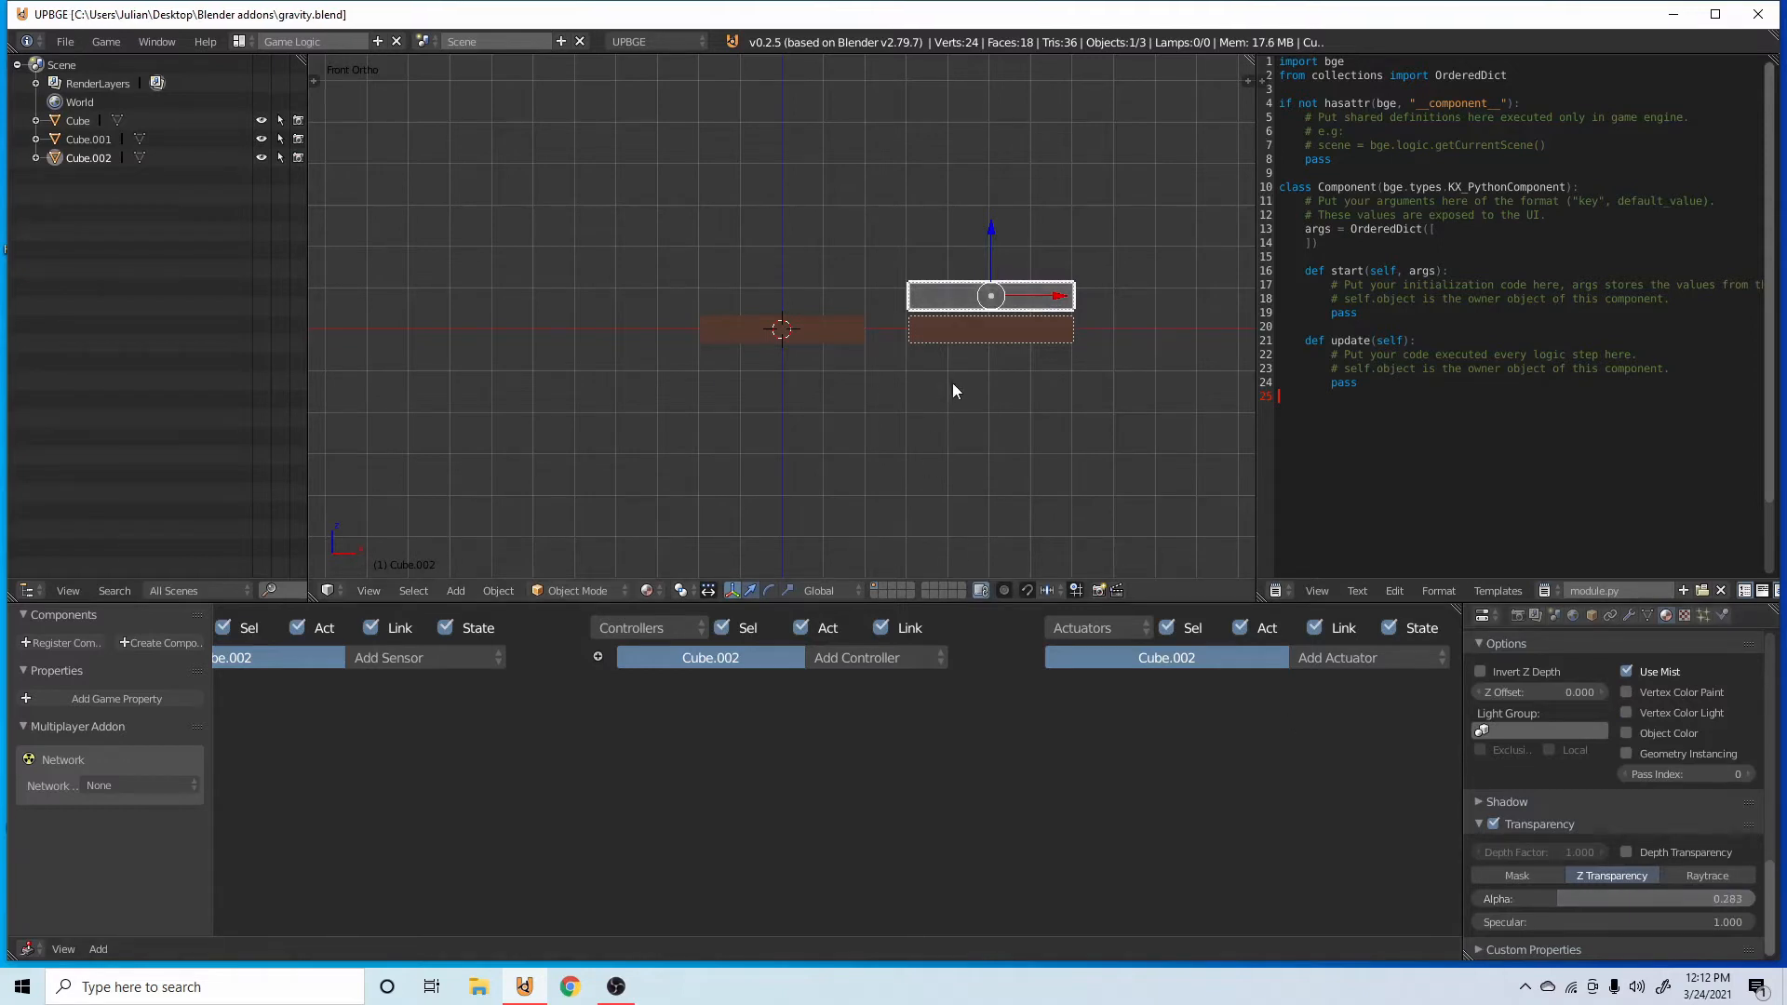
Run the game to check the transparency, and raise the material's alpha to about 0.485.
key("p")
key("Escape")
left_click_drag(1553, 898, 1612, 898)
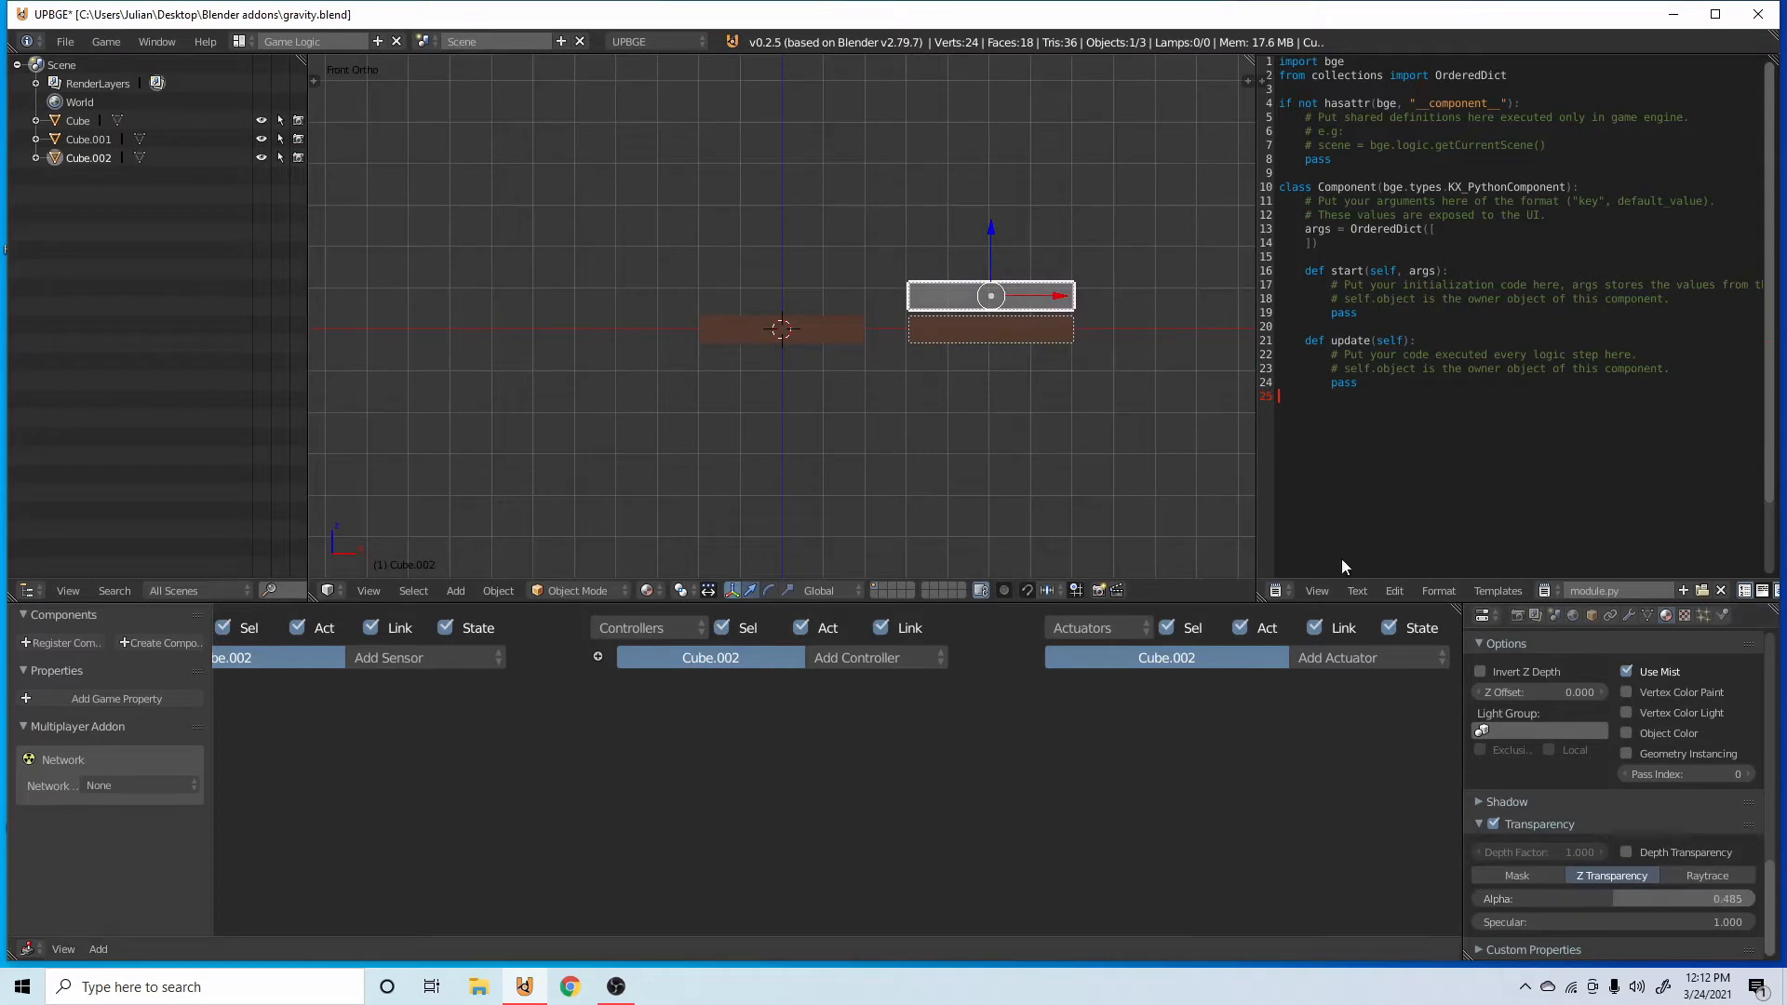
scroll(1599, 721, "up", 15)
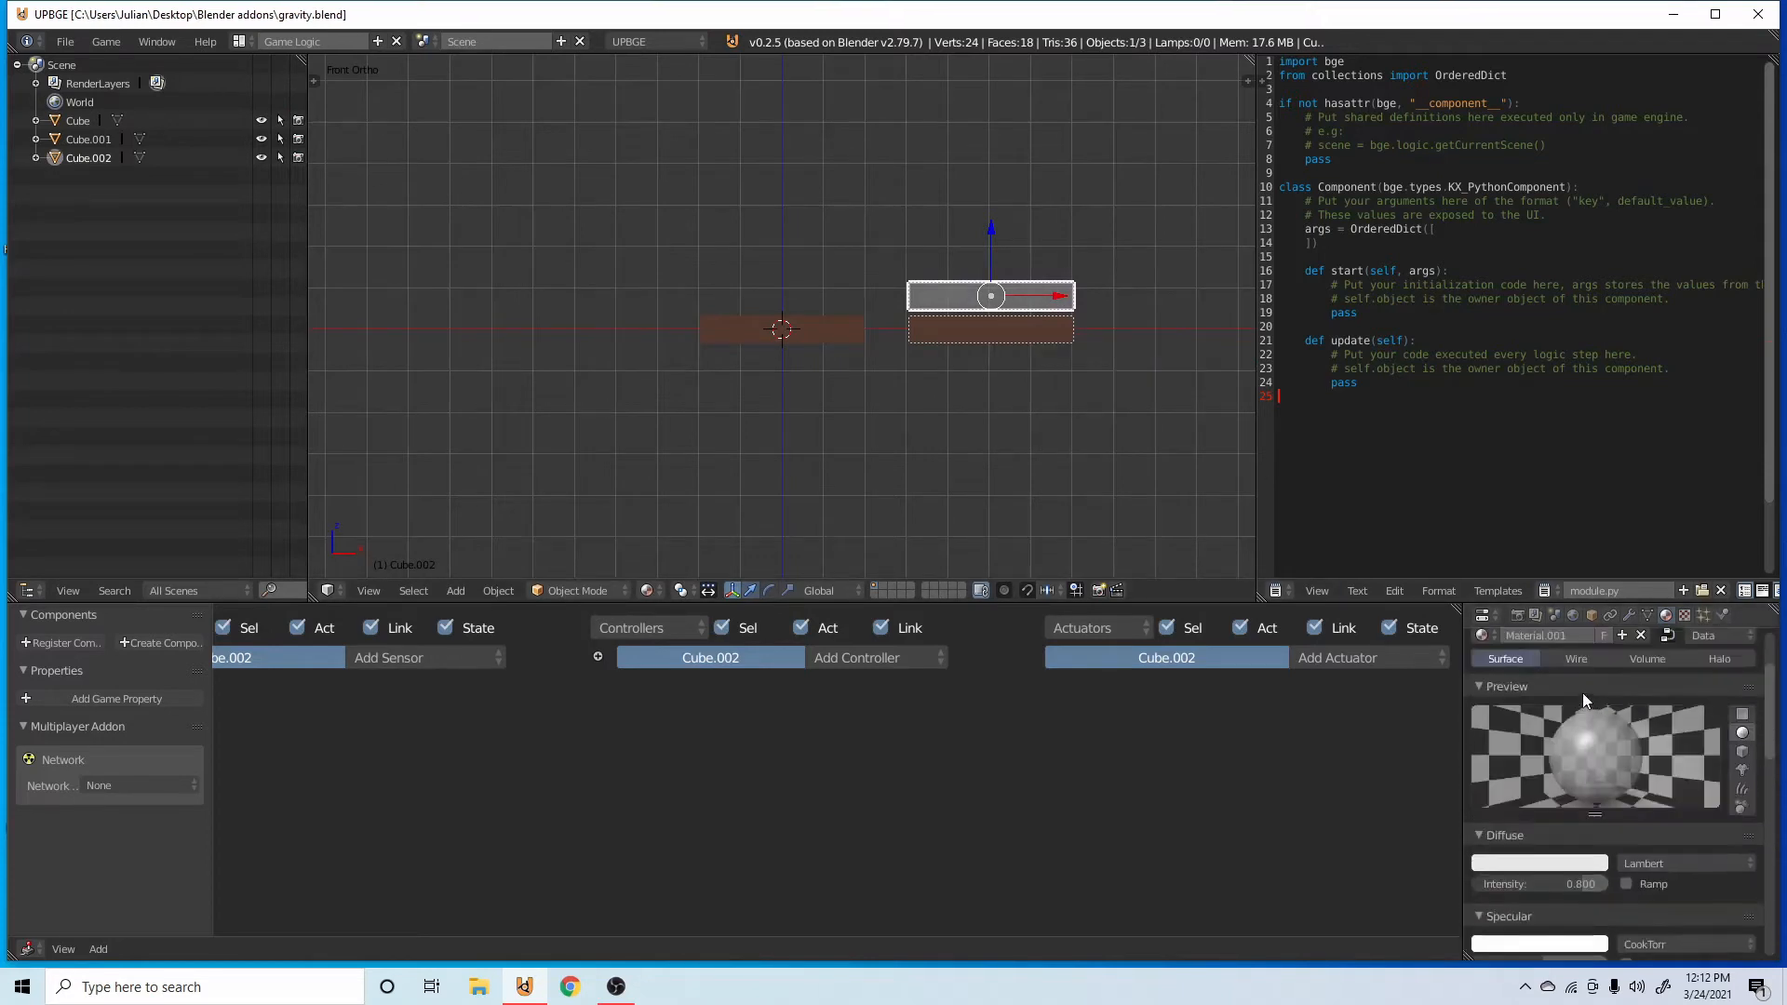
Pick Cube.002 as the object to add in the original bar's second Edit Object actuator.
right_click(787, 328)
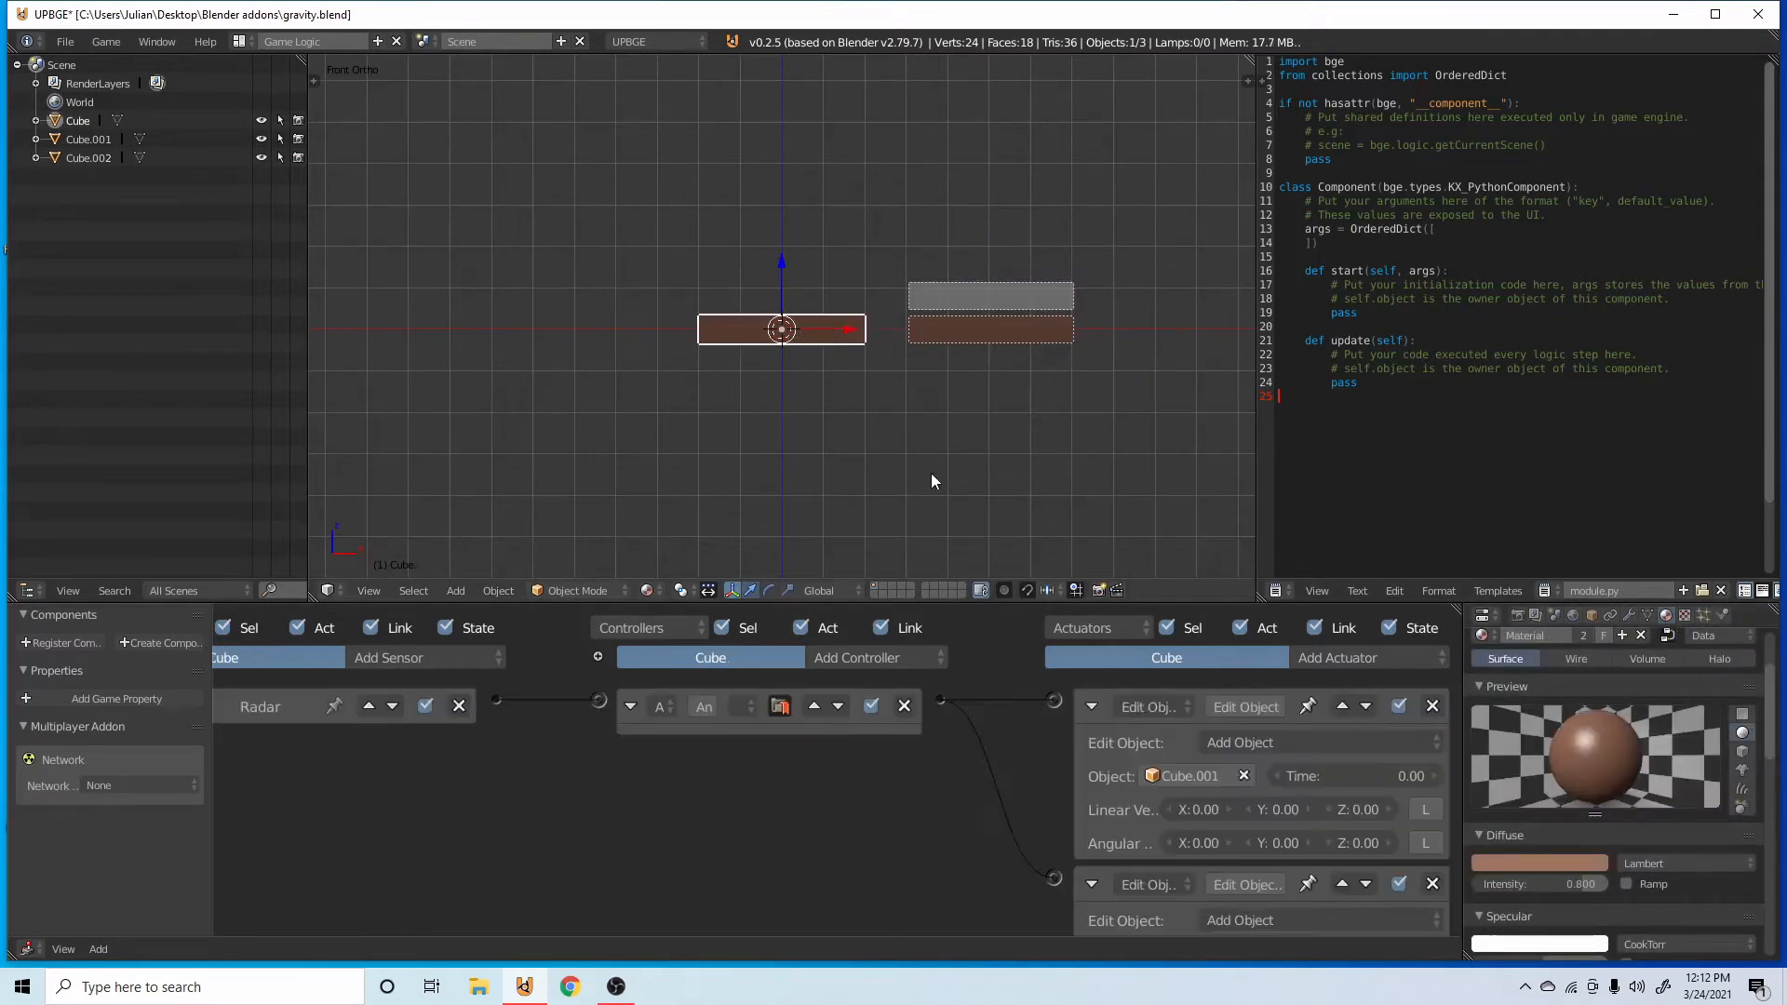
middle_click_drag(1050, 609, 1052, 611)
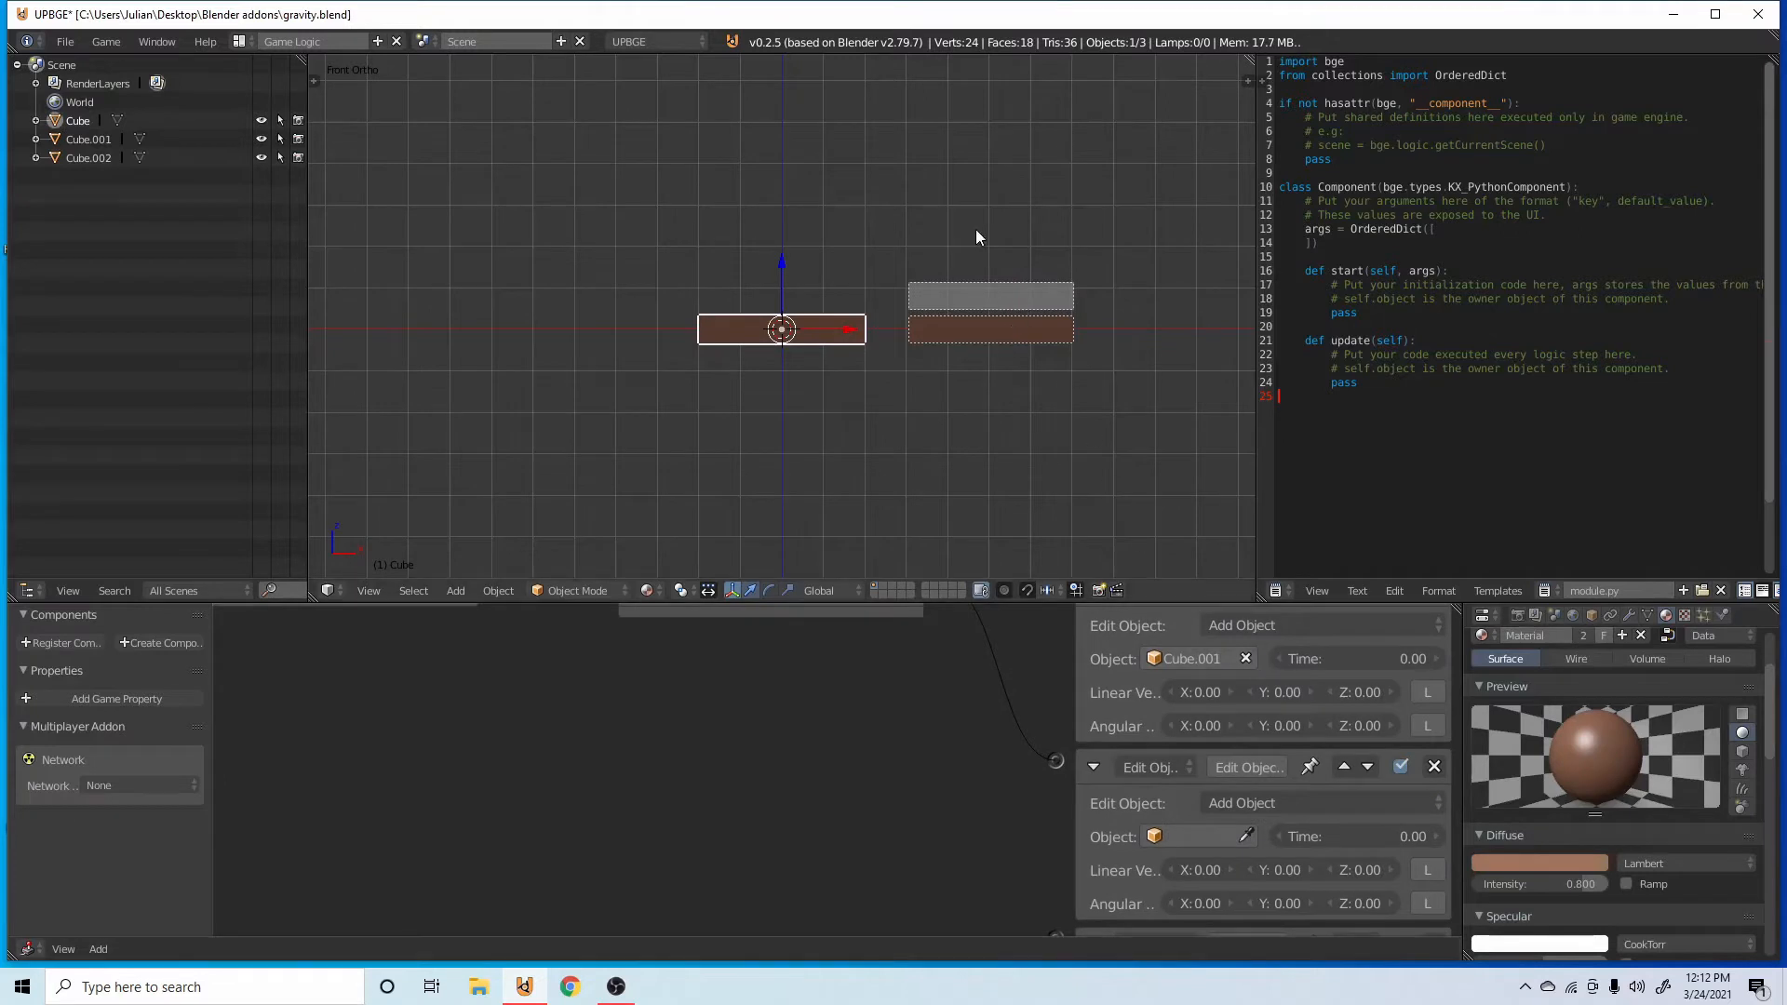
left_click(1247, 836)
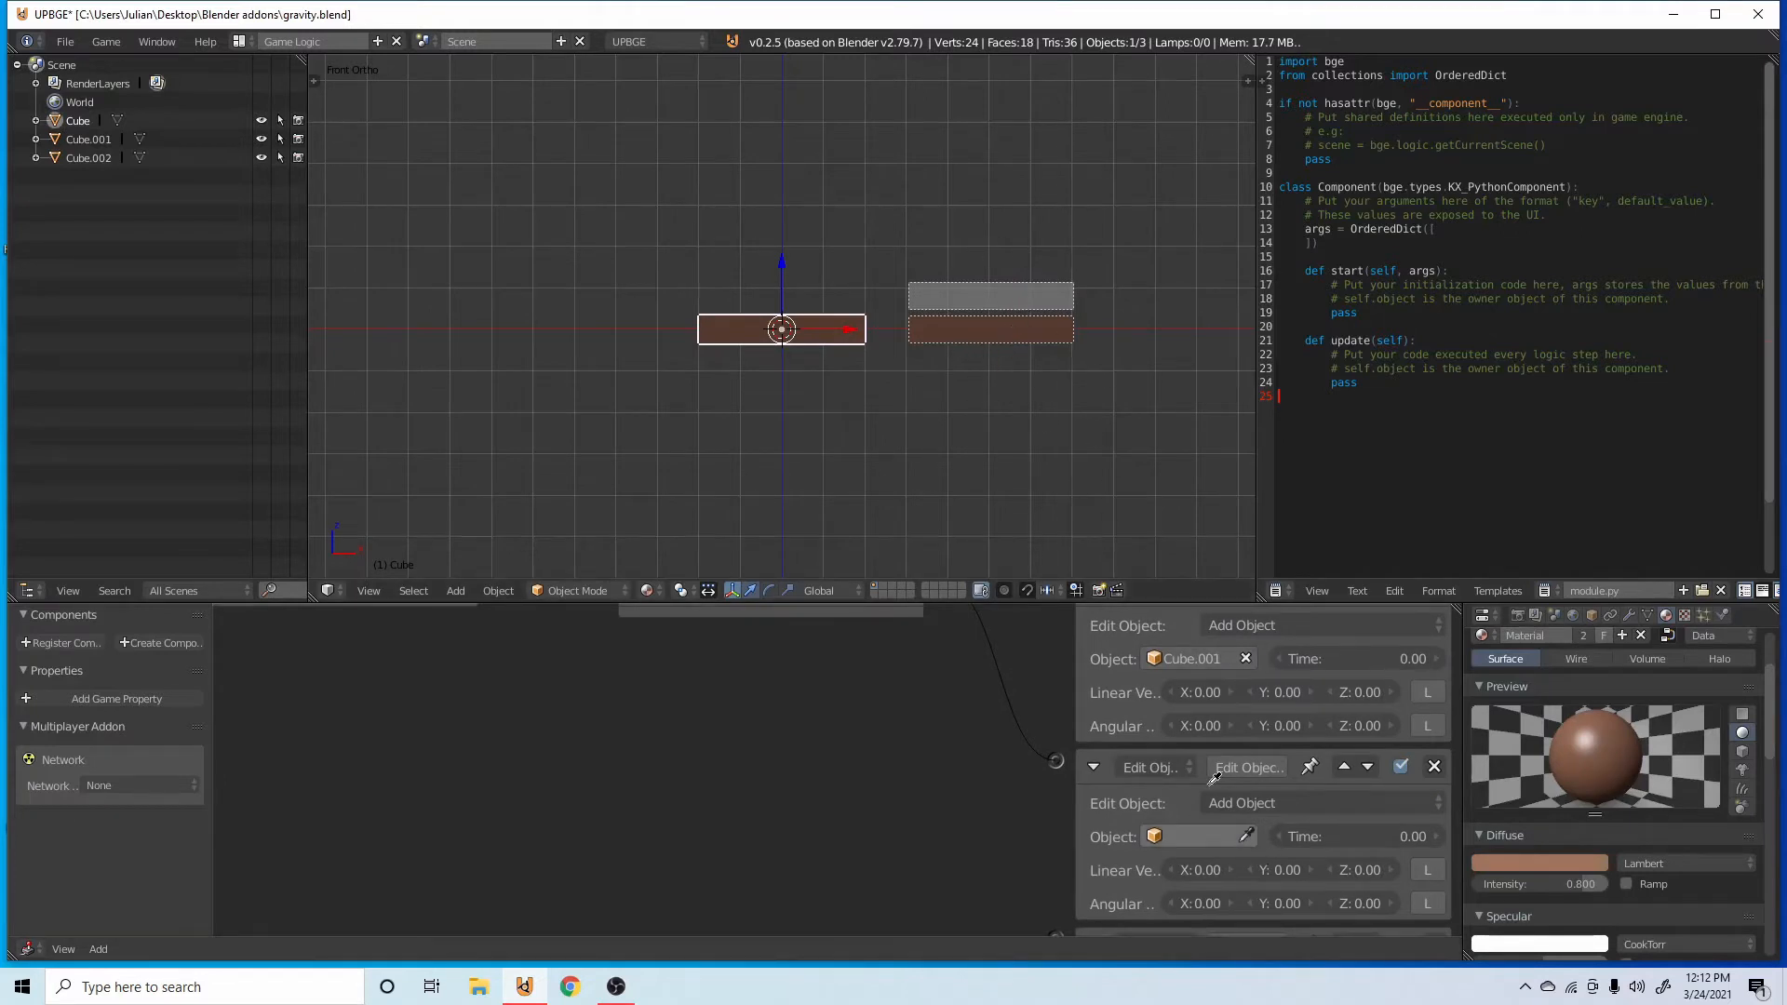
left_click(990, 290)
Set Cube.002's physics type to Static with the Ghost option enabled.
right_click(989, 291)
left_click(1721, 615)
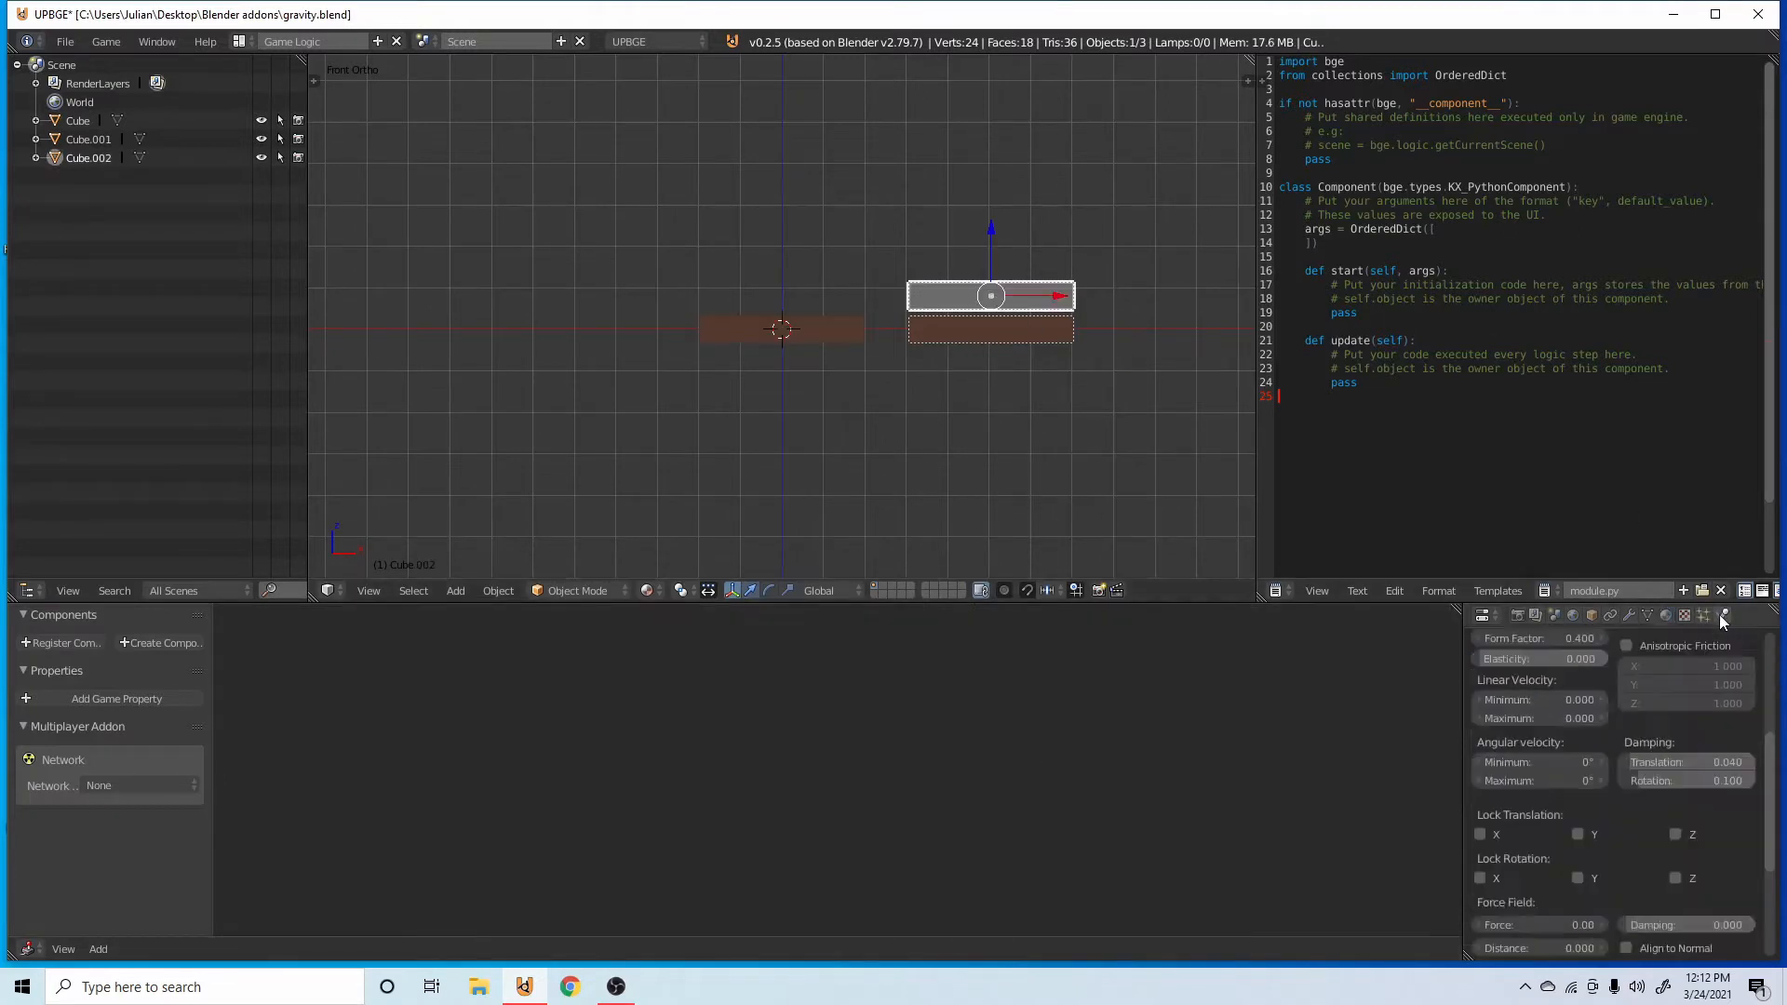
scroll(1556, 700, "up", 5)
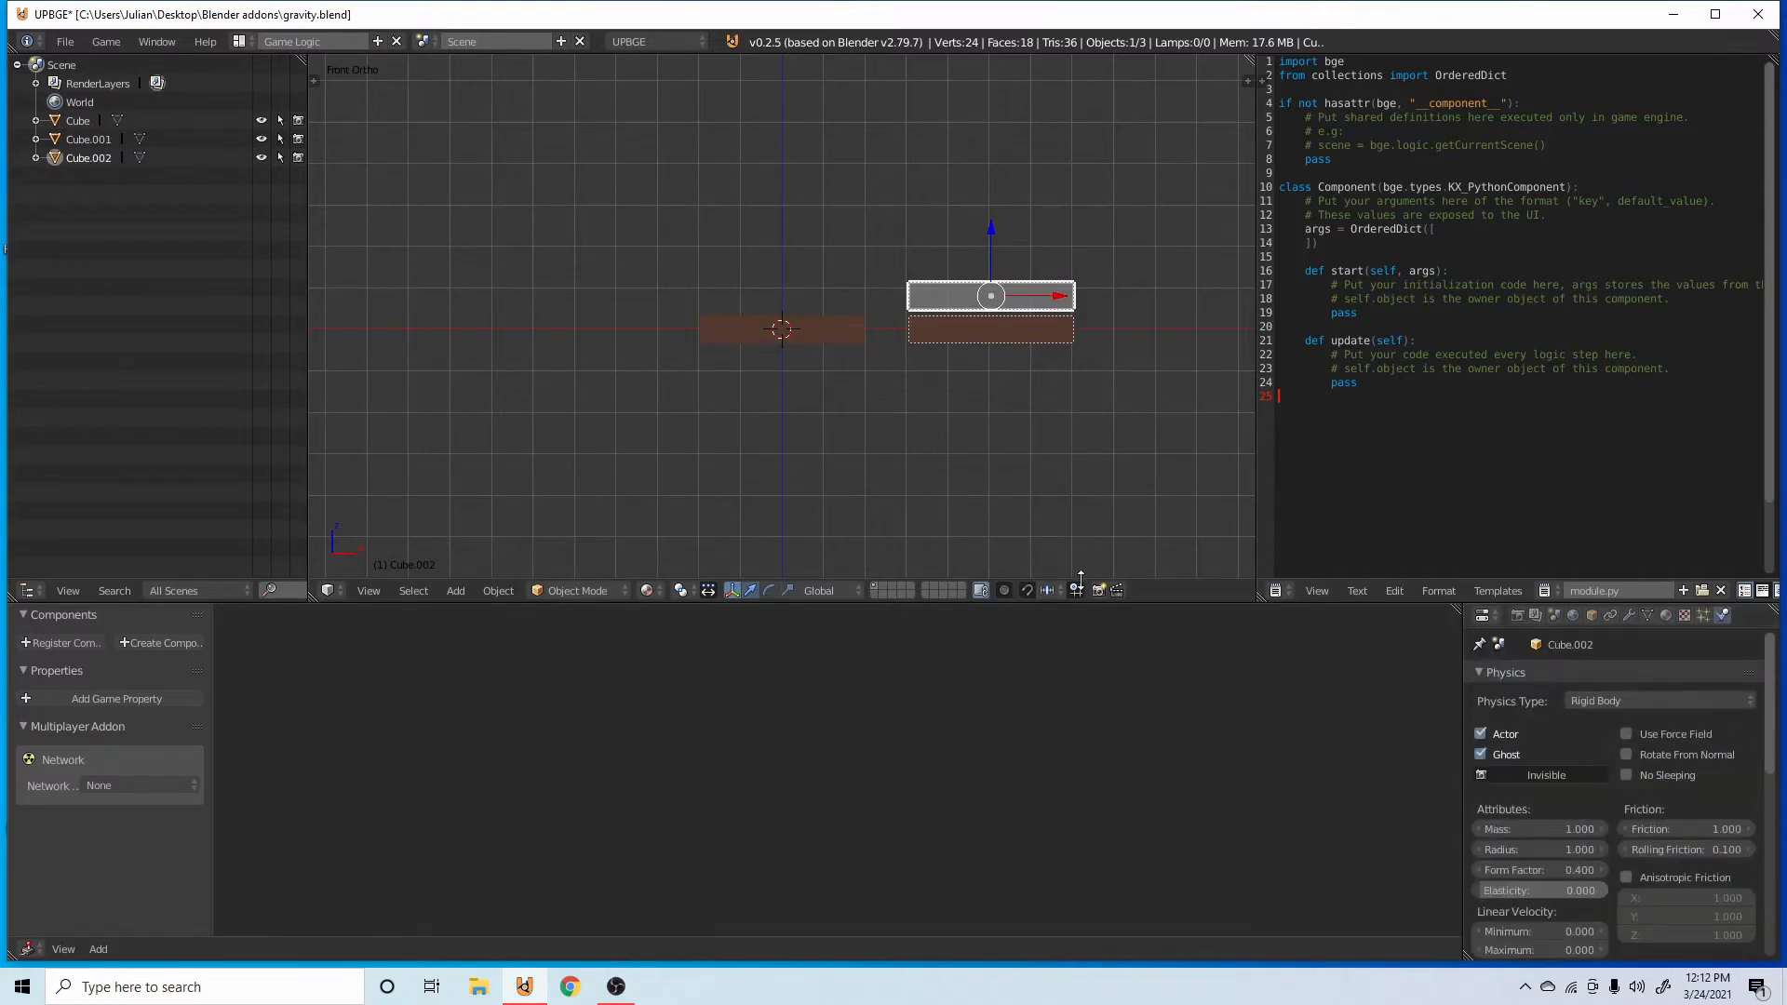
scroll(1056, 330, "down", 1)
middle_click_drag(1038, 327, 1098, 353)
left_click(1640, 702)
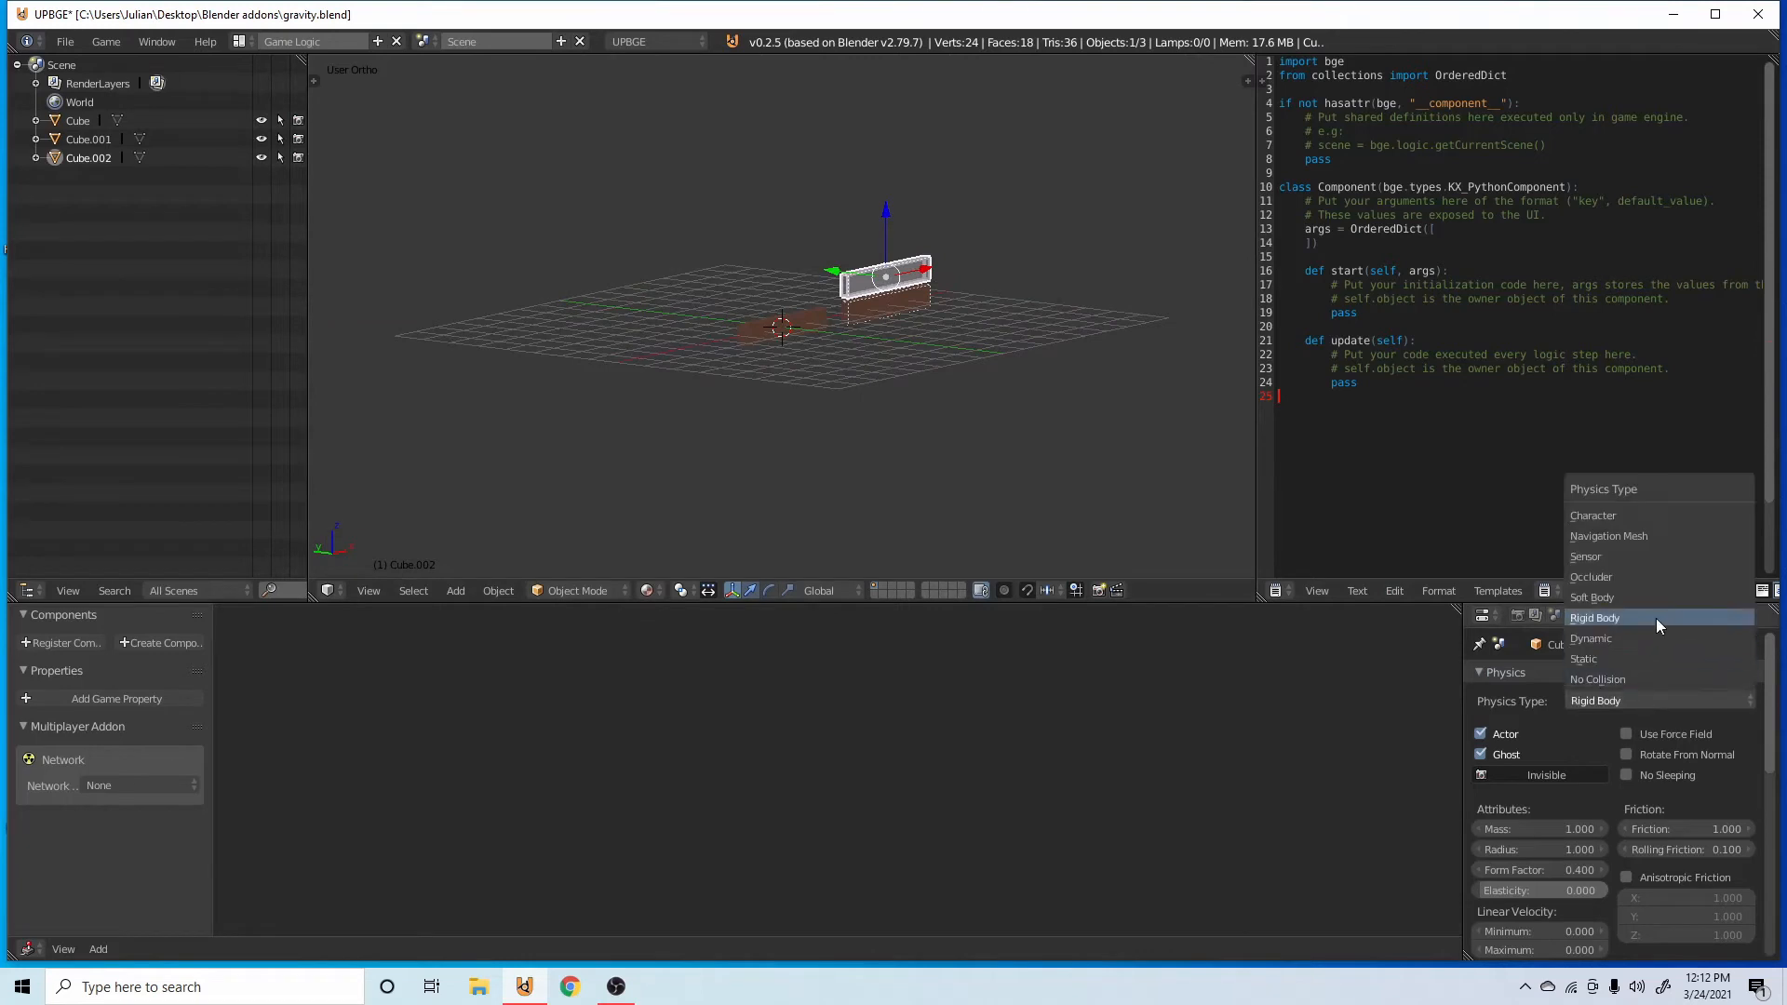
left_click(1594, 661)
scroll(1582, 721, "down", 6)
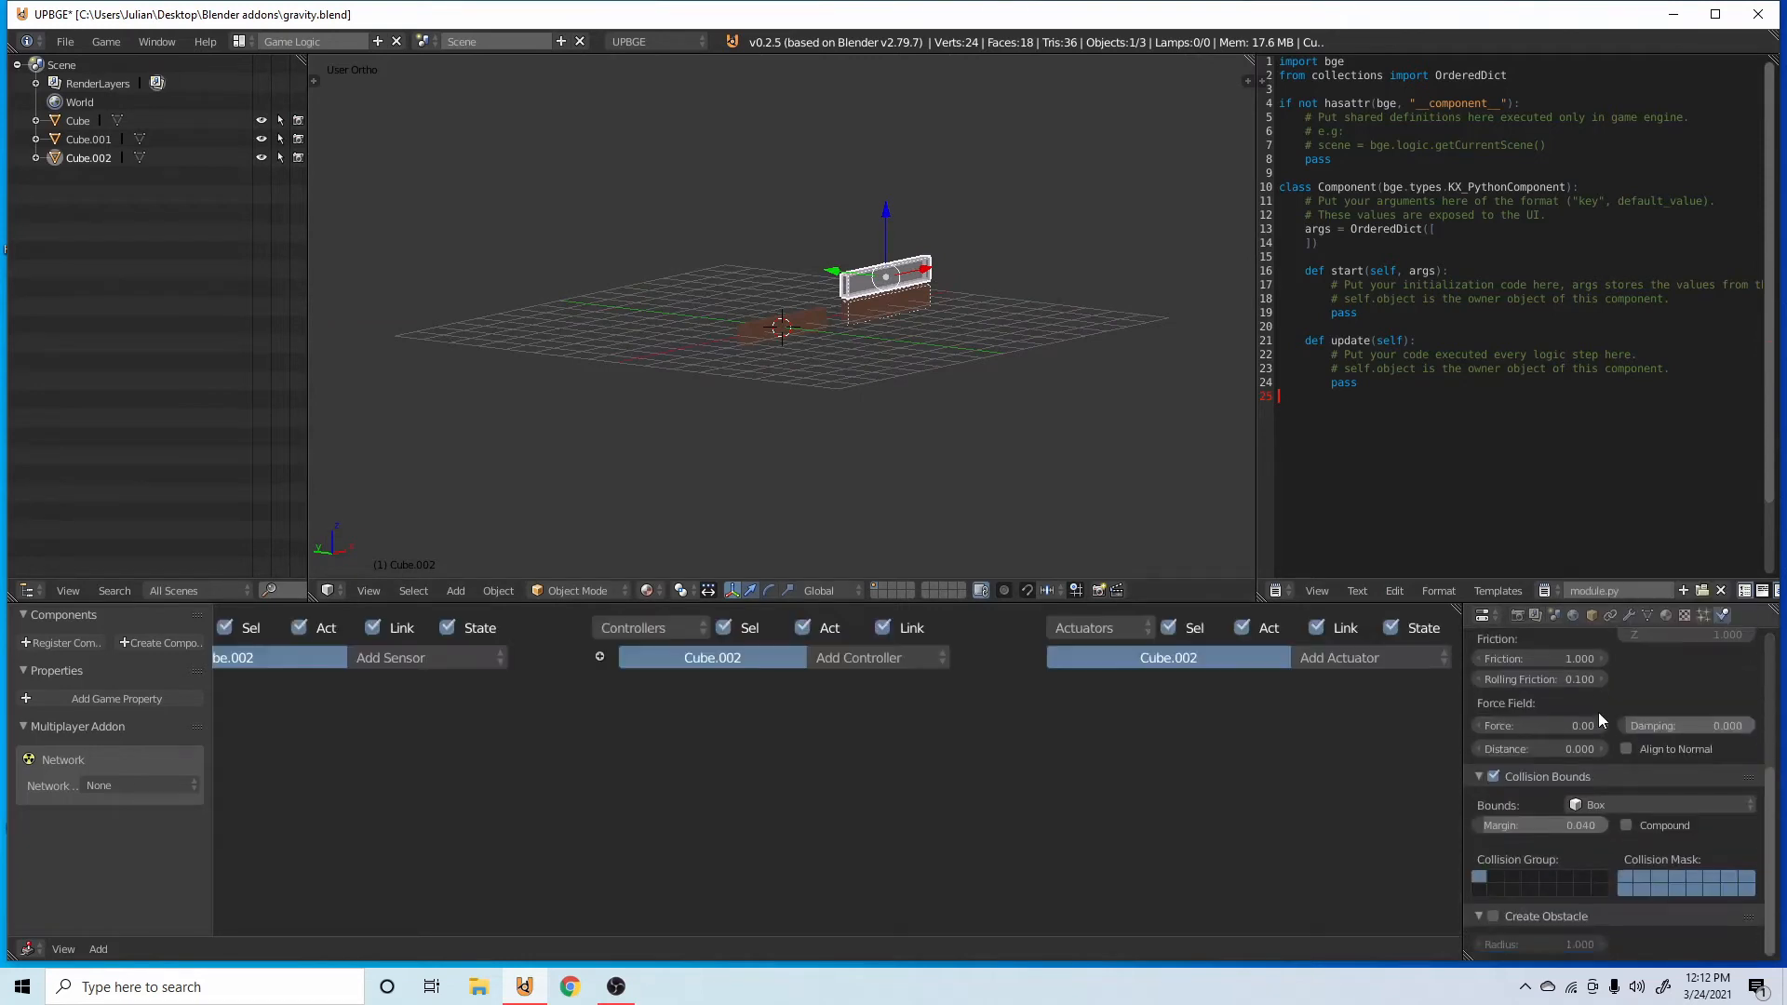
scroll(1554, 712, "up", 5)
left_click(1480, 708)
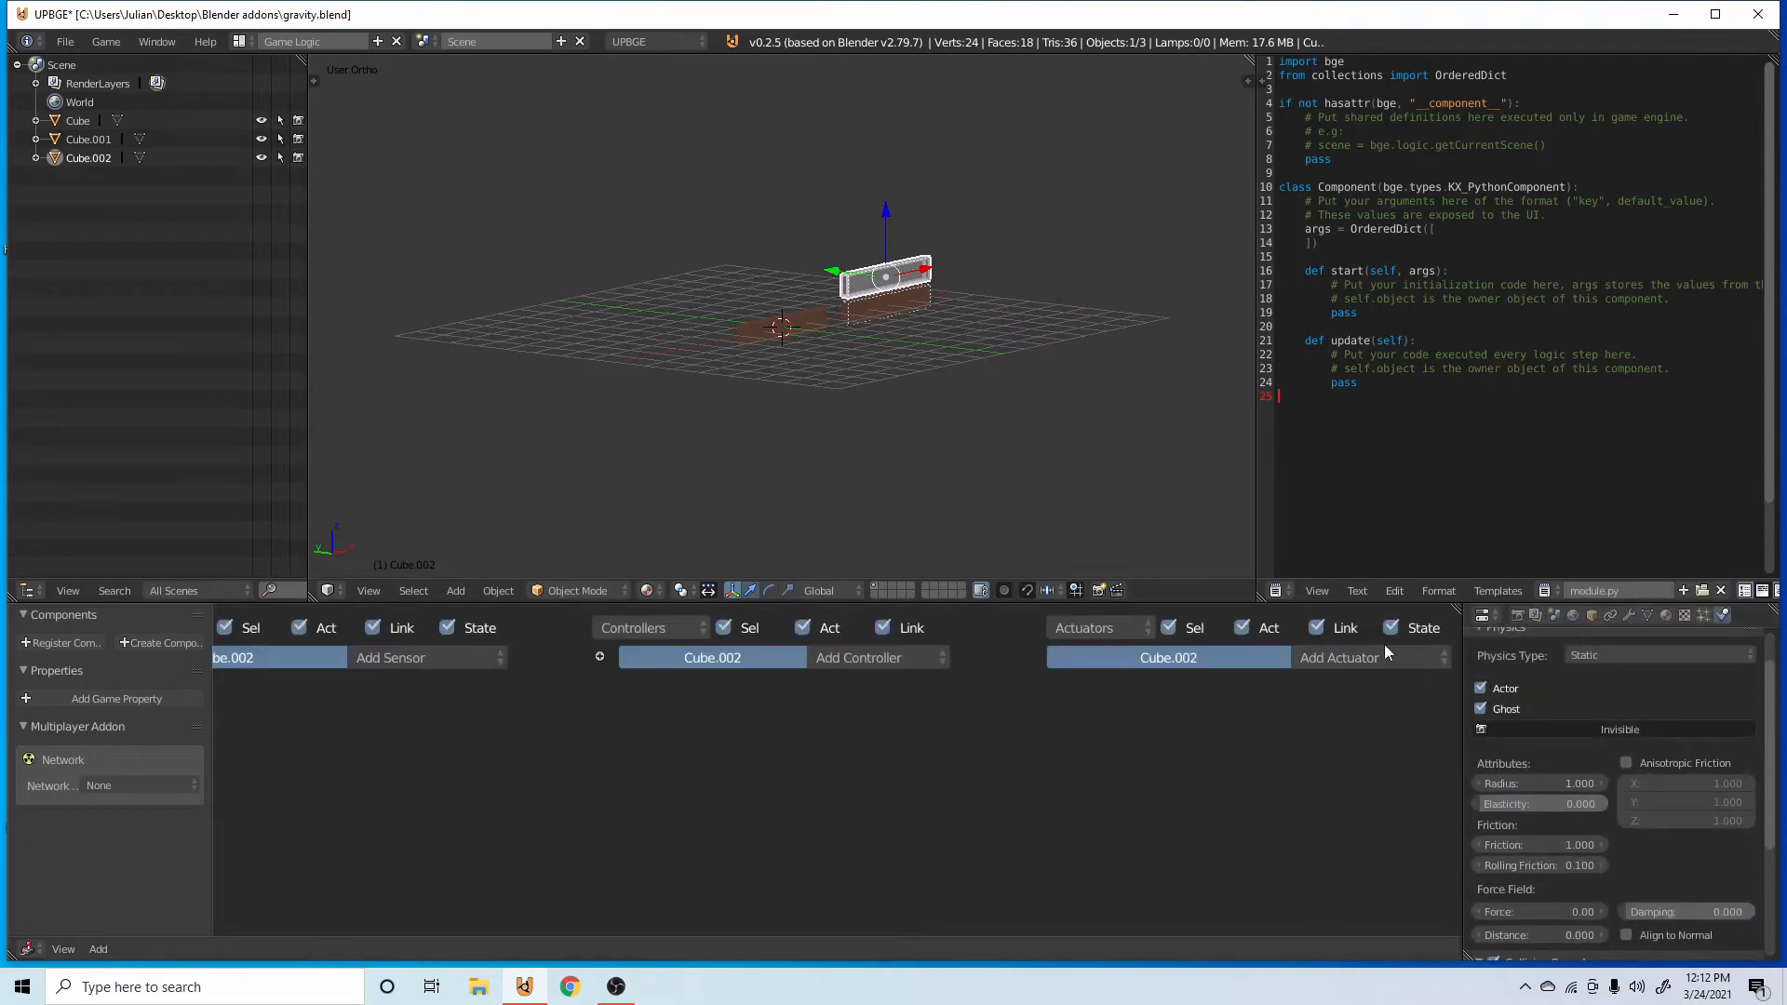
Save the file and run the game from the front view to test the physics.
key("ctrl+s")
key("KP_1")
key("p")
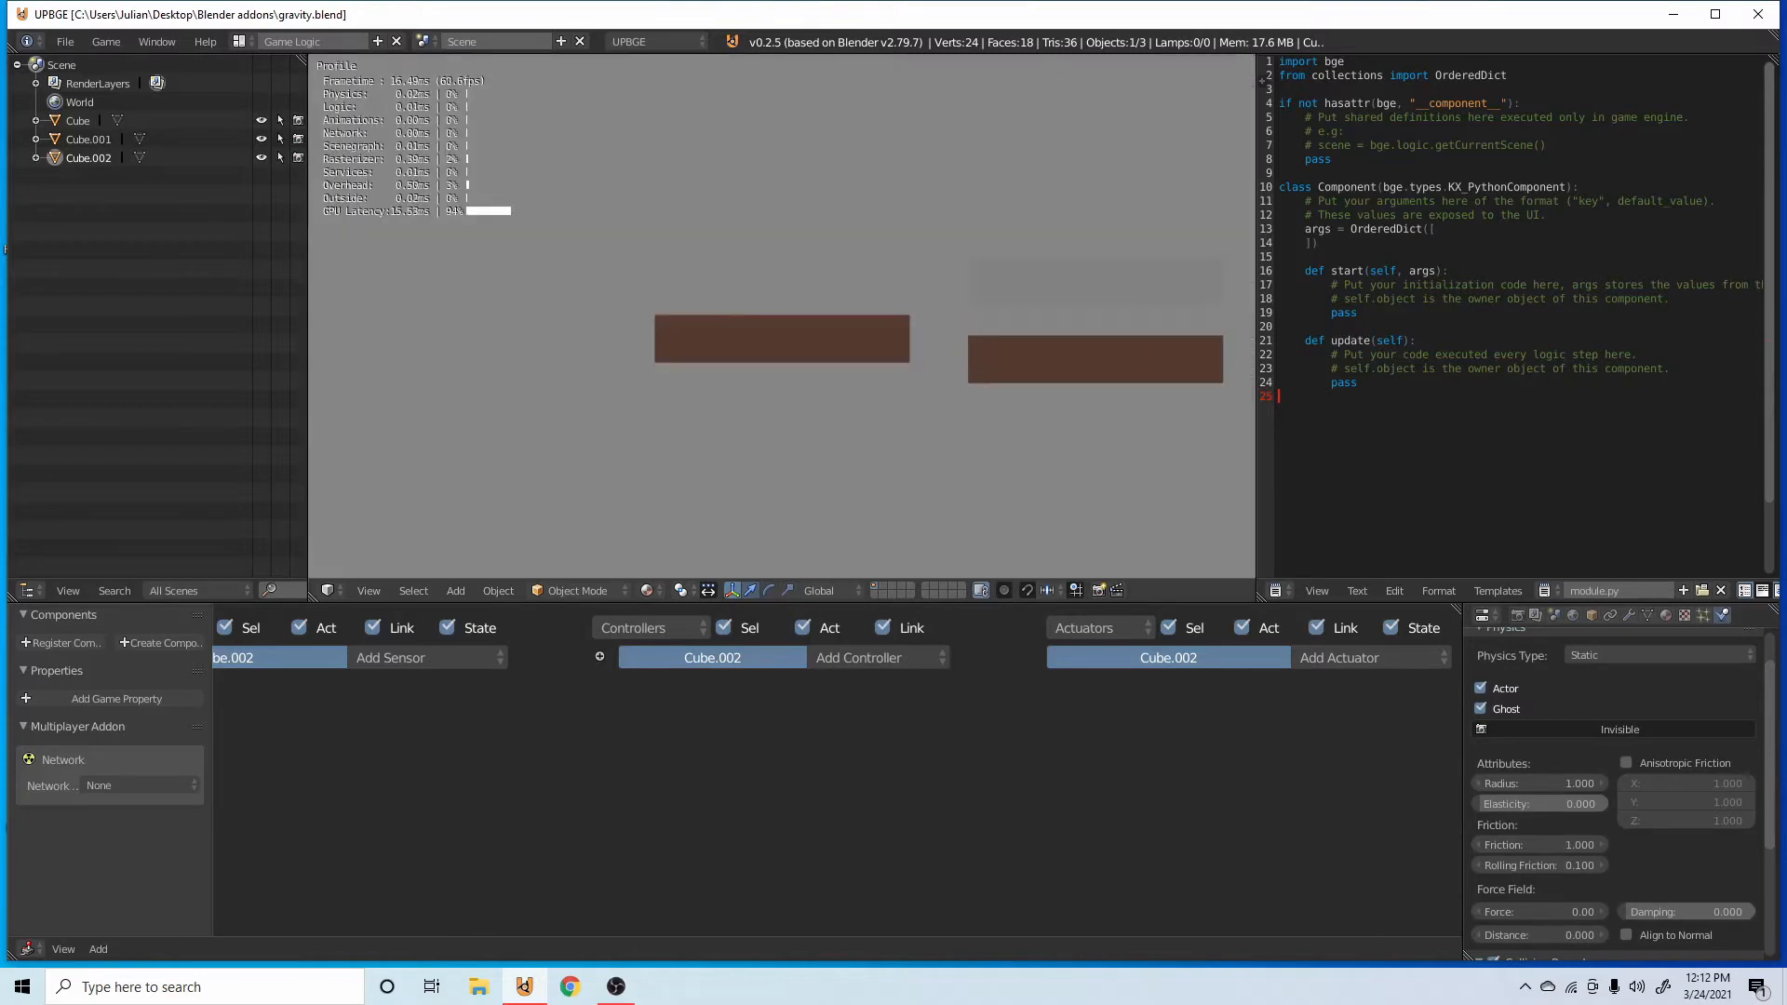
key("Escape")
Set the original bar's third Edit Object actuator to End Object, link it to the And controller, collapse the actuators and save.
right_click(899, 359)
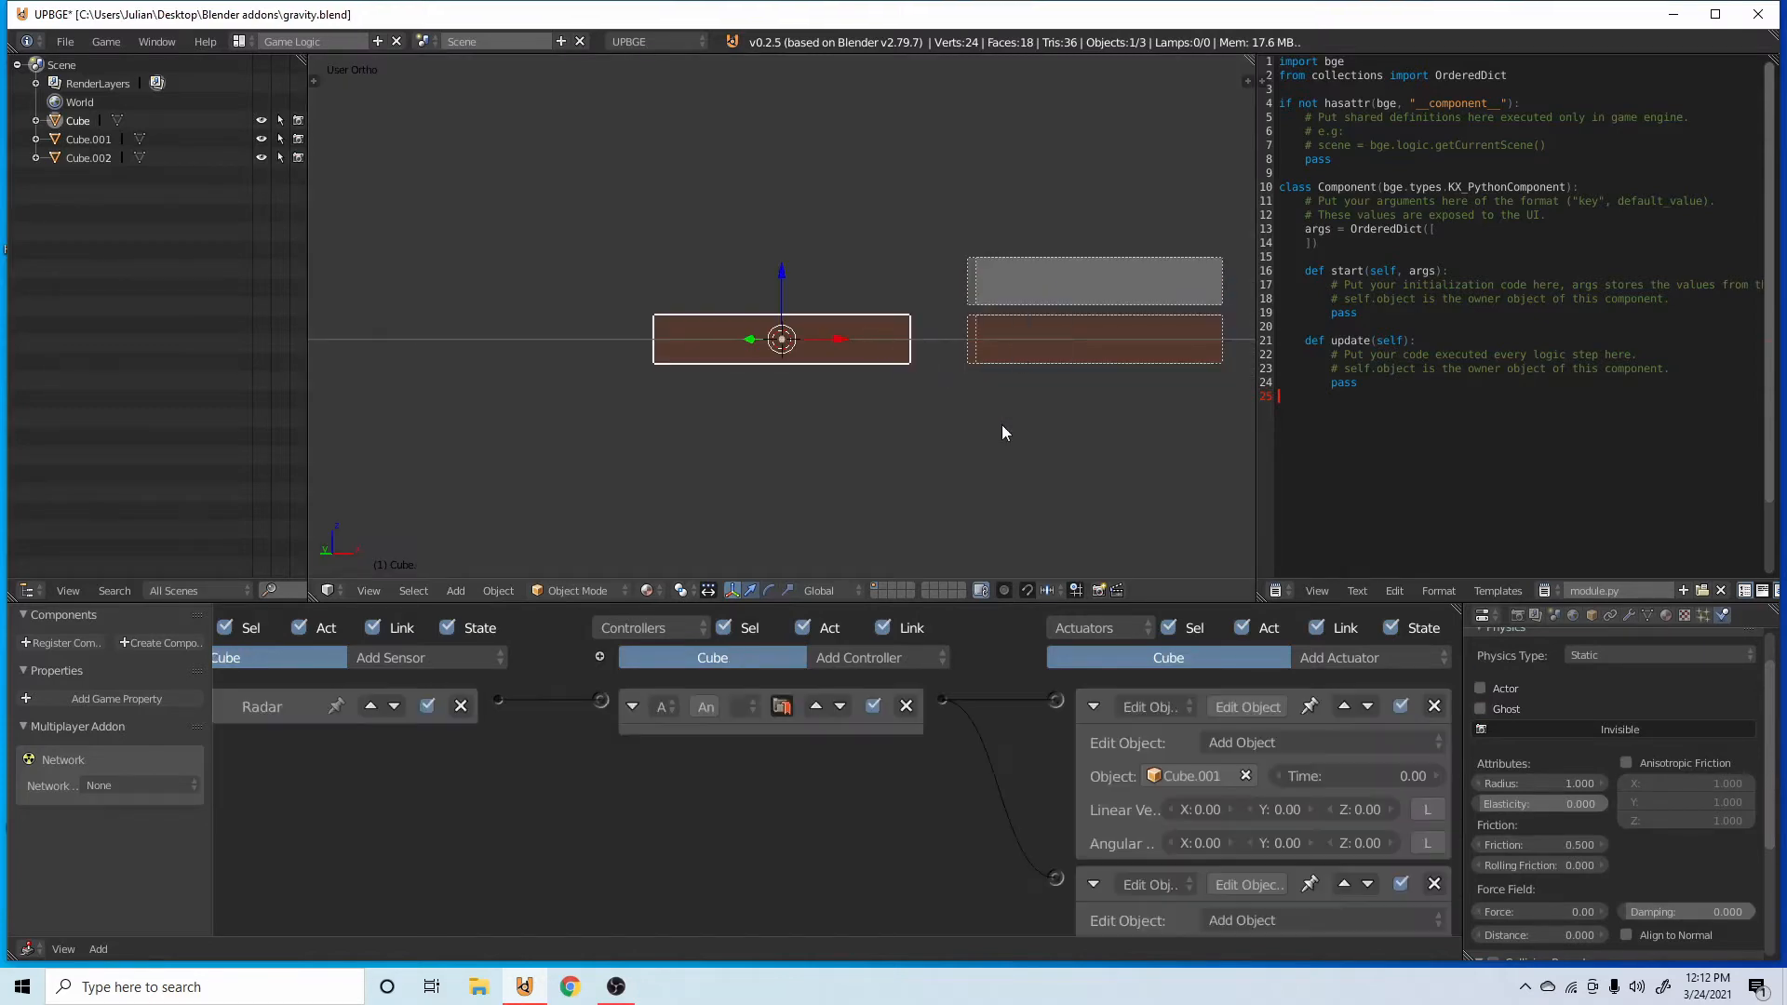
left_click(1087, 707)
left_click(1085, 749)
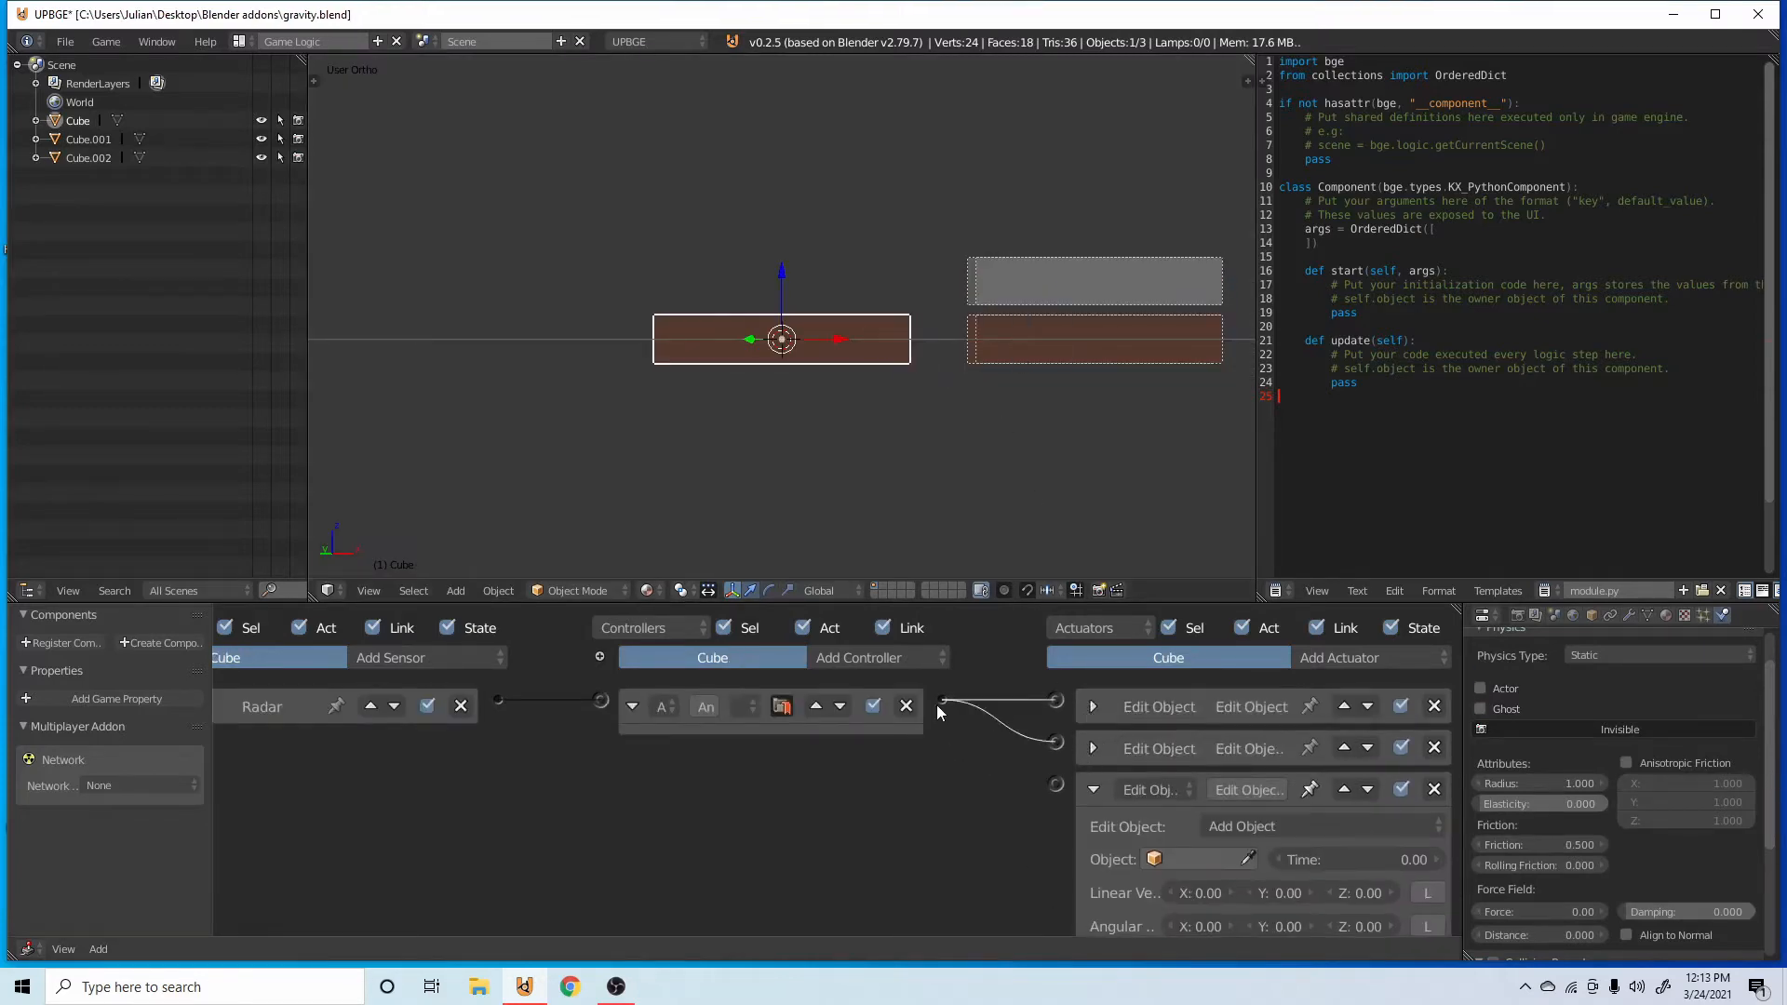
left_click(1314, 826)
left_click(1303, 806)
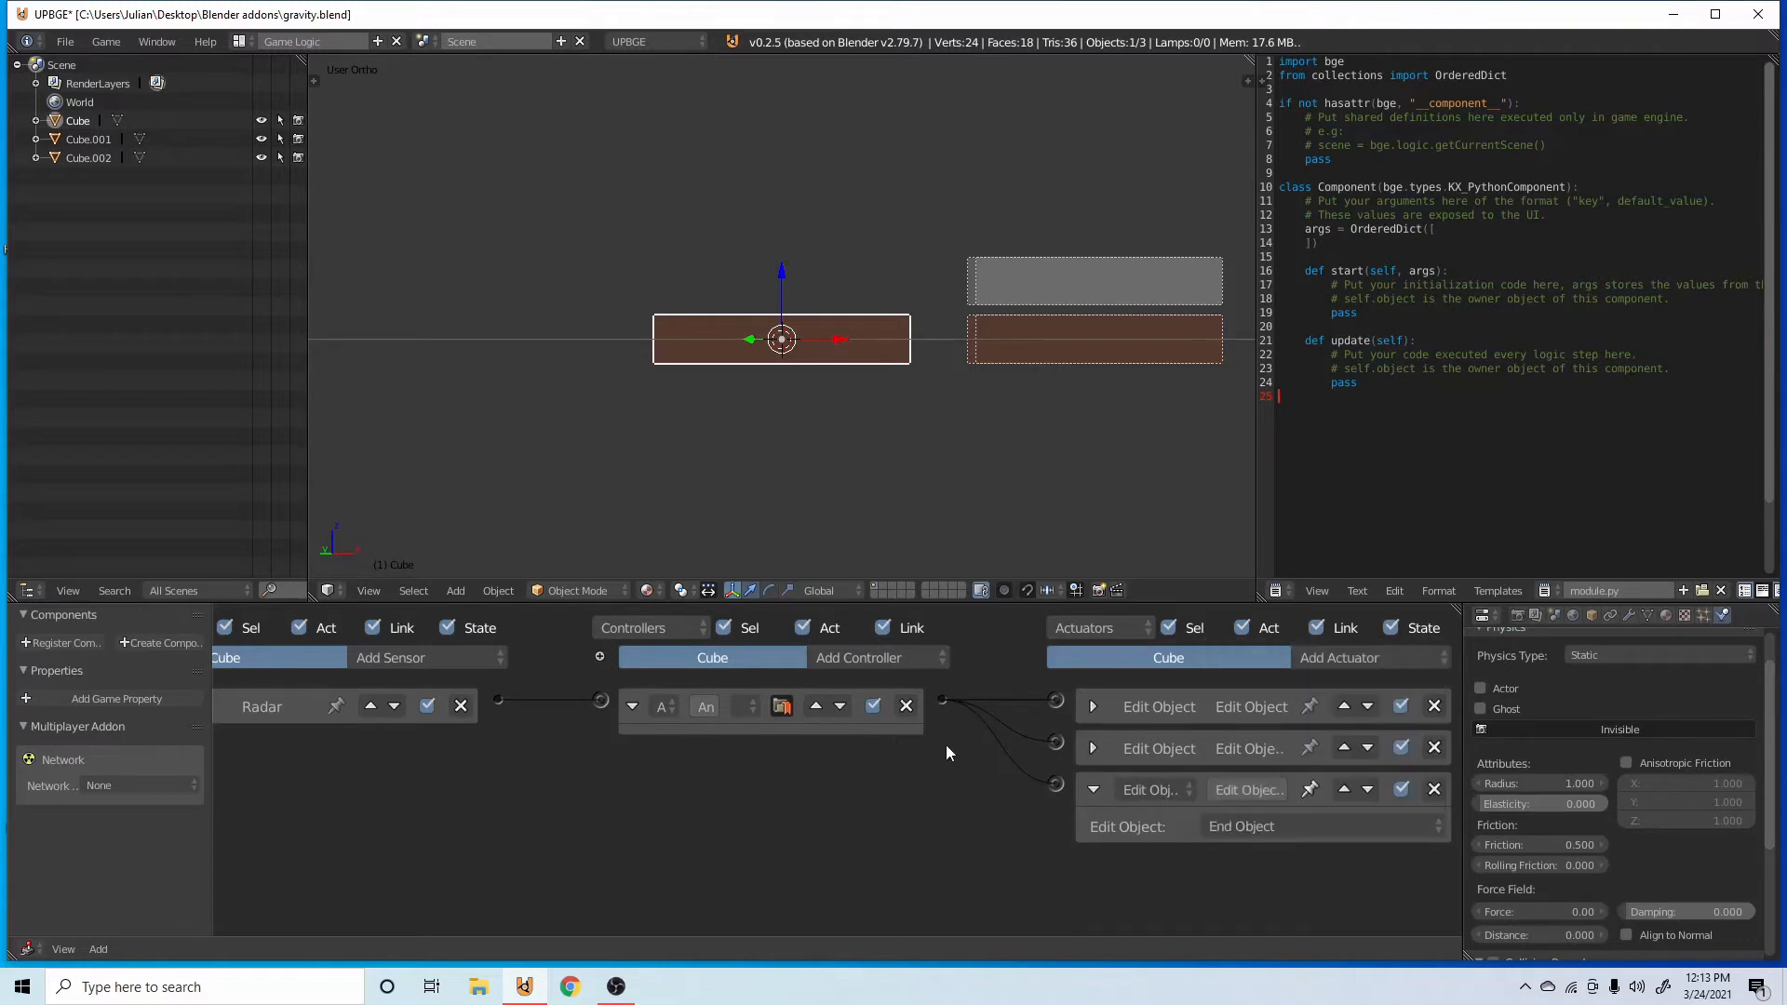
left_click(1092, 791)
key("x")
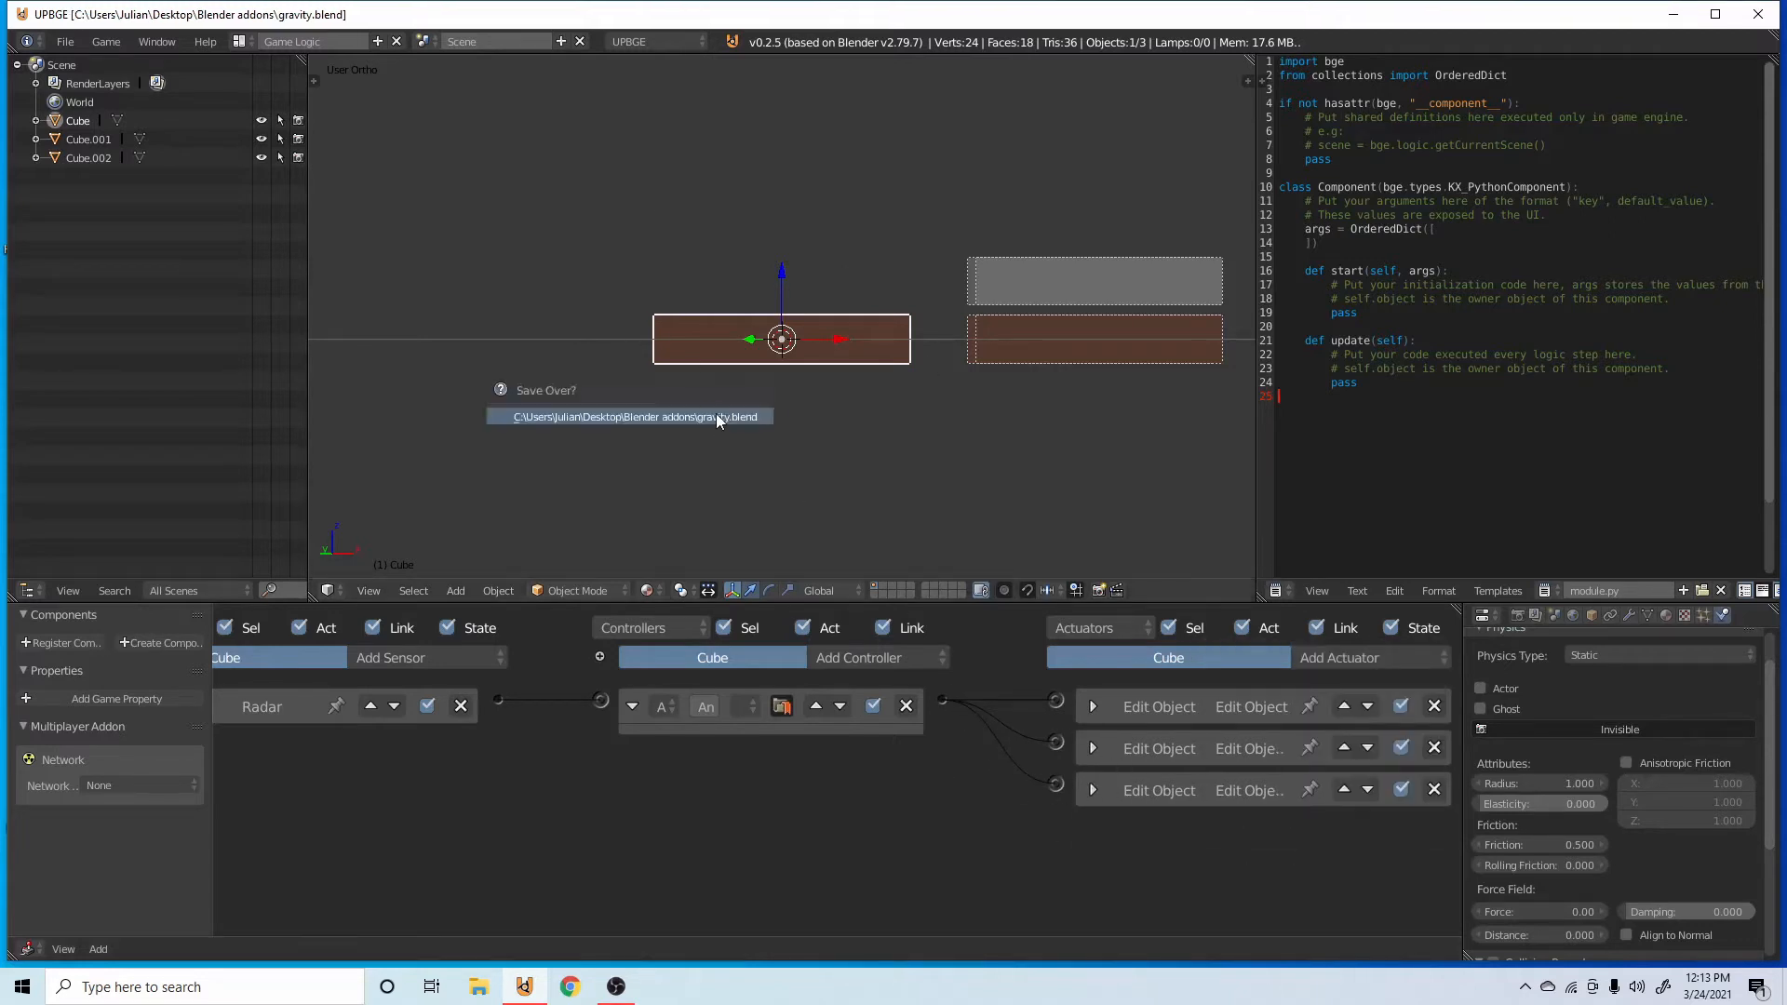
Add a game property named air to the transparent bar Cube.002.
right_click(1022, 293)
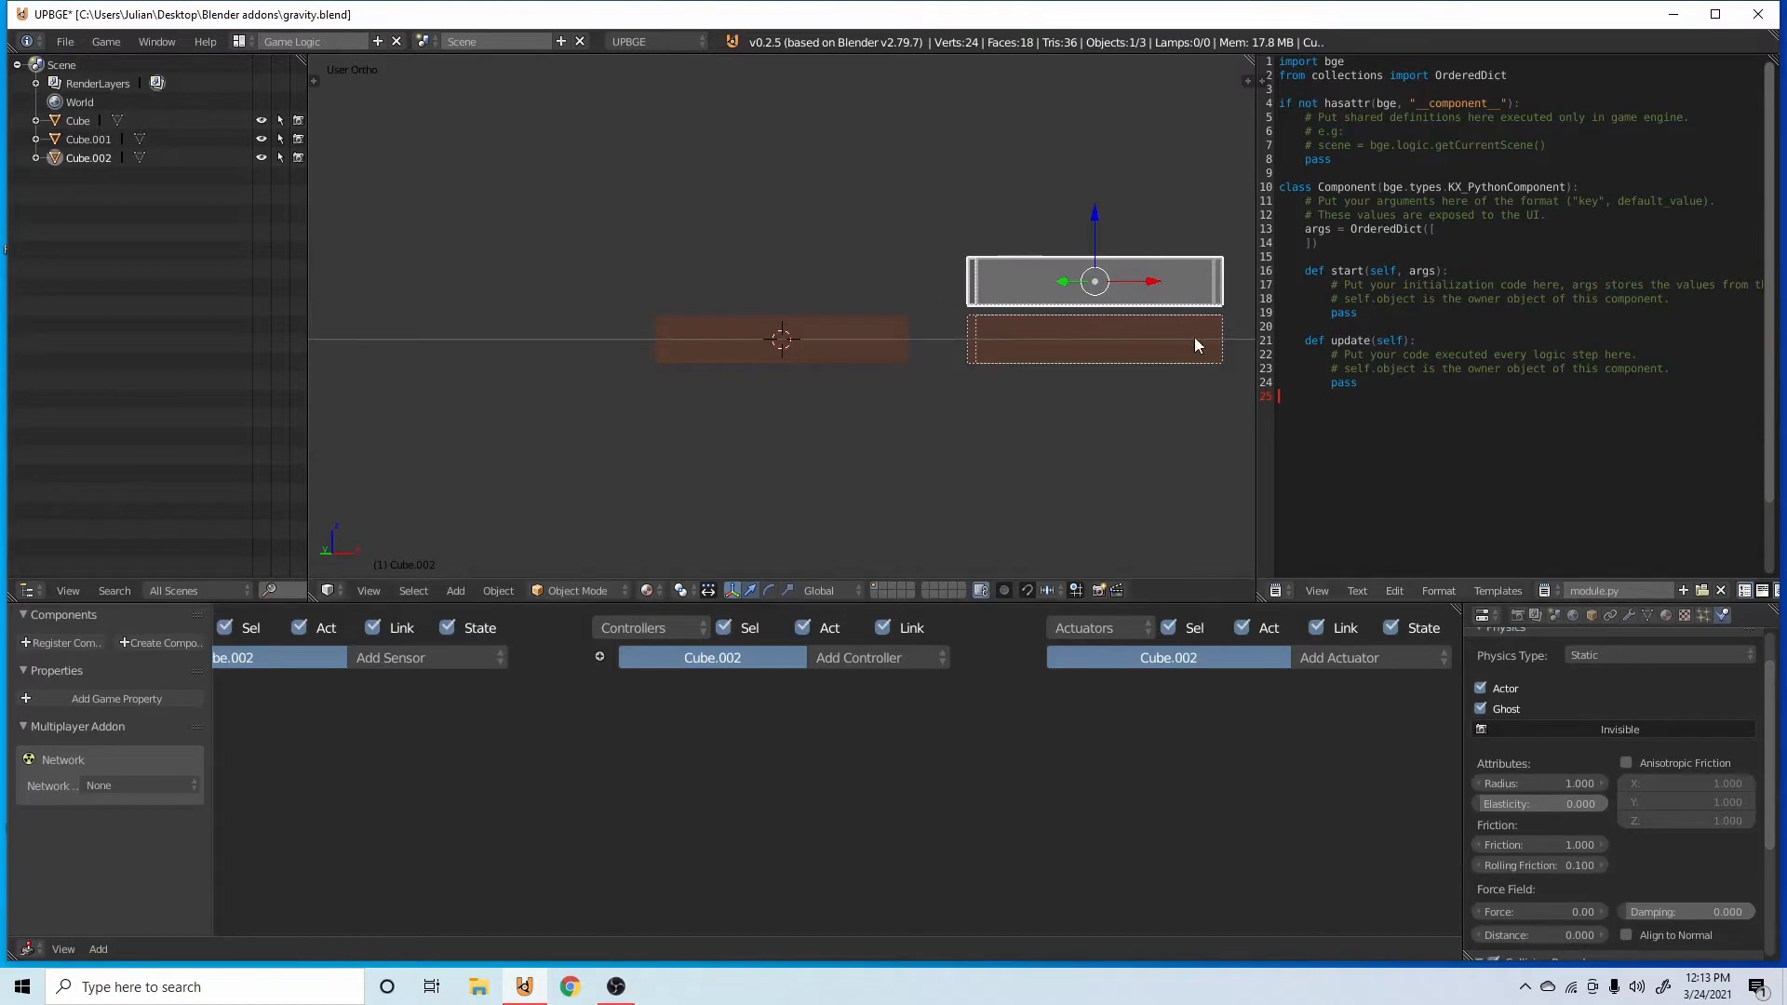
left_click(133, 700)
left_click(35, 726)
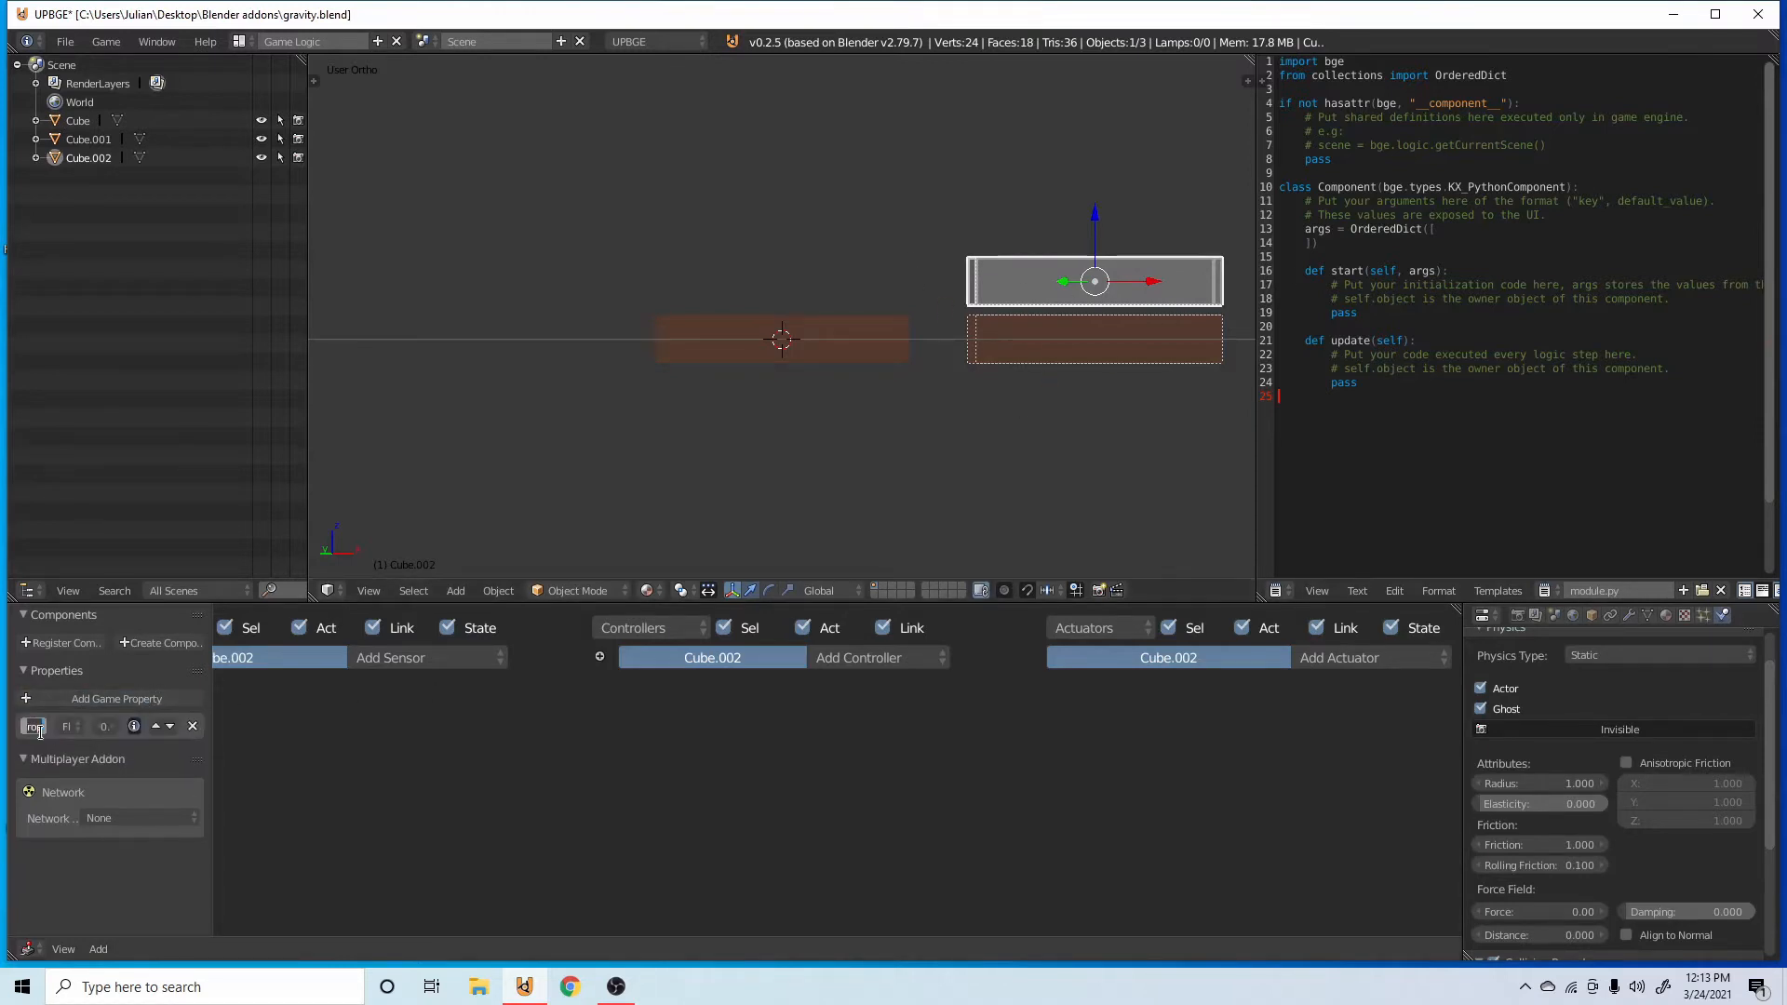
type("g")
key("BackSpace")
key("Return")
left_click(31, 727)
key("Return")
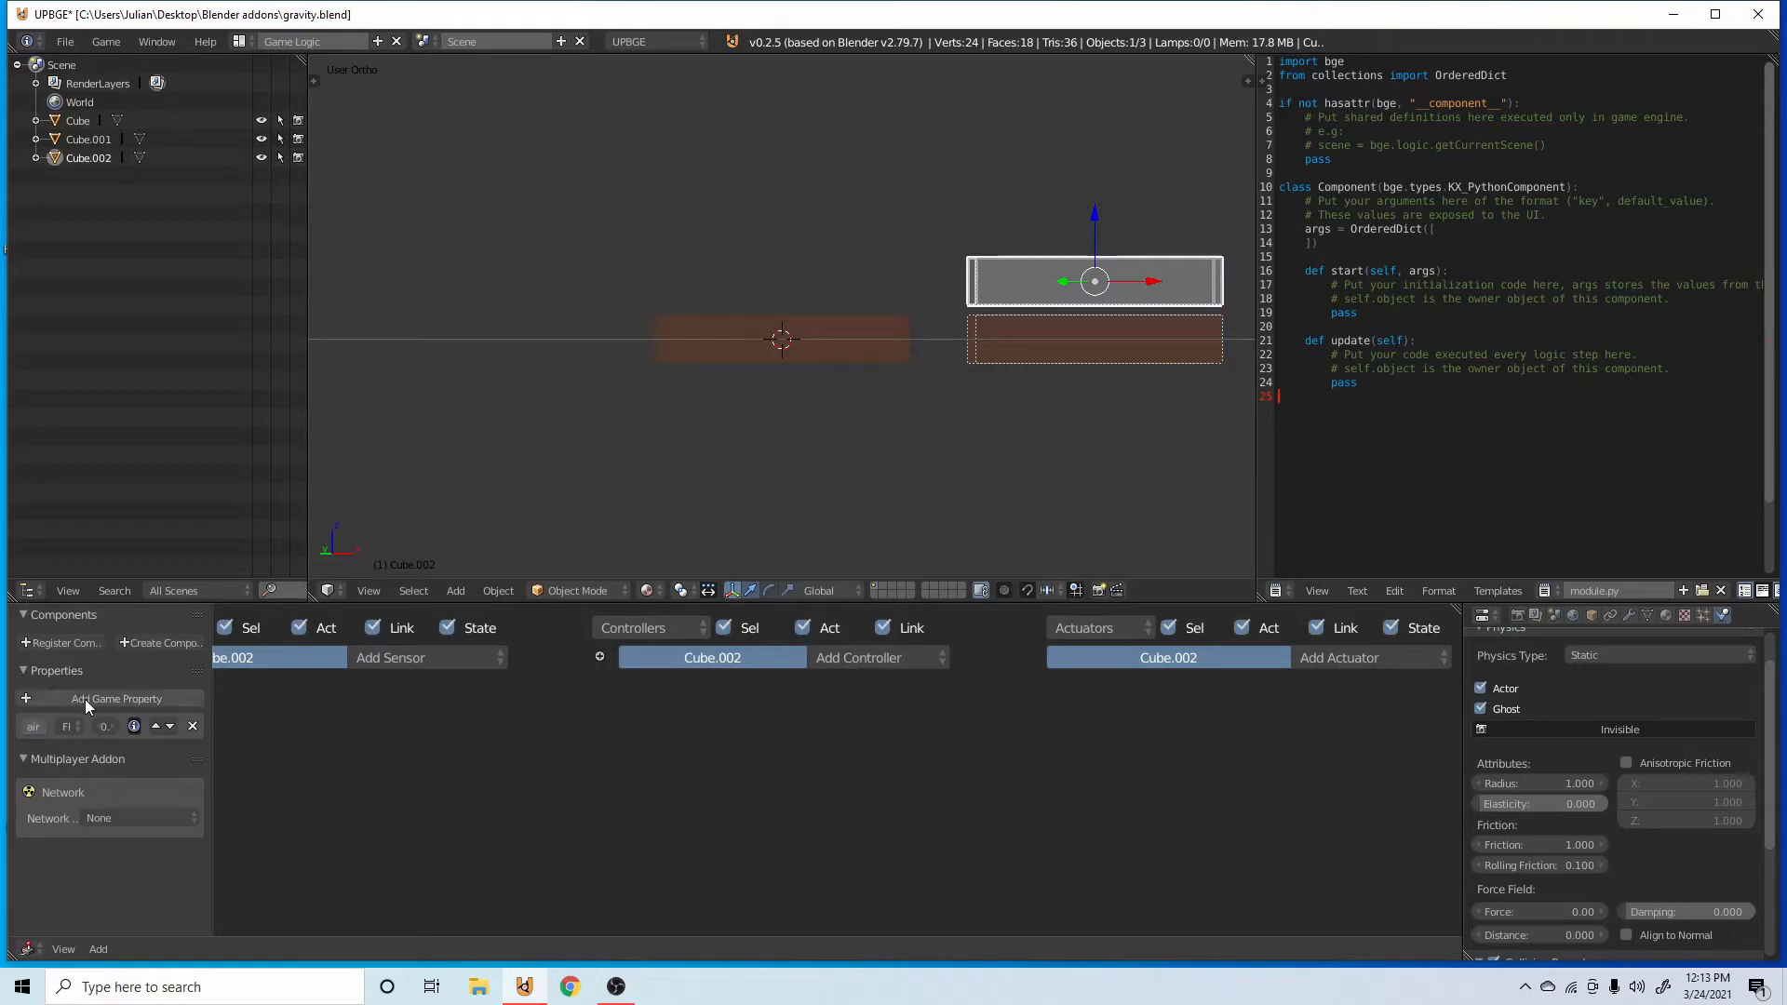
Move Cube.001 to the second layer and place the original bar directly on top of Cube.002 for a game test.
scroll(631, 860, "up", 2)
middle_click_drag(631, 860, 825, 726)
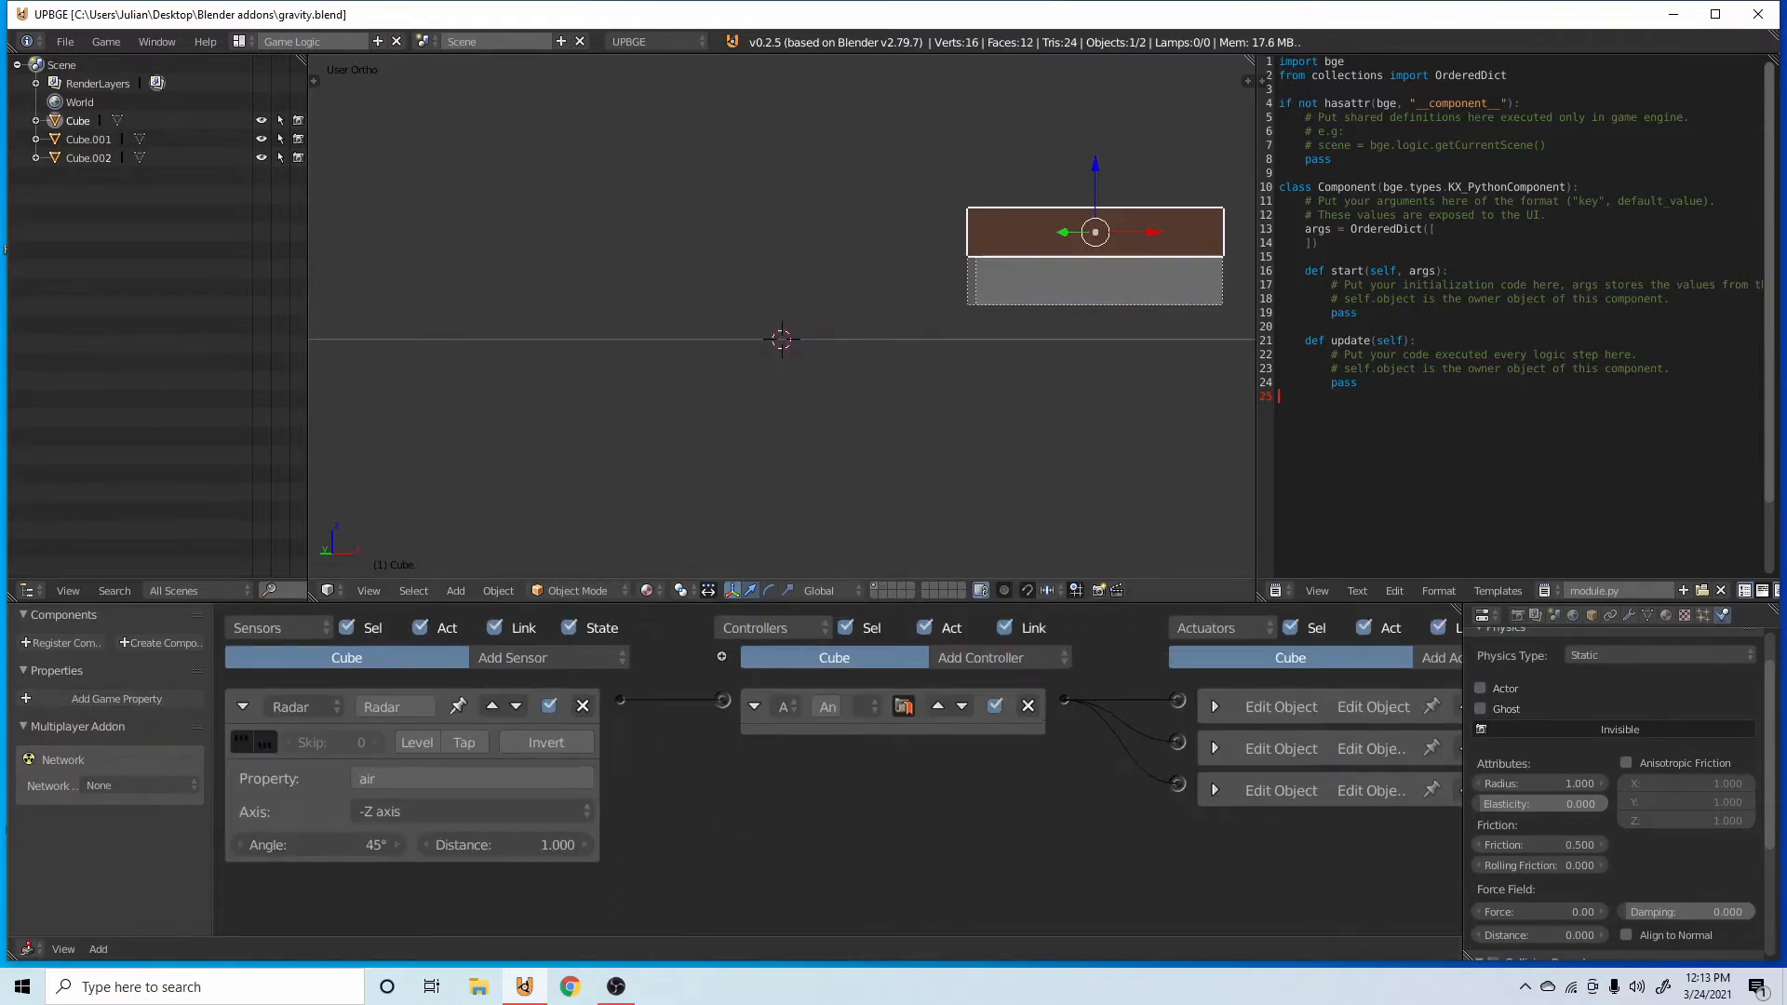
key("p")
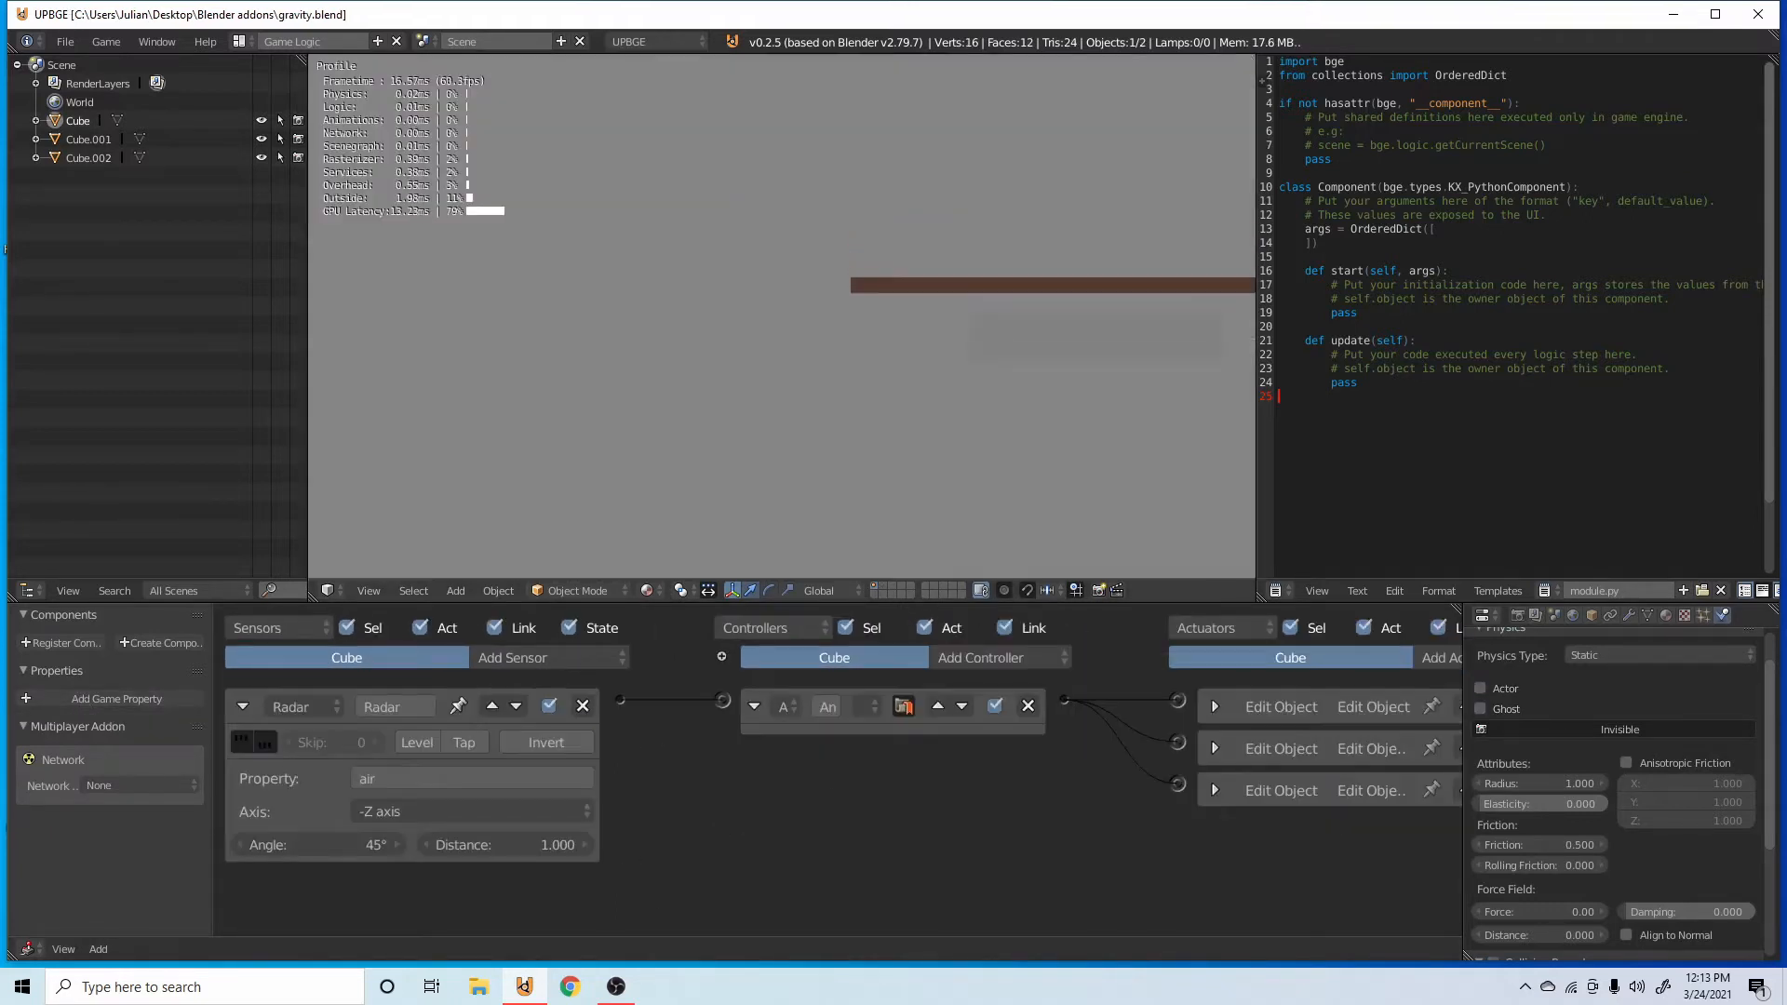
key("Escape")
Apply the original bar's scale and run the game again.
key("ctrl+a")
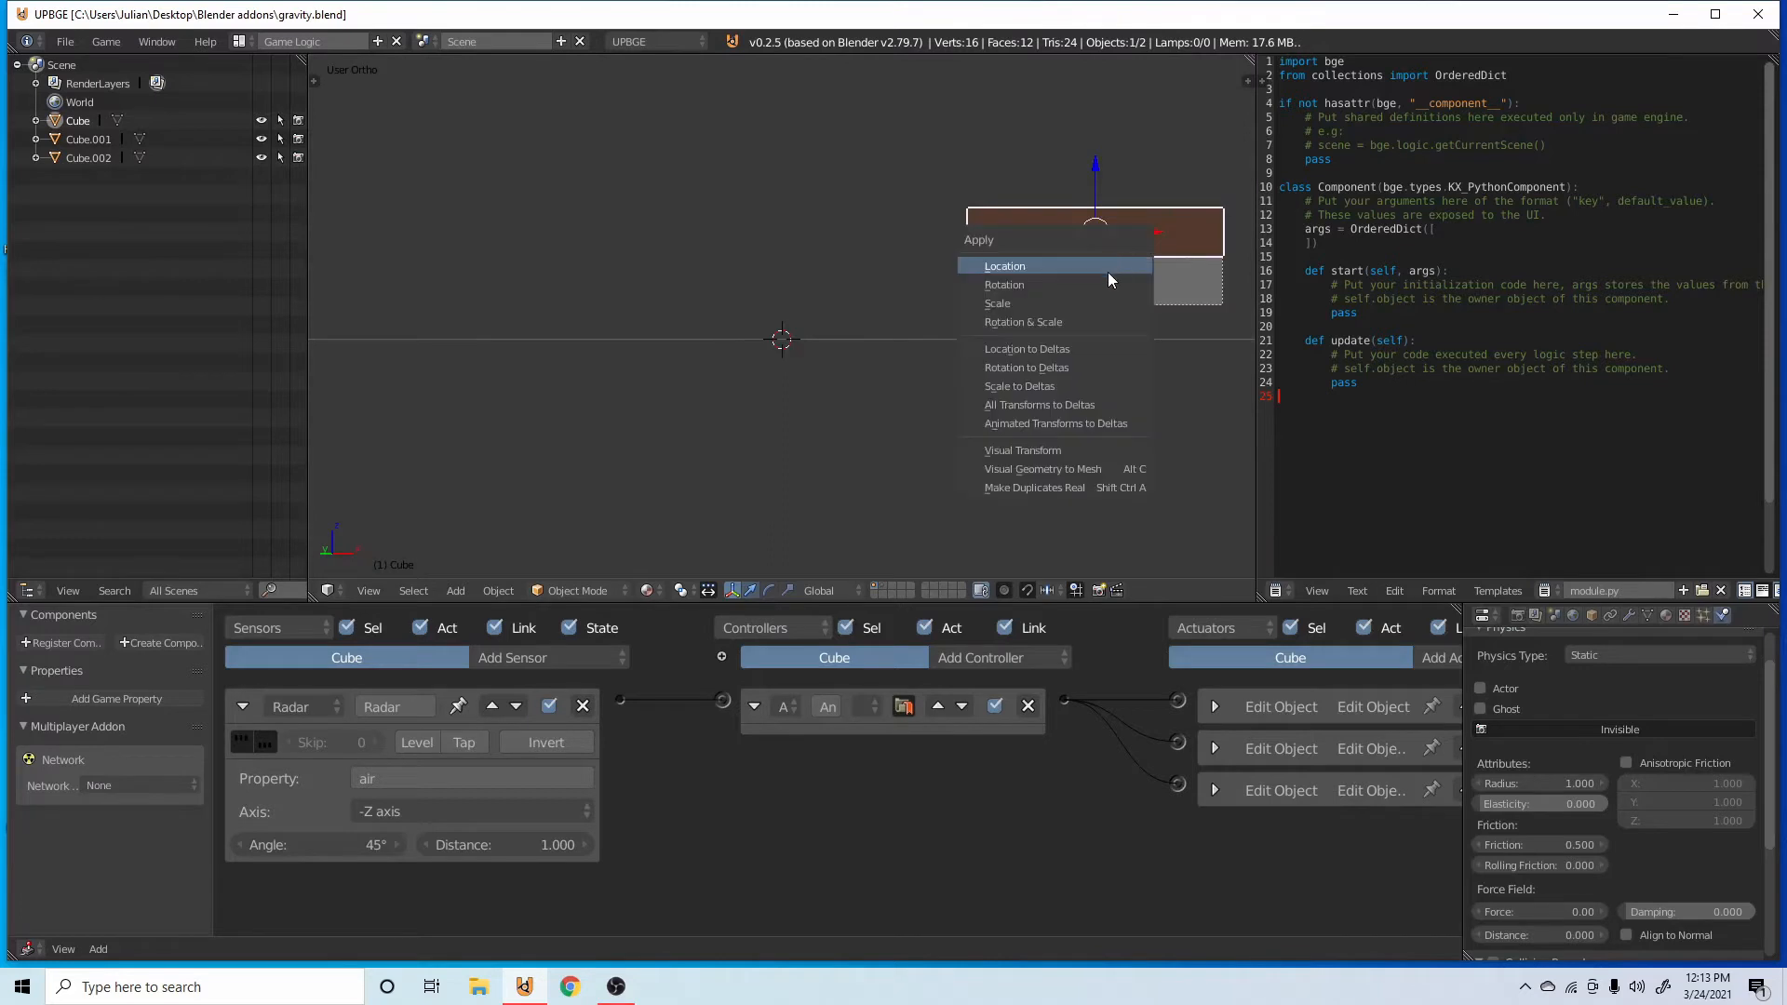
key("ctrl+a")
left_click(886, 409)
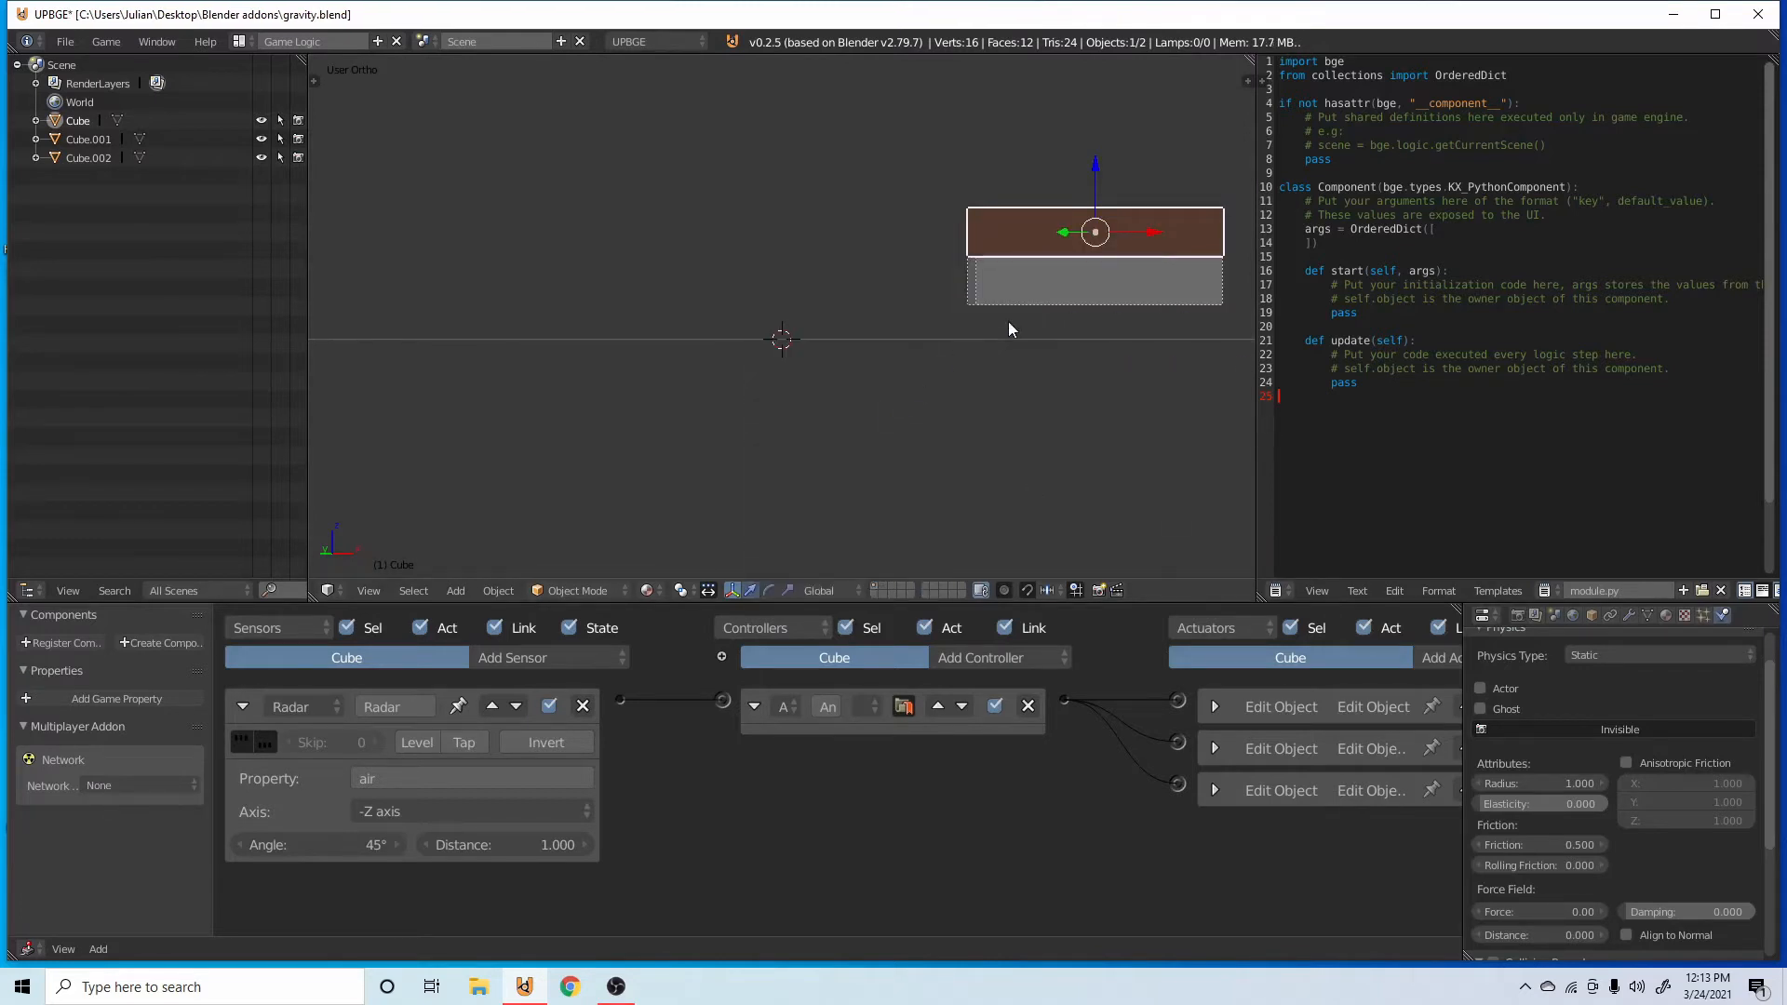
key("p")
key("Escape")
Move Cube.002 aside along X, run the game without it beneath the original bar, and return it underneath.
right_click(1157, 295)
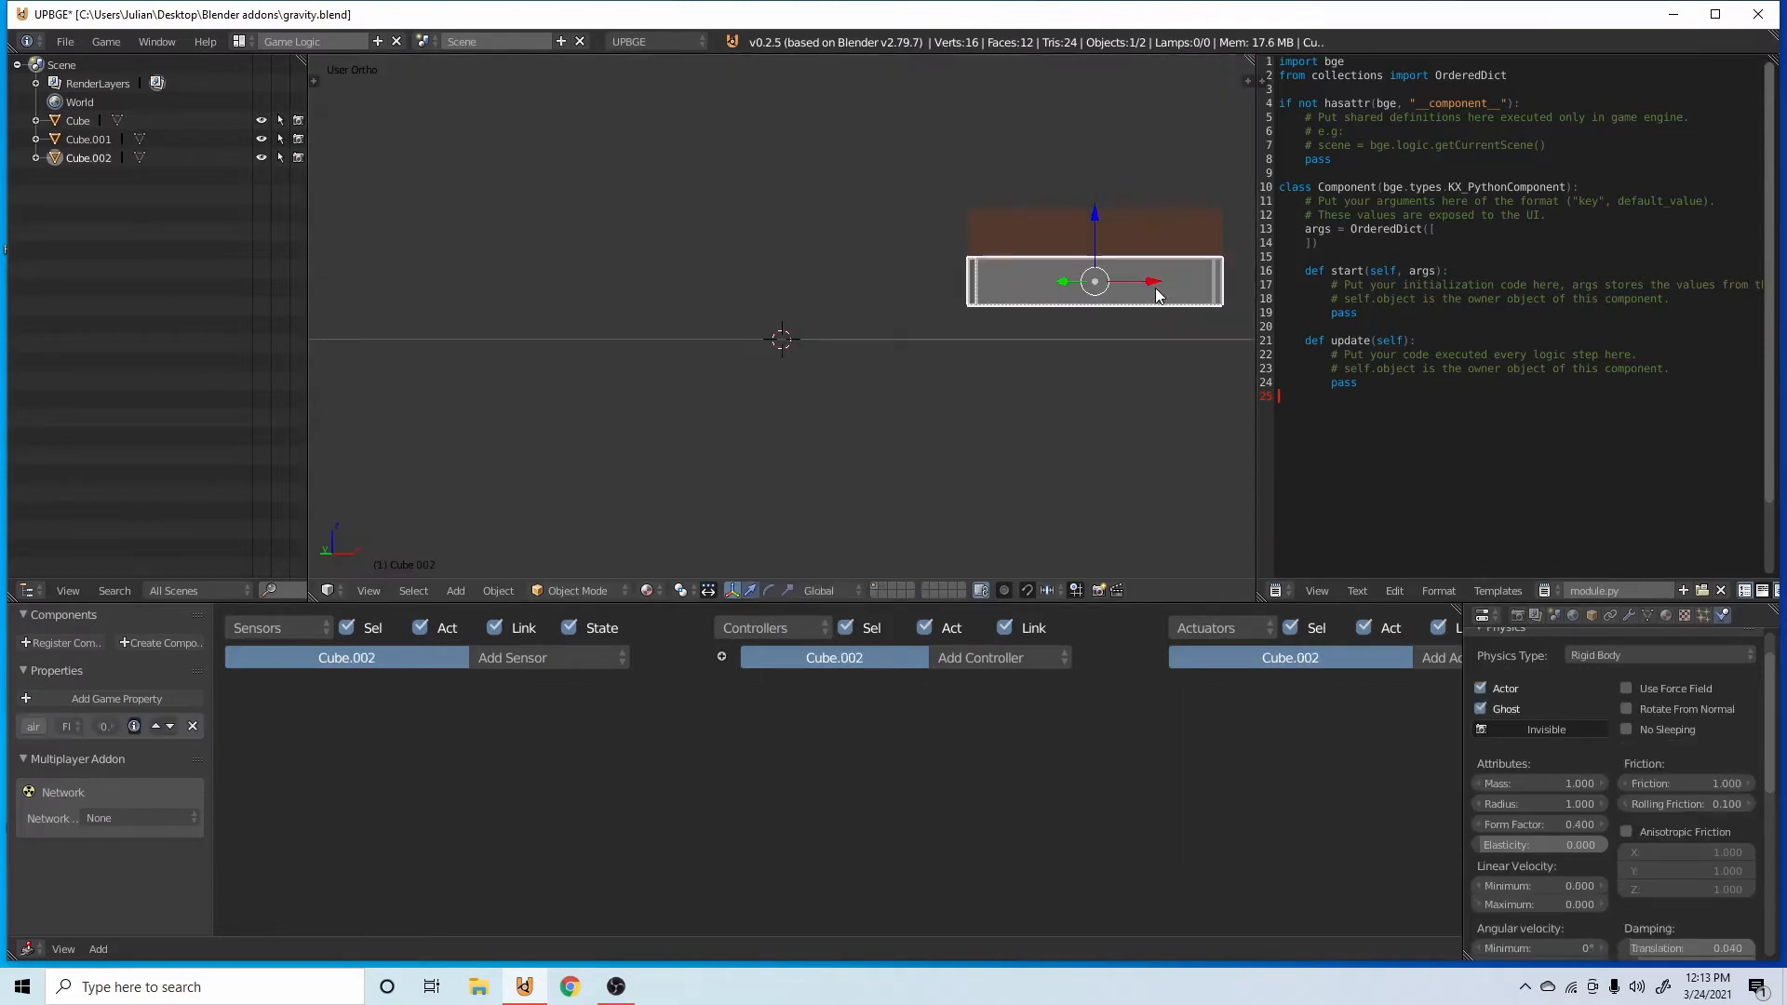
left_click_drag(1151, 286, 873, 268)
key("p")
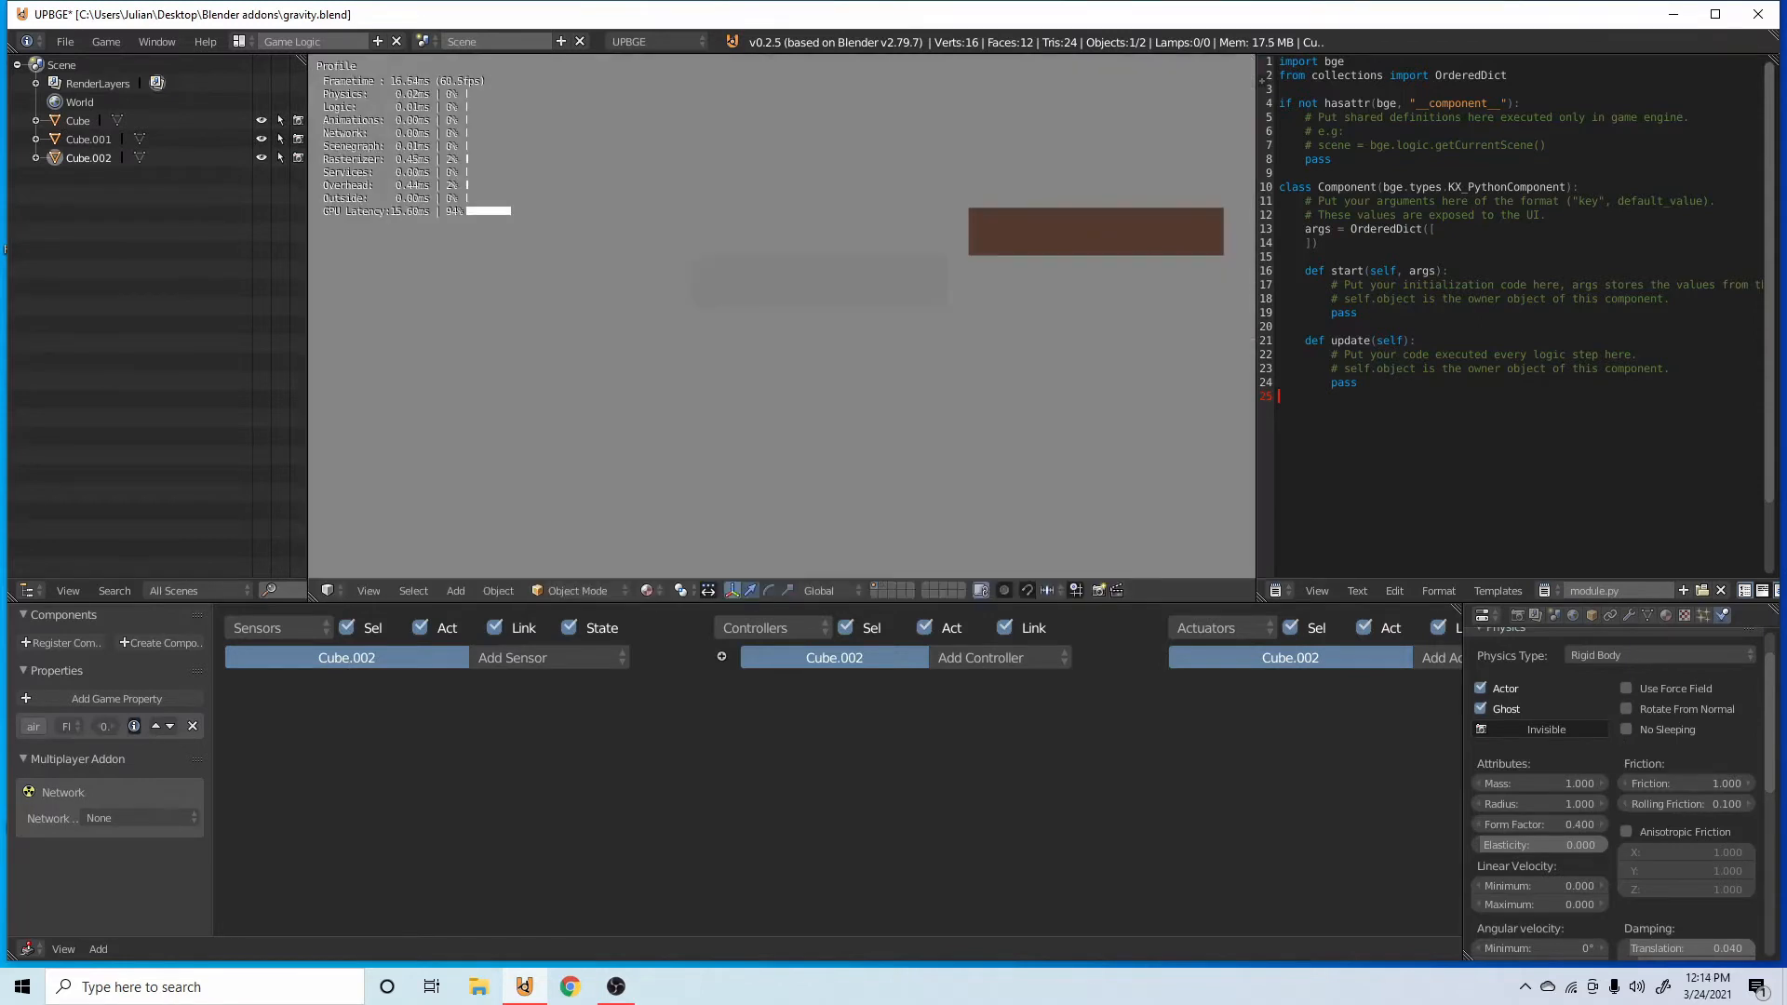
key("Escape")
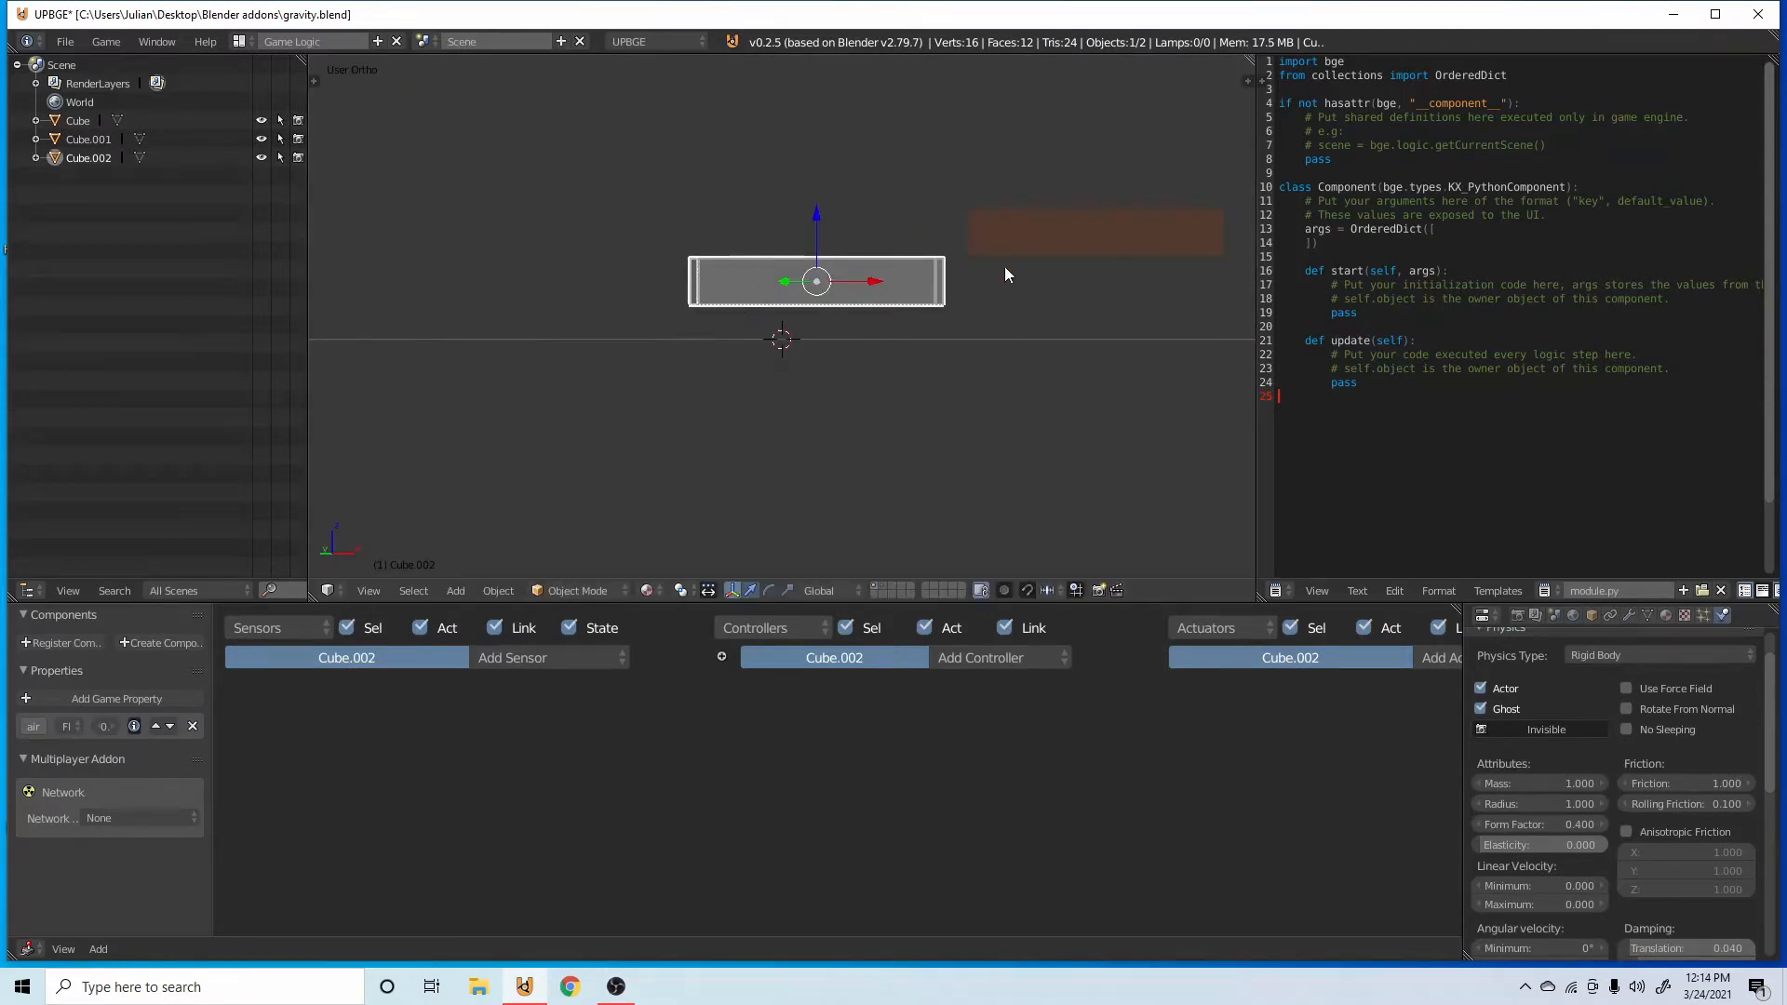
left_click_drag(880, 281, 1151, 320)
Move Cube.002 to the second layer, leave the first layer displayed, and save the file.
key("m")
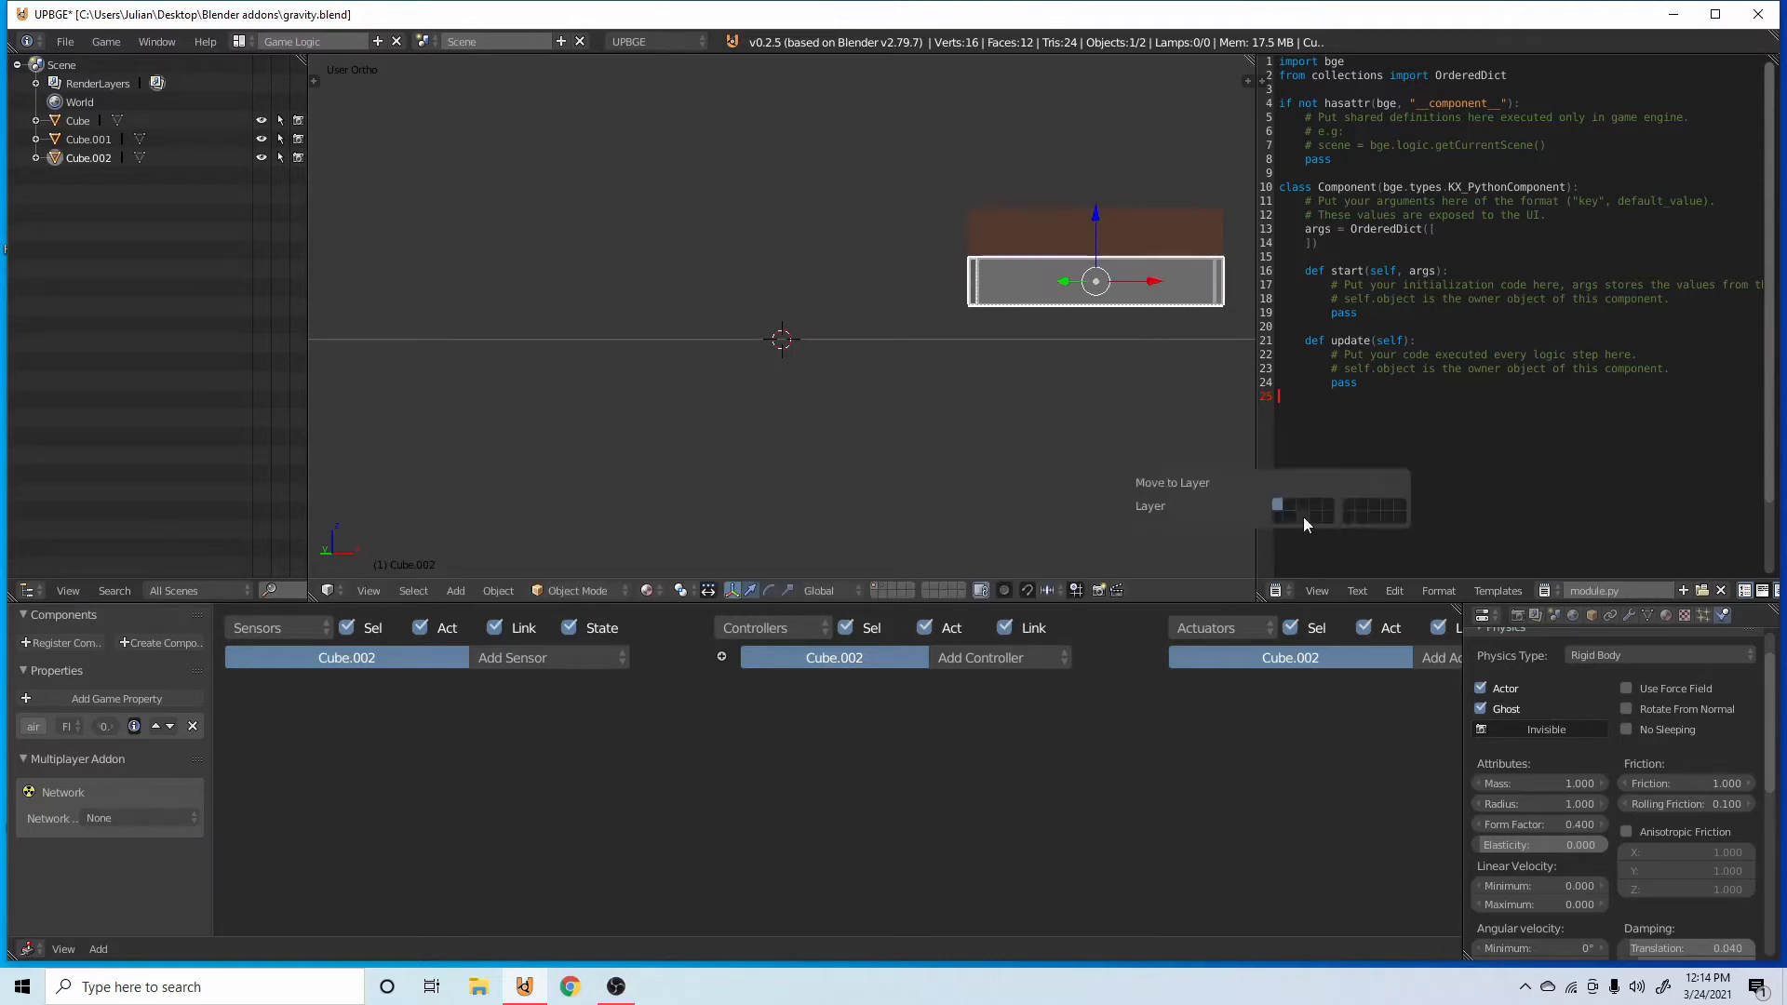
left_click(1290, 505)
left_click(886, 587)
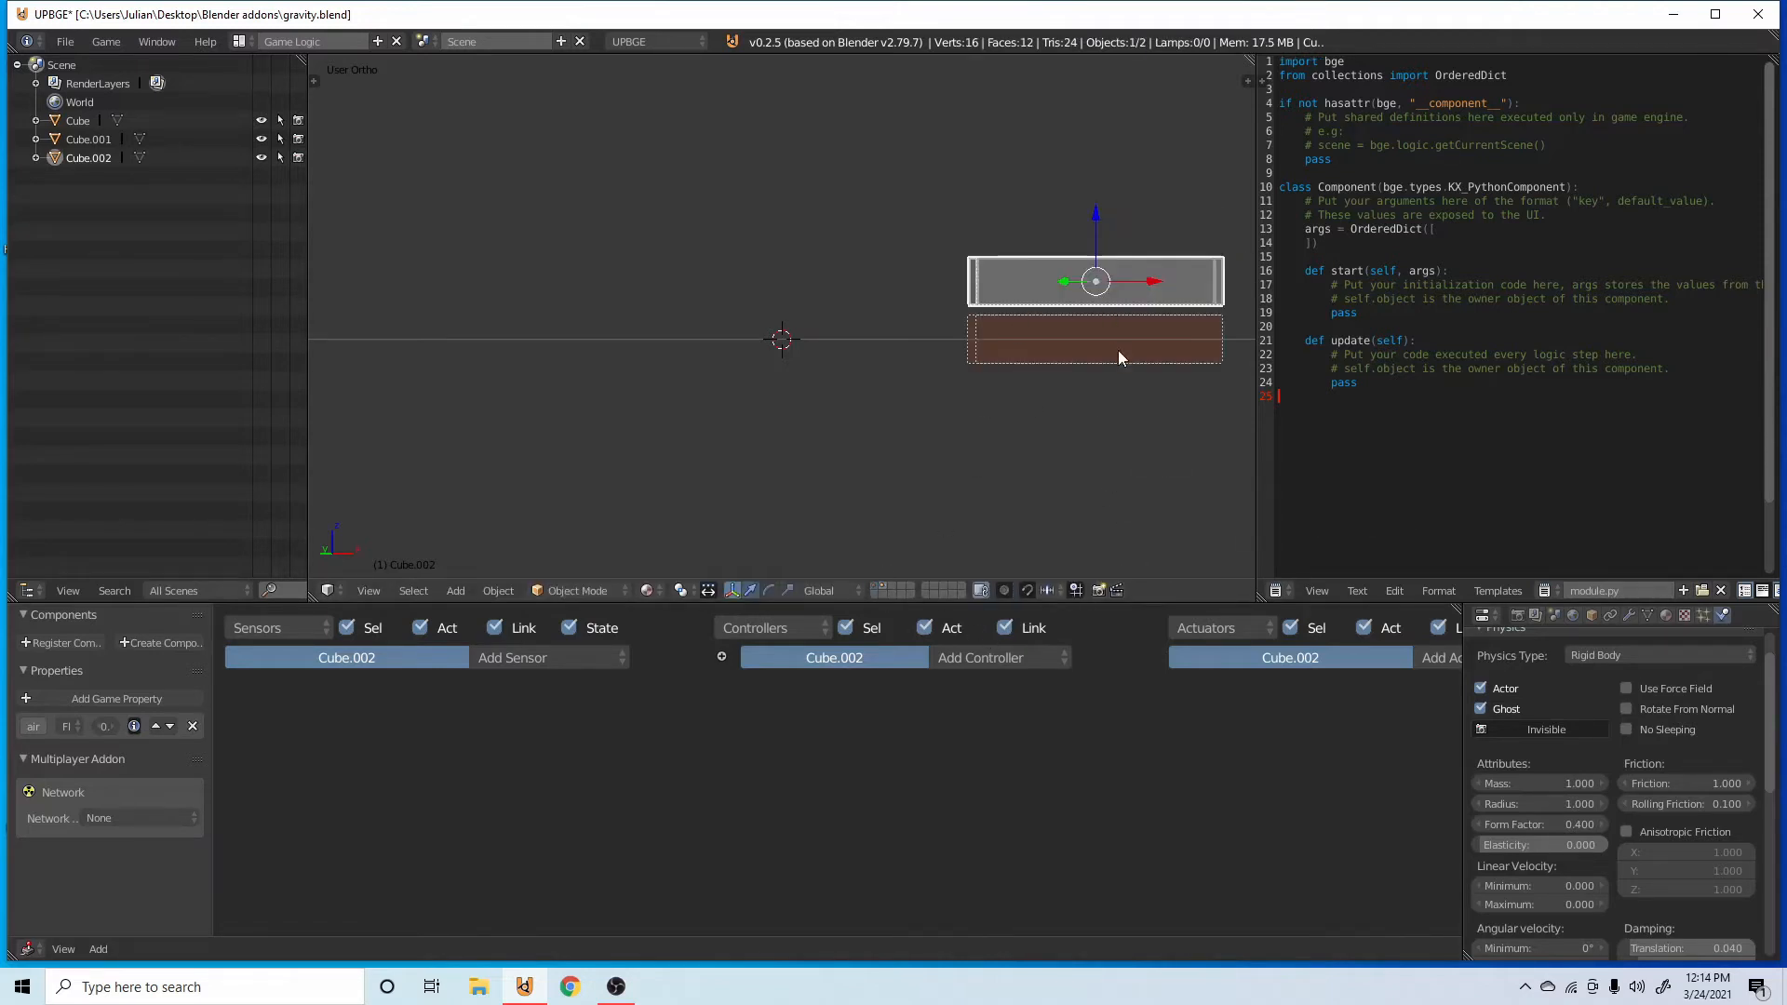
left_click(875, 586)
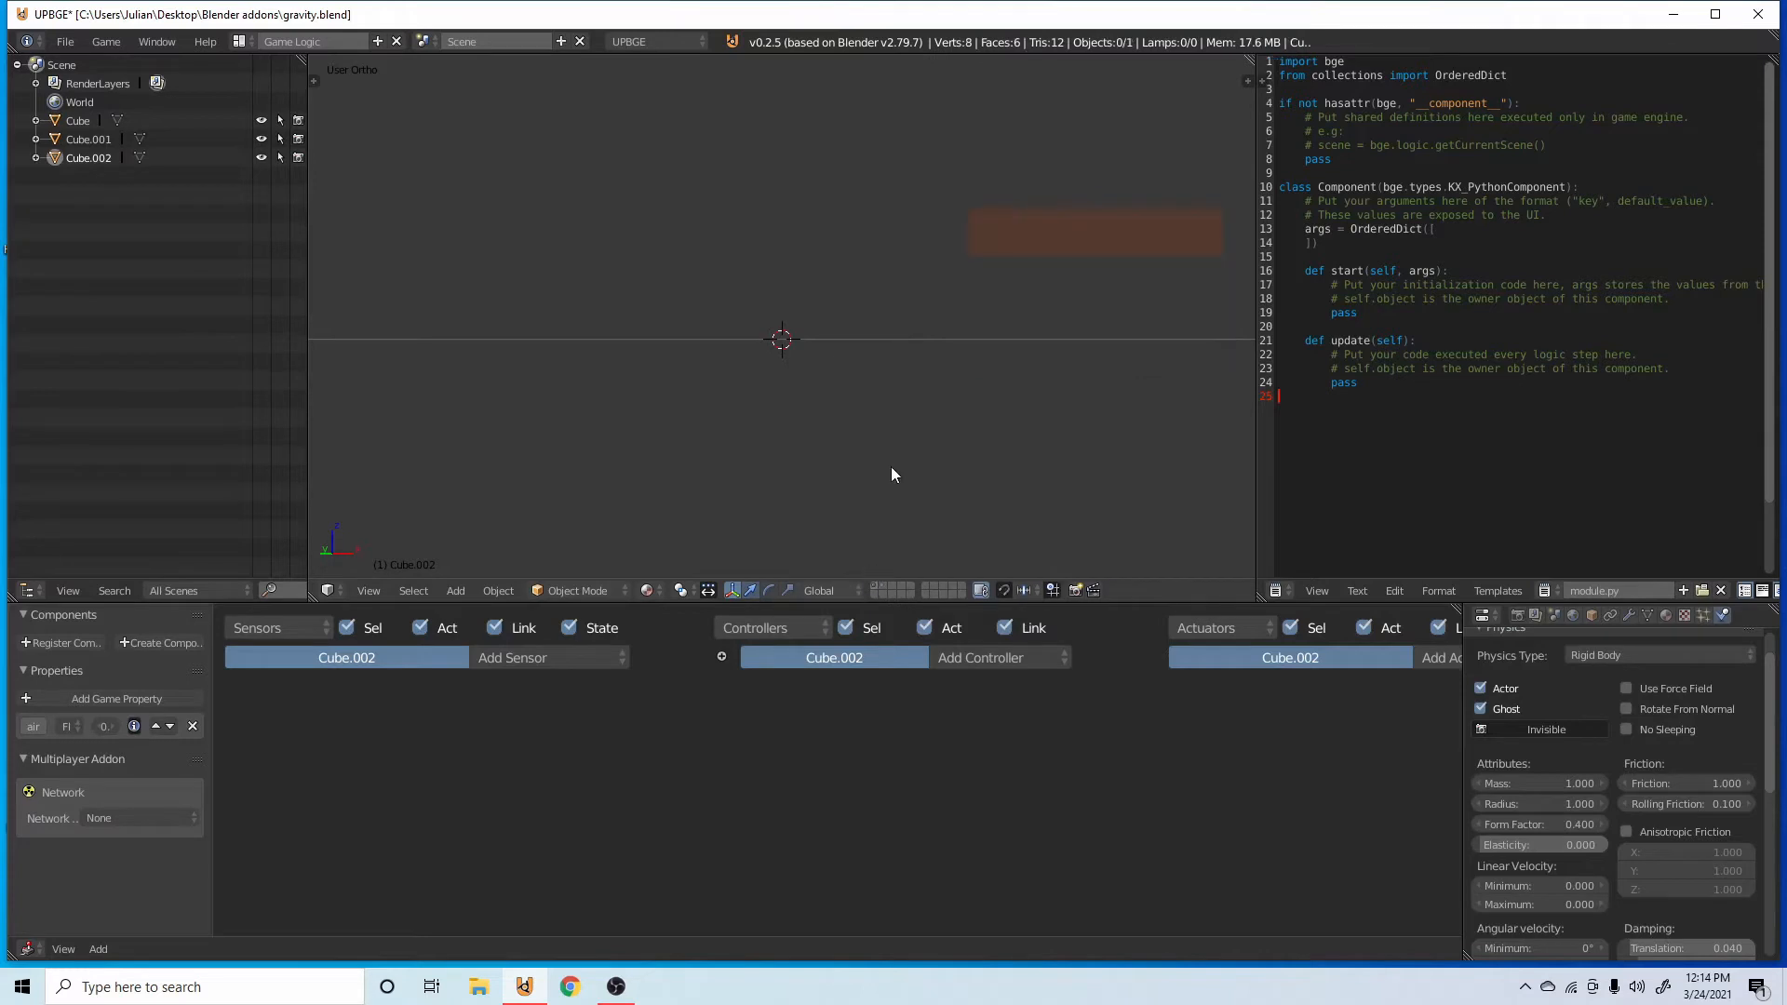
key("ctrl+s")
left_click(1165, 259)
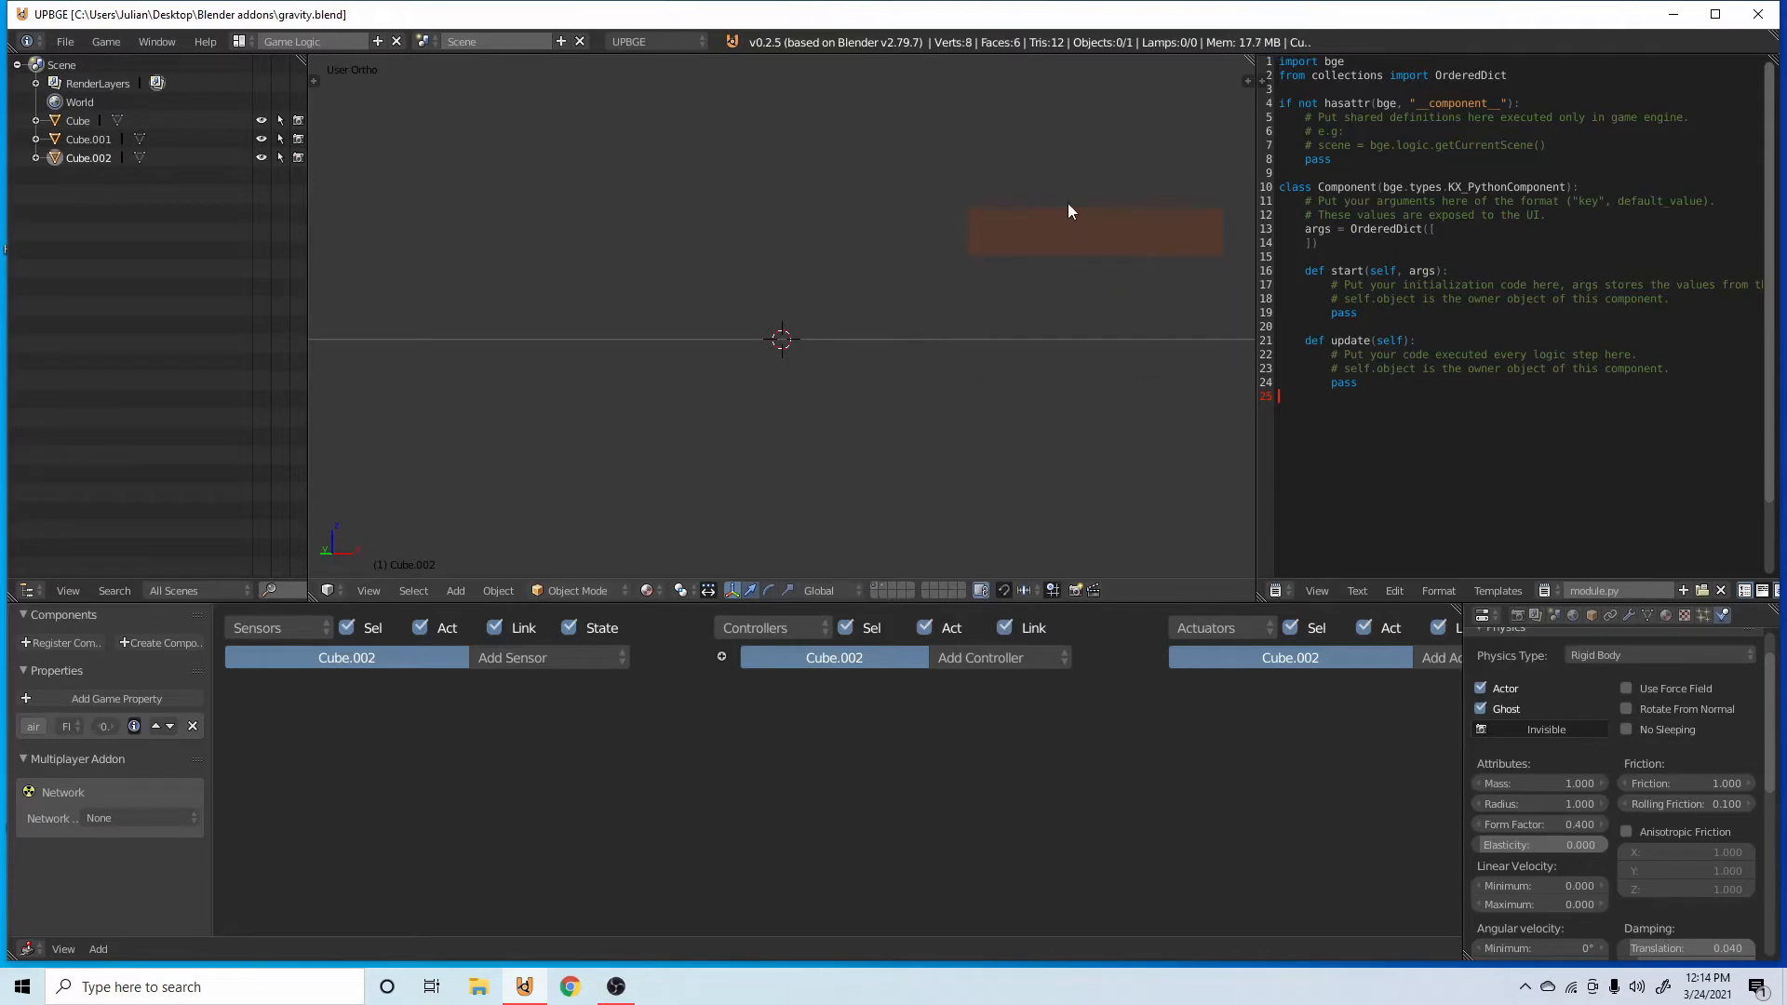
Select the original bar and collapse its Radar sensor and And controller.
scroll(1069, 204, "down", 6)
scroll(988, 238, "up", 2)
middle_click_drag(940, 220, 804, 274, "shift")
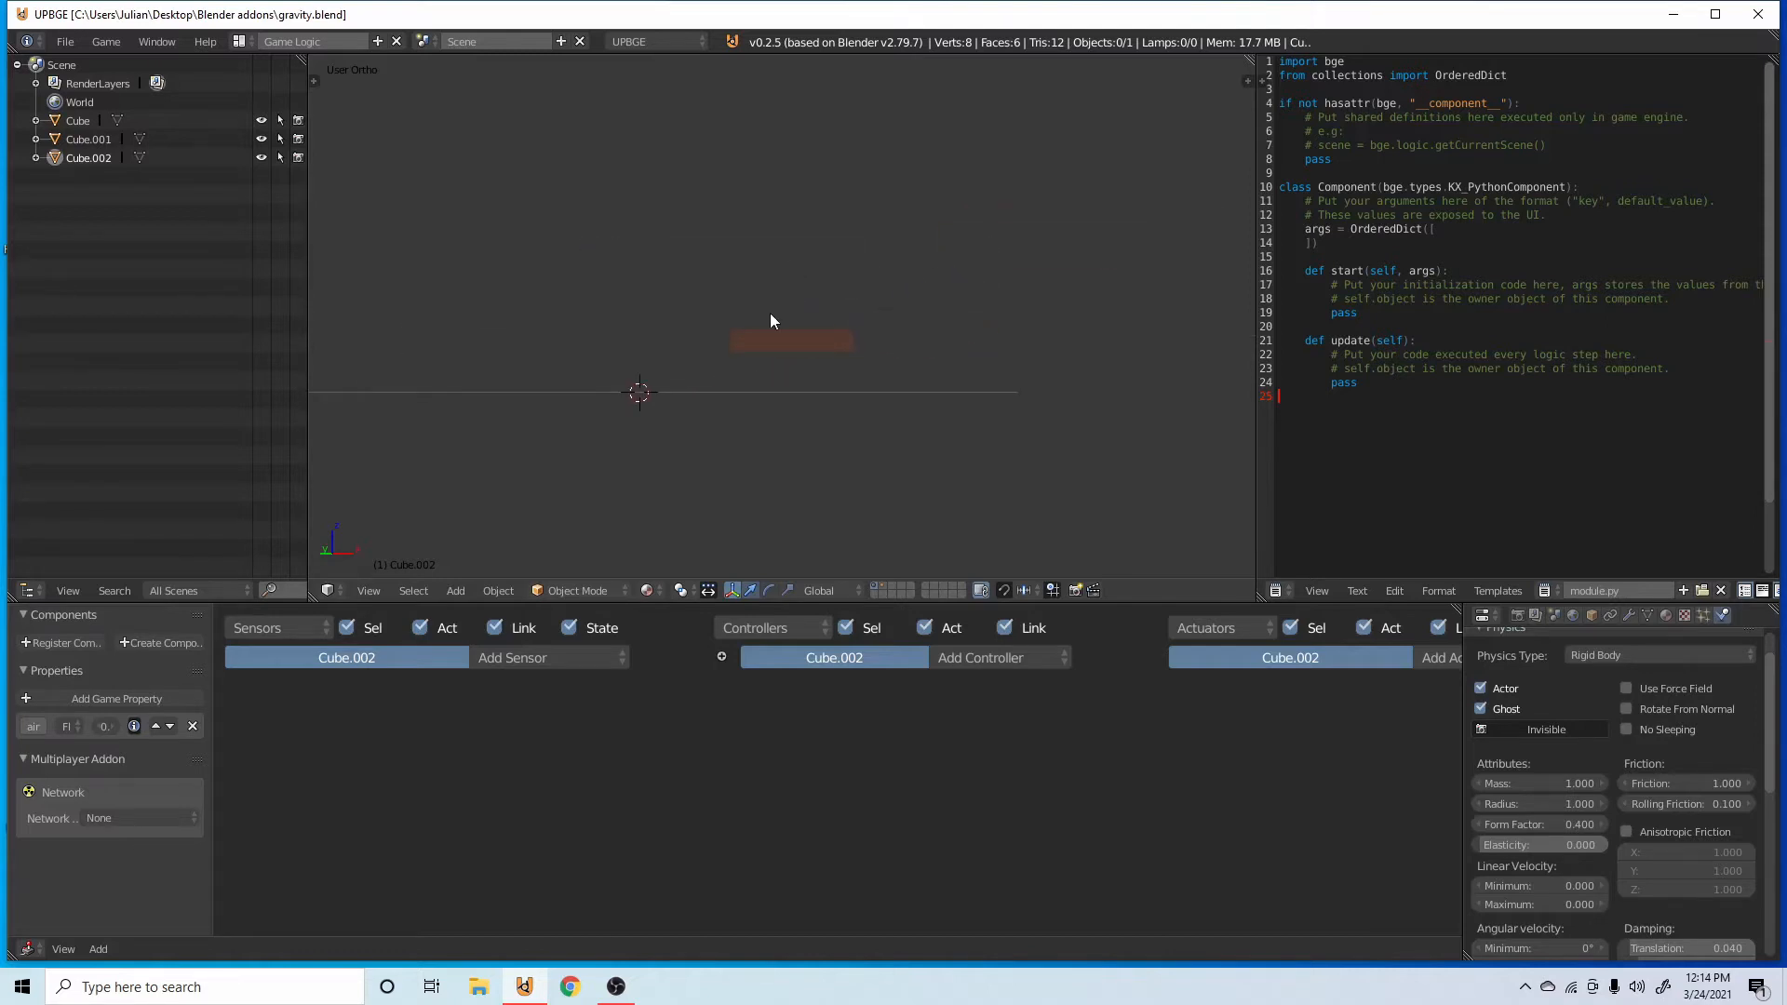
right_click(773, 341)
scroll(787, 382, "up", 2)
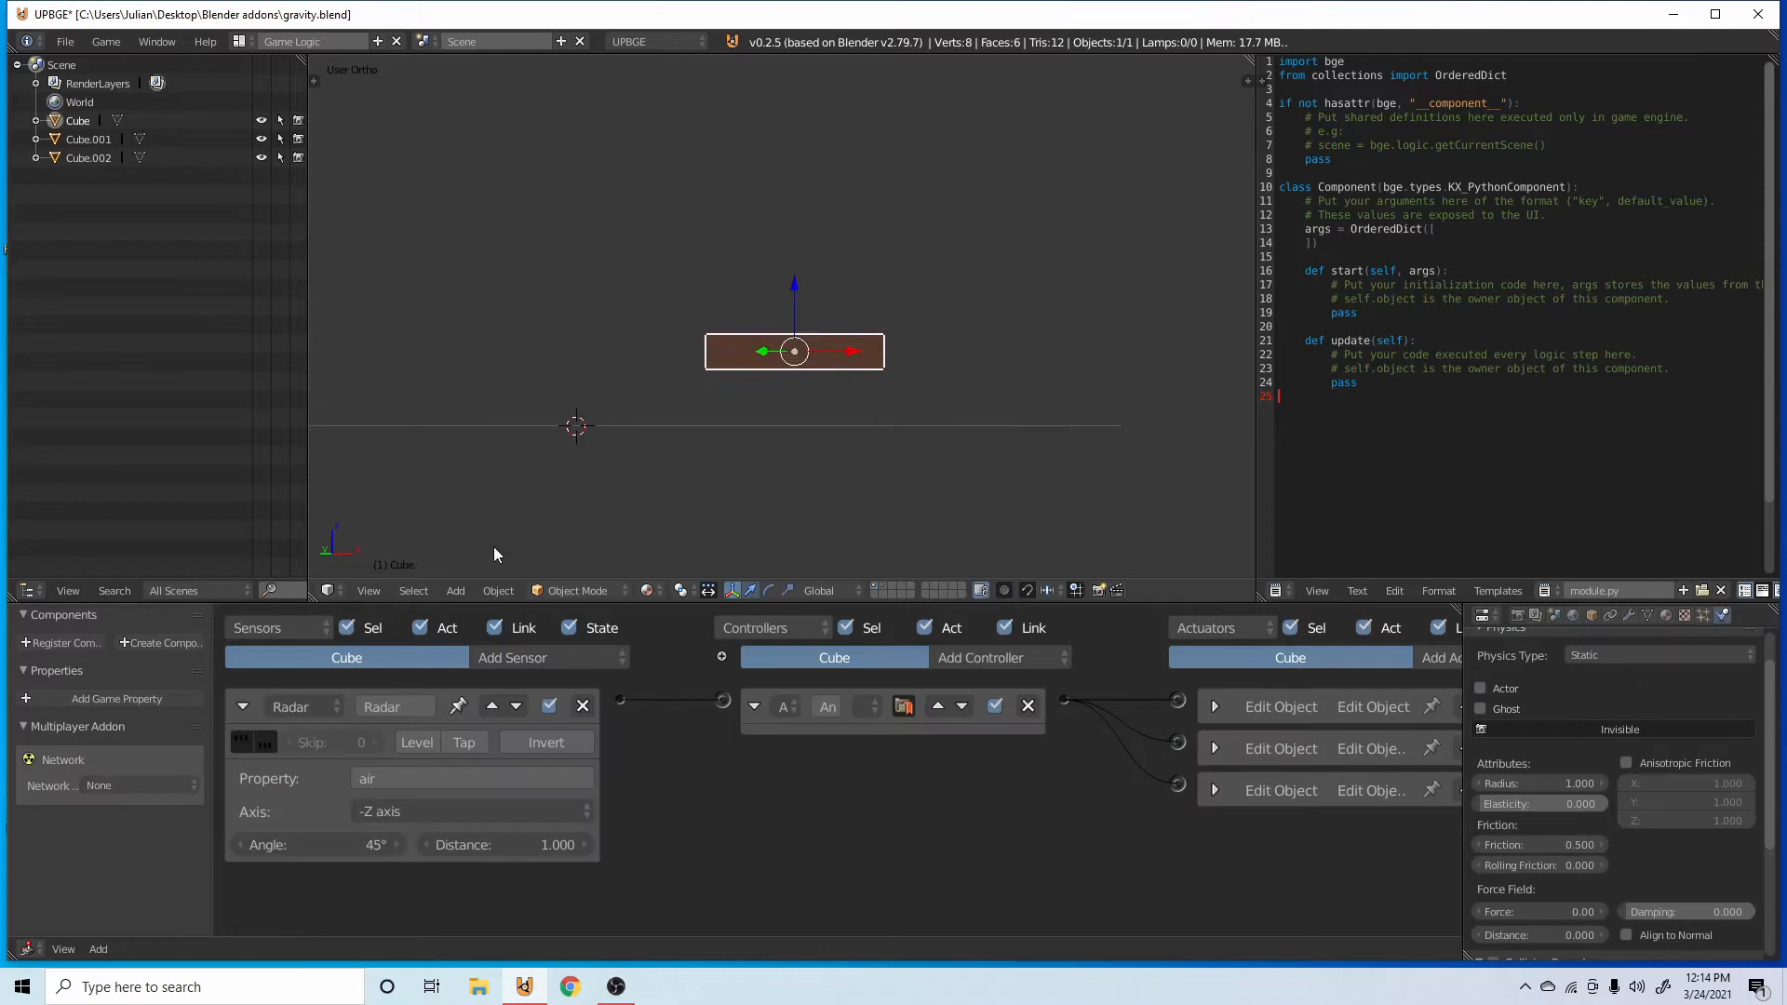
left_click(242, 707)
left_click(750, 708)
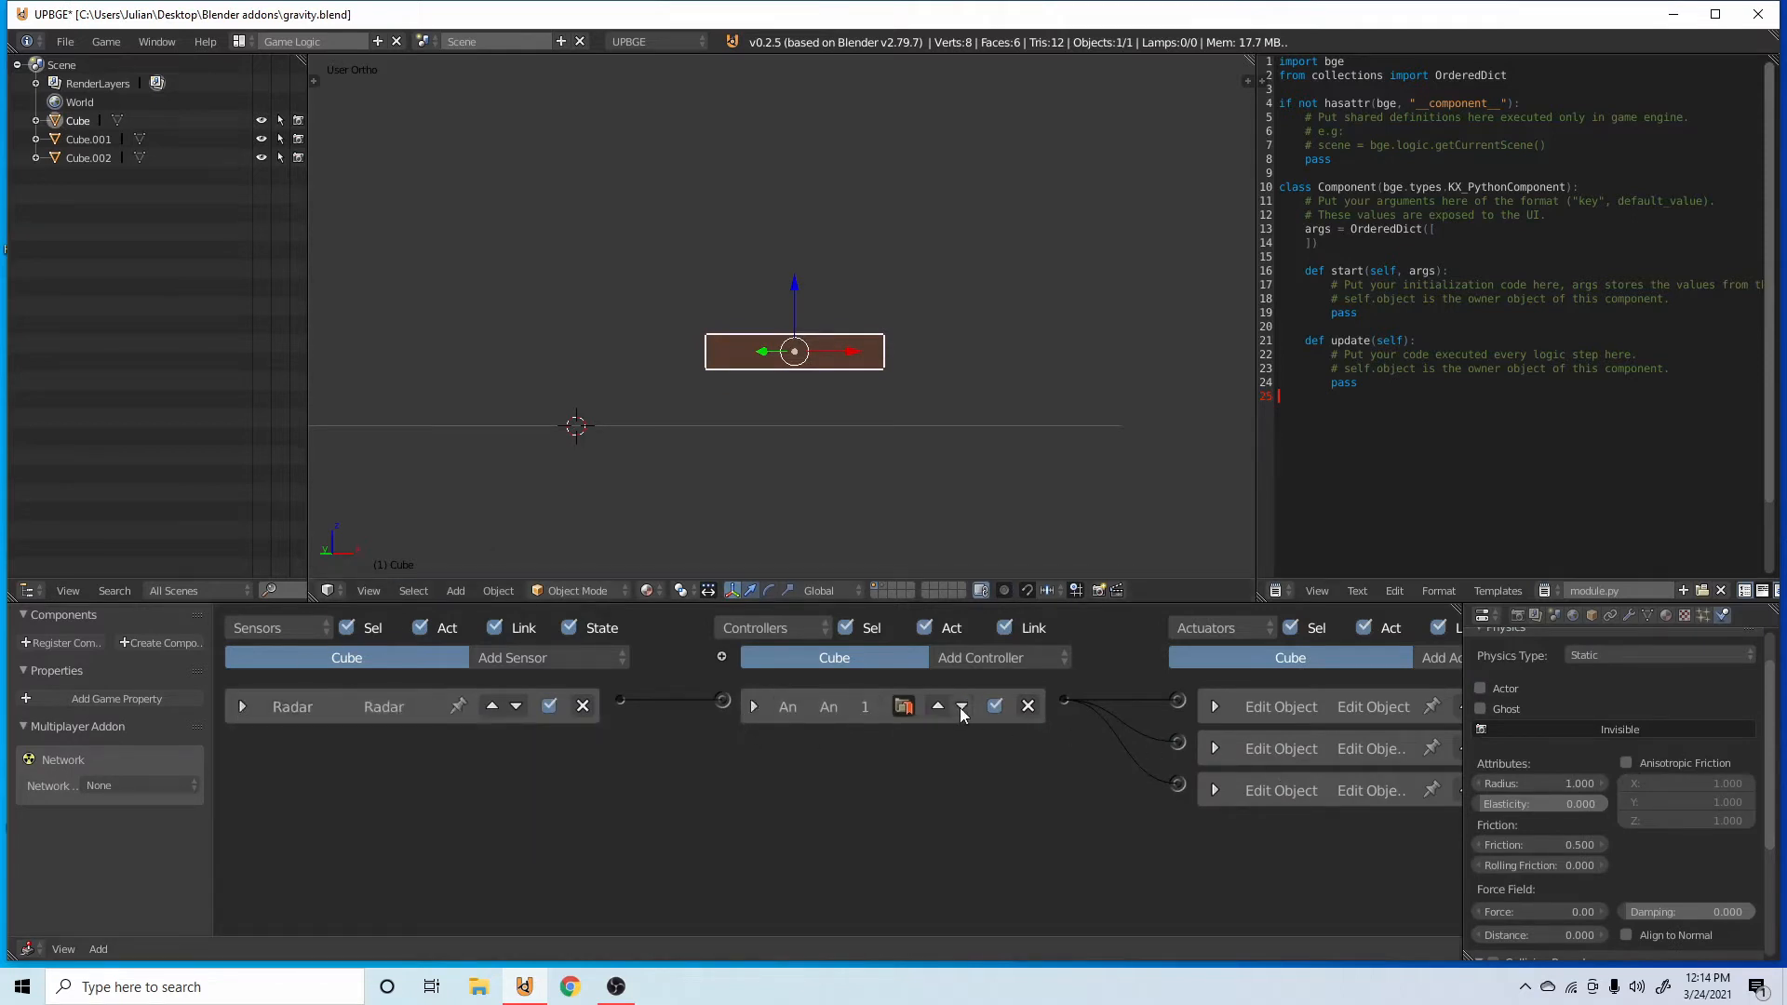
Save the file, add a Collision sensor to the original bar with its property set to projectile, and collapse it.
key("ctrl+s")
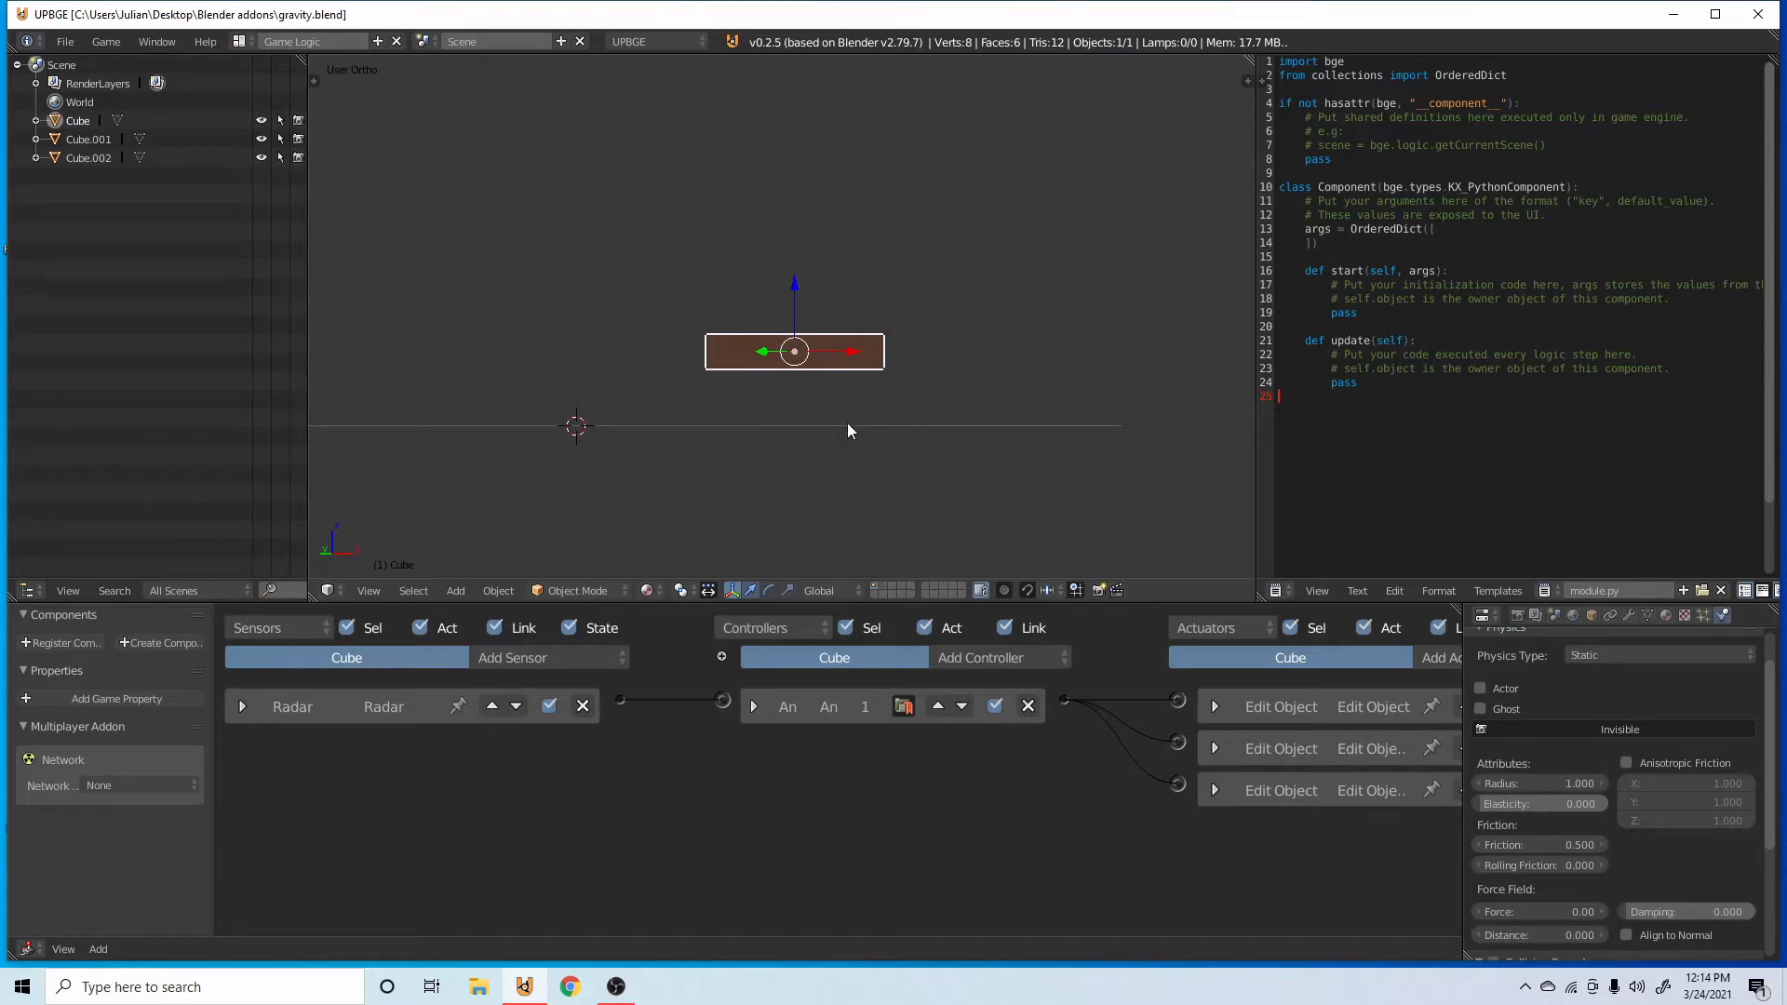
mouse_move(847, 421)
middle_mouse_down()
mouse_move(875, 374)
mouse_move(807, 472)
mouse_move(996, 525)
mouse_move(975, 481)
mouse_move(845, 439)
middle_mouse_up()
left_click_drag(846, 337, 577, 368)
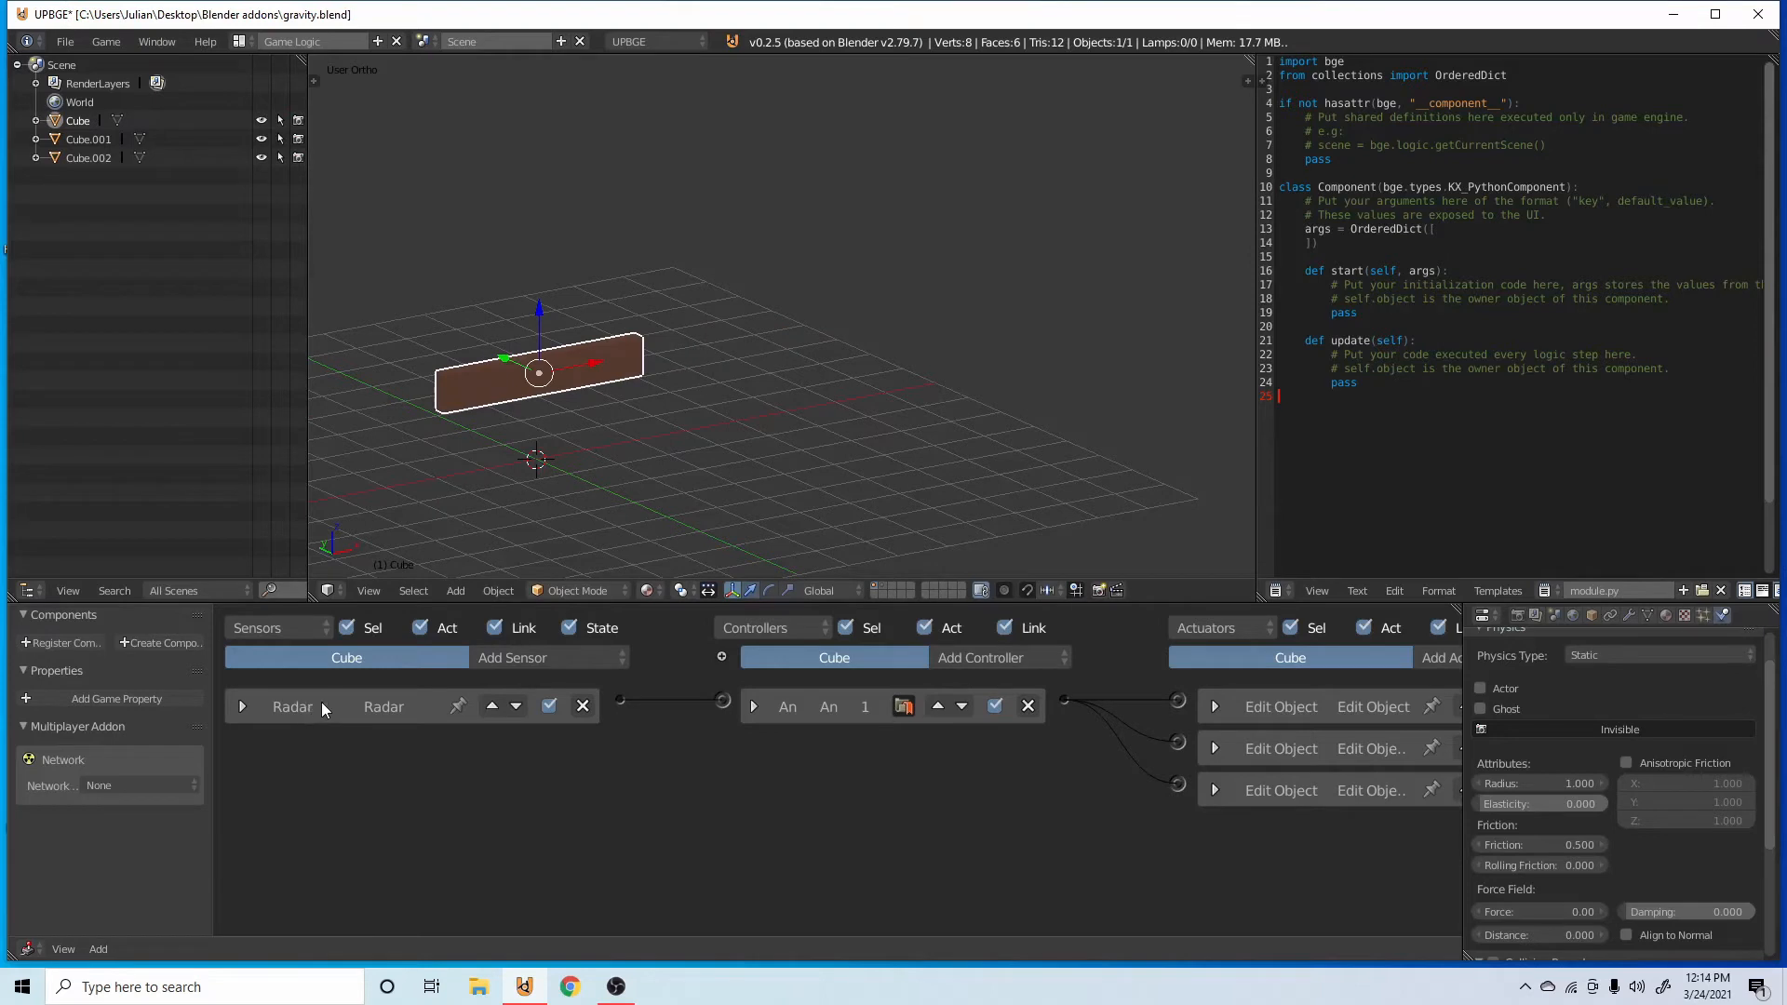
left_click(590, 657)
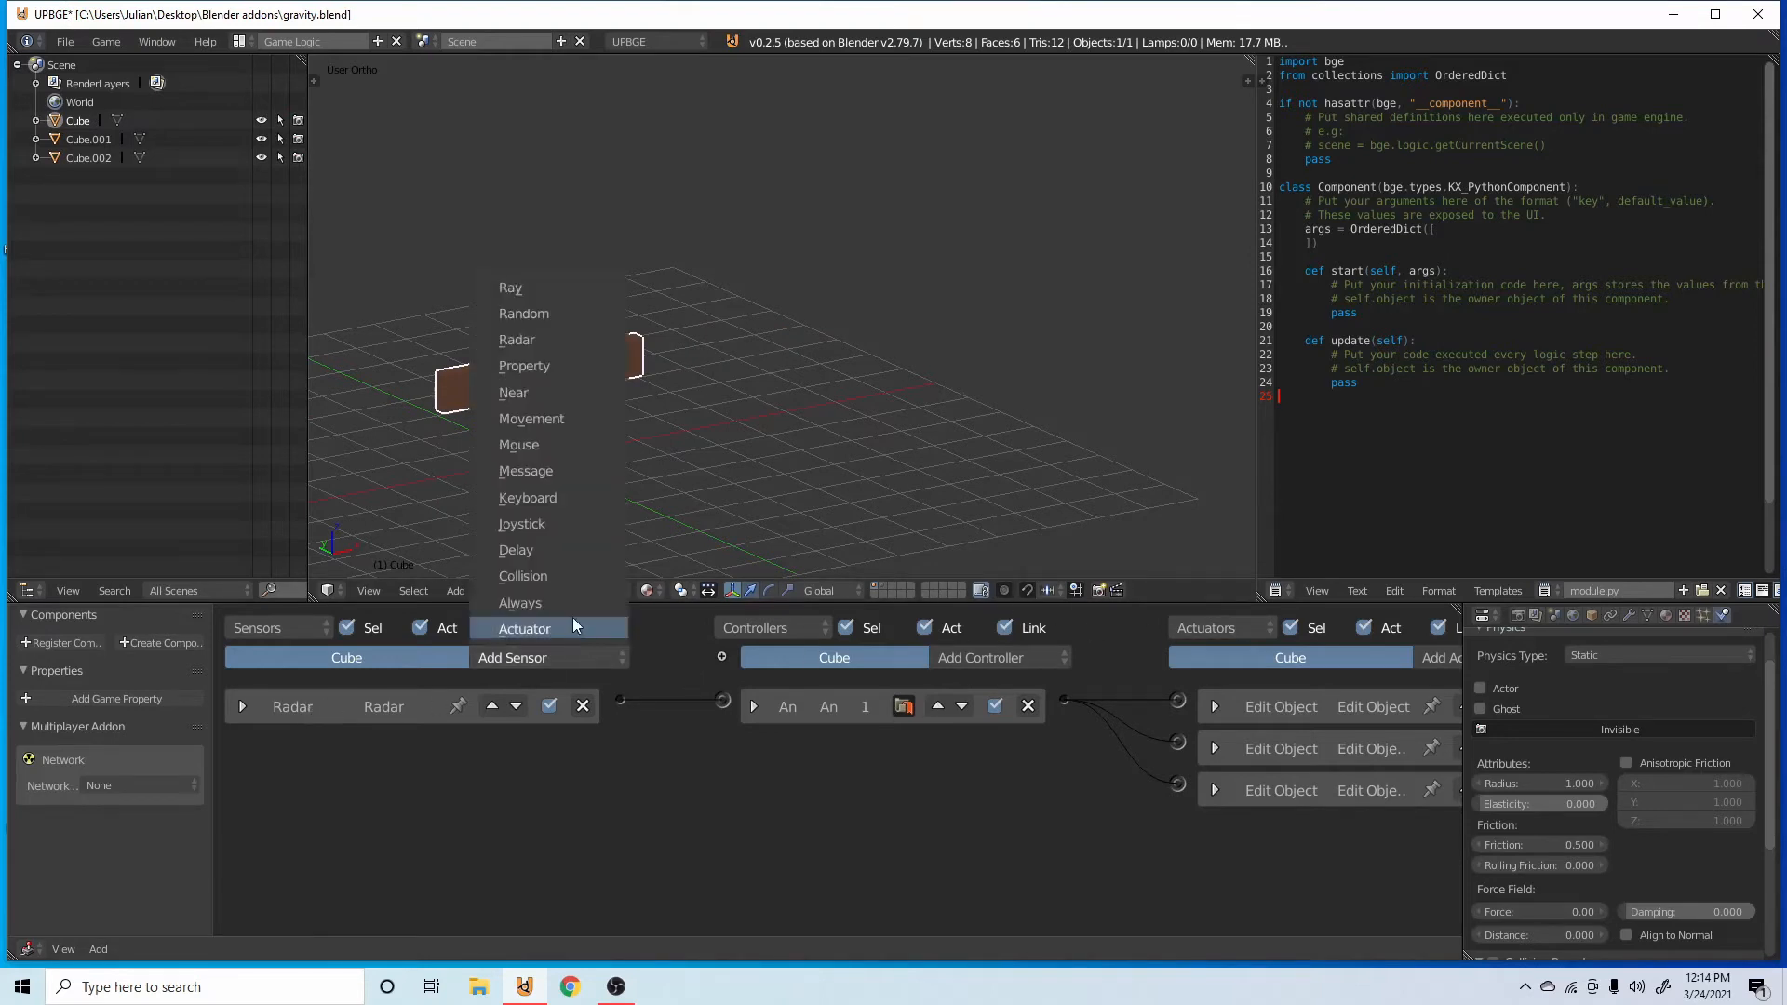
left_click(556, 575)
scroll(467, 778, "up", 3)
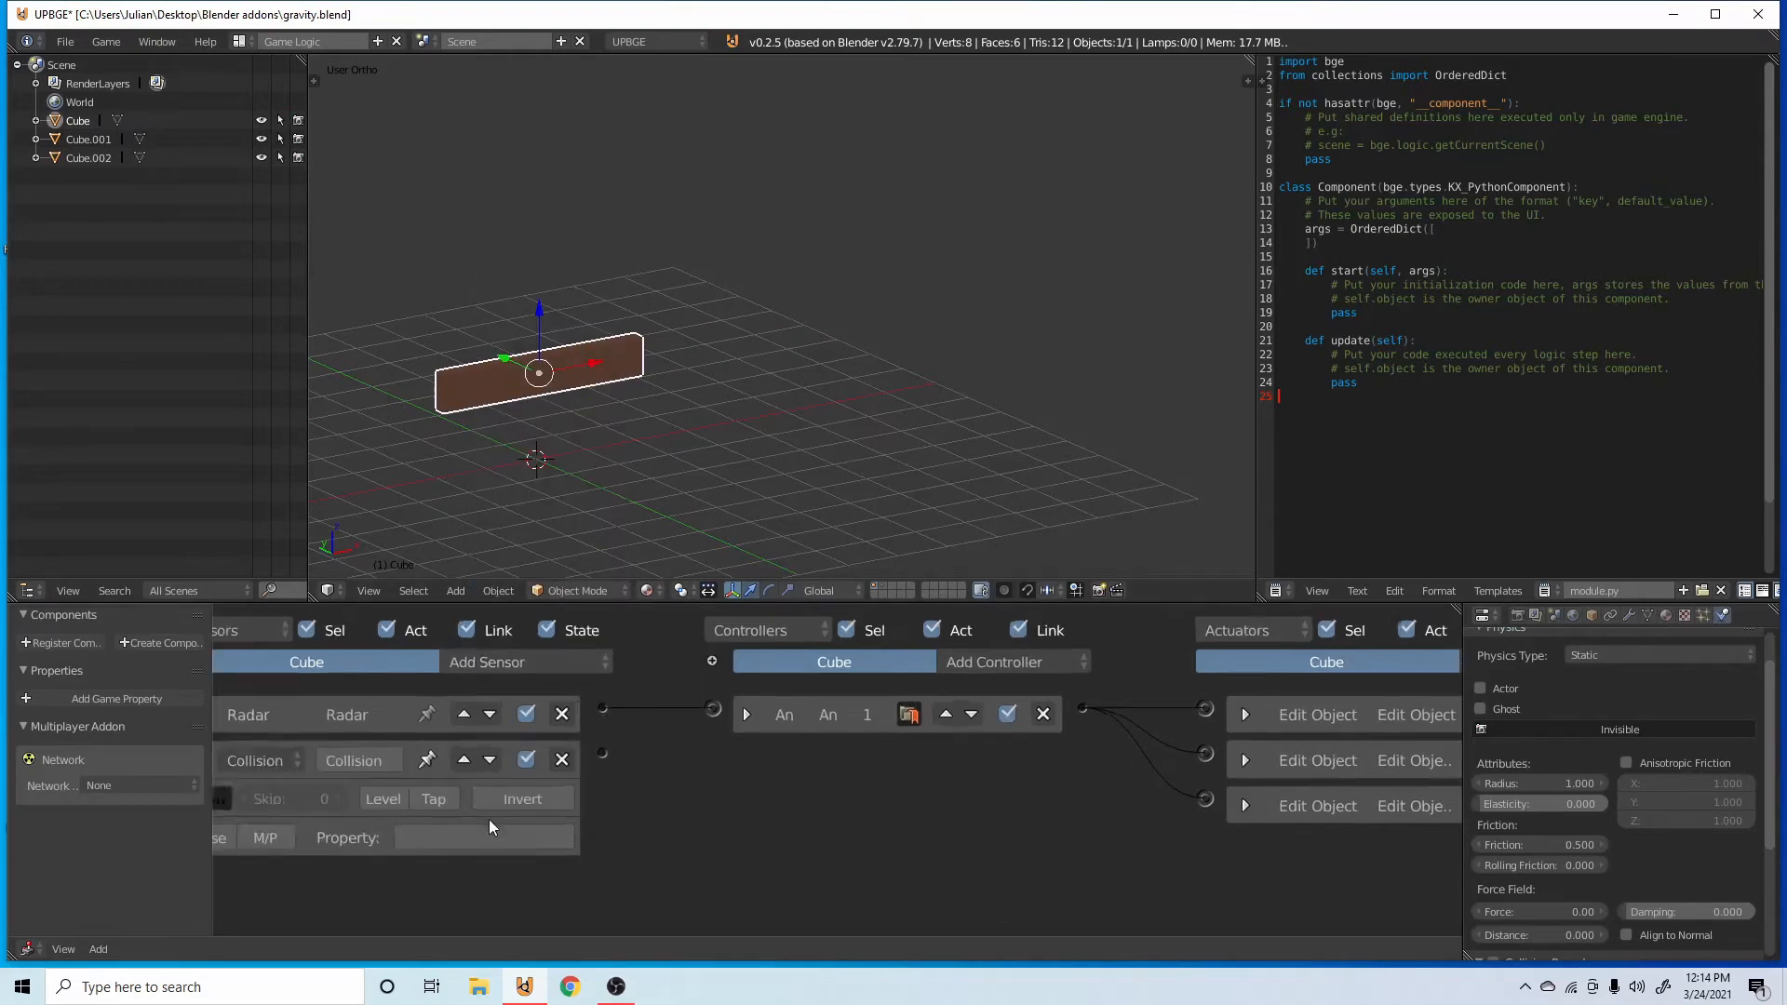
left_click(620, 857)
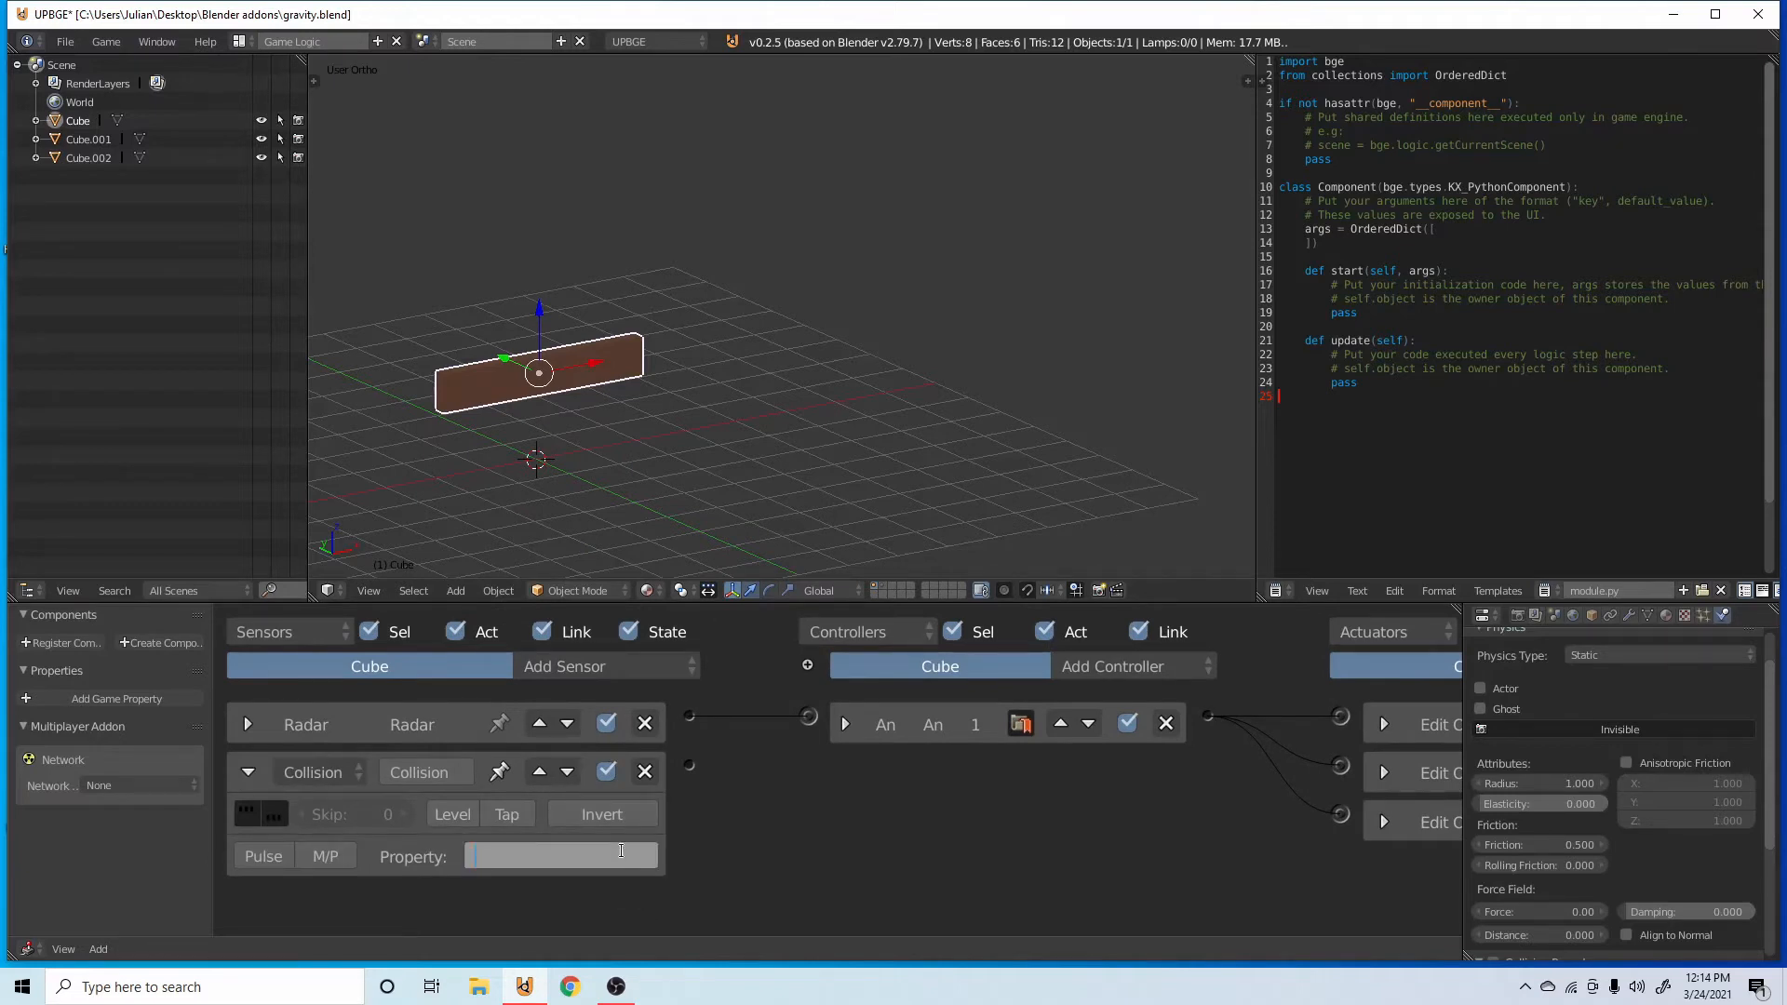
type("projectile")
key("Return")
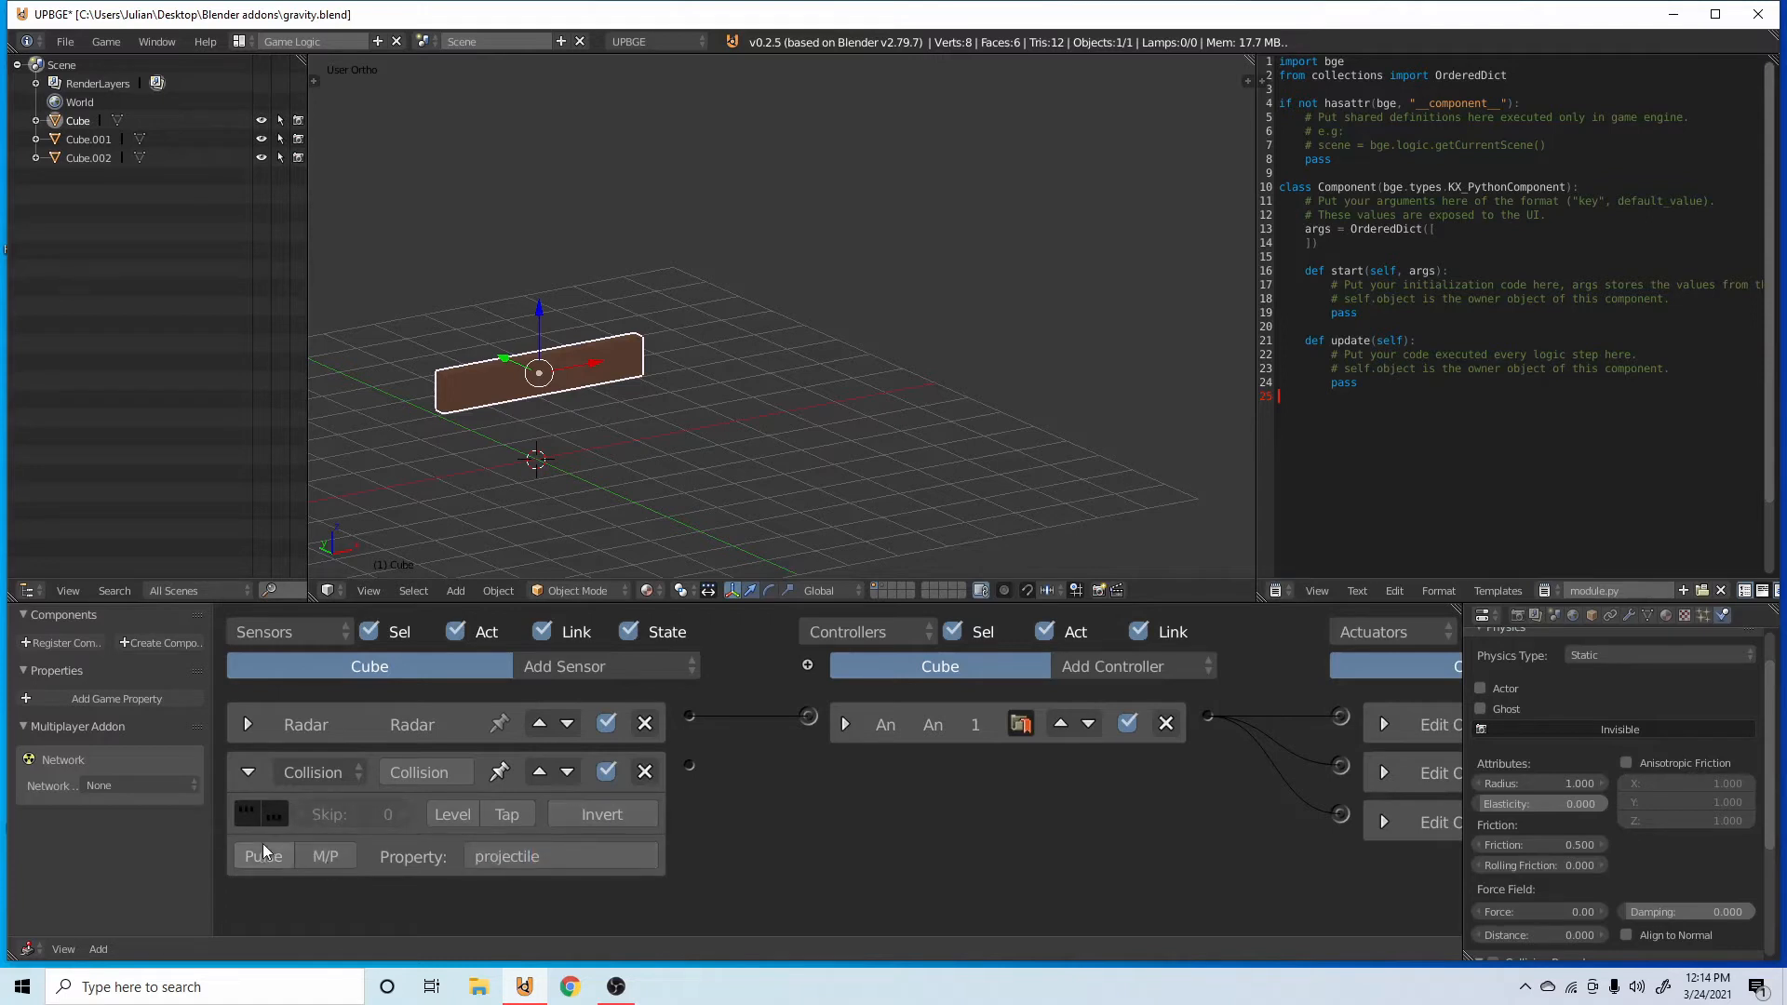
left_click(248, 775)
Link the Collision sensor through a new And controller to the first and third Edit Object actuators, and save the file.
middle_click_drag(1266, 732, 937, 728)
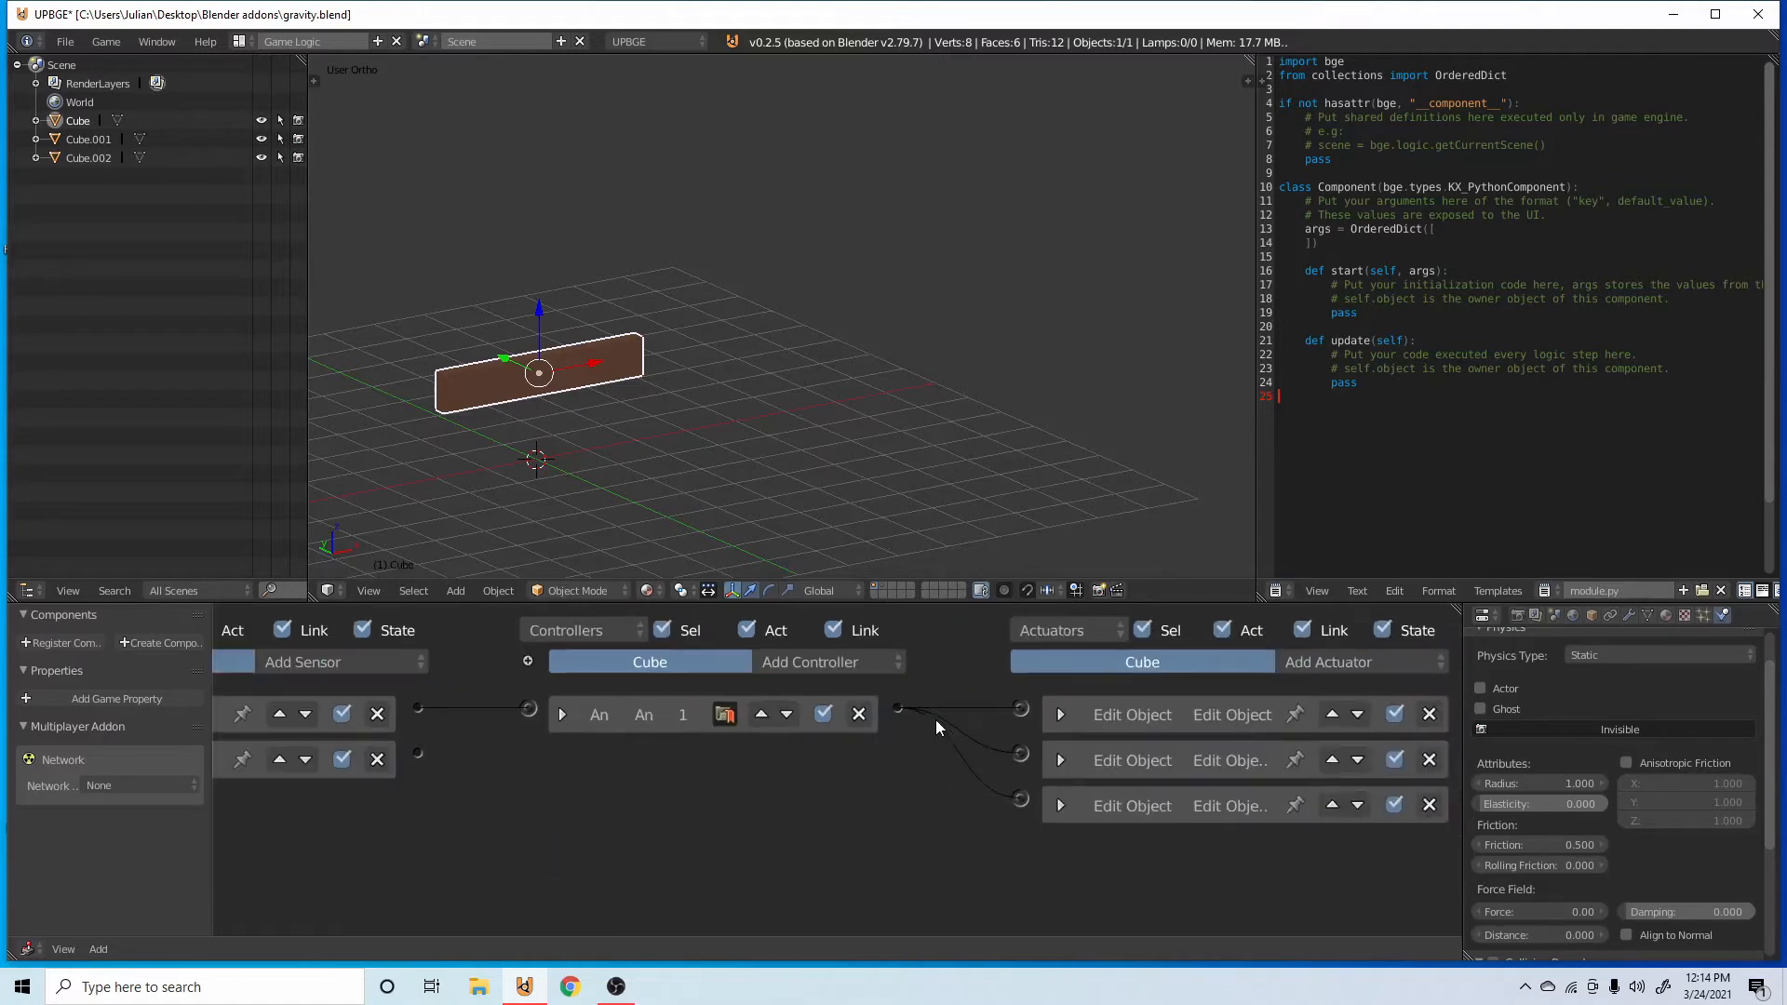
left_click_drag(417, 752, 1020, 709)
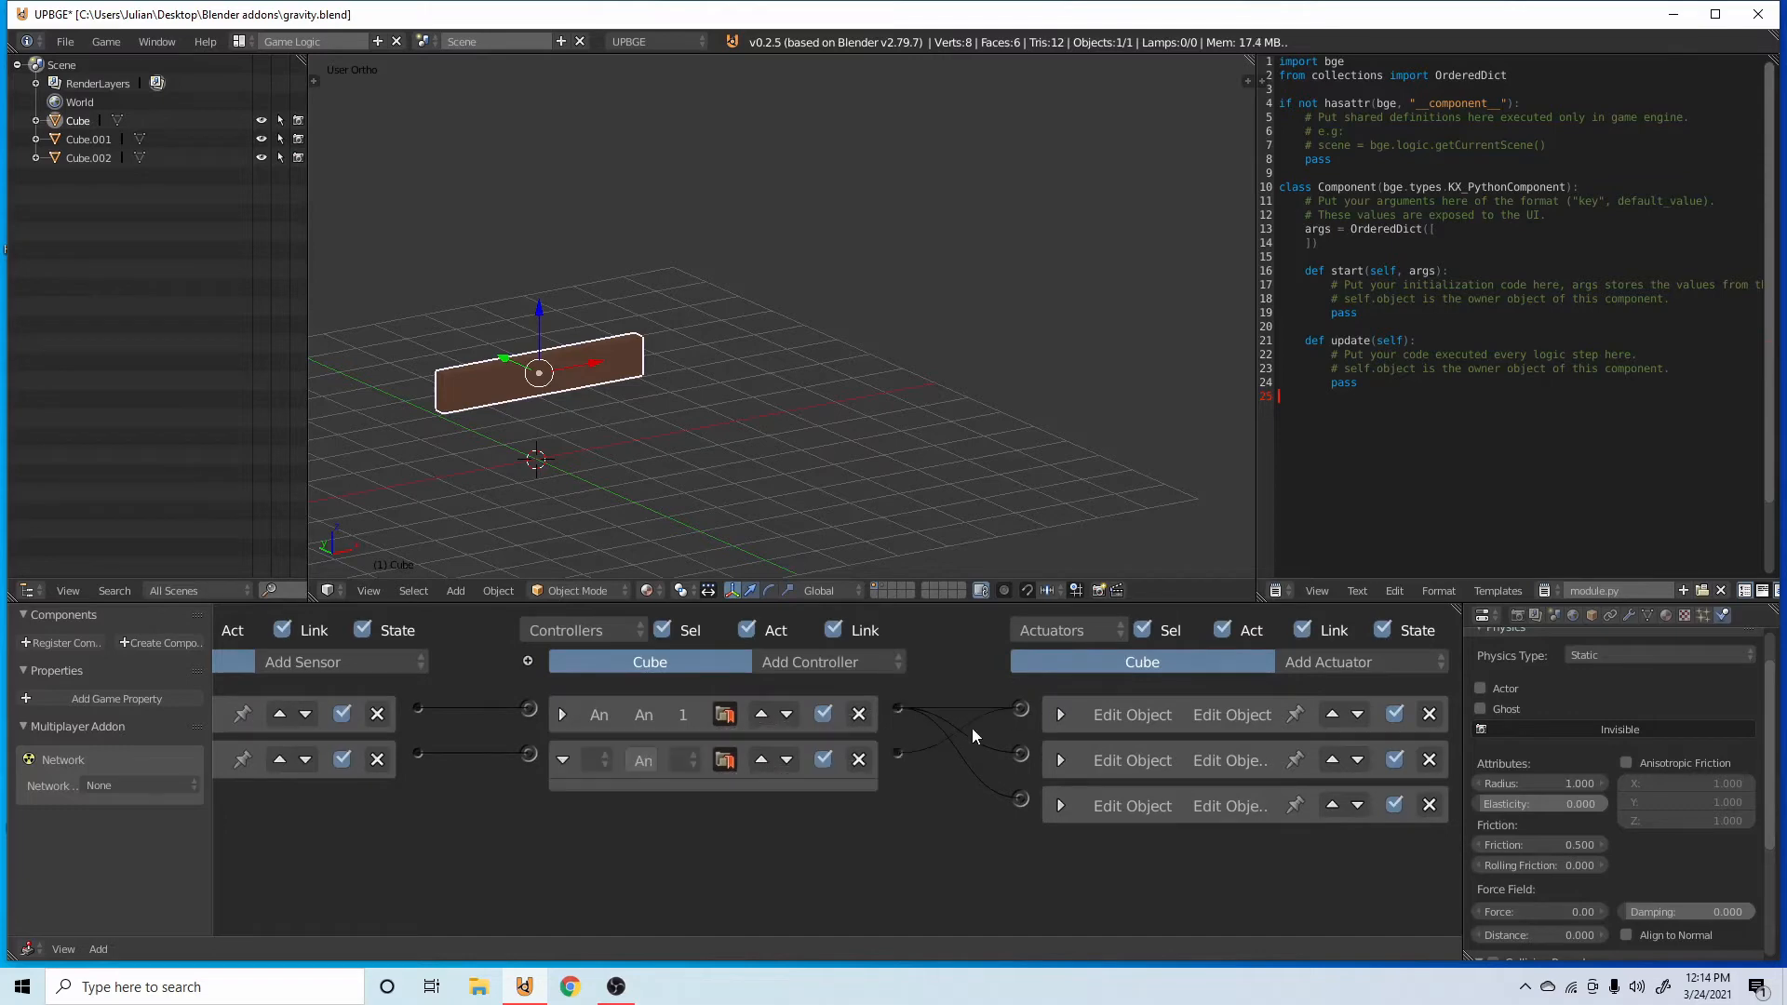
left_click_drag(899, 753, 1021, 798)
key("ctrl+s")
middle_click_drag(745, 384, 715, 532)
middle_click_drag(380, 806, 615, 776)
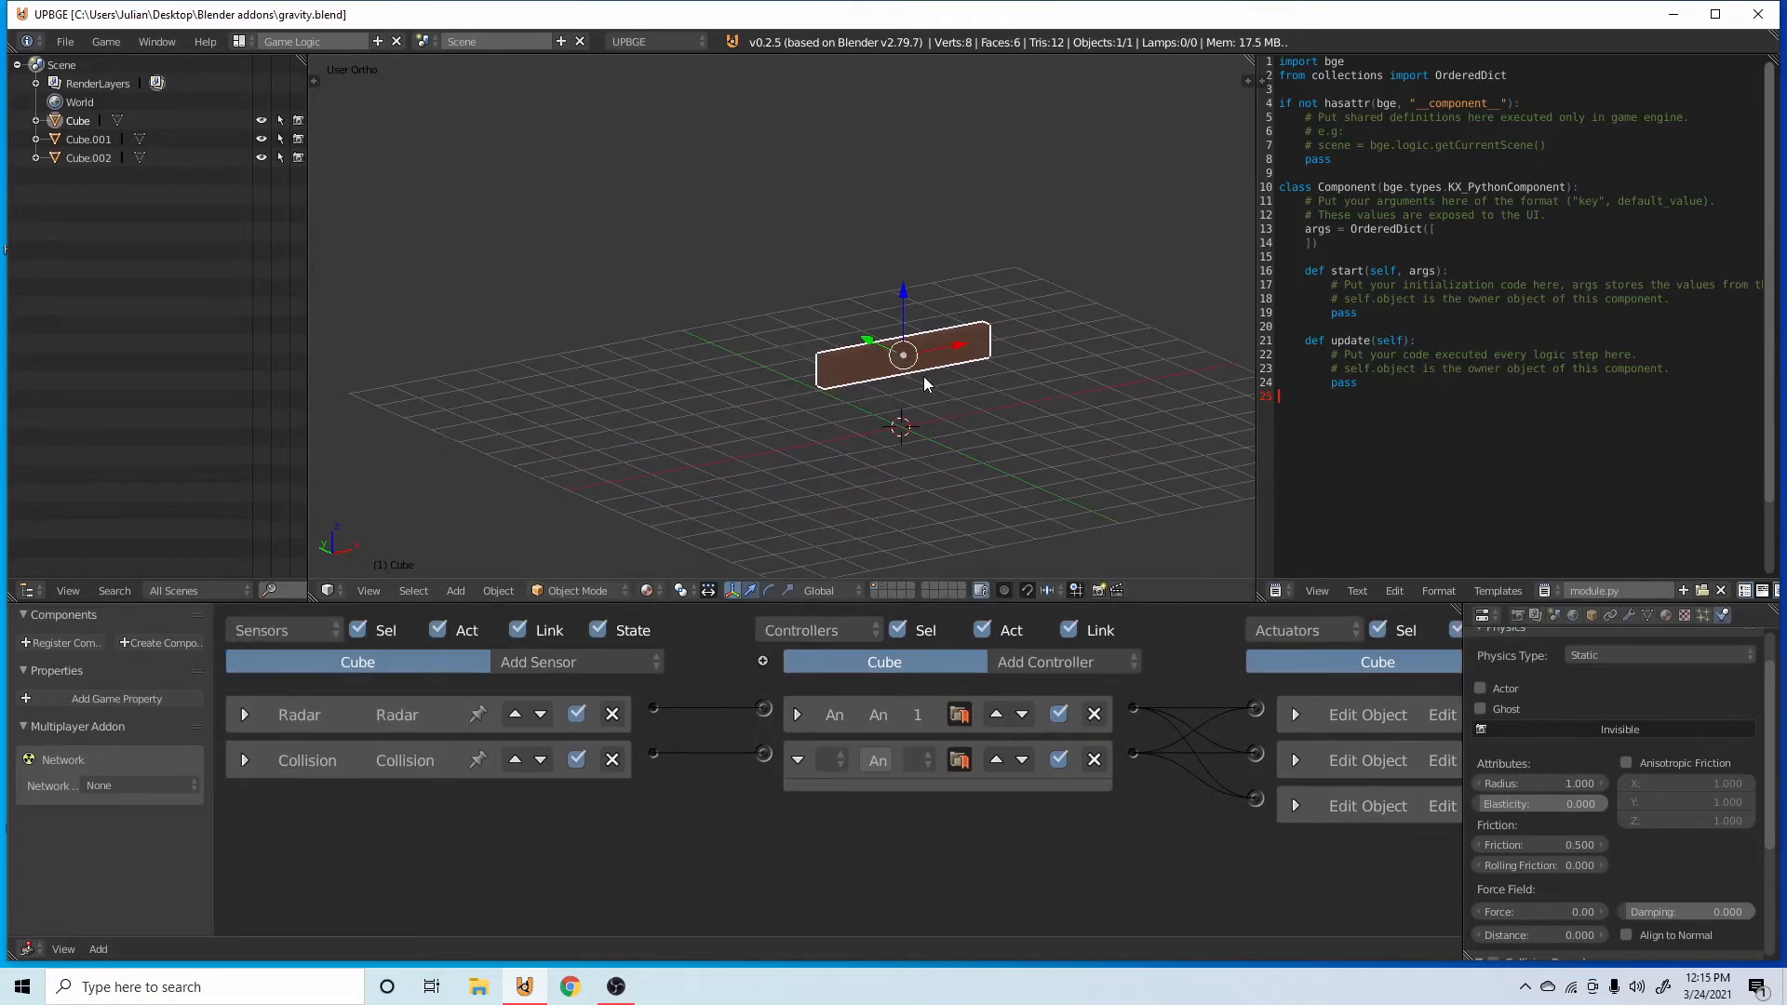
Duplicate the original bar, turn on snapping, and move the copy up along Z so it sits directly on the original.
mouse_move(927, 385)
middle_mouse_down()
mouse_move(872, 382)
mouse_move(953, 364)
mouse_move(918, 343)
mouse_move(913, 393)
middle_mouse_up()
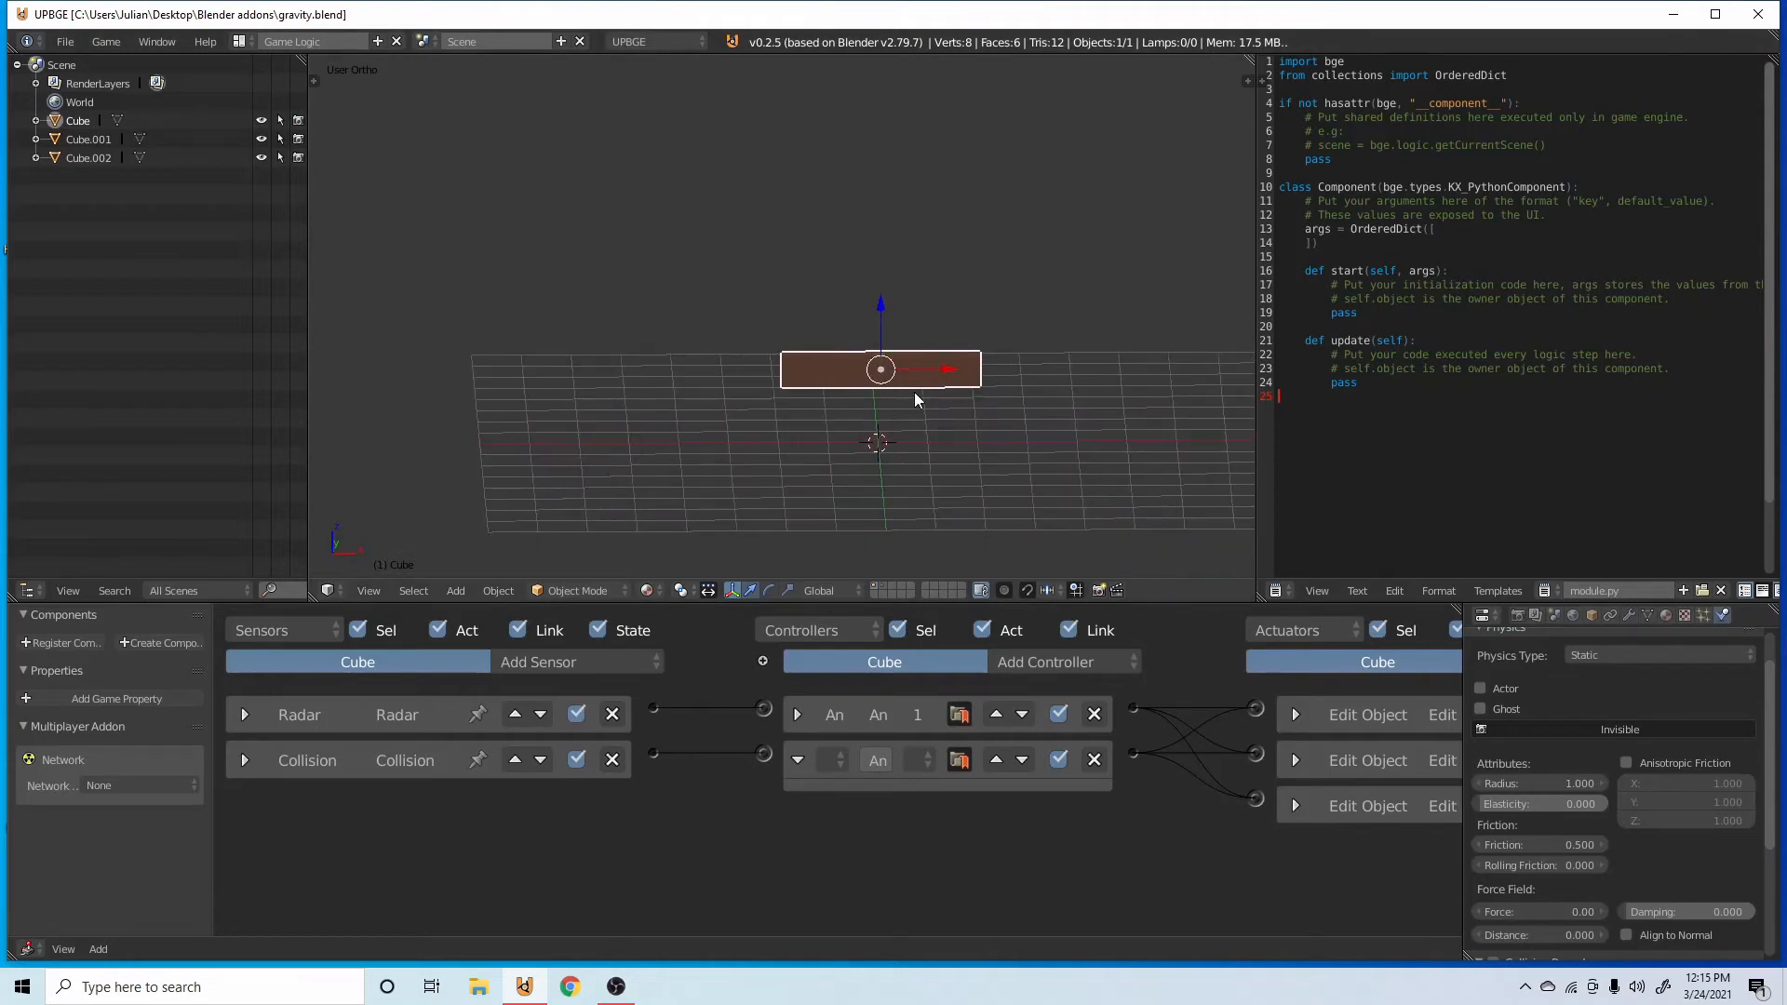
key("KP_3")
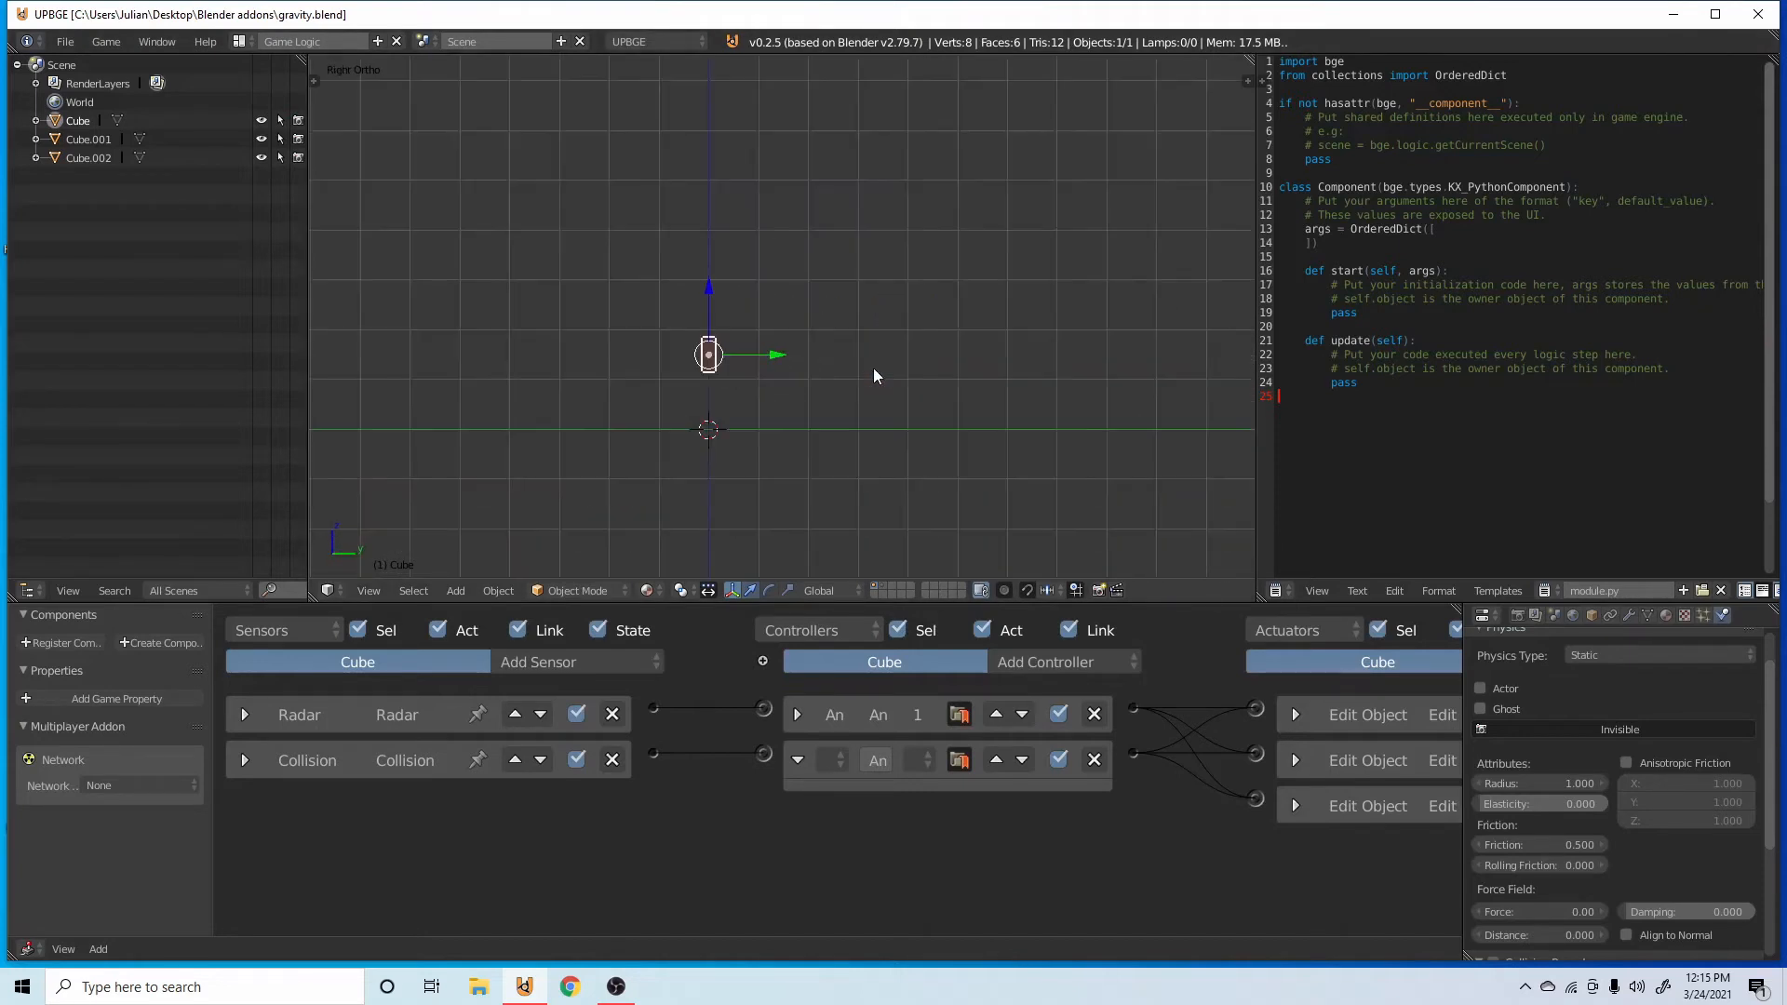
key("KP_1")
key("shift+d")
left_click(934, 335)
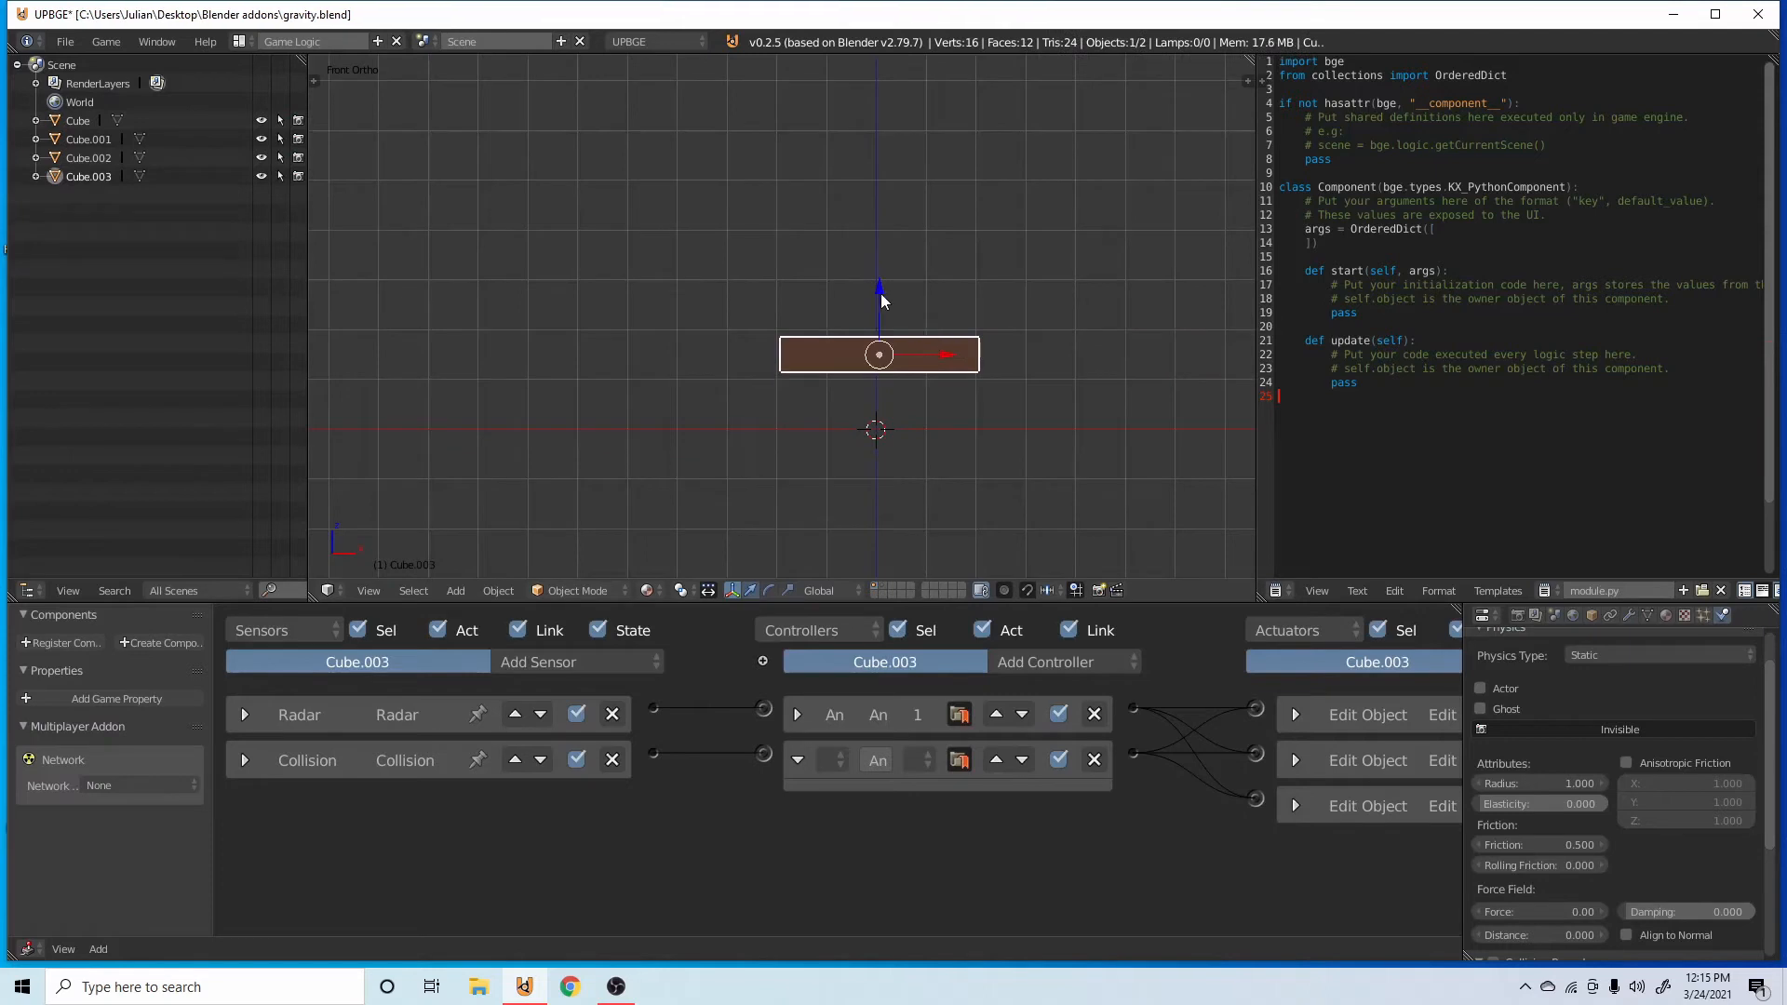
left_click(1023, 590)
scroll(1018, 519, "up", 5)
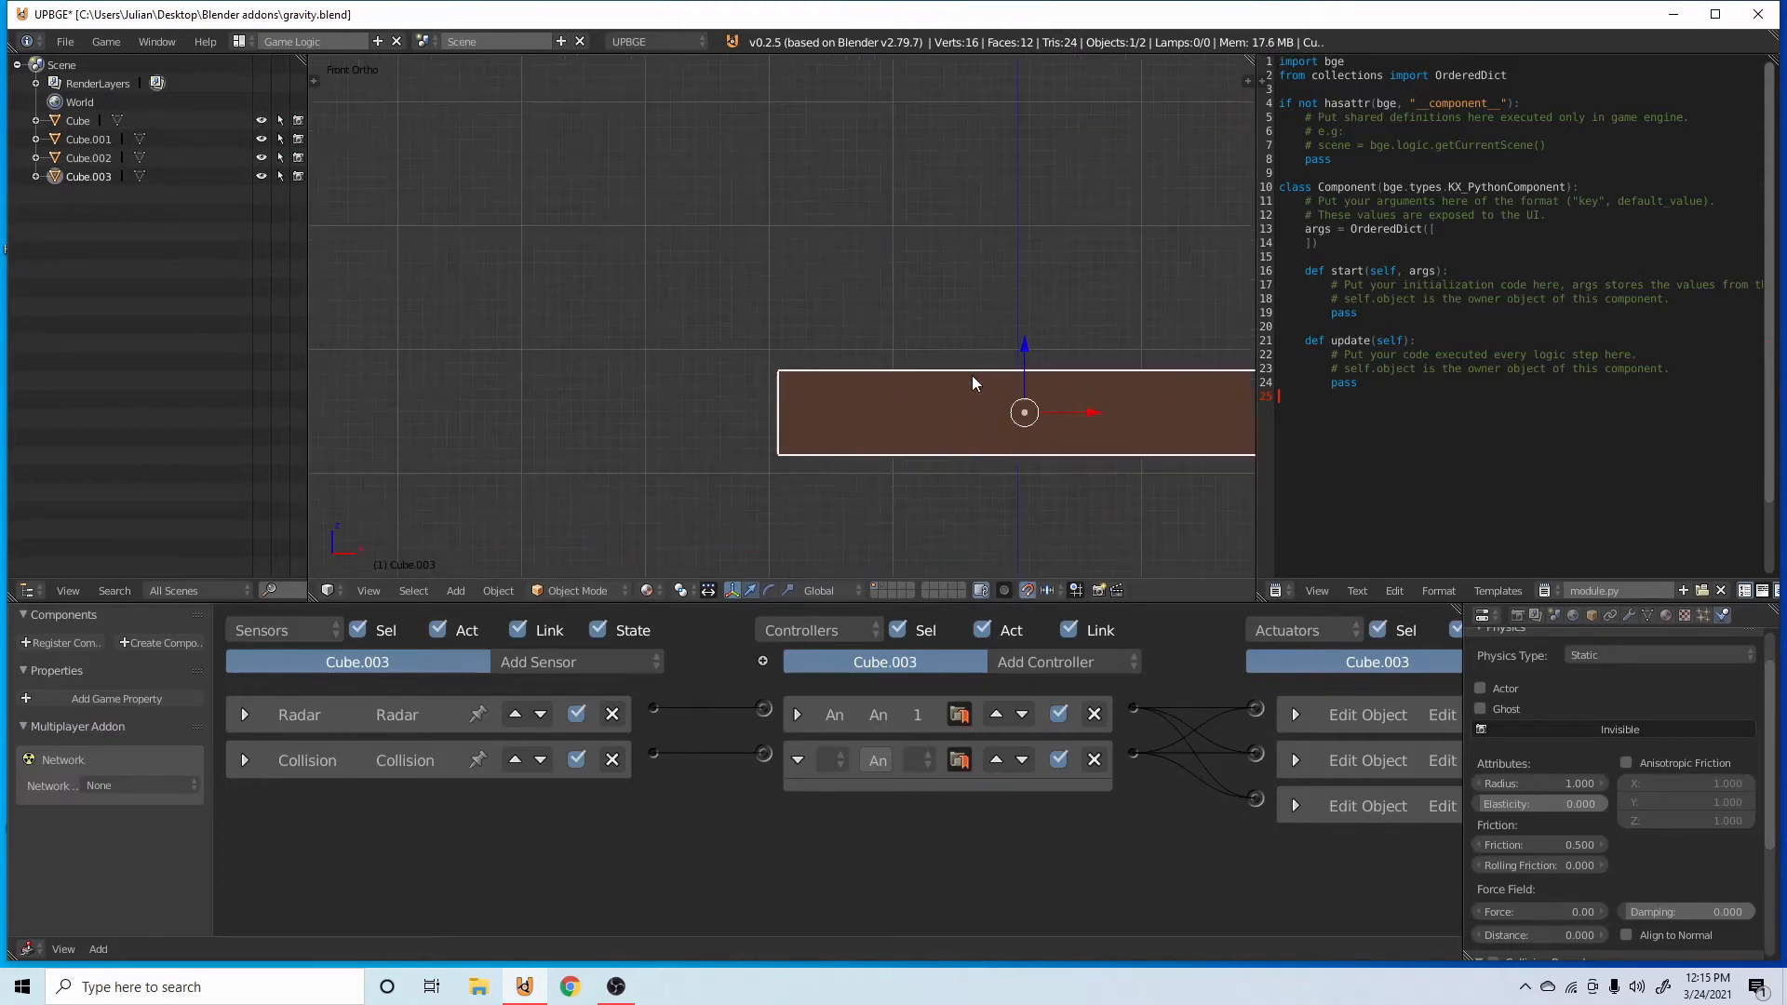
left_click_drag(1022, 356, 1080, 276)
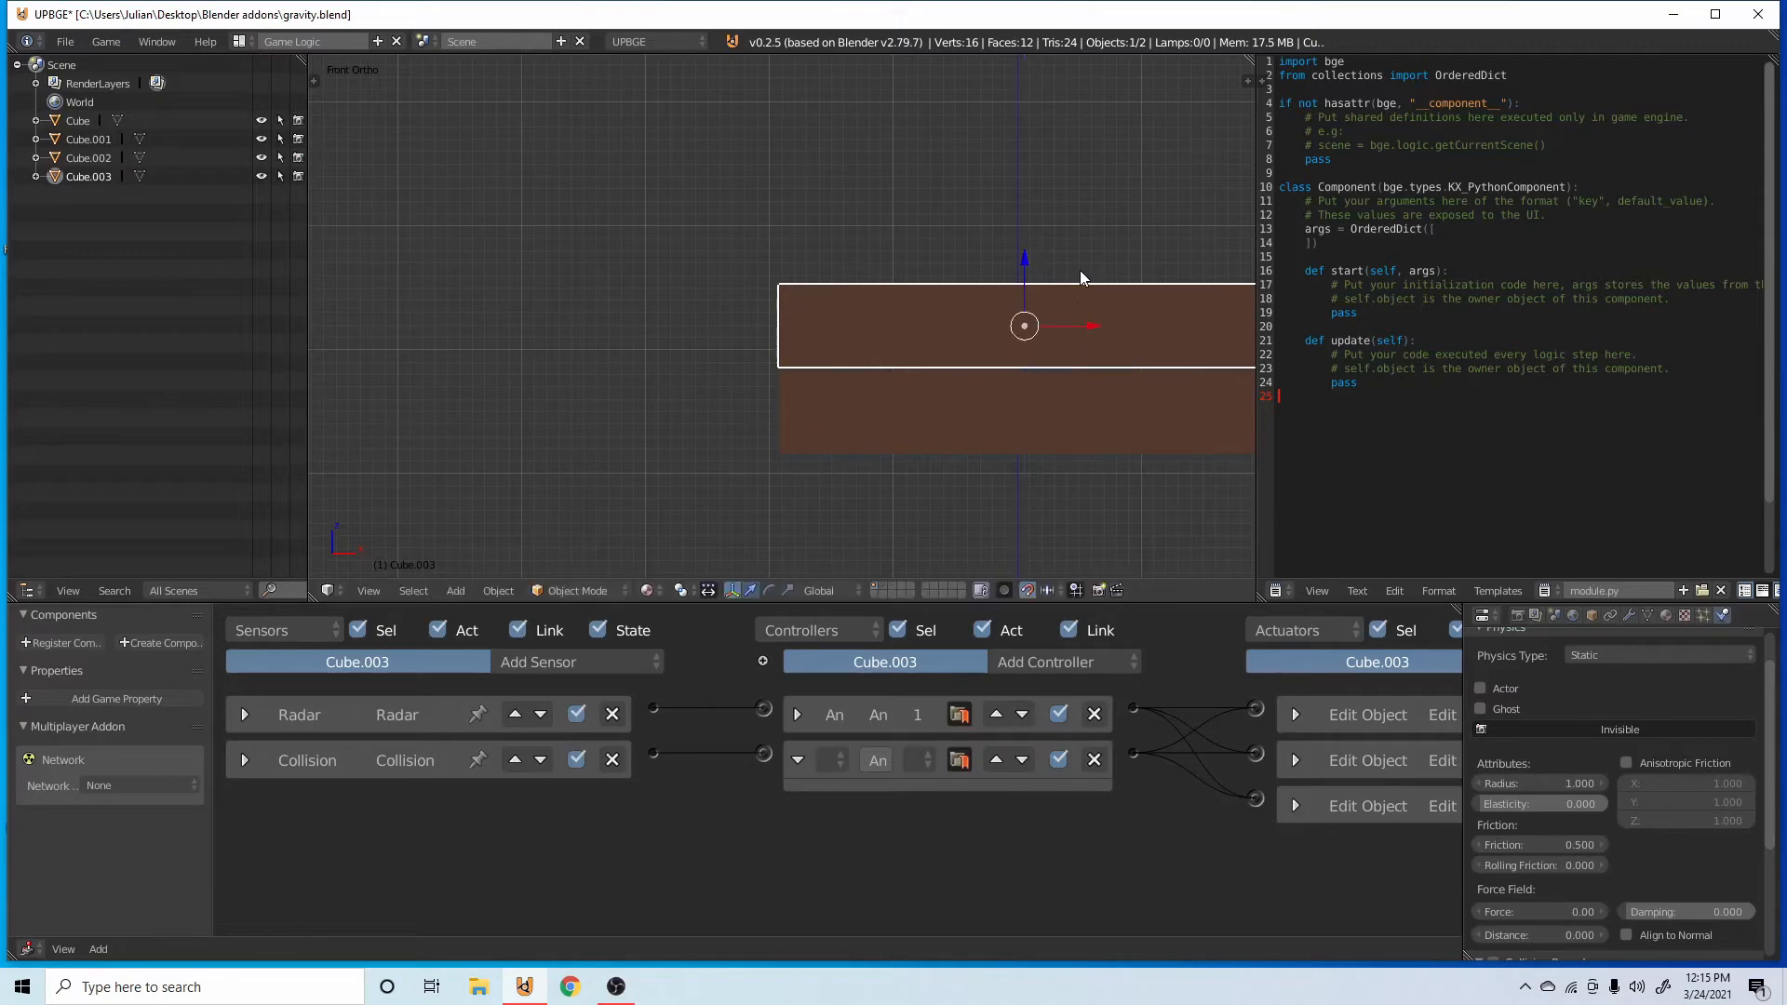
Continue the stack upward with more duplicates of the top bar along Z, and save the file.
scroll(1029, 386, "down", 4)
key("shift+d")
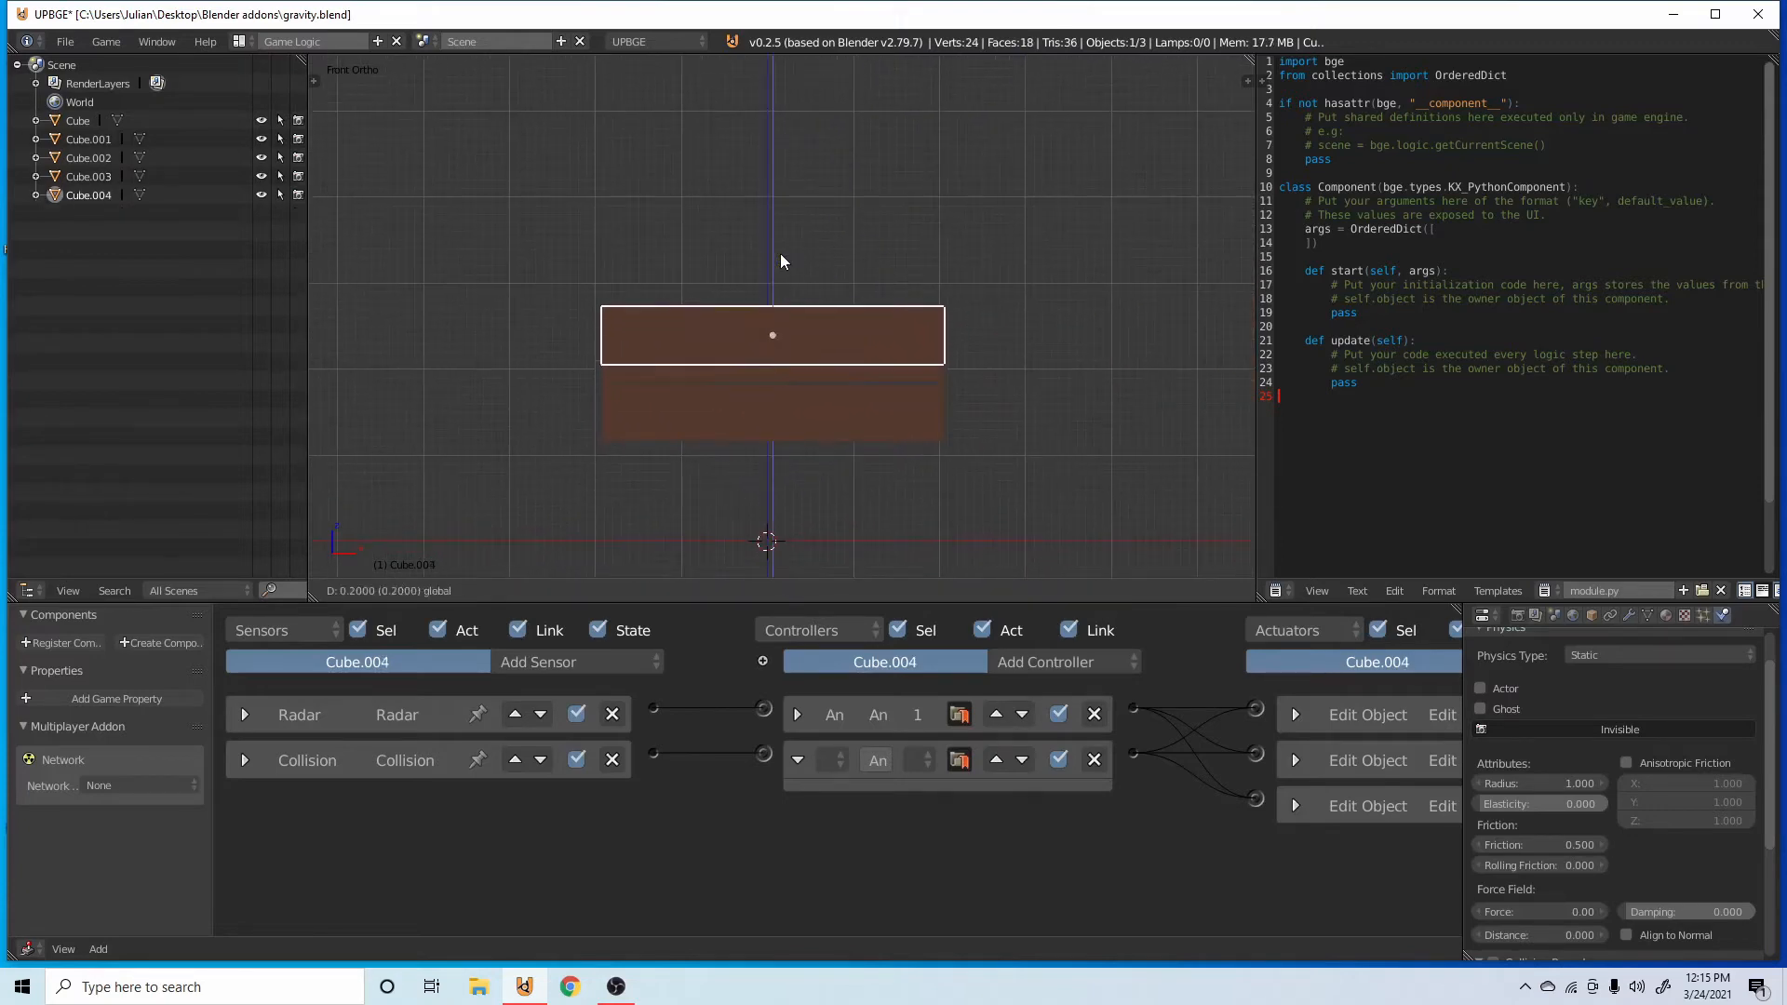
left_click(812, 226)
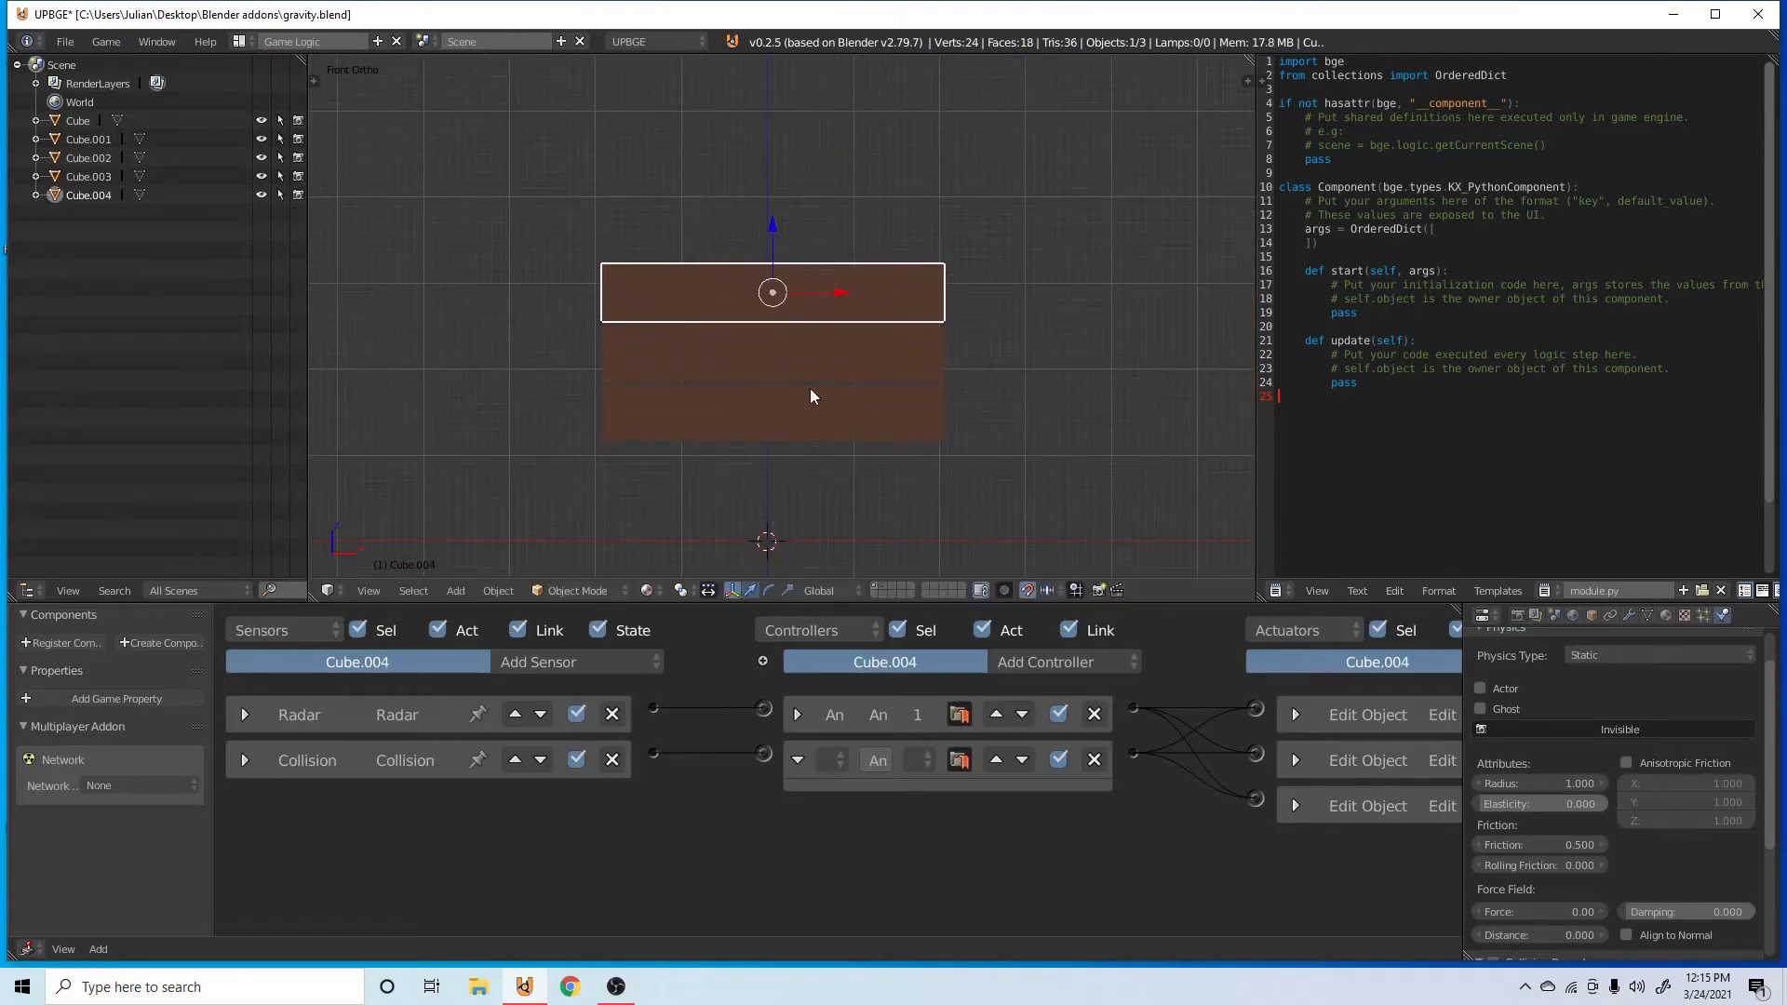
right_click(771, 354)
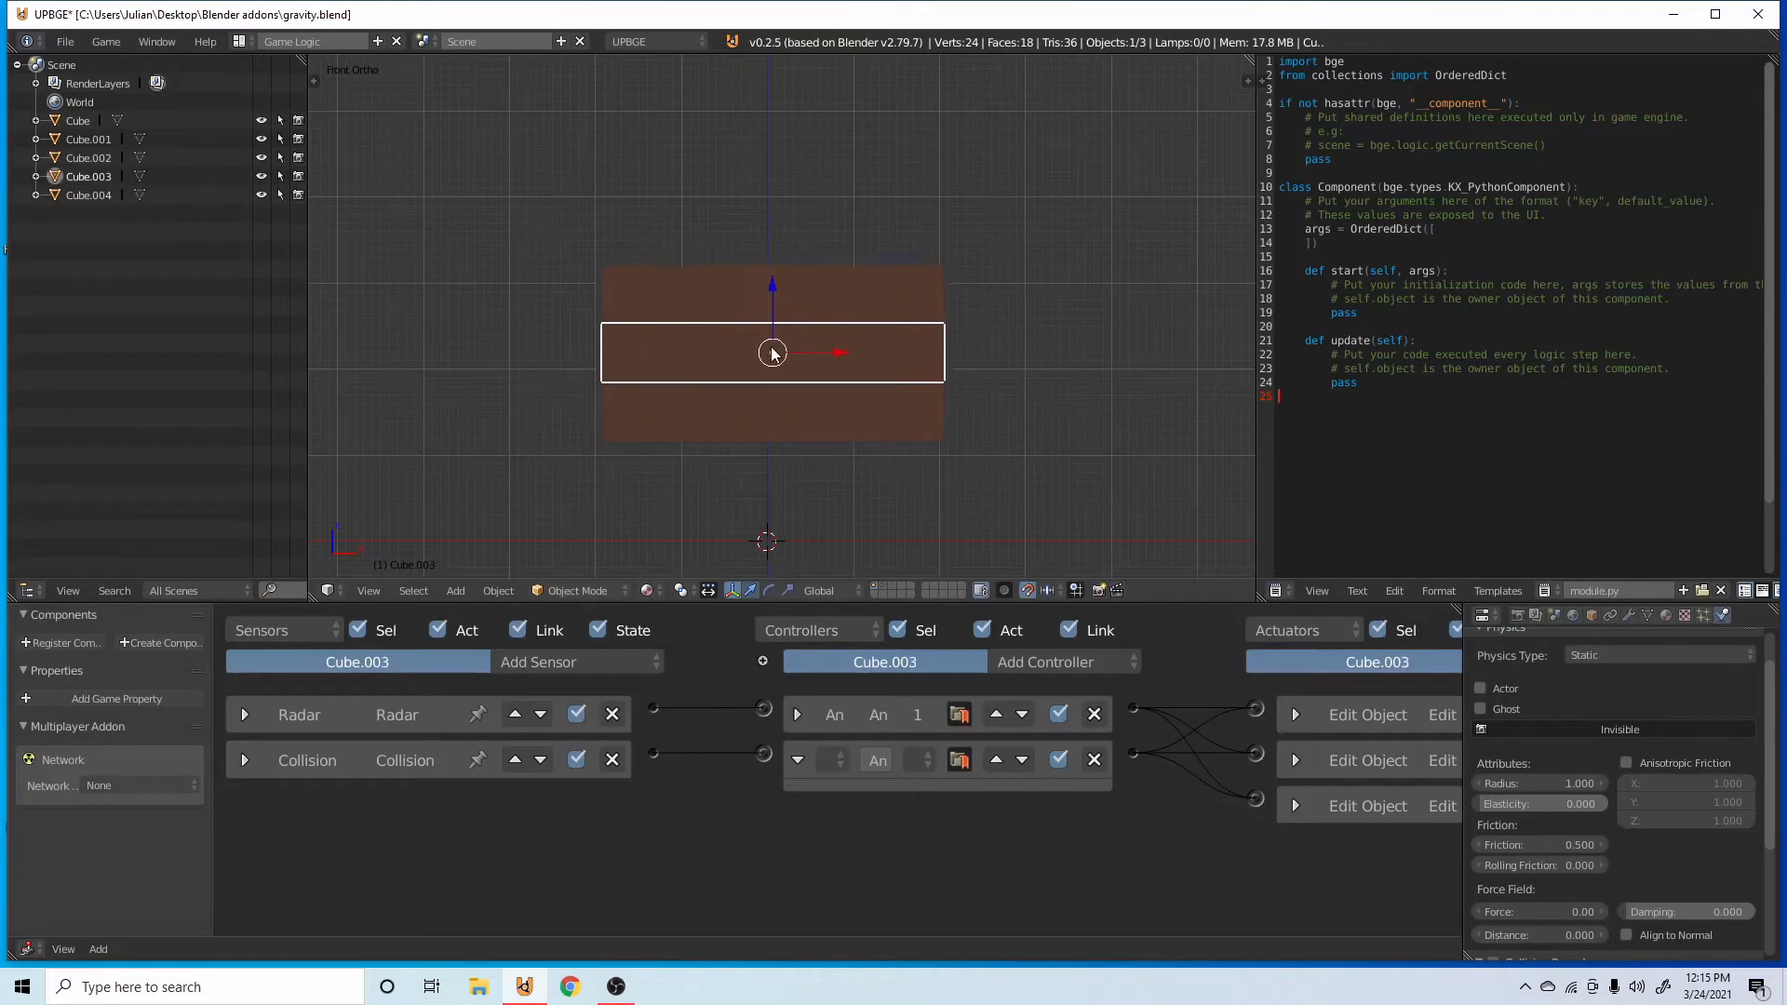
right_click(886, 313)
key("shift+d")
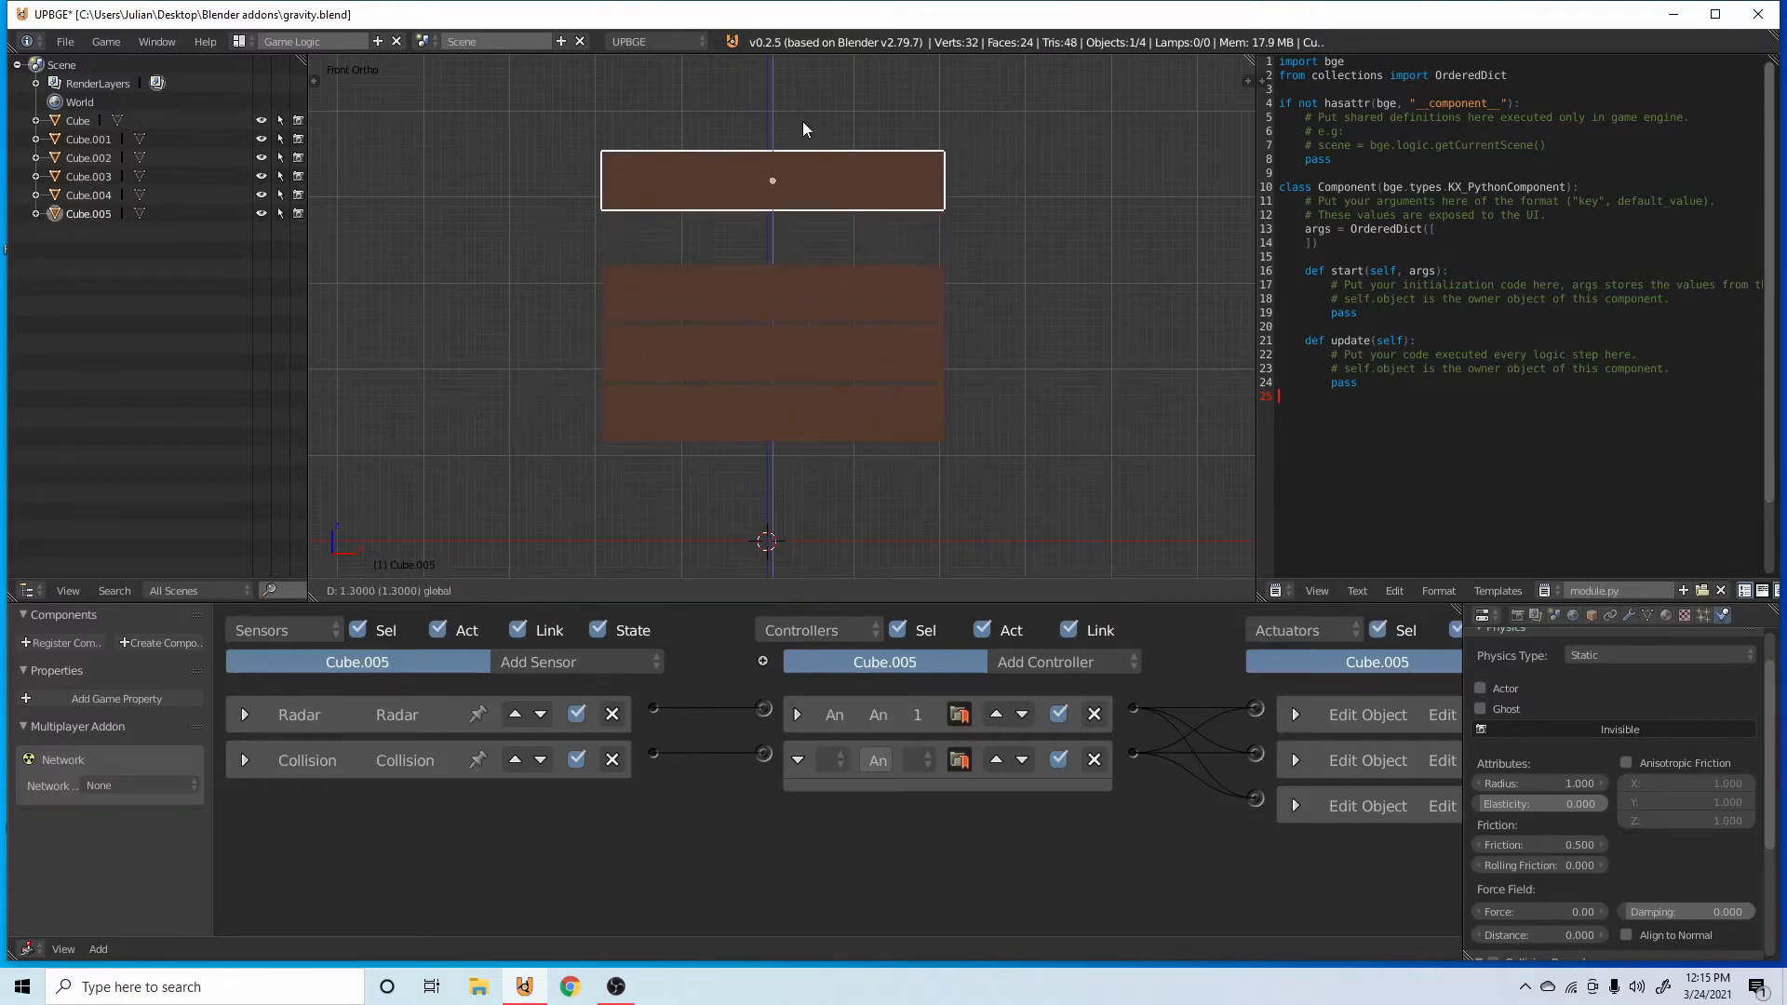
left_click(803, 171)
right_click(836, 364)
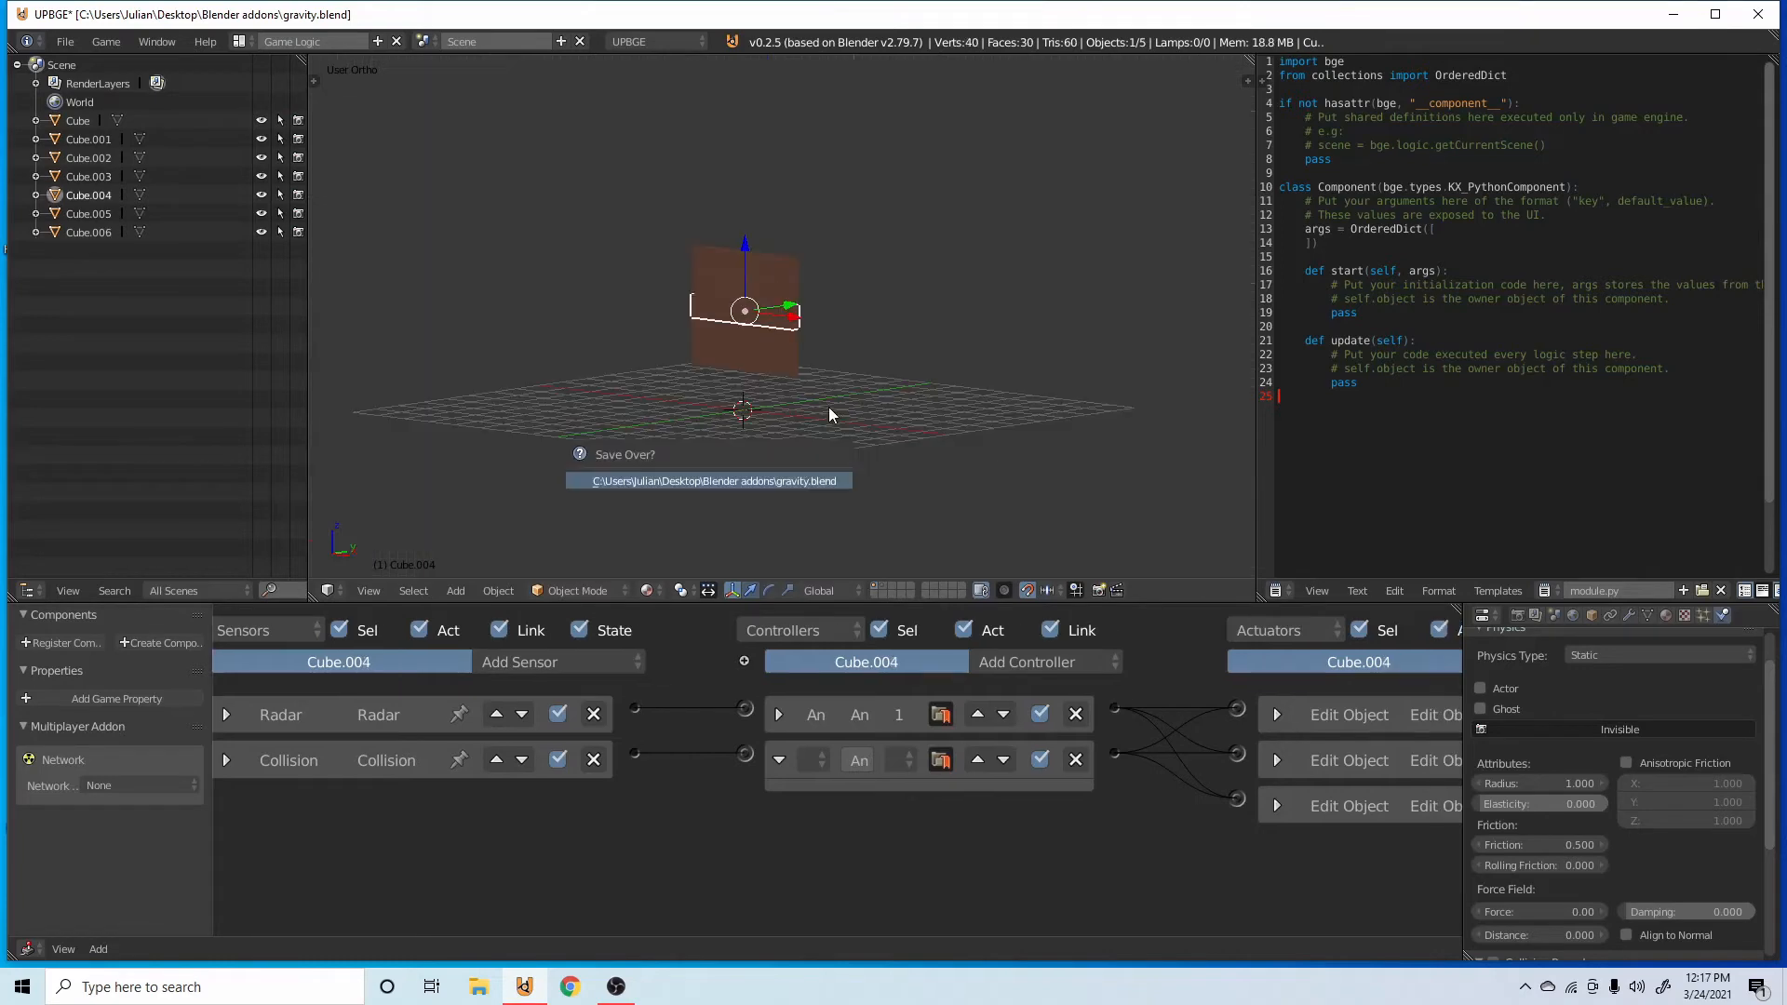
key("Return")
Select all five stacked bars, duplicate them, and move the copies 4 units along X to form an adjoining column.
key("b")
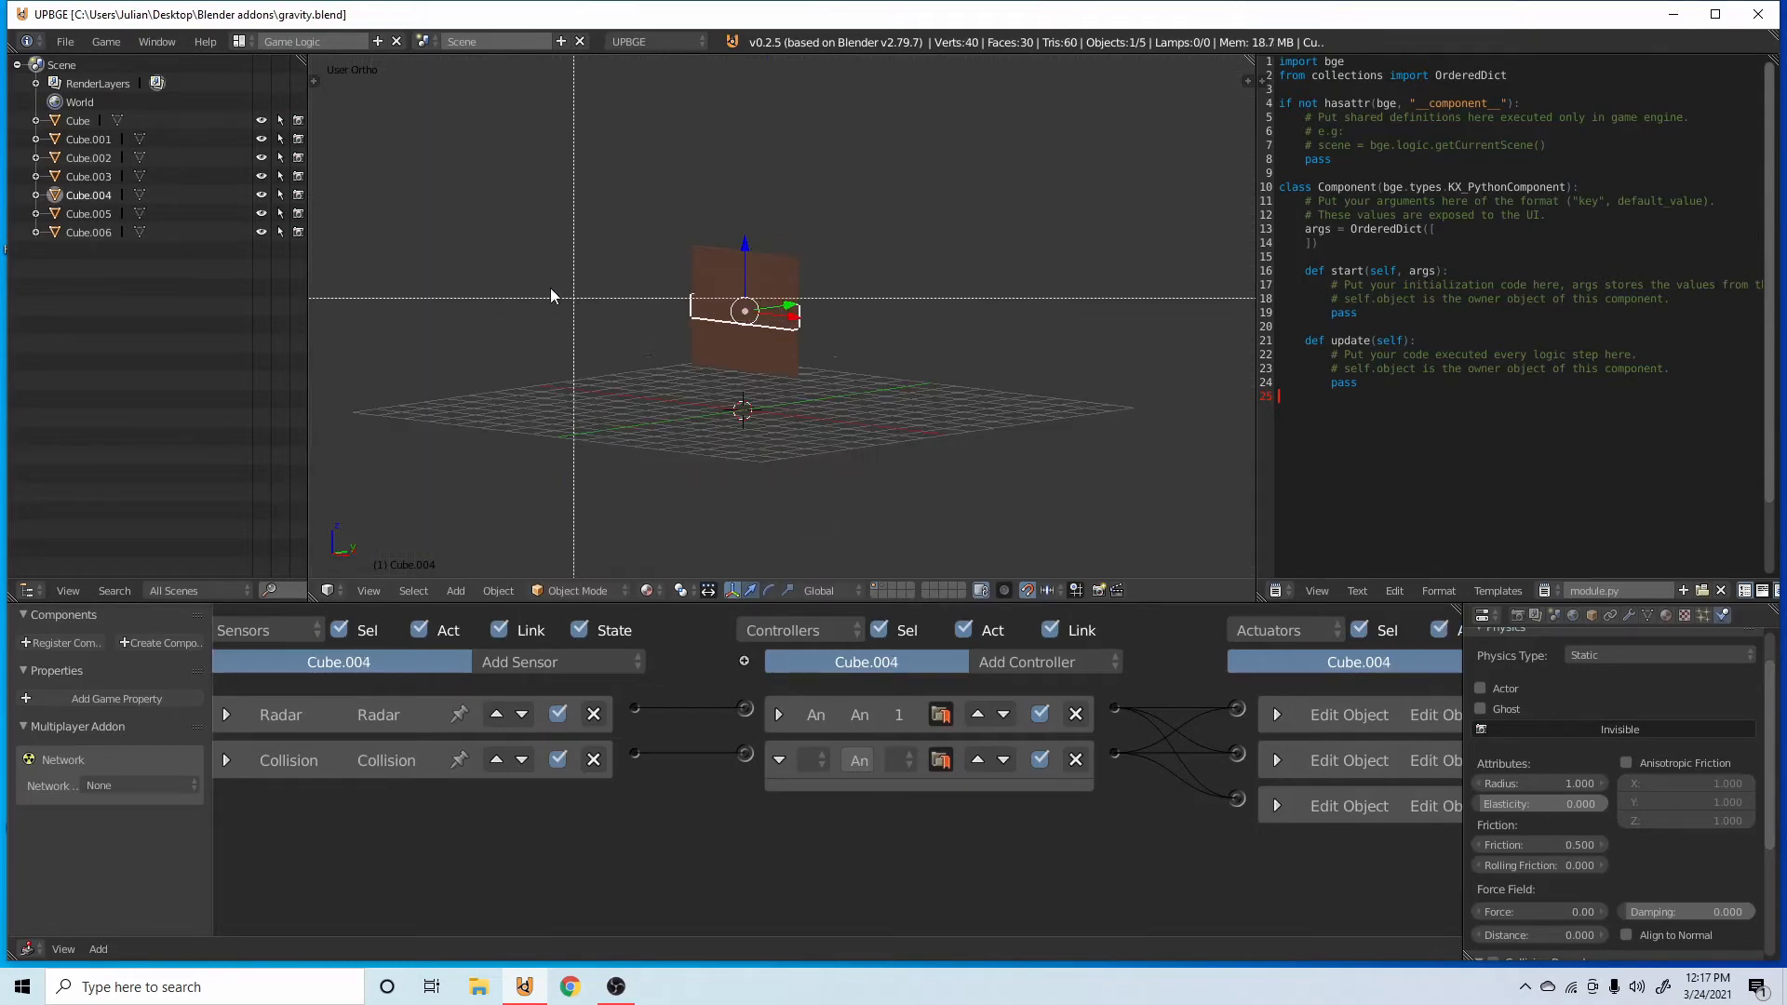
left_click_drag(548, 271, 960, 421)
key("b")
left_click_drag(606, 190, 1015, 448)
key("KP_3")
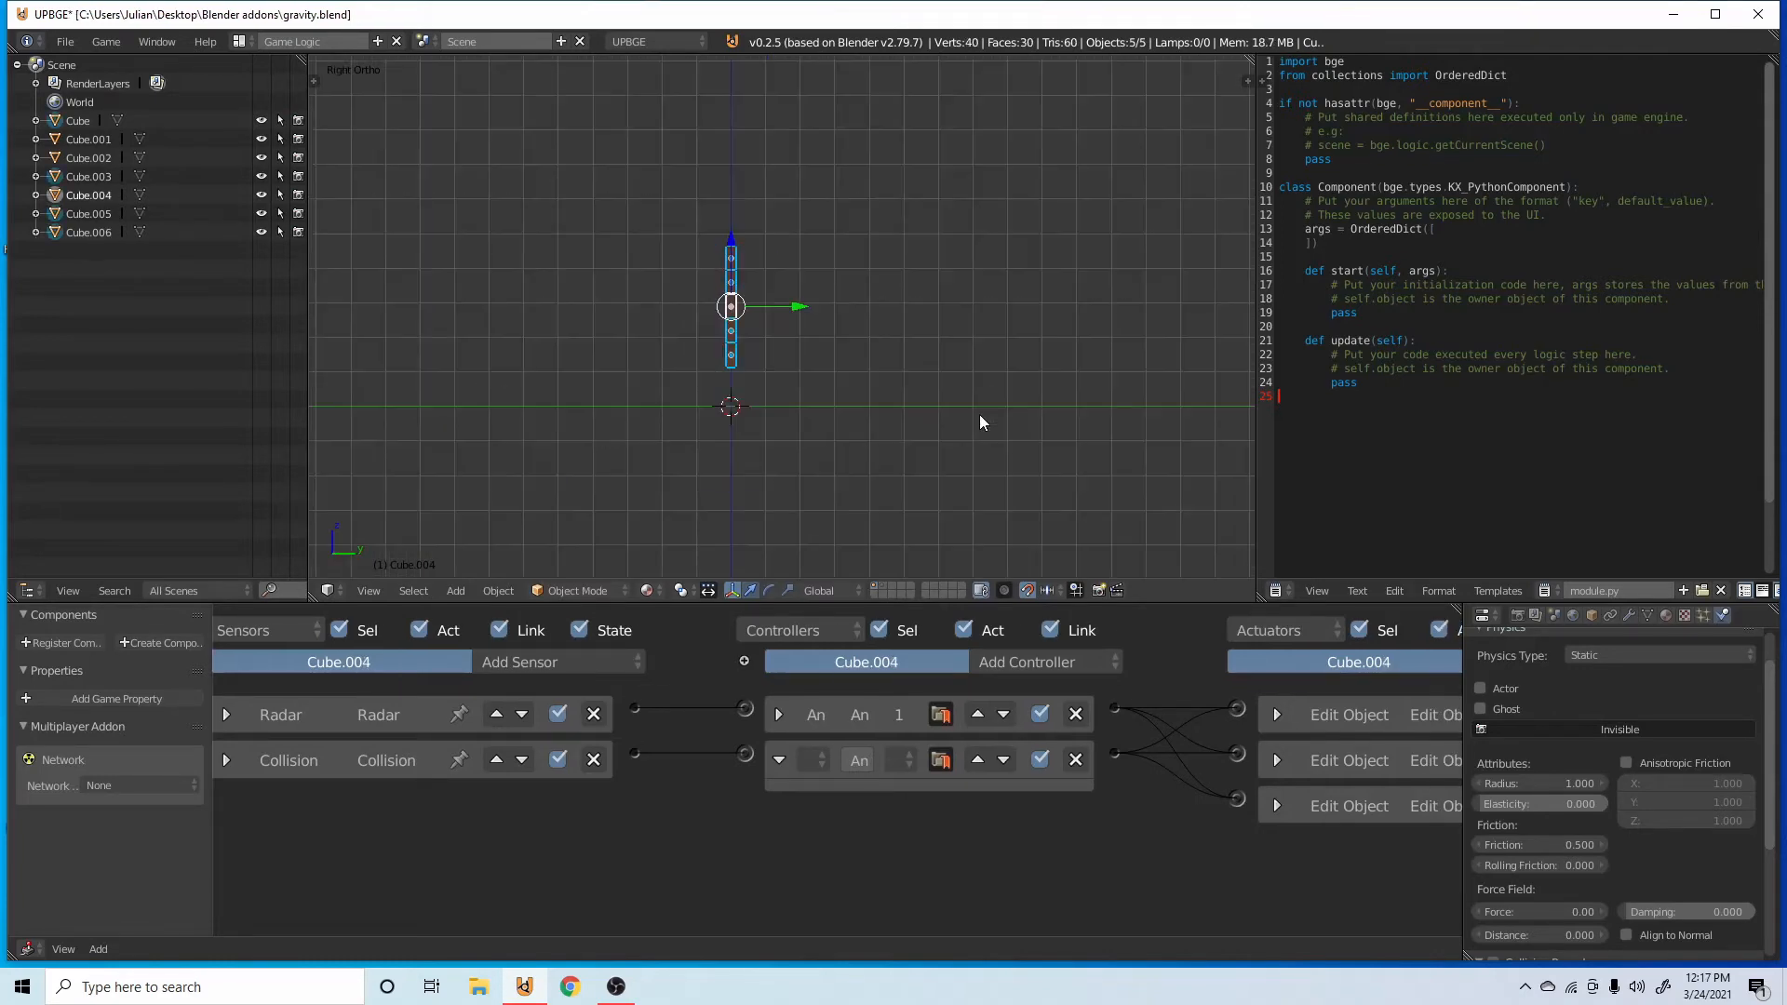
key("KP_1")
key("shift+d")
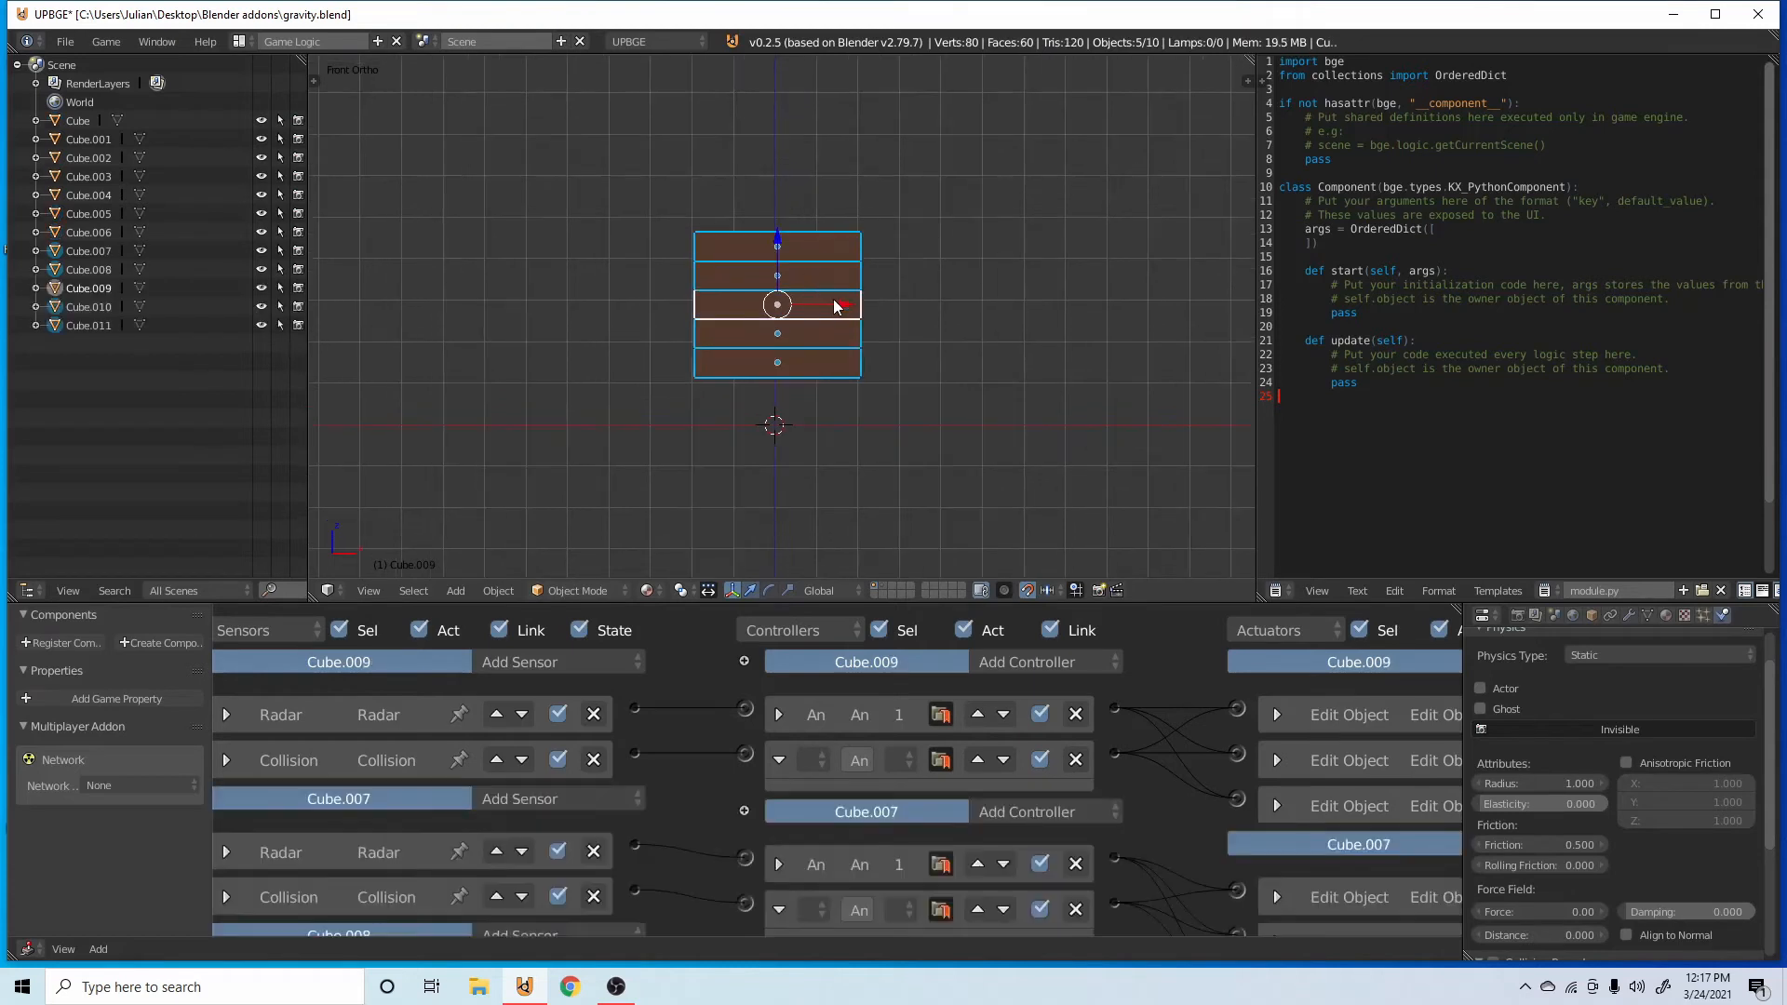
key("x")
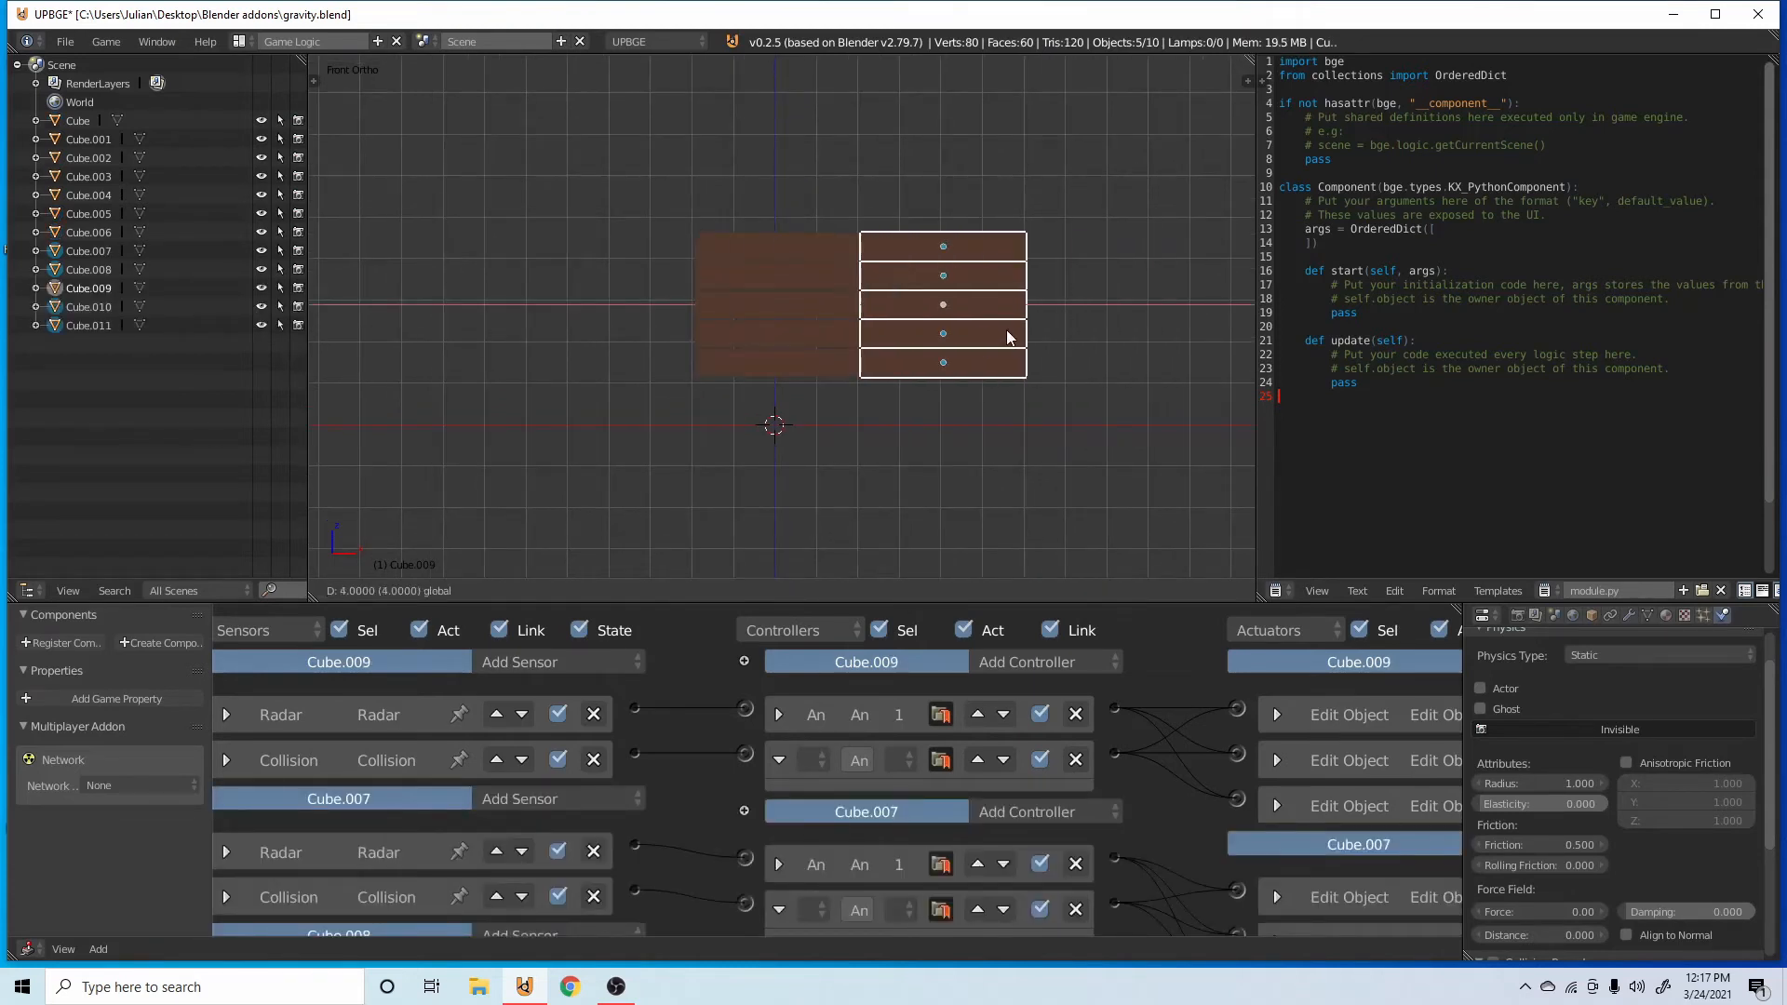
left_click(1007, 344)
Duplicate the second column's five bars and move the copies up along Z to rest on top of that column.
key("shift+d")
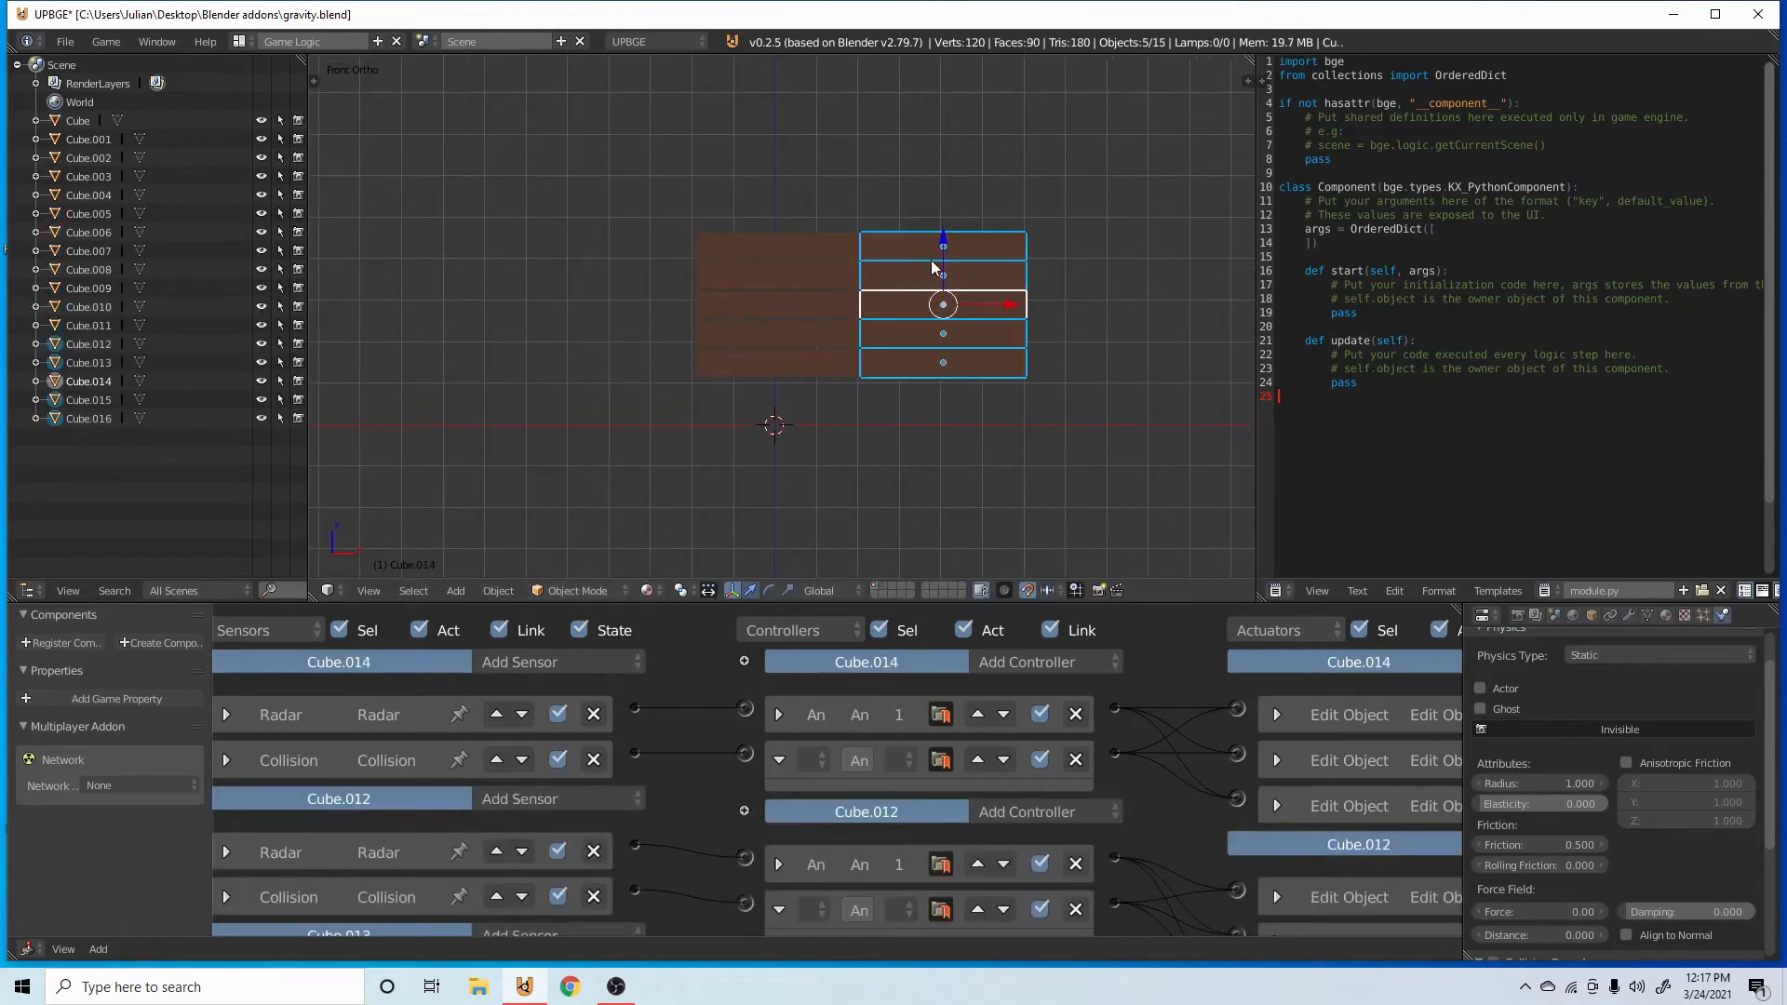
key("z")
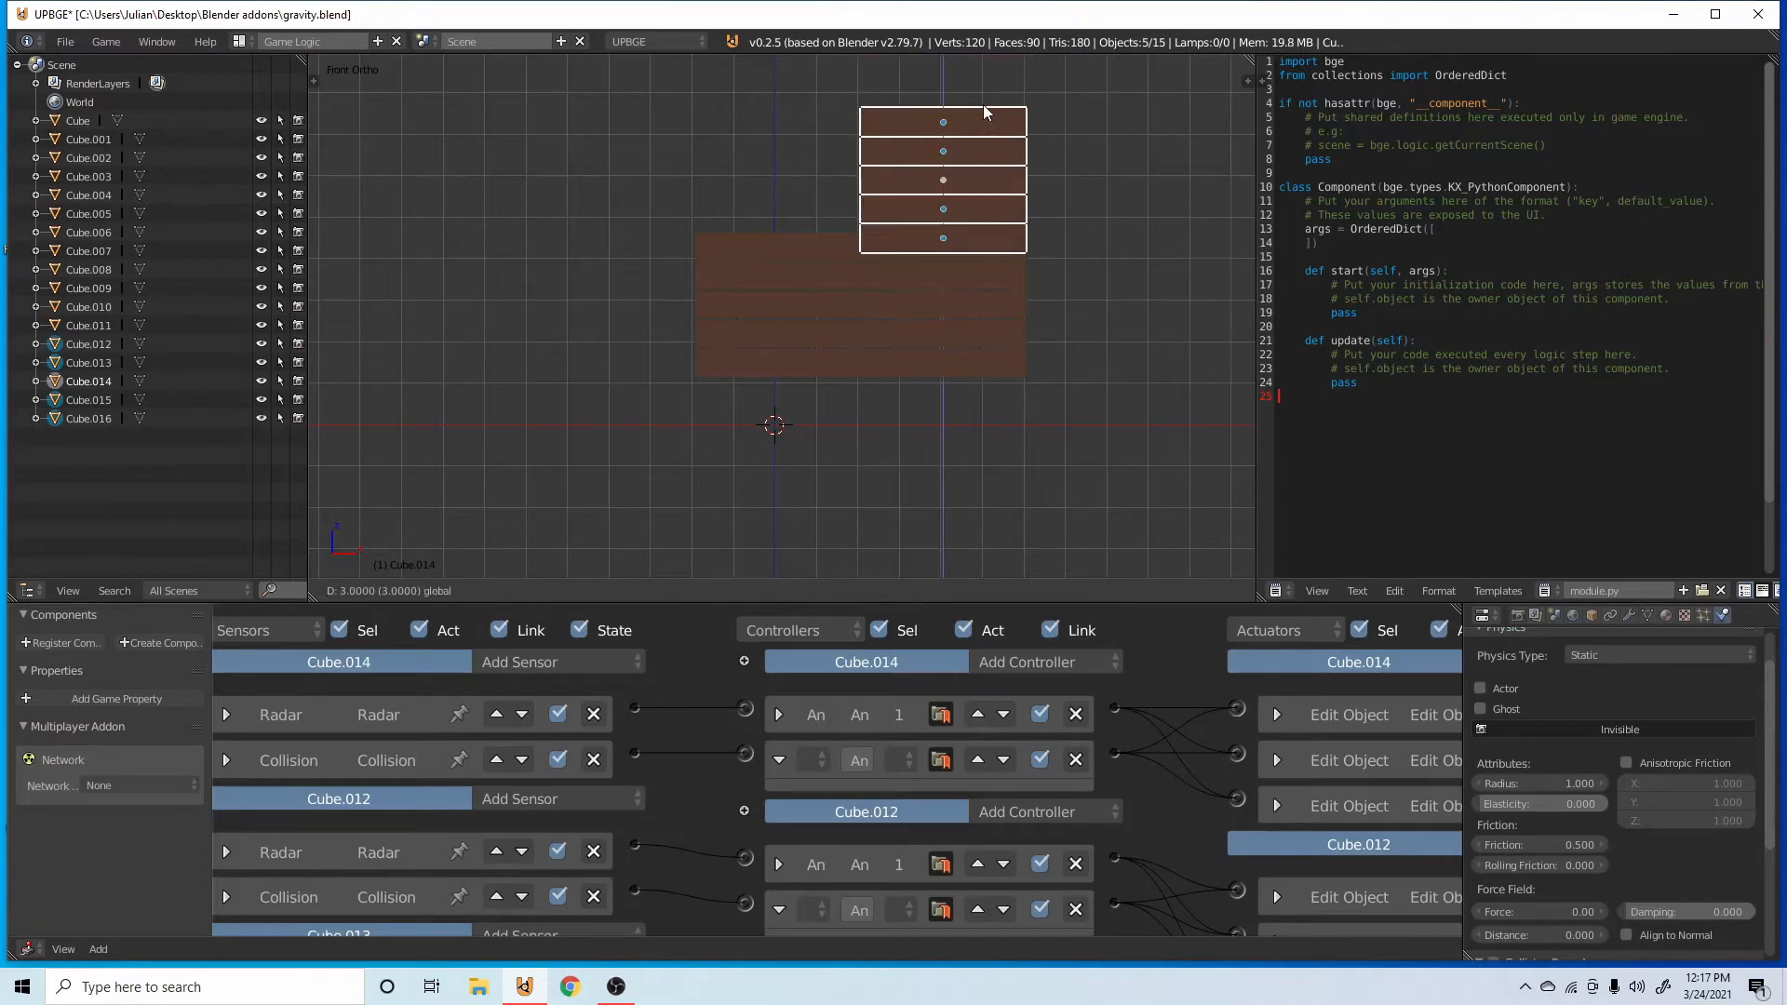
left_click(986, 100)
scroll(965, 228, "up", 5)
middle_click_drag(960, 223, 739, 538, "shift")
left_click_drag(958, 123, 599, 215)
key("shift+d")
left_click(886, 238)
key("ctrl+z")
key("ctrl+z")
Duplicate the five upper bars, move the copies along negative X onto the first column, and save the file.
key("shift+d")
right_click(890, 266)
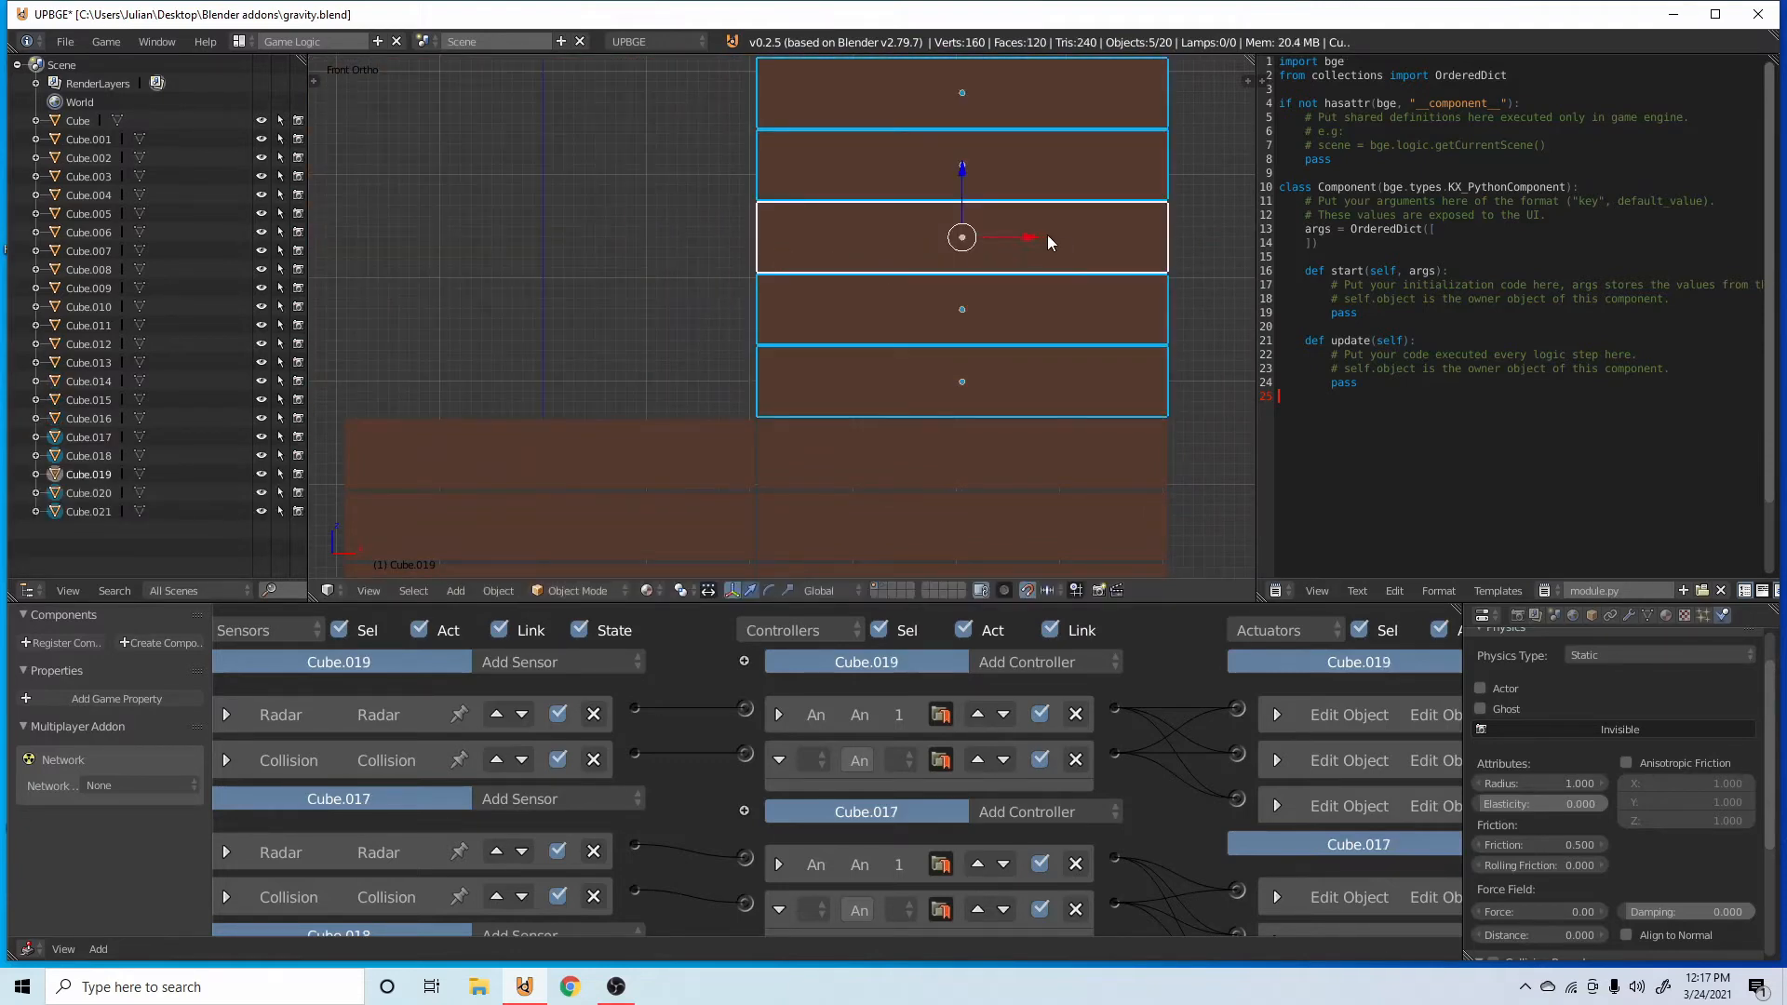
left_click_drag(1044, 235, 627, 214)
key("ctrl+s")
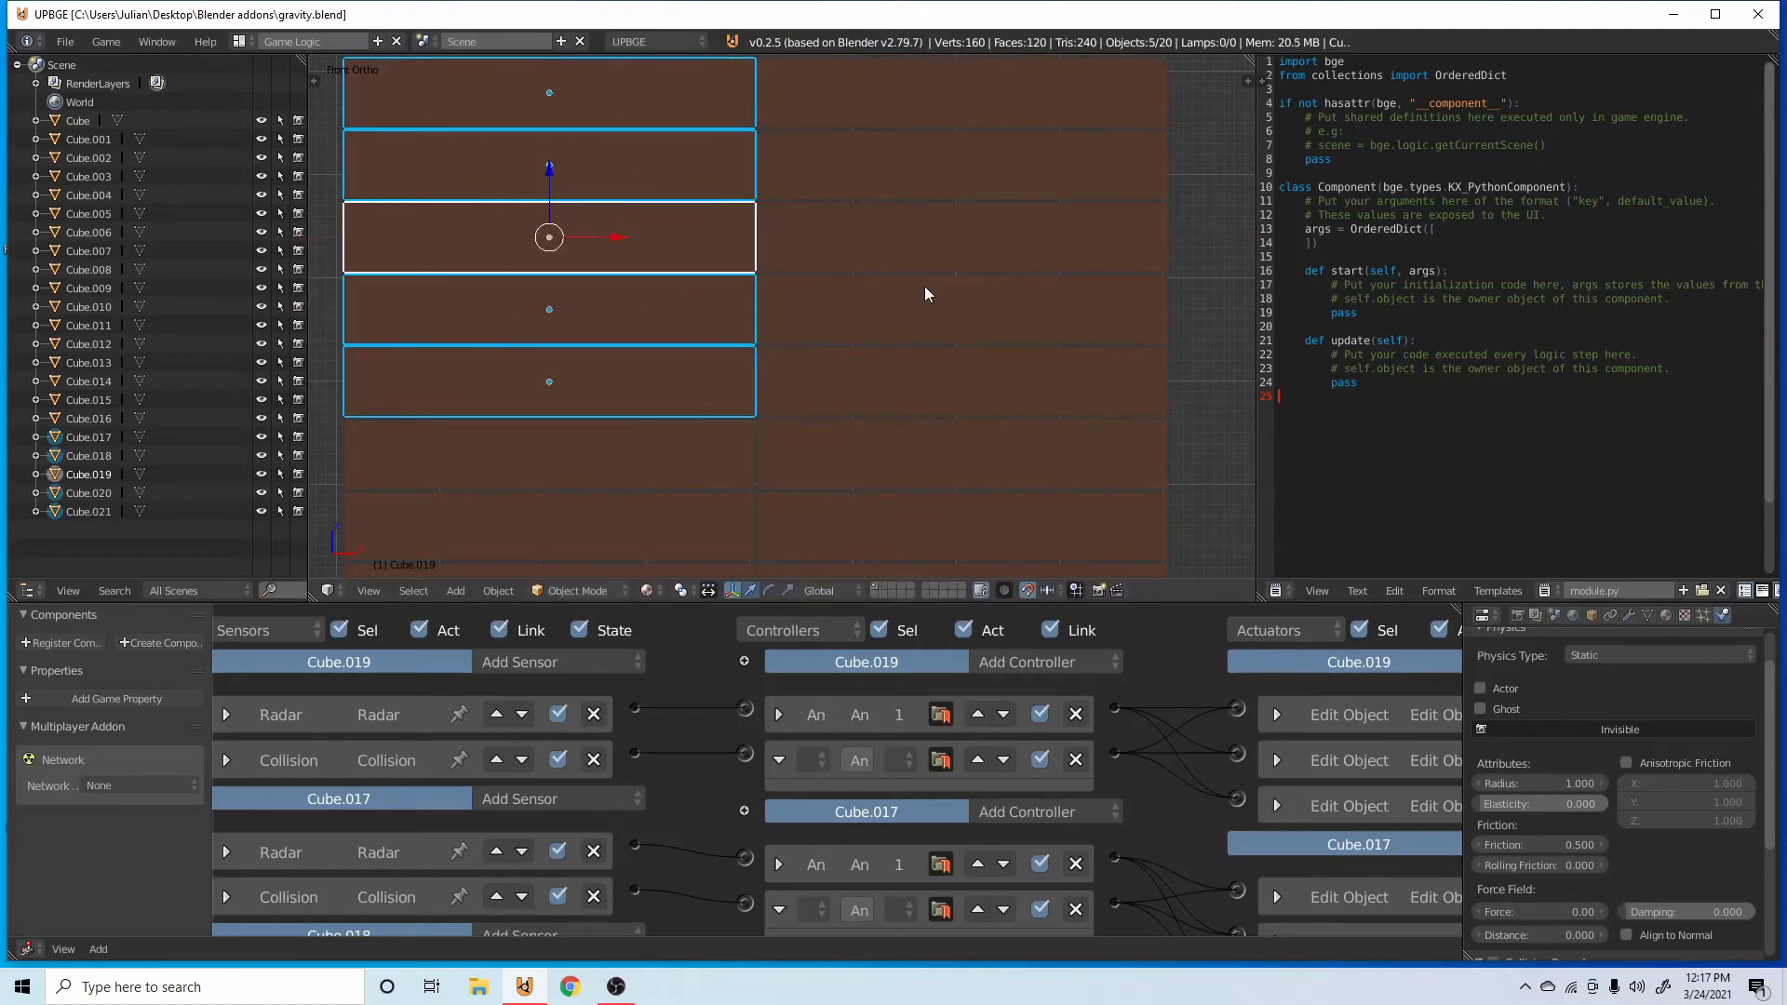
Add a camera to the scene and look through it.
scroll(931, 289, "down", 3)
middle_click_drag(945, 292, 958, 411)
right_click(818, 421)
scroll(827, 408, "up", 1)
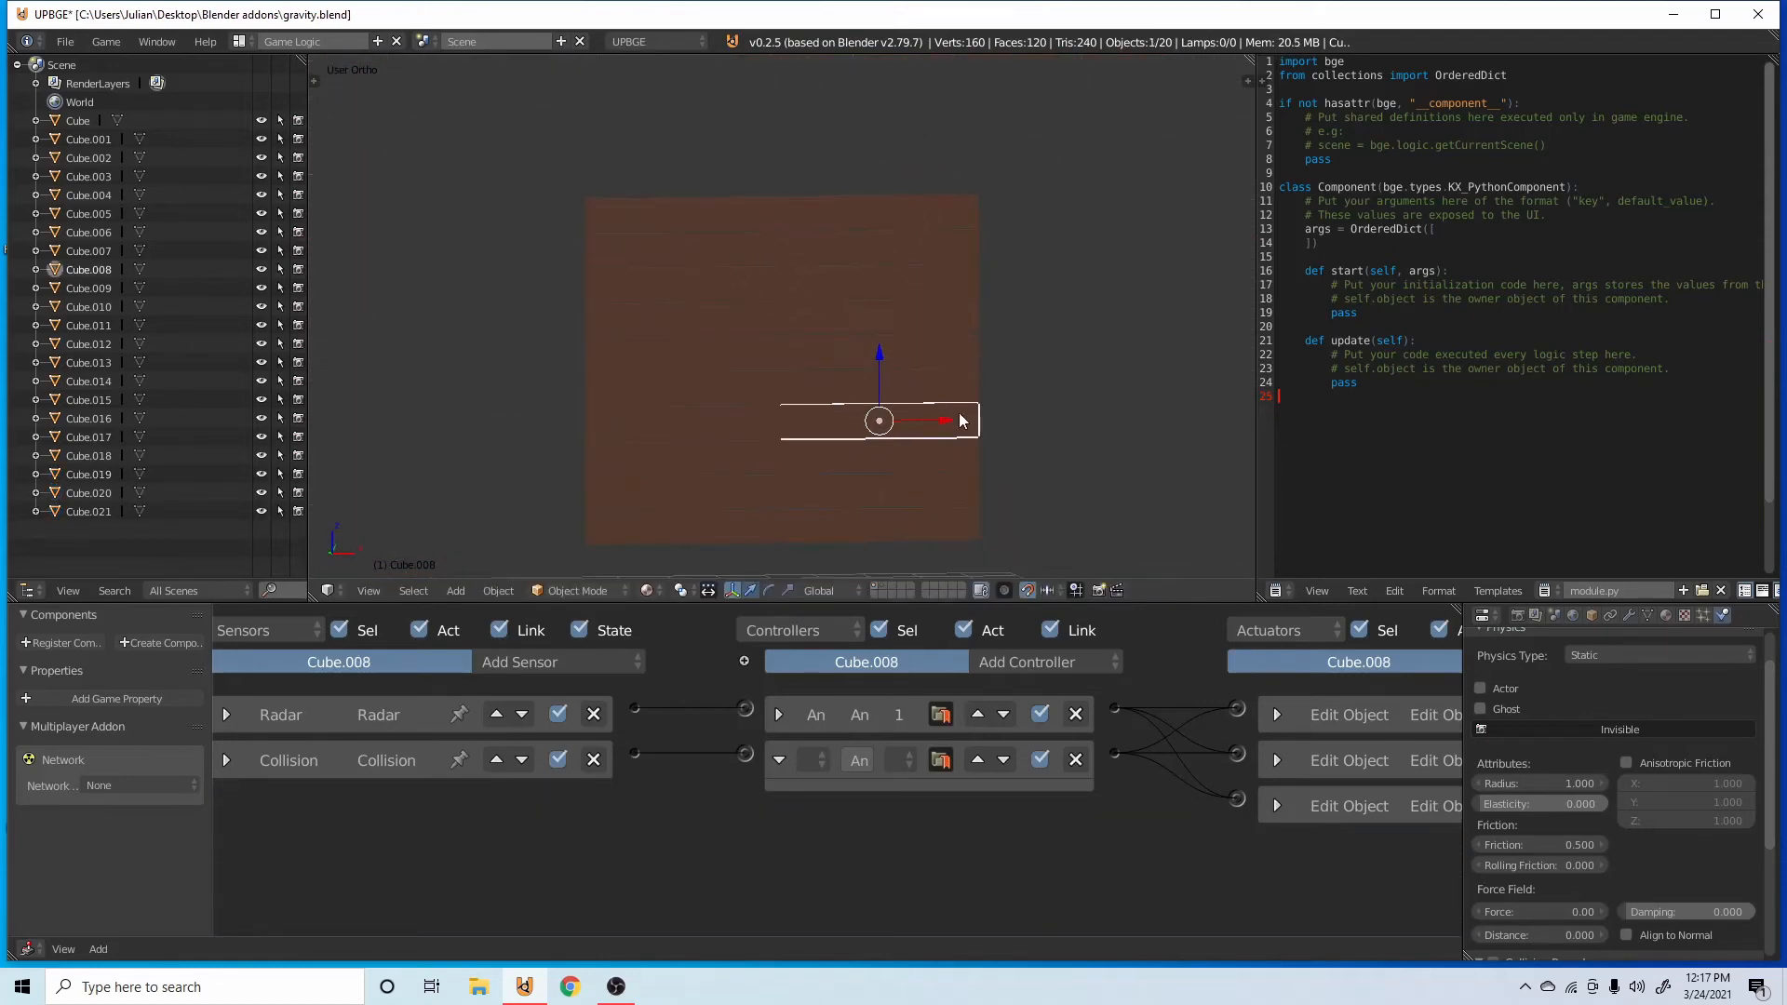
scroll(787, 499, "down", 8)
key("shift+a")
left_click(805, 525)
key("KP_0")
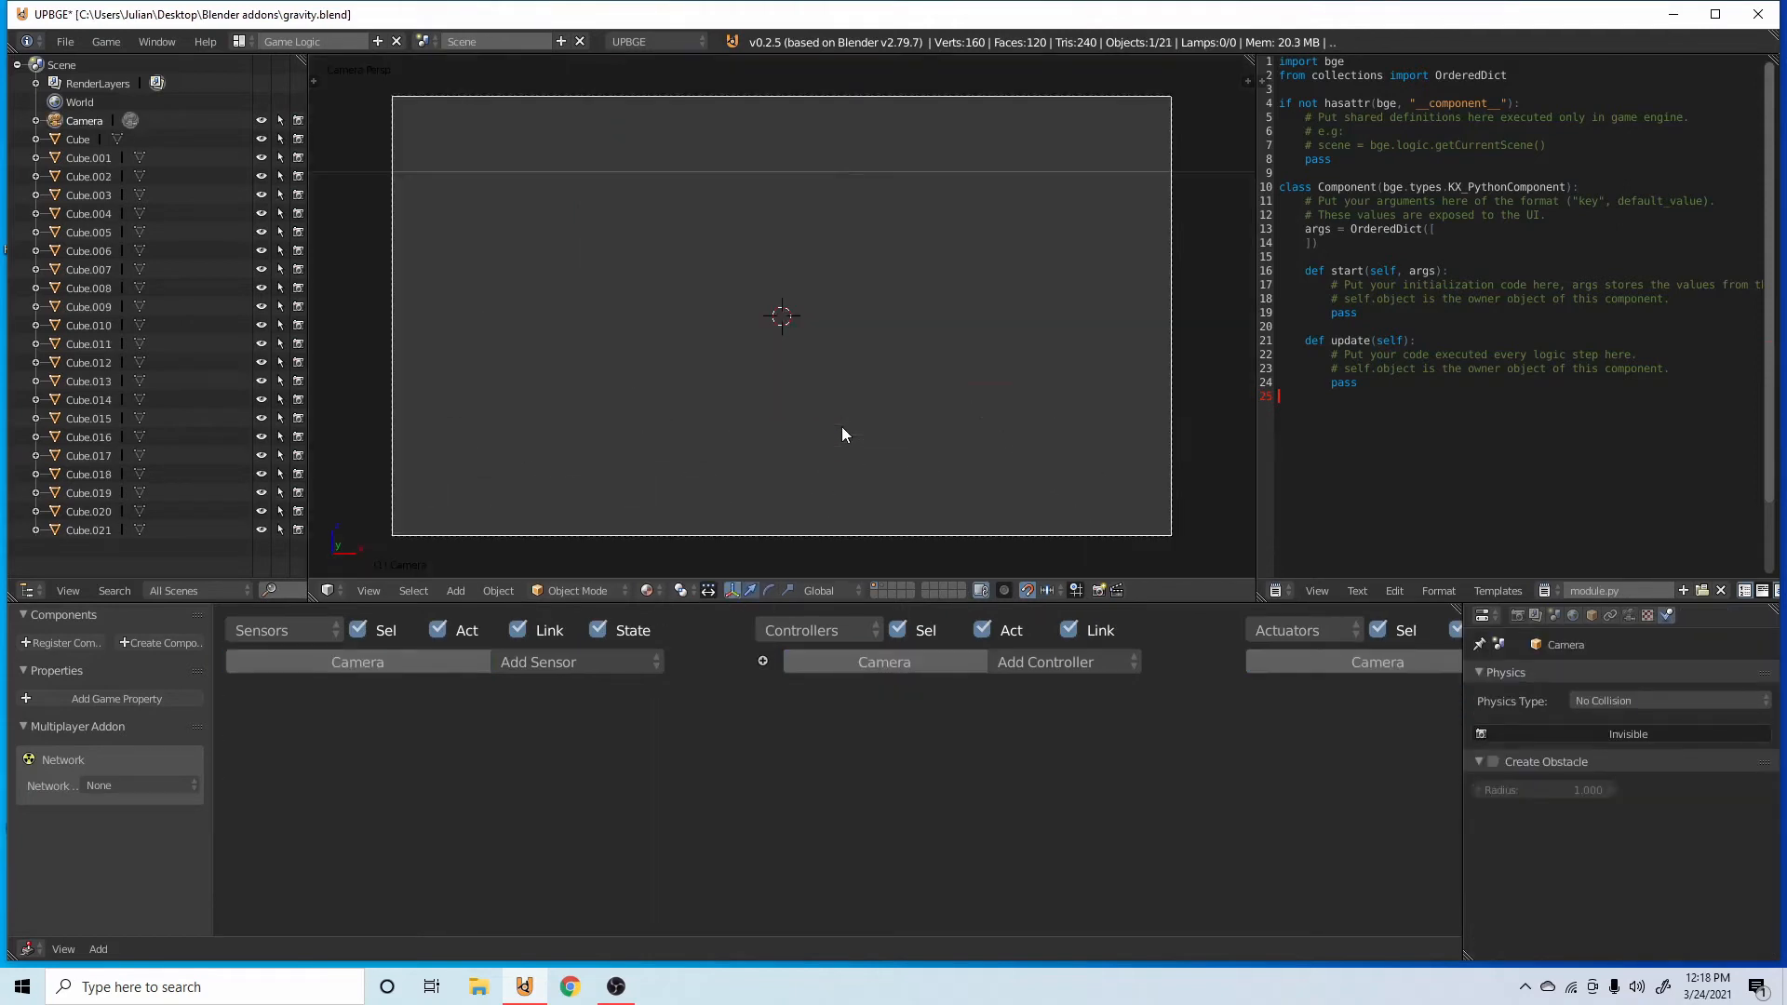
Move the camera back along its local Z axis and shift it so the wall of bars is centred in its frame.
key("g")
key("z")
key("z")
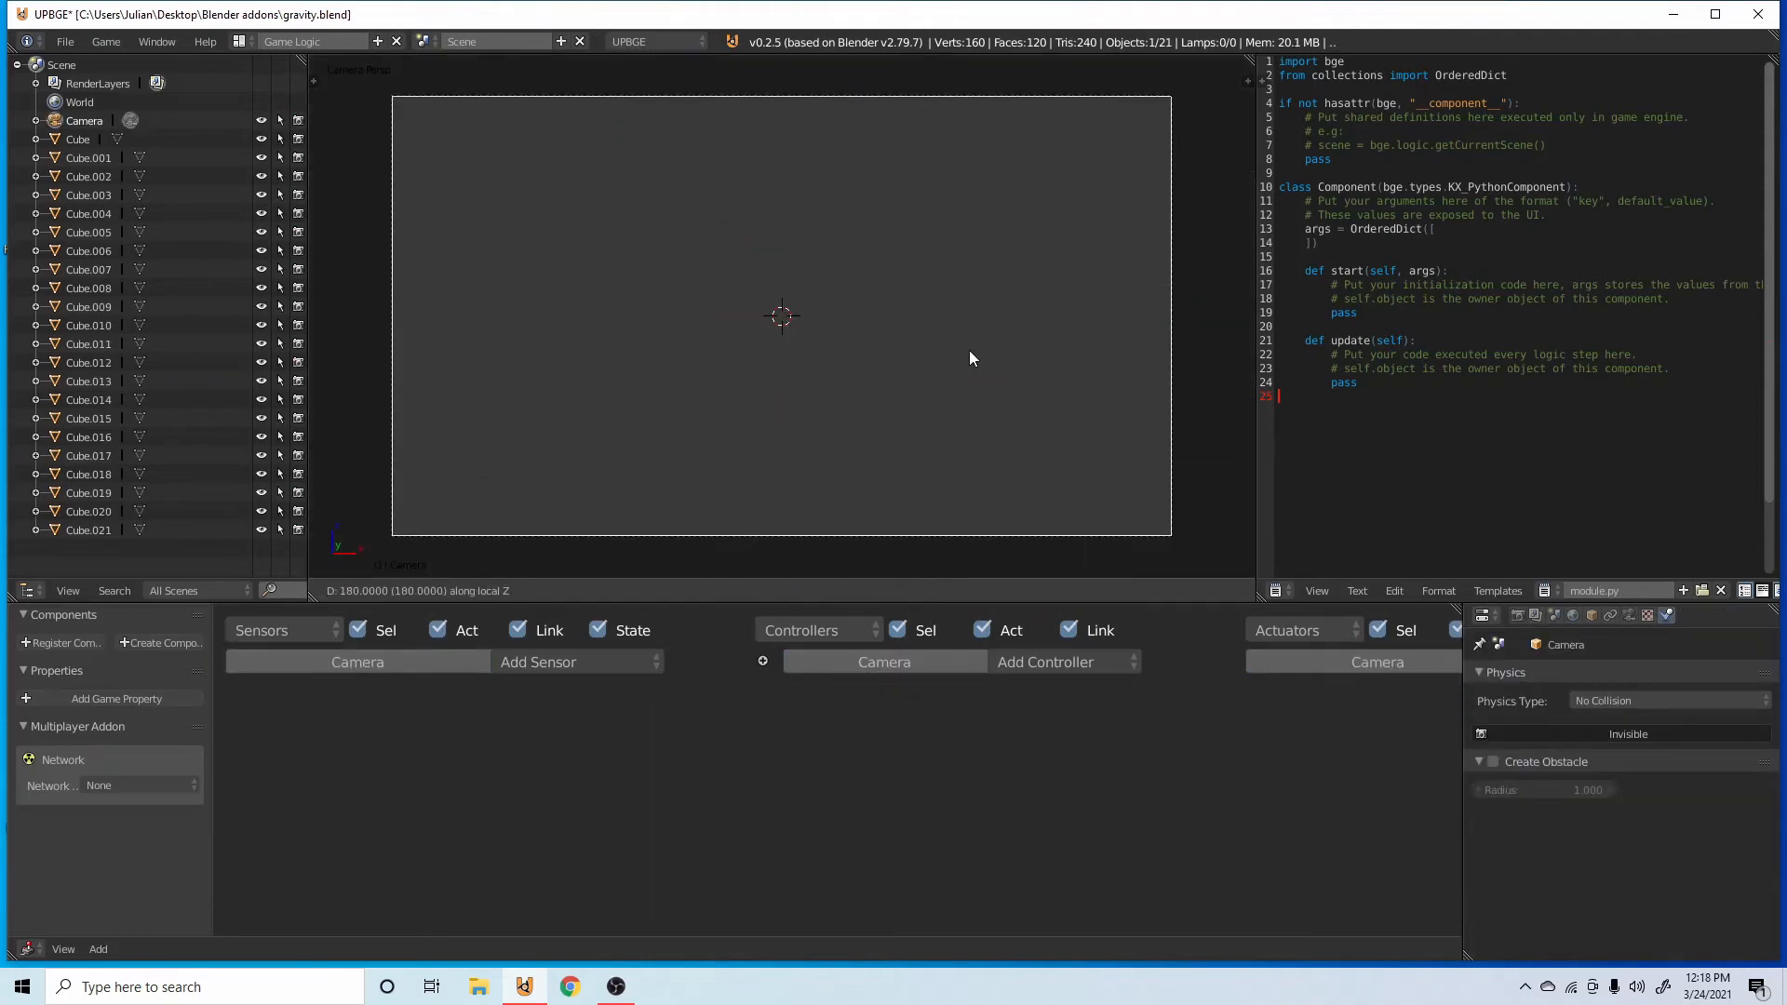
left_click(691, 338)
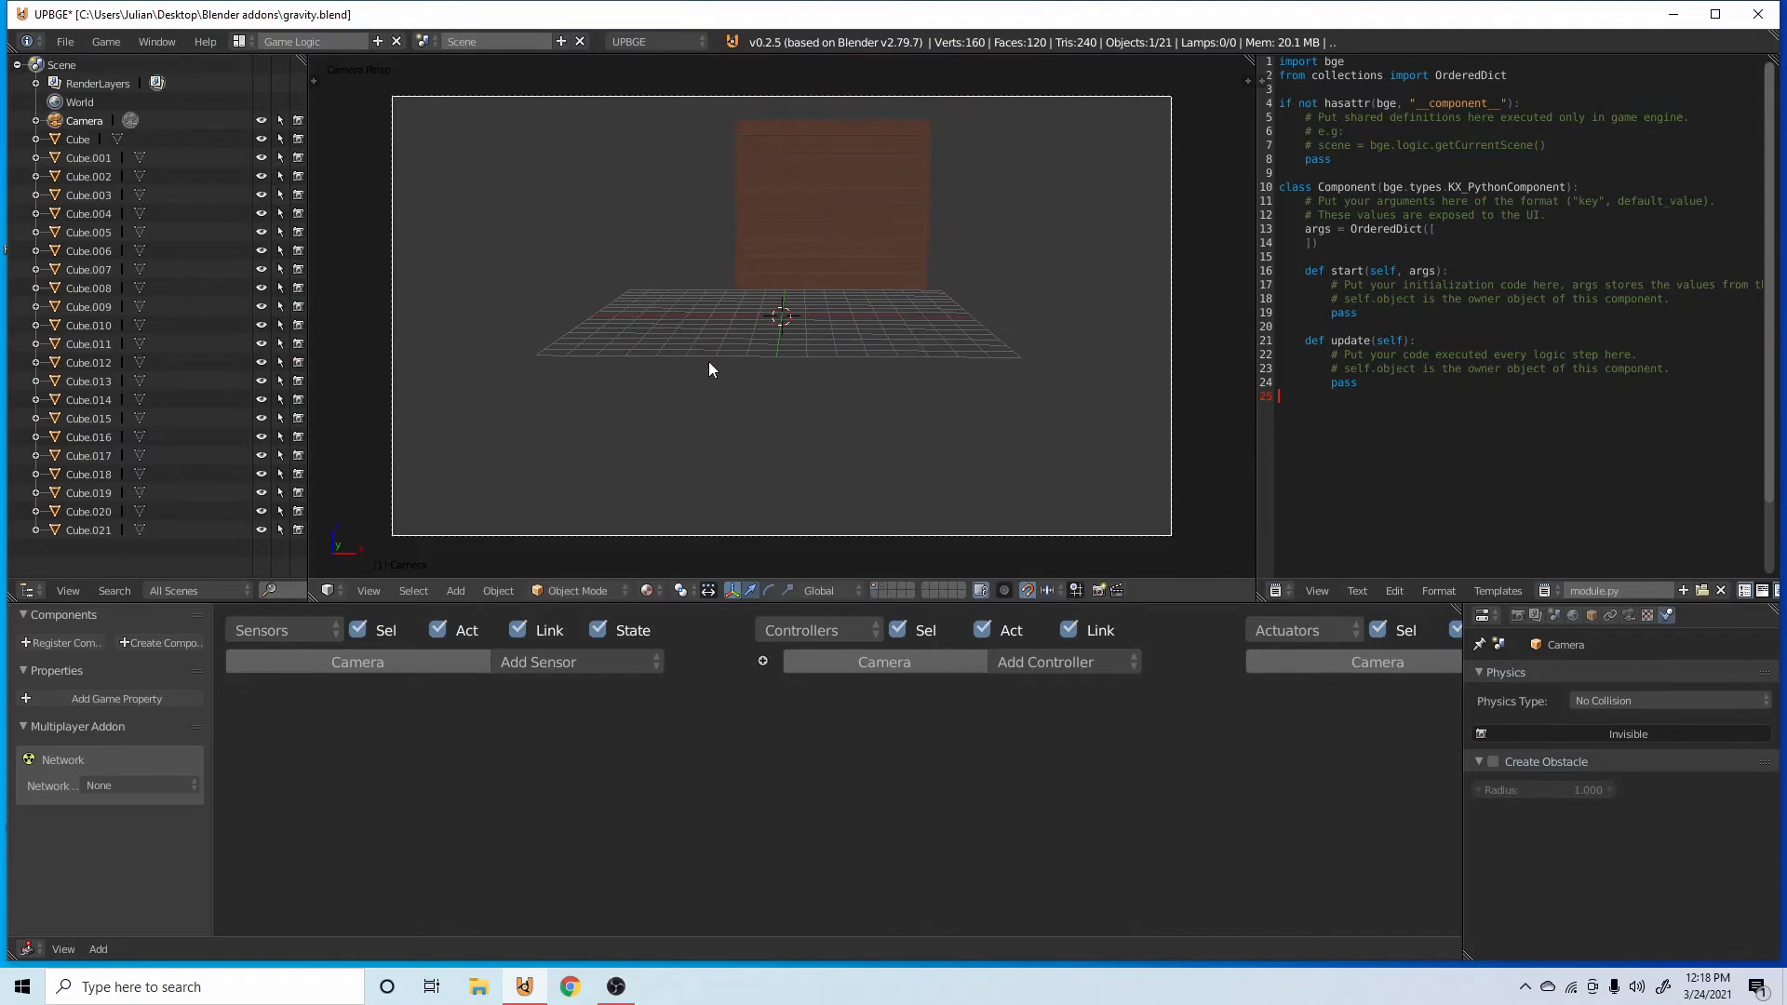
key("g")
left_click(966, 492)
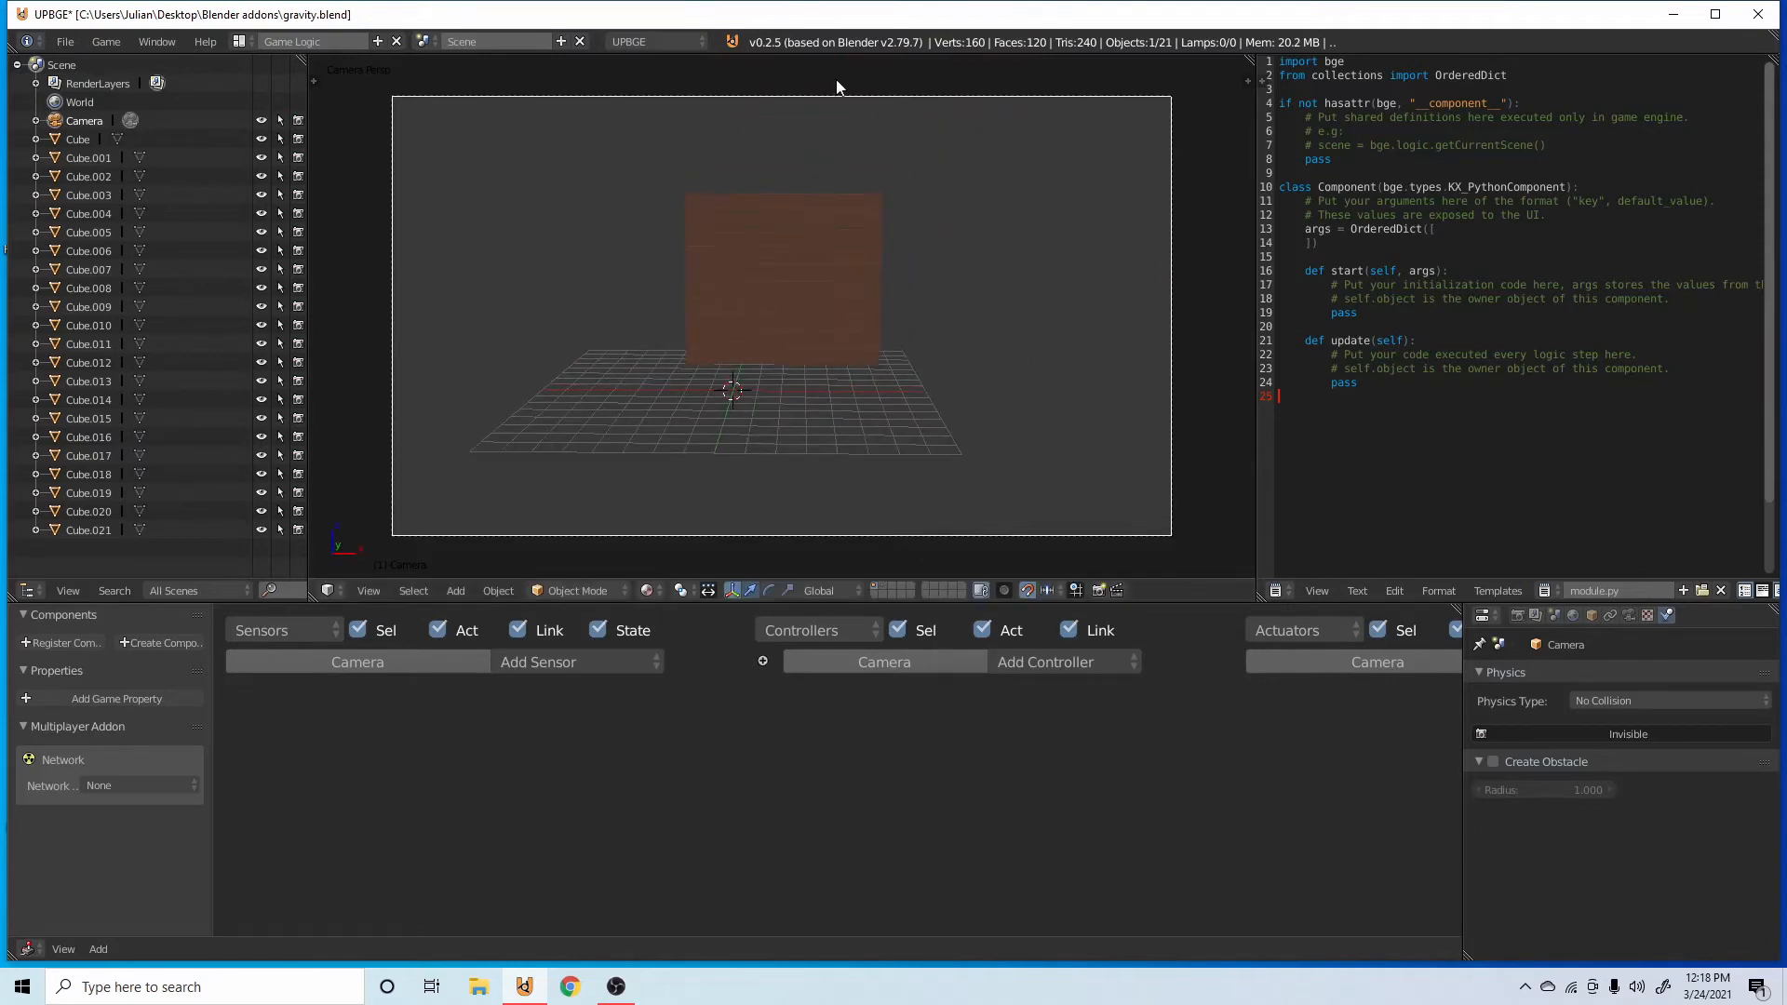
Add an Always sensor to the camera's game logic.
left_click(558, 662)
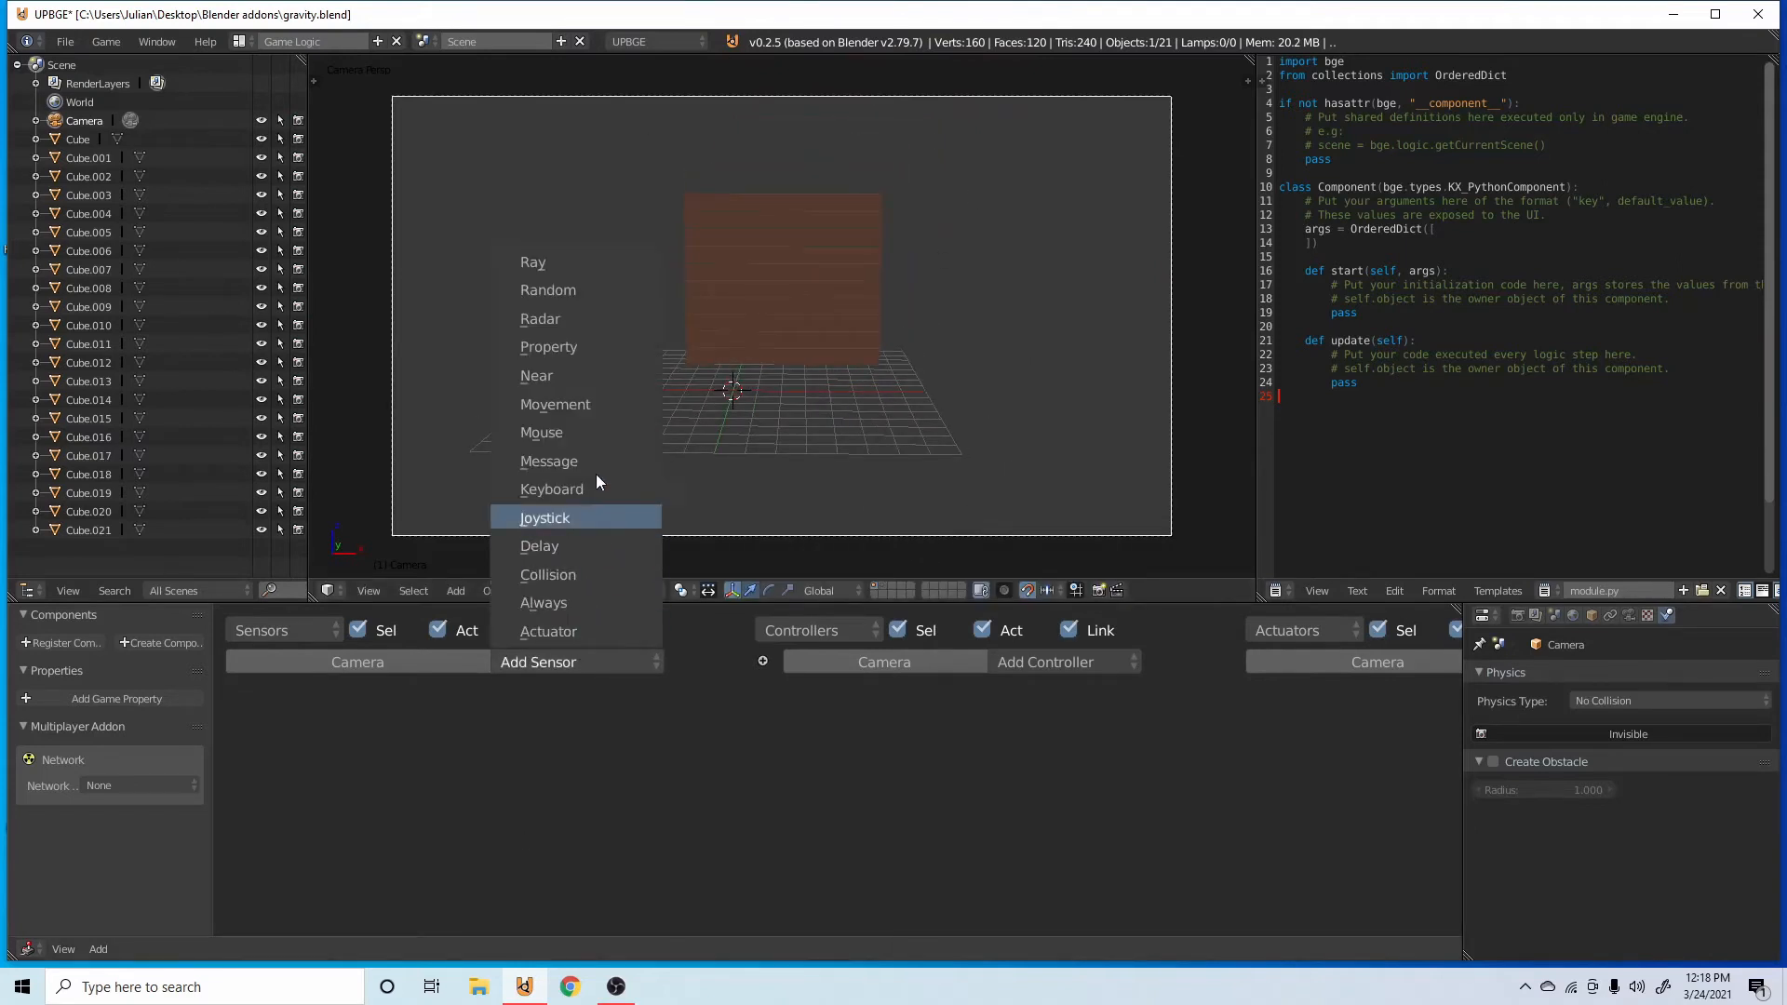
key("Escape")
left_click(561, 669)
left_click(573, 605)
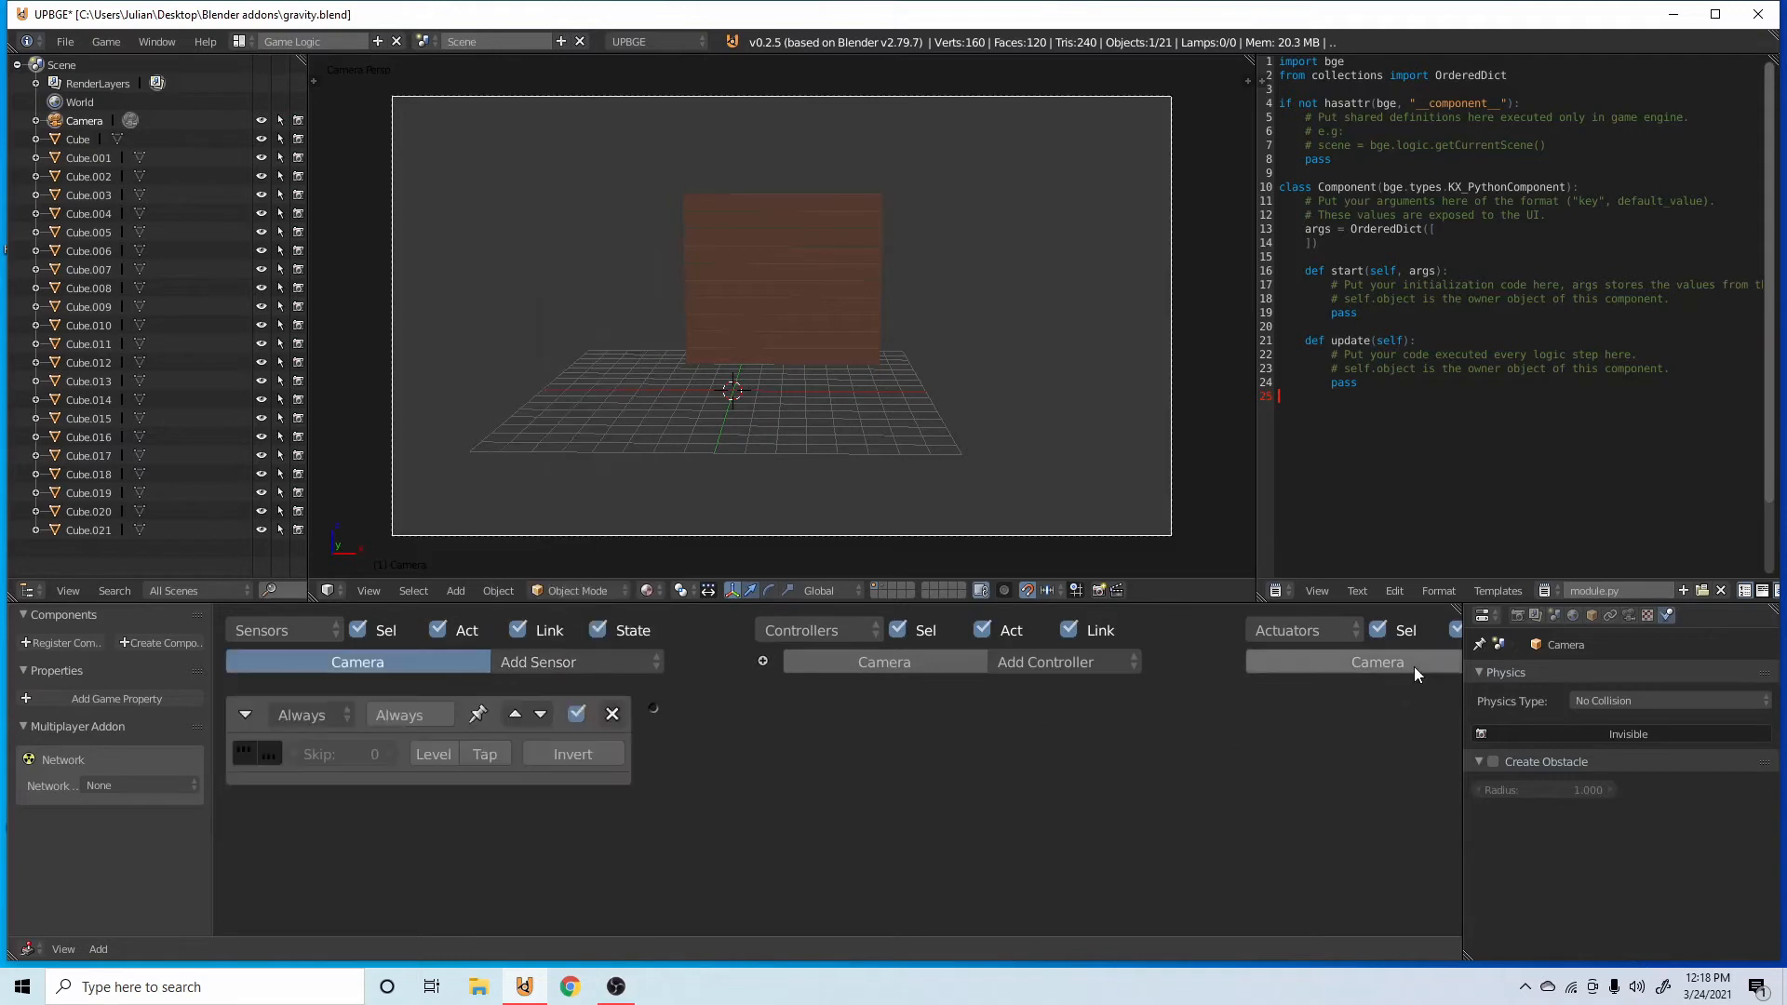
Add a Mouse actuator in Look mode to the camera and link the Always sensor to it.
scroll(1415, 666, "right", 3, "ctrl")
left_click(1391, 662)
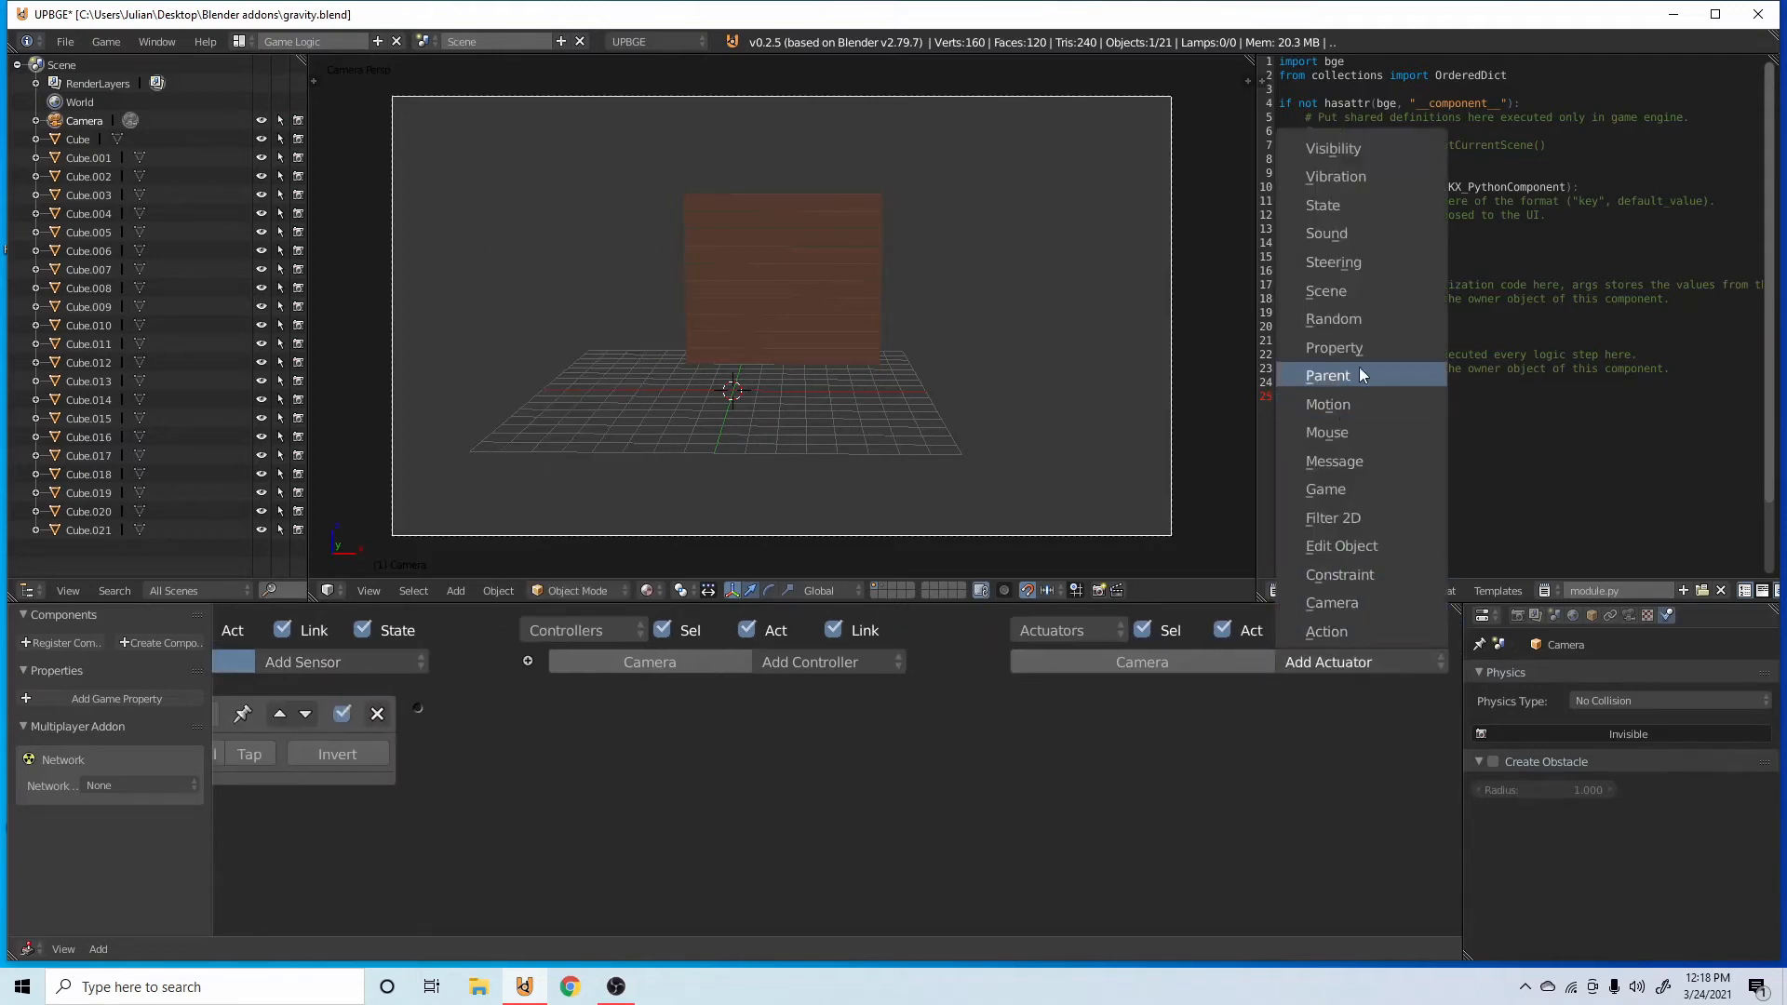
left_click(1329, 433)
left_click(1241, 753)
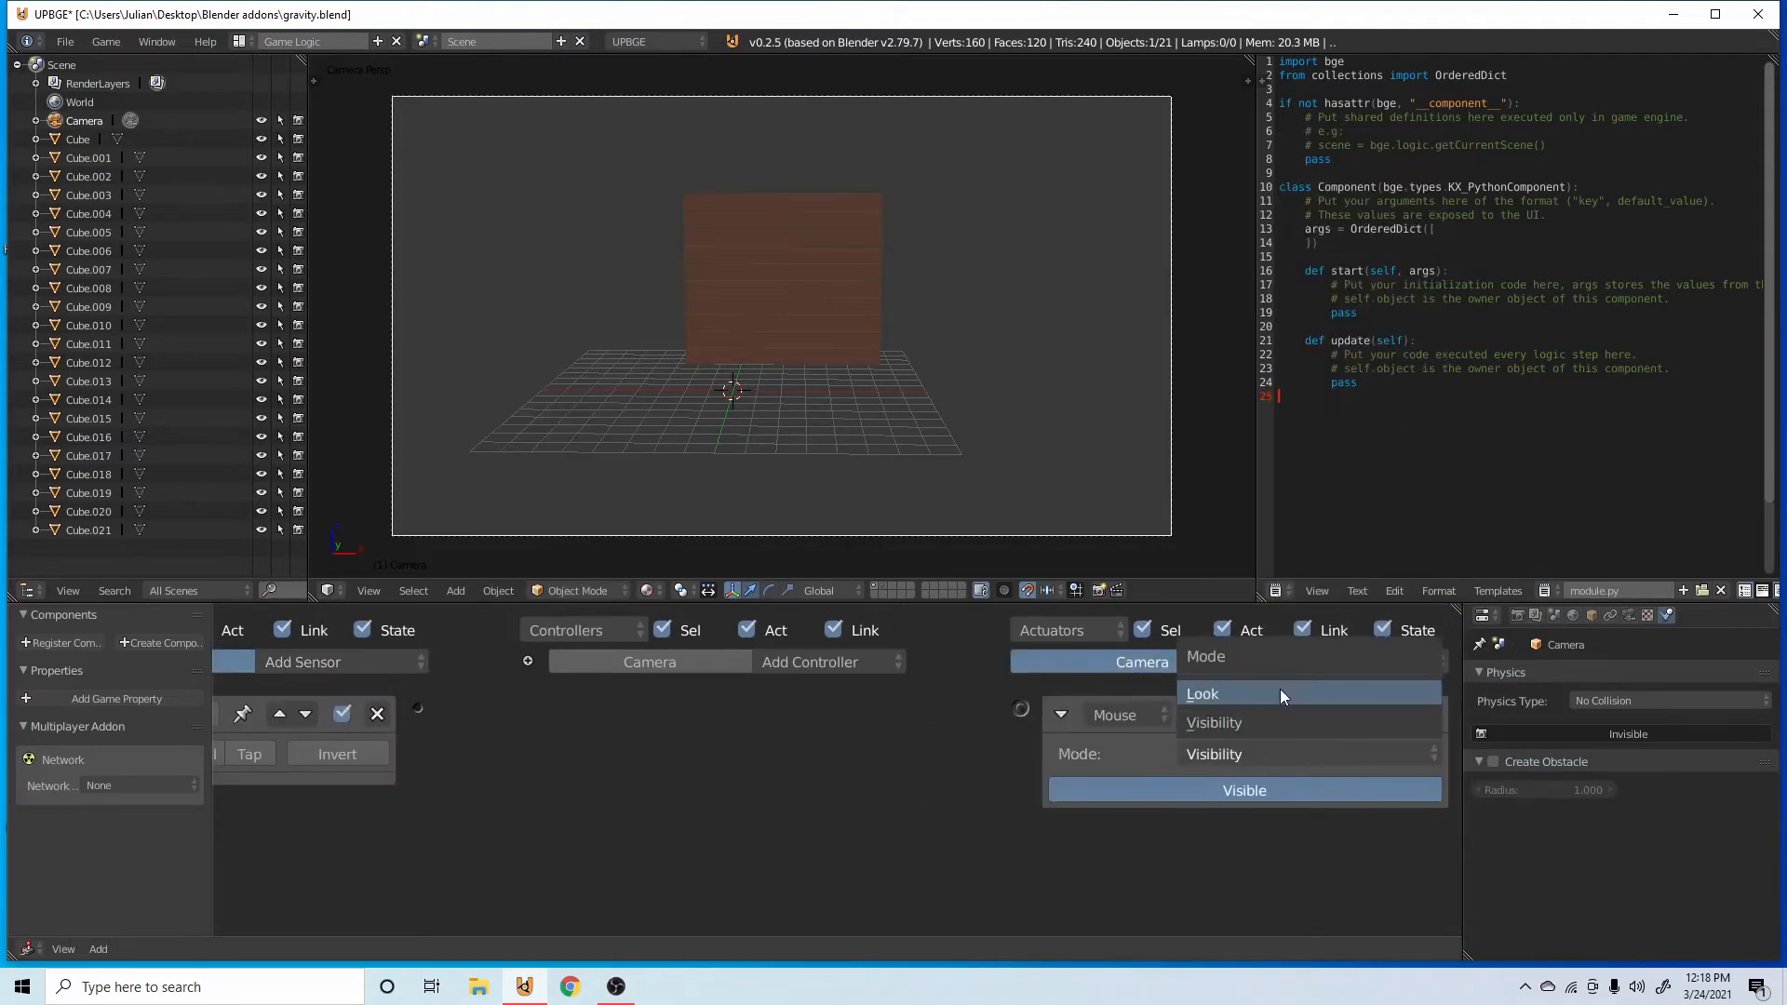
left_click(1280, 691)
left_click_drag(797, 767, 1021, 710)
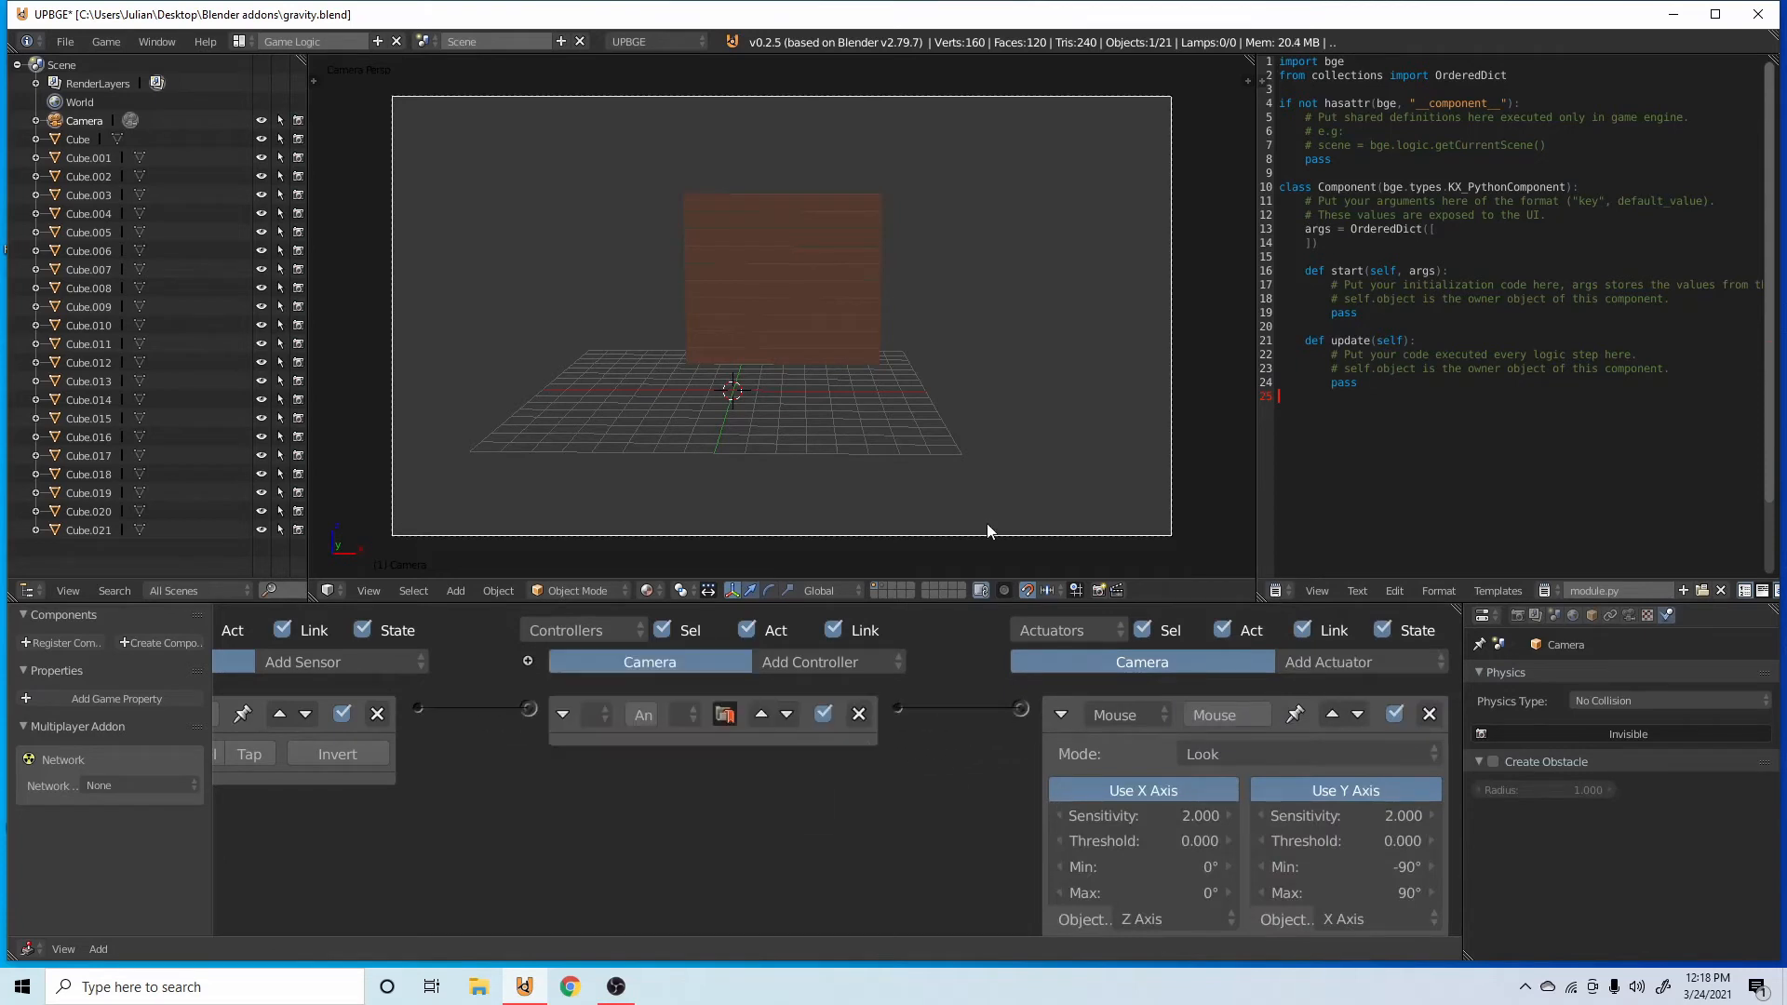
Snap the 3D cursor to the selected camera.
key("shift+s")
left_click(944, 513)
key("shift+s")
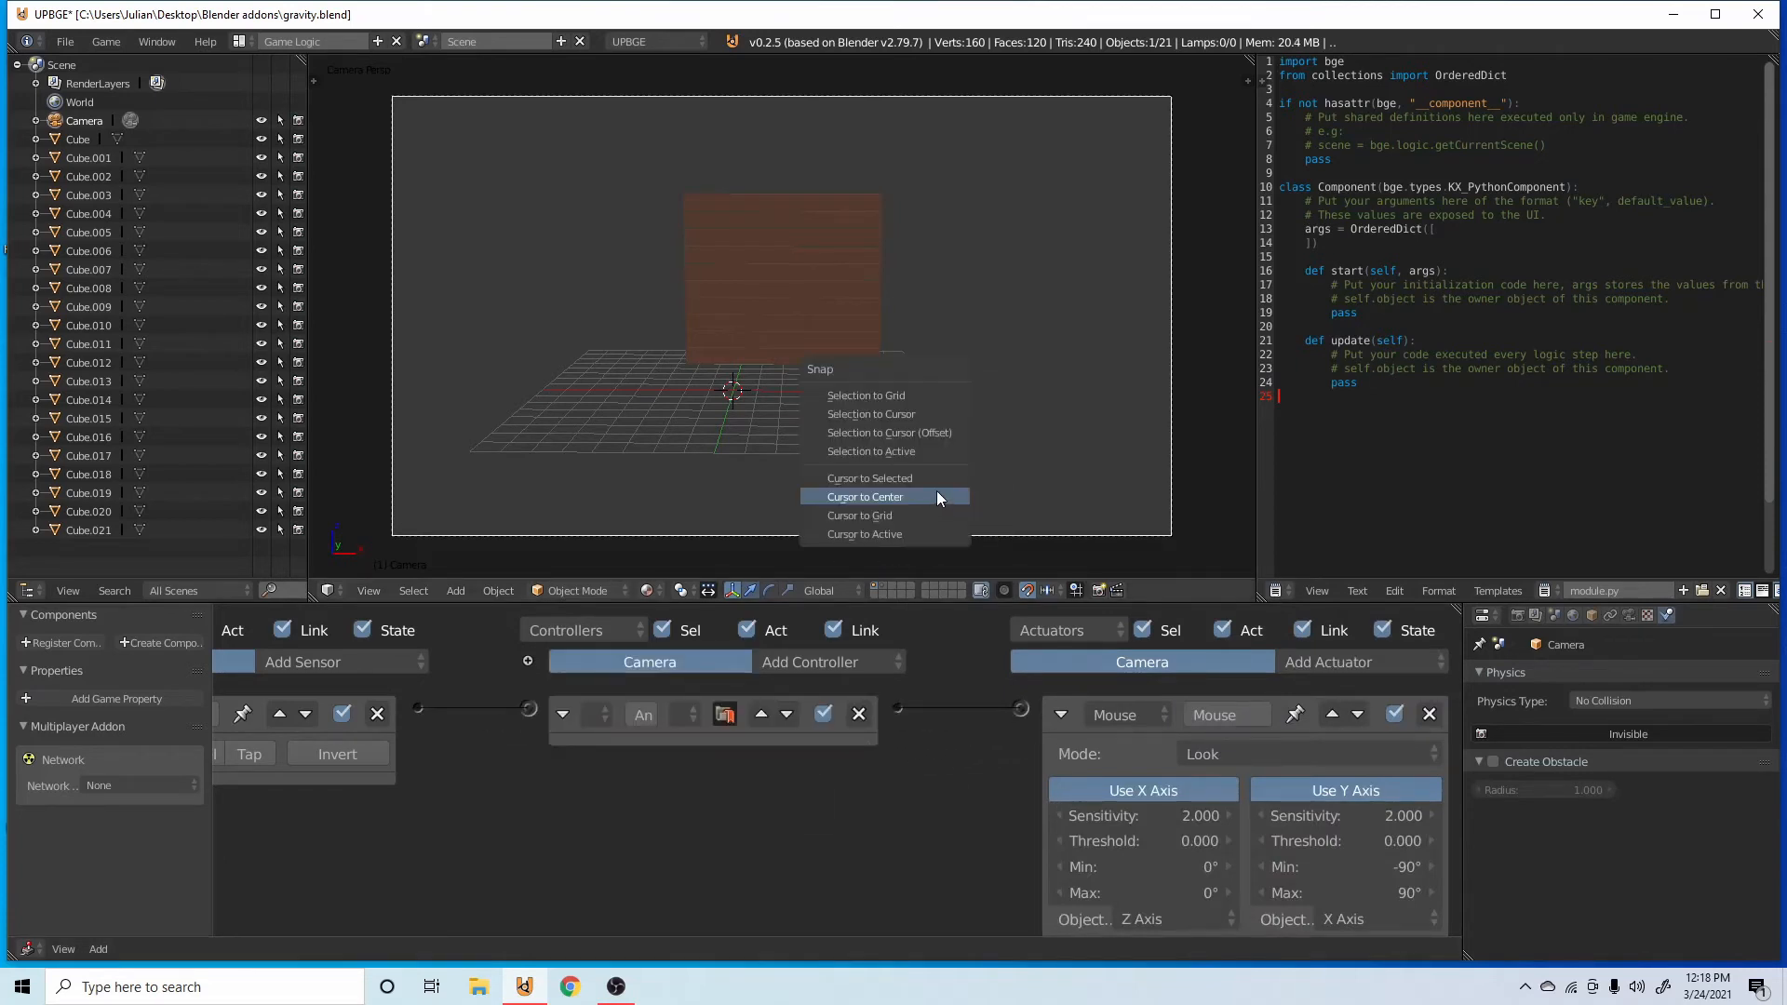
left_click(934, 478)
Add a Plain Axes empty at the 3D cursor and move it along Y in front of the camera, toward the wall.
middle_click_drag(907, 397, 996, 400)
scroll(995, 400, "down", 4)
scroll(985, 395, "up", 4)
key("shift+a")
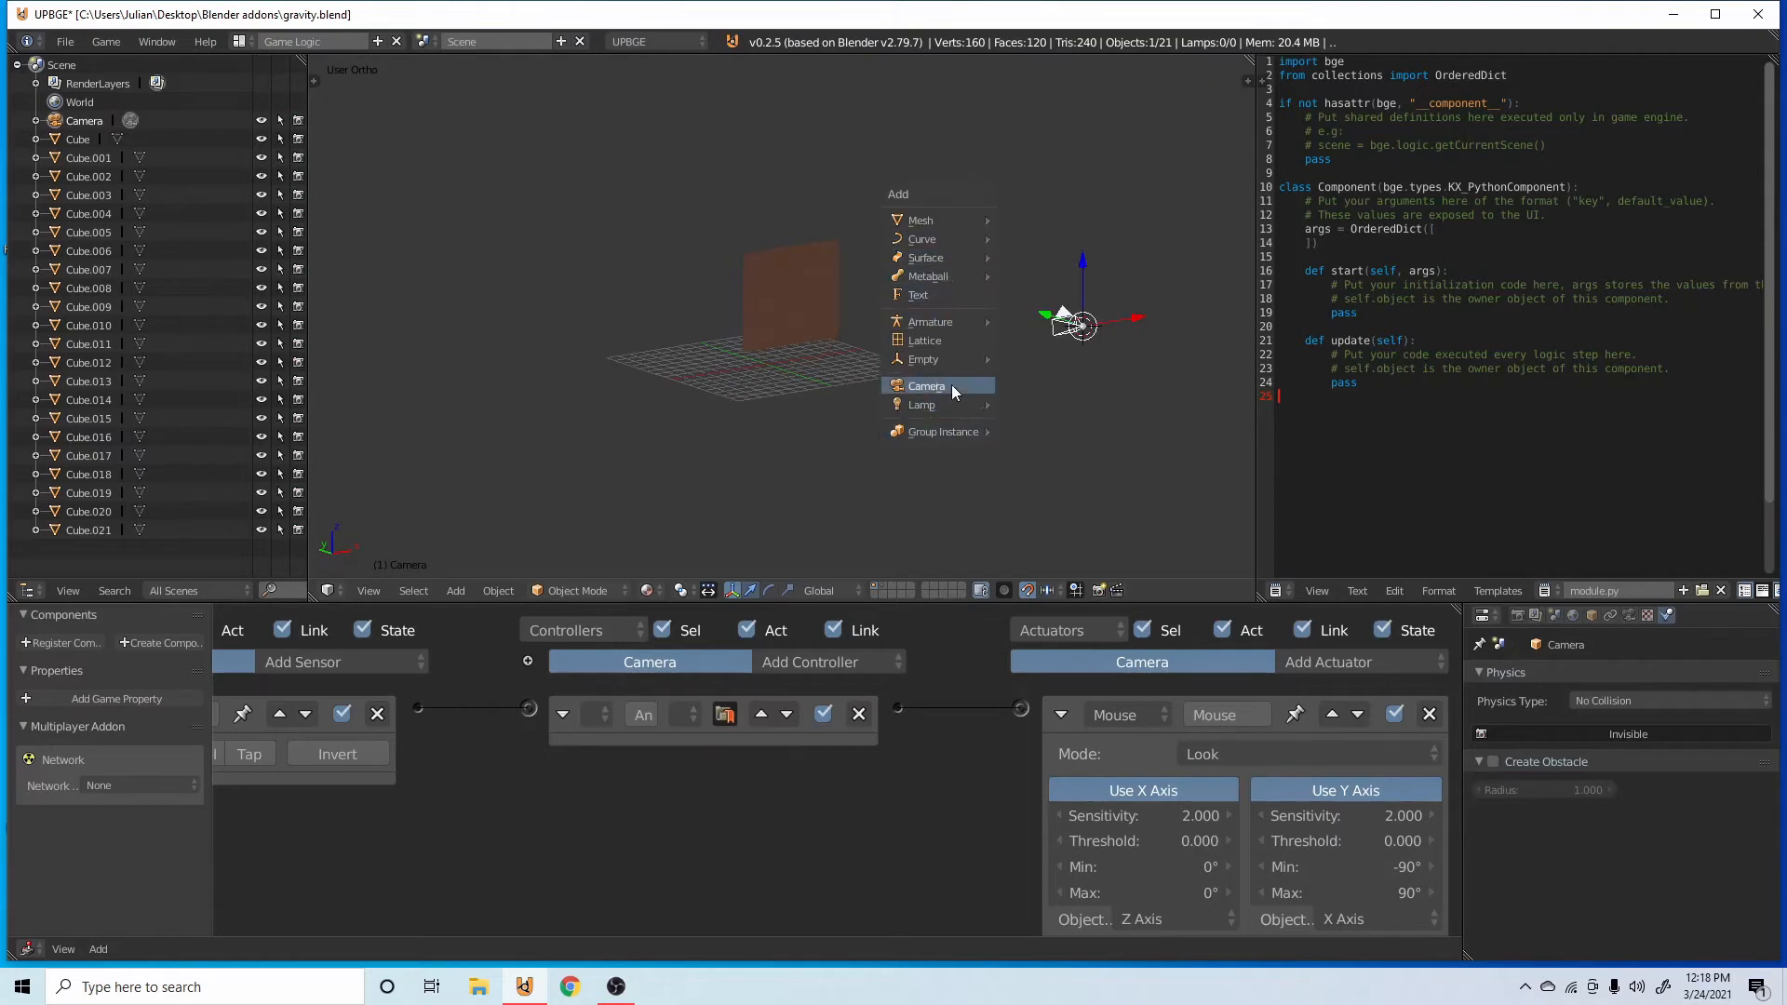
mouse_move(946, 363)
left_click(1043, 358)
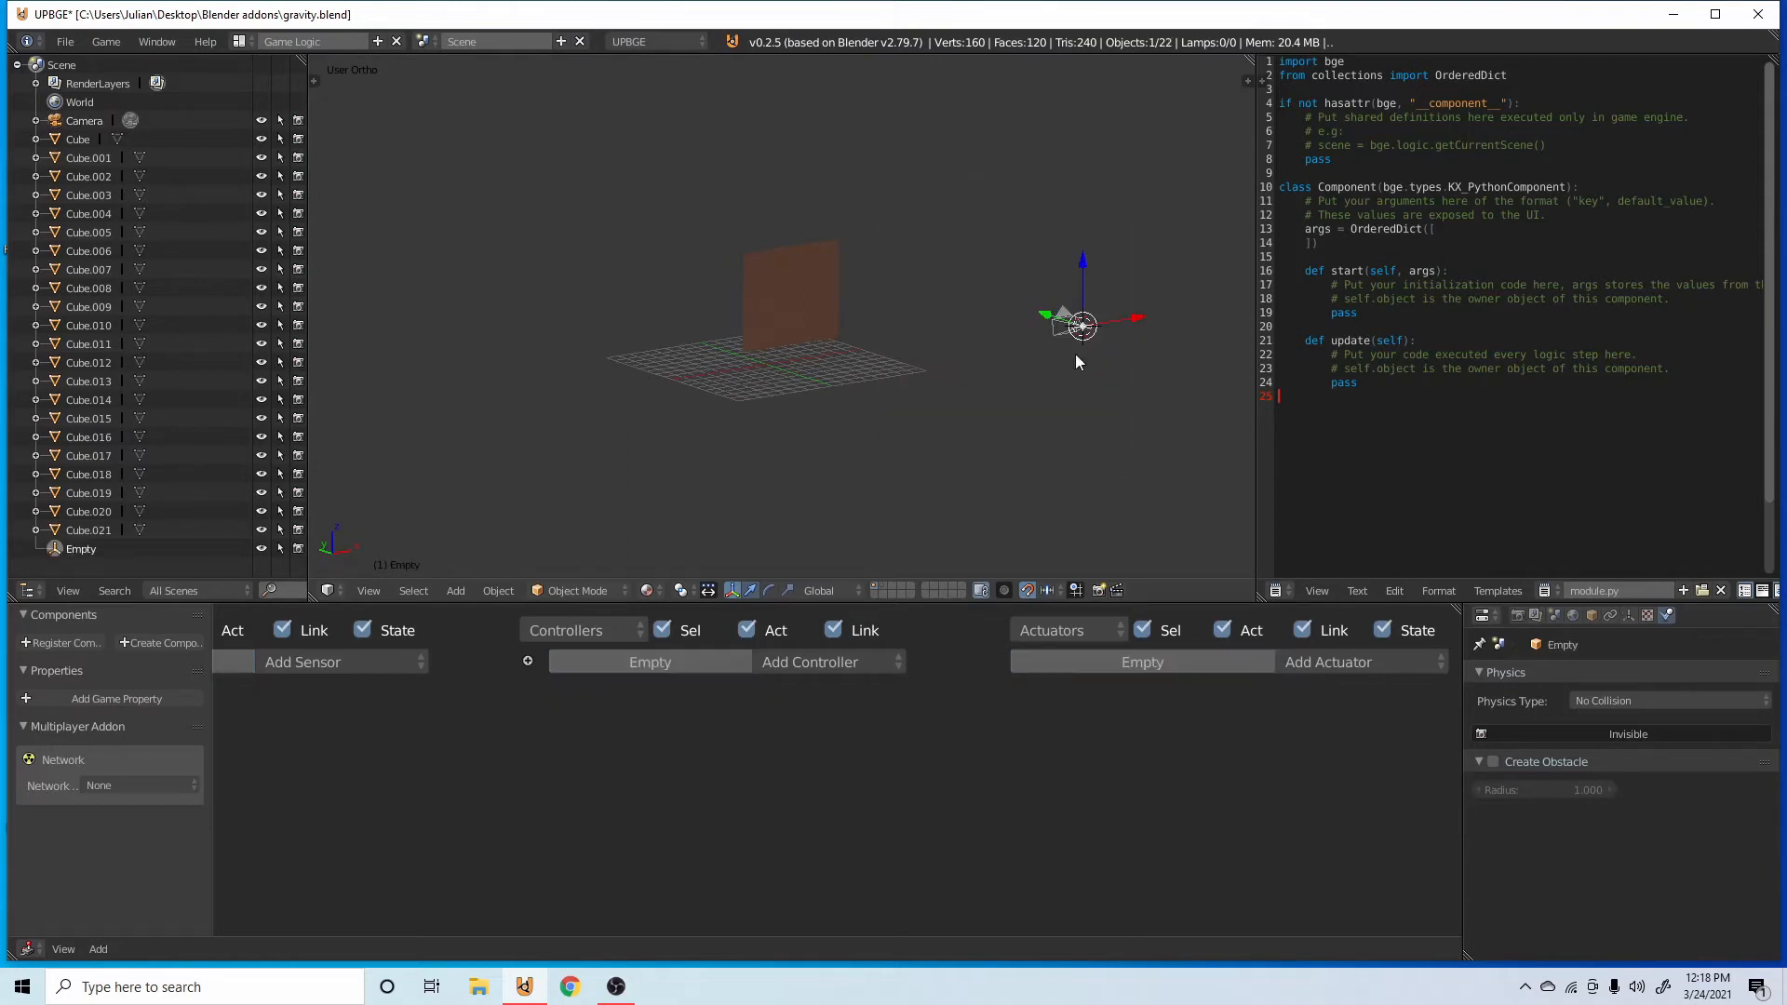
key("g")
key("y")
left_click(961, 299)
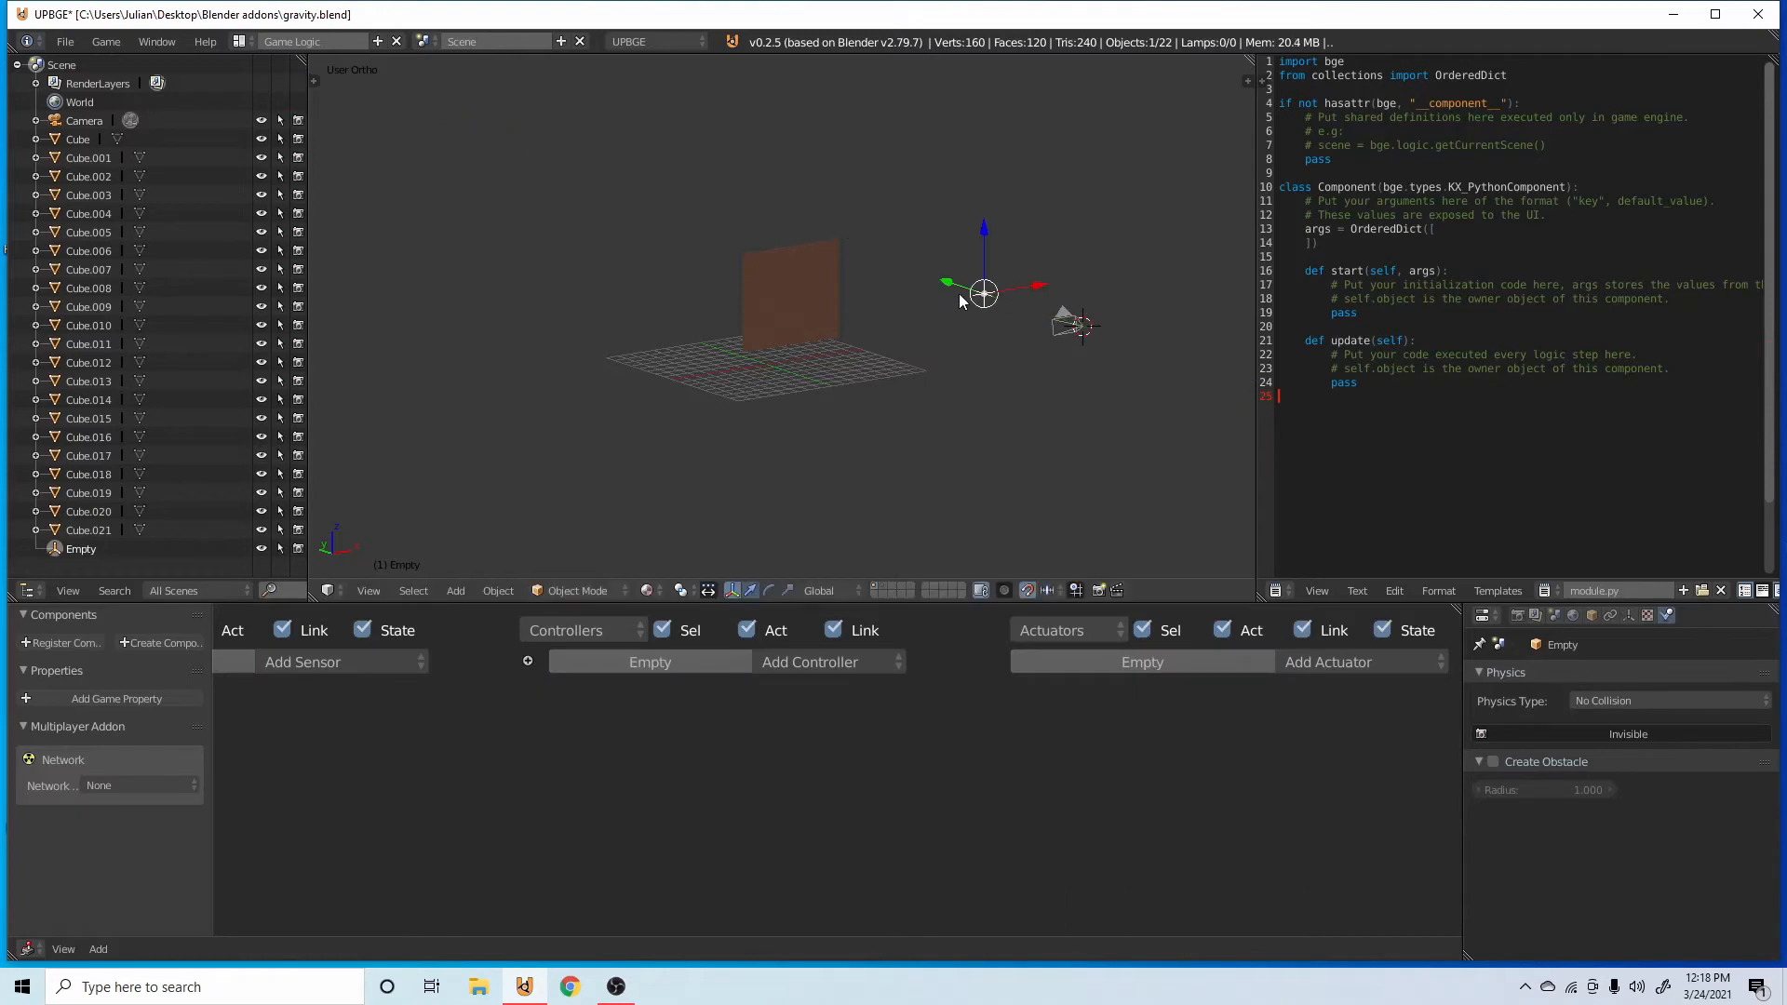
Select the camera and set its X rotation to 0°.
right_click(1078, 325)
key("n")
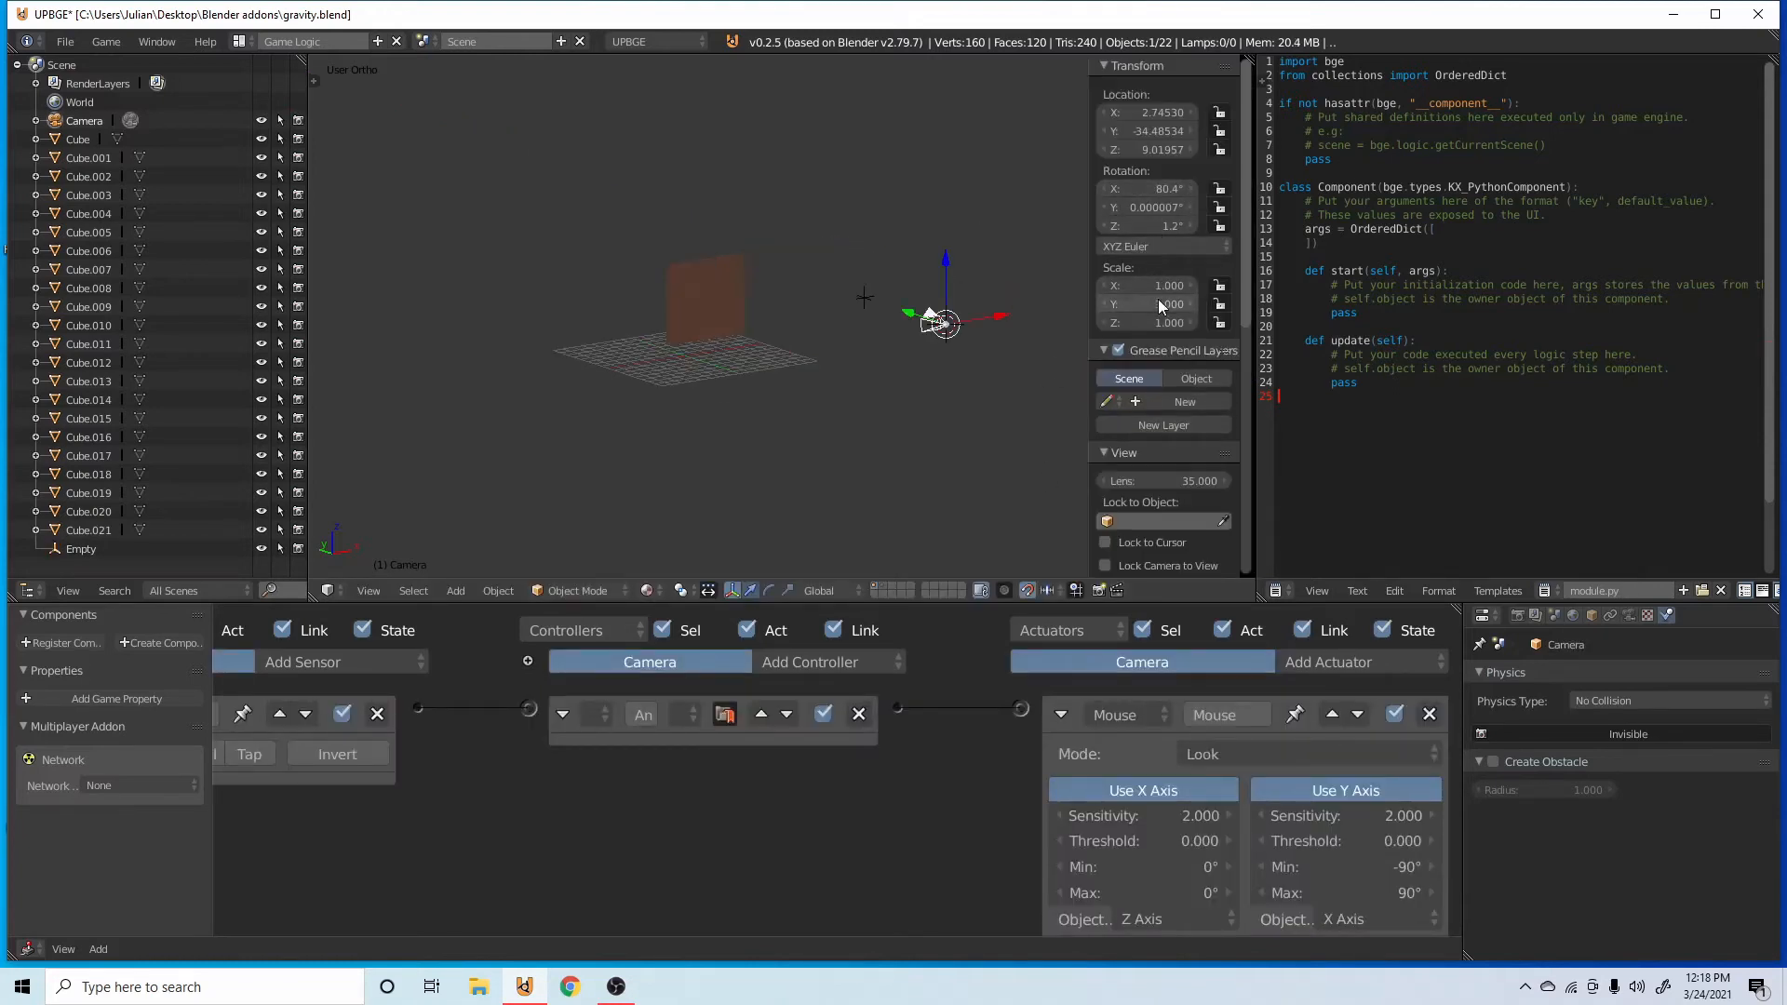
left_click(1154, 188)
type("0")
key("Return")
Rotate the camera 90° about the global X axis and save the file.
key("r")
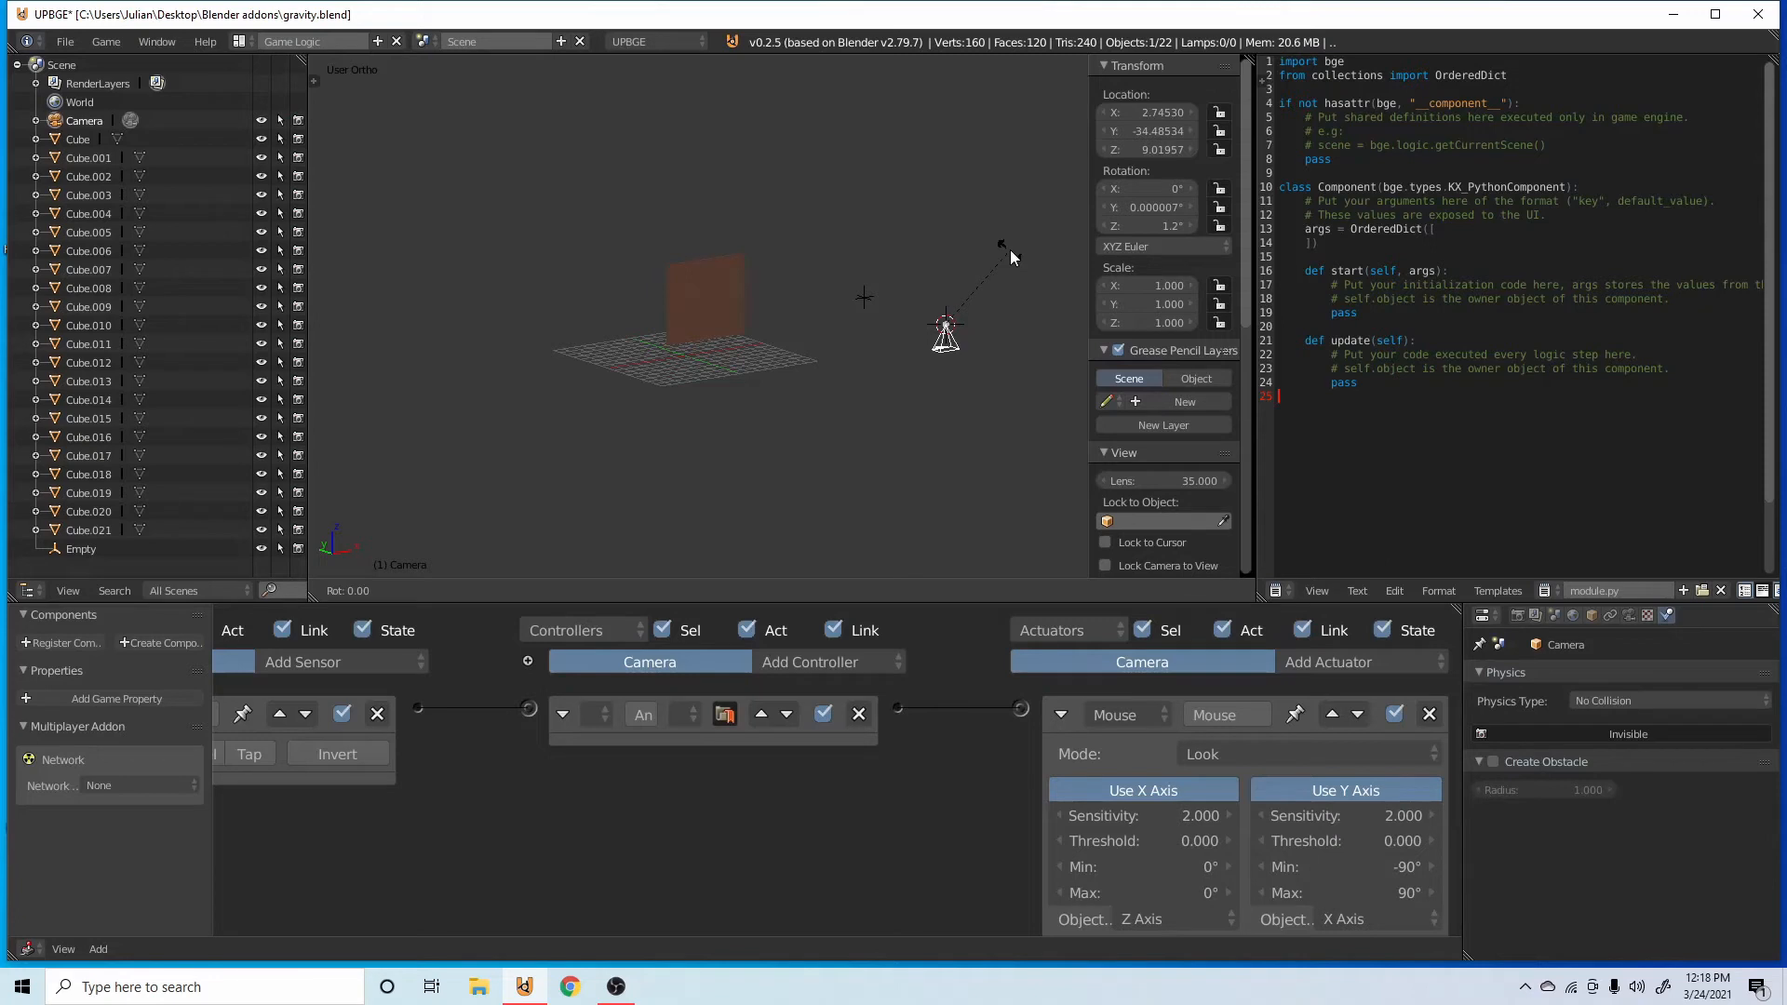
type("x")
type("90")
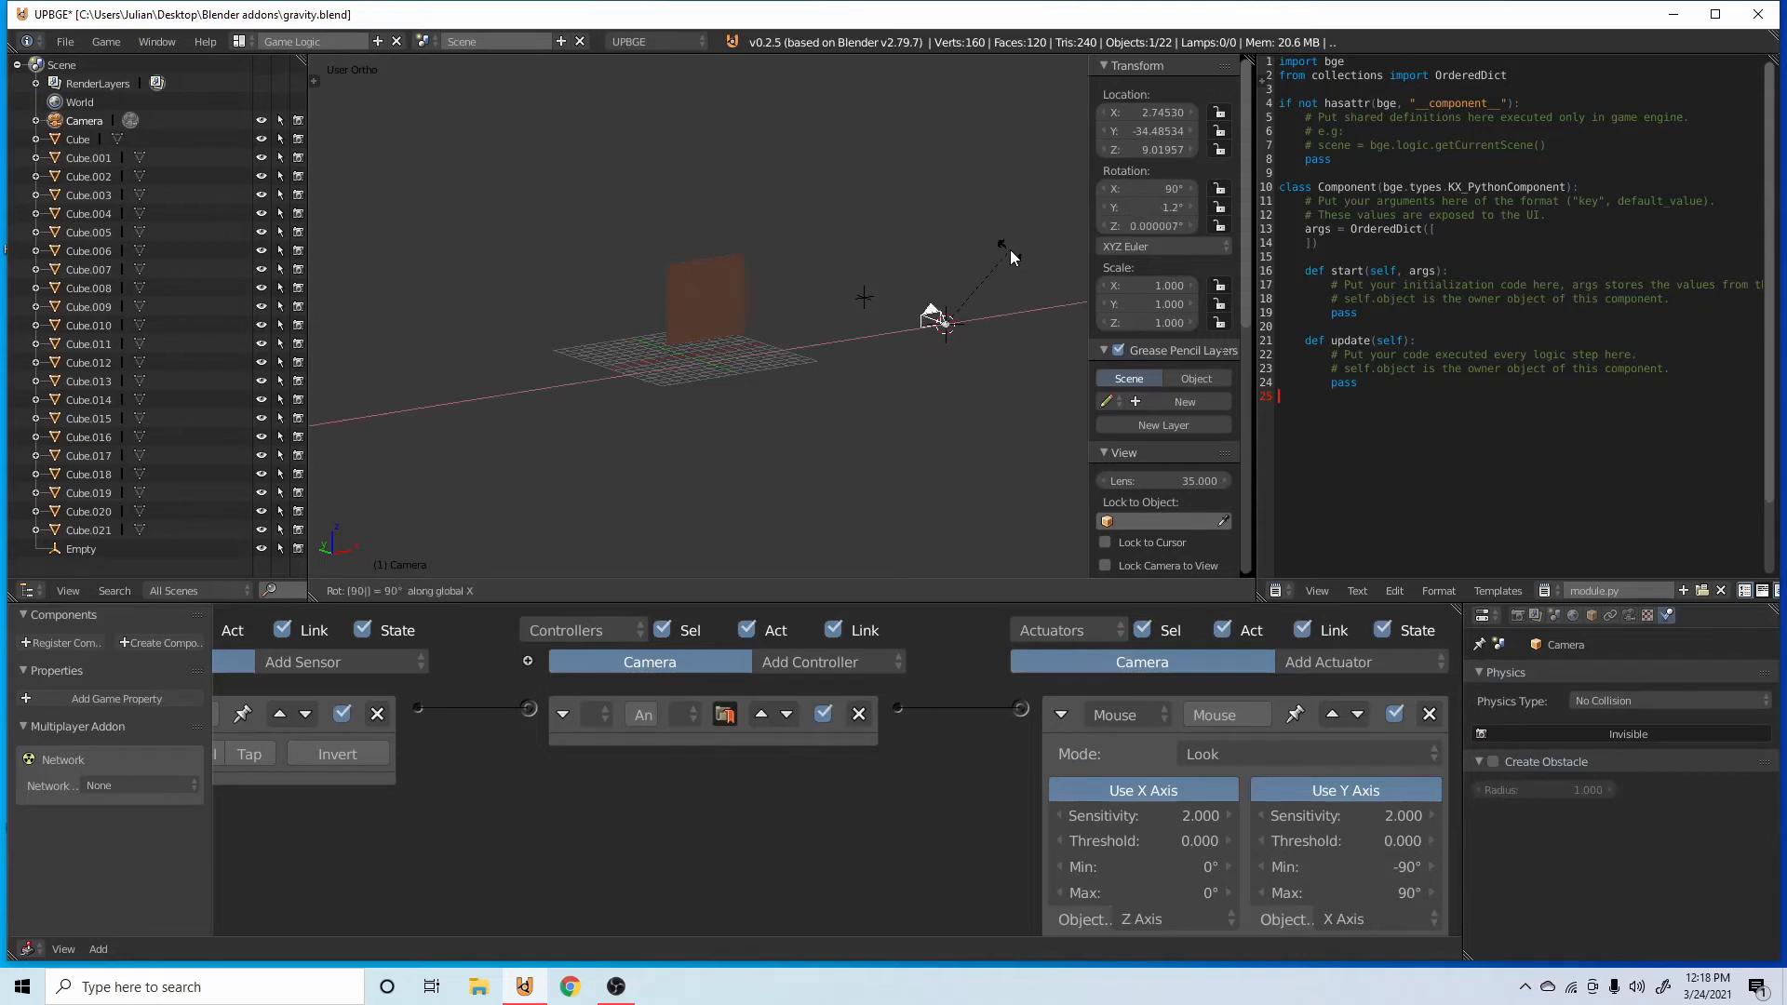
key("Return")
key("ctrl+s")
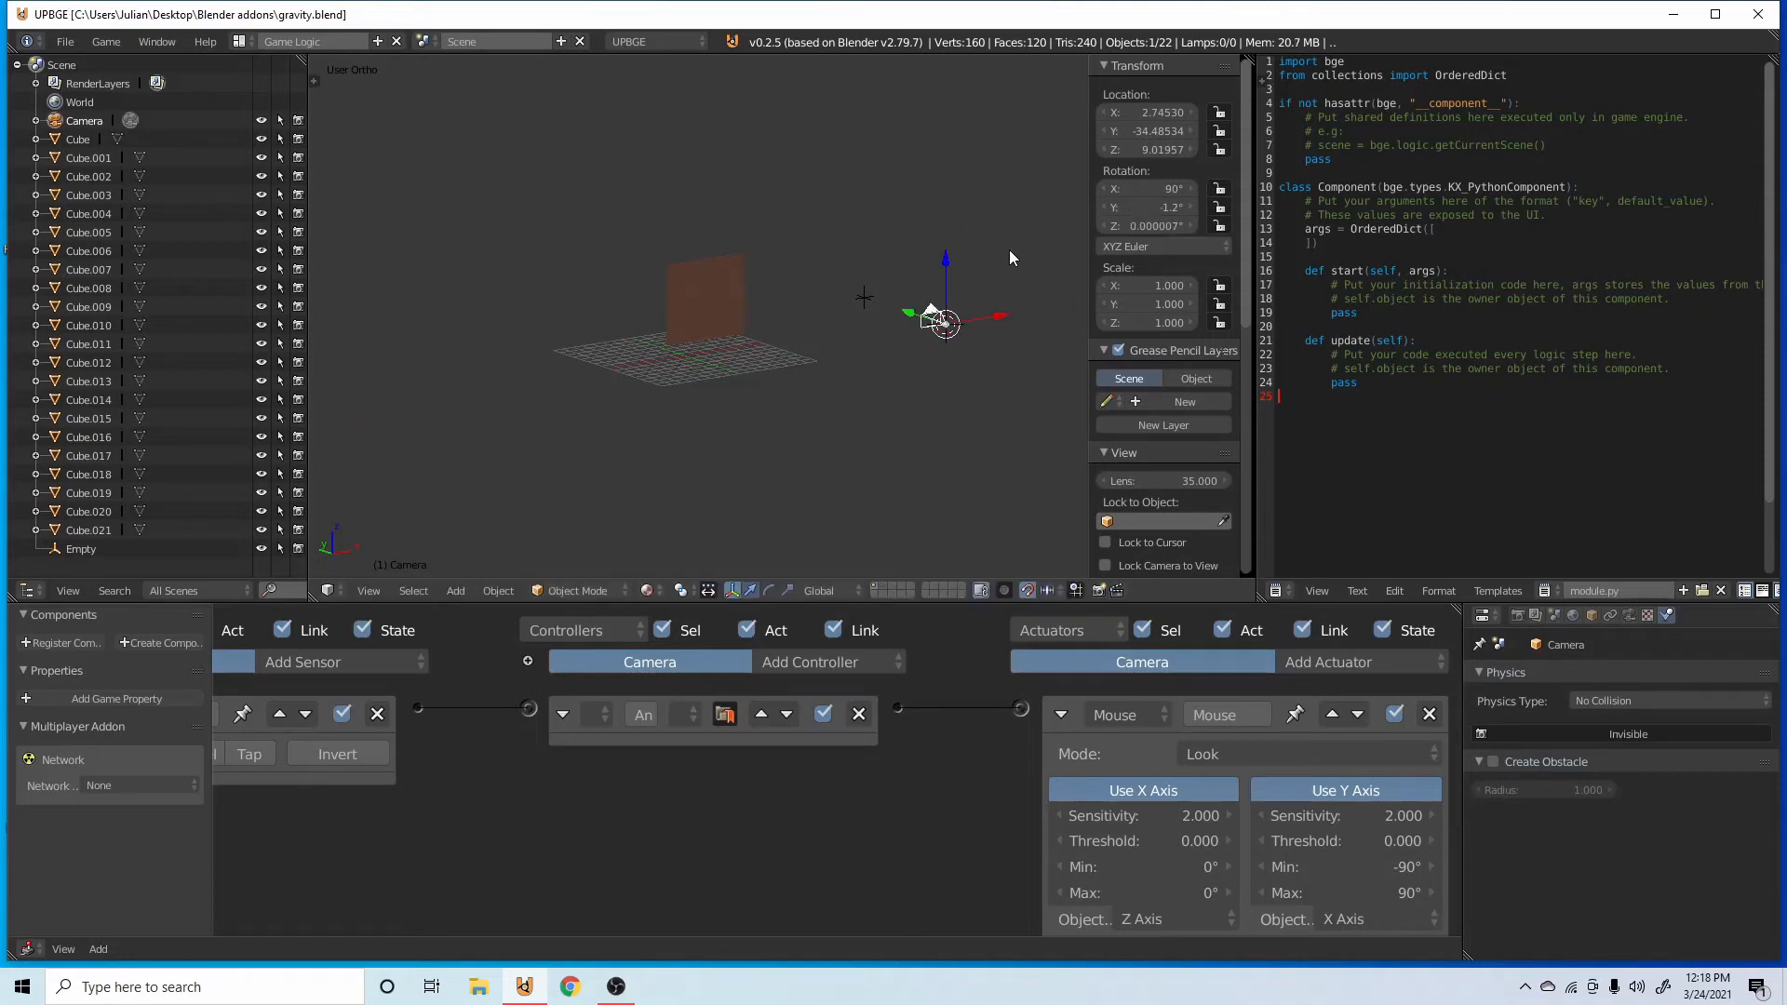
key("n")
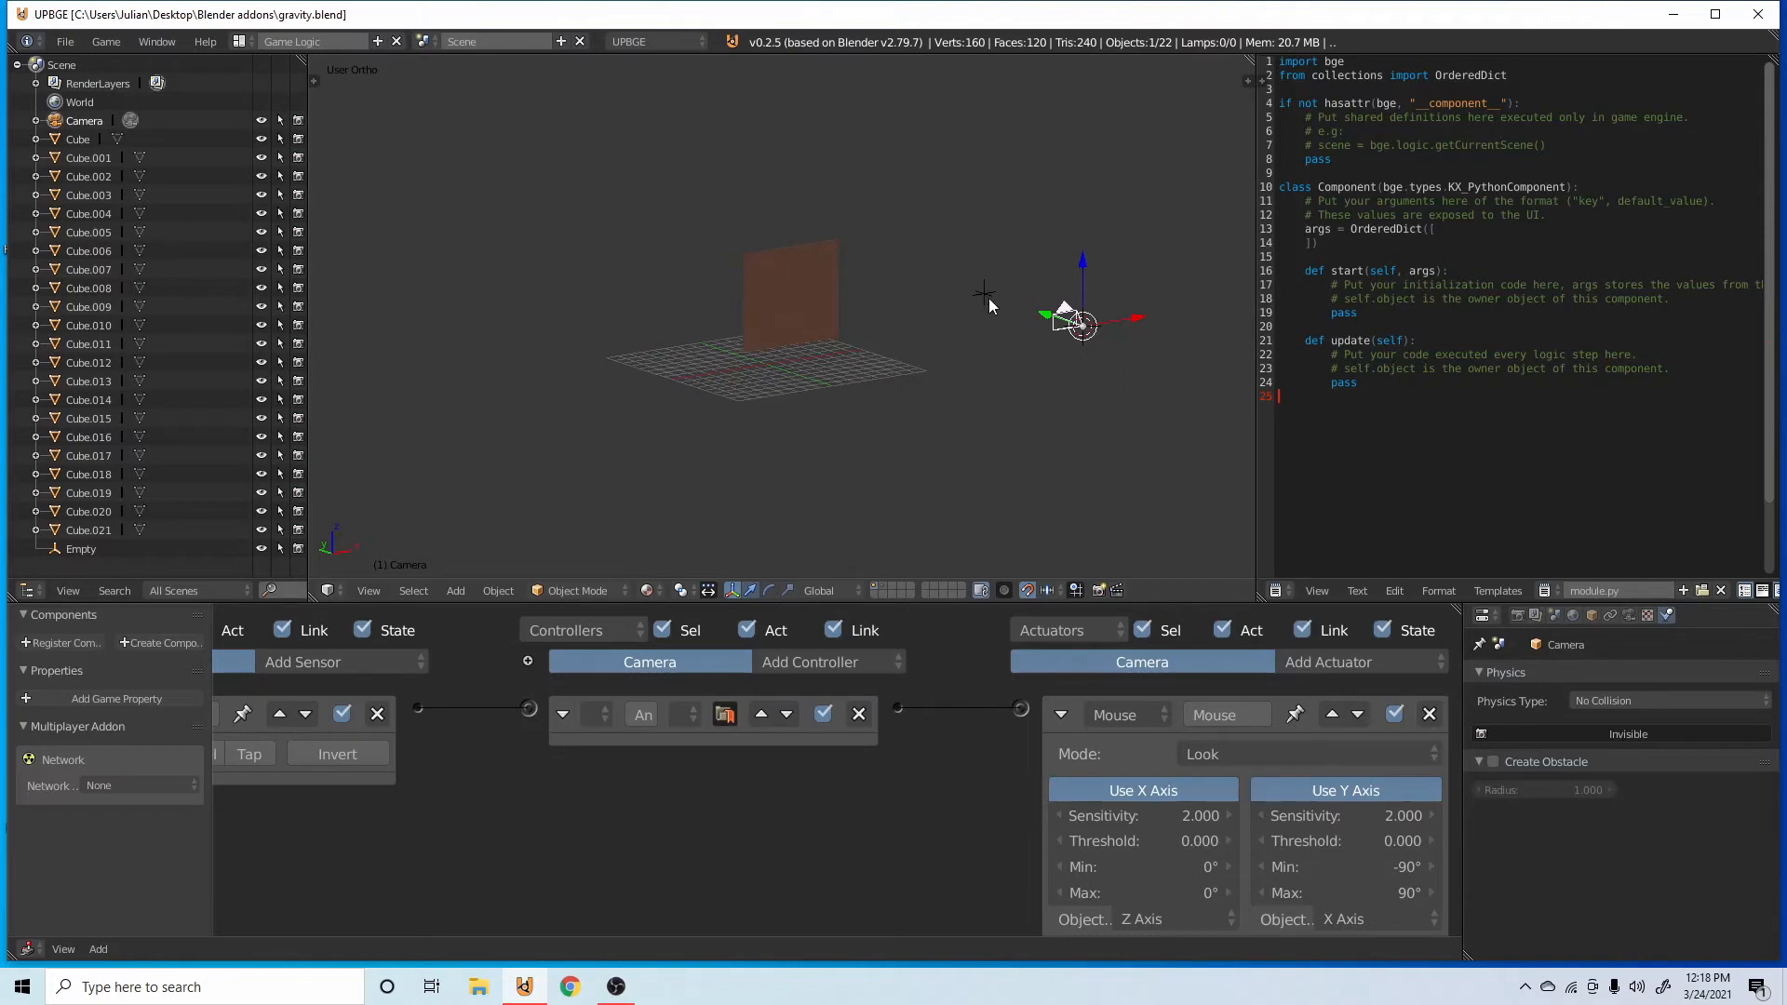
Parent the empty to the camera with Keep Transform, and move the empty along Y closer to the camera.
right_click(985, 295)
right_click(1080, 327, "shift")
key("ctrl+p")
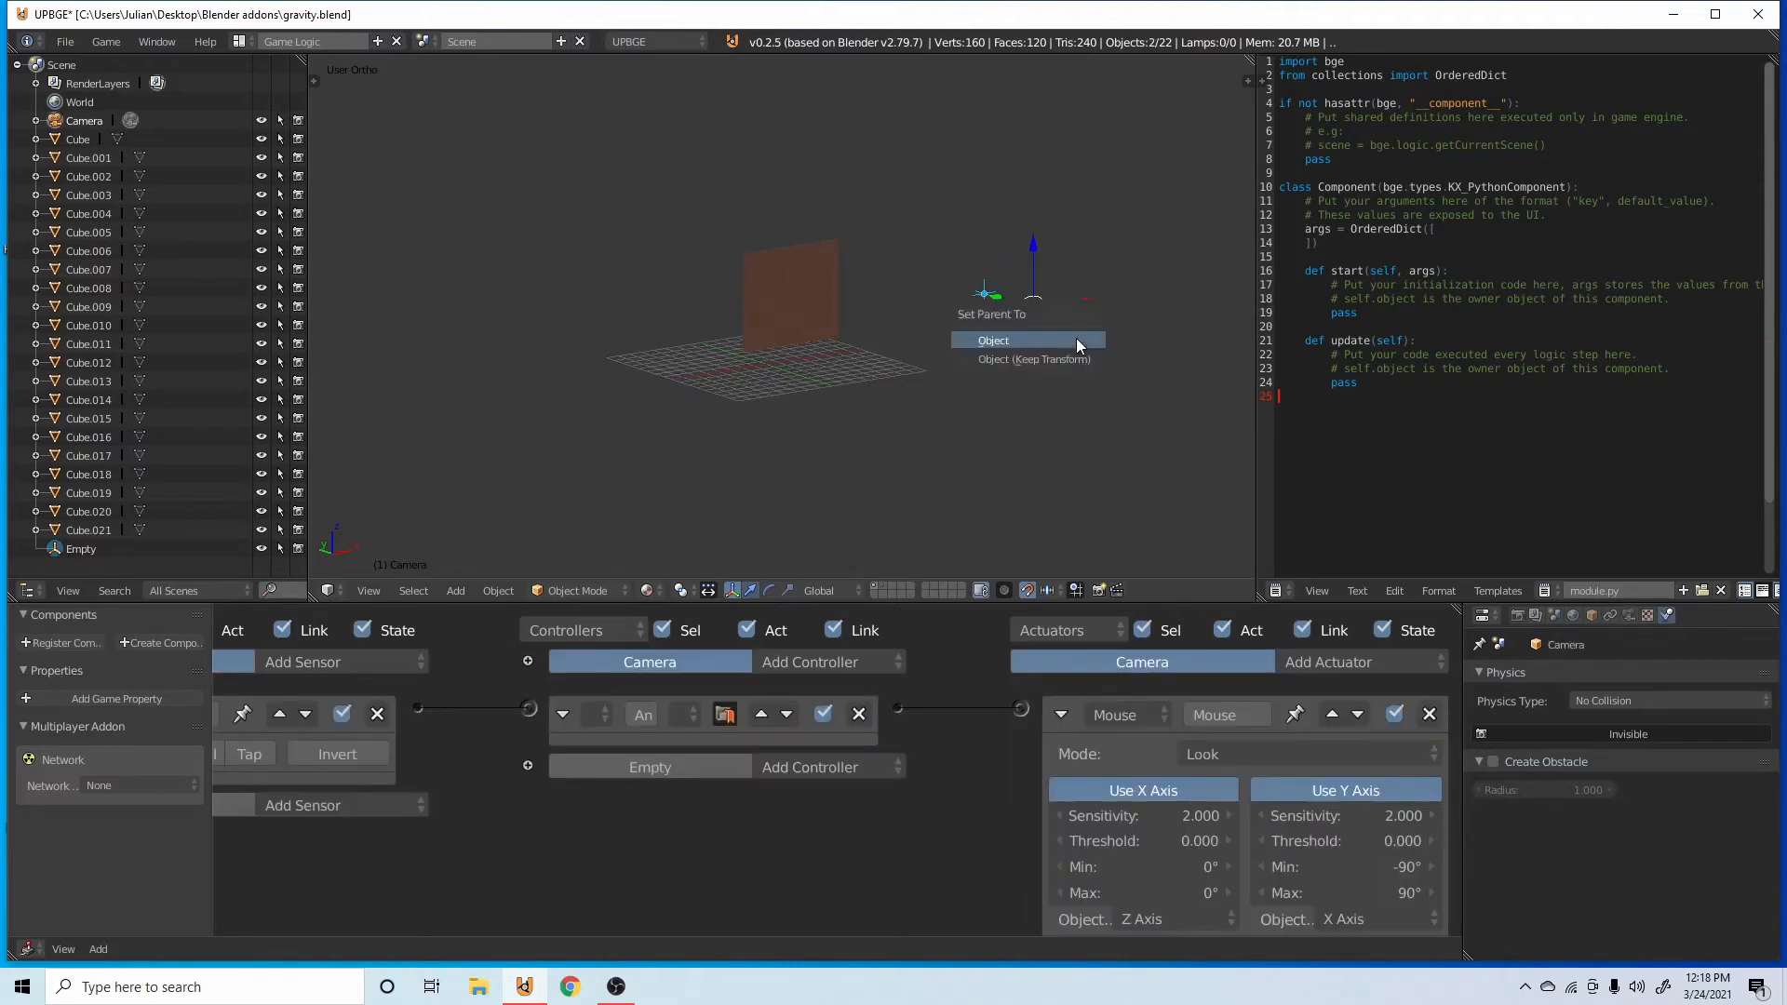
left_click(1052, 361)
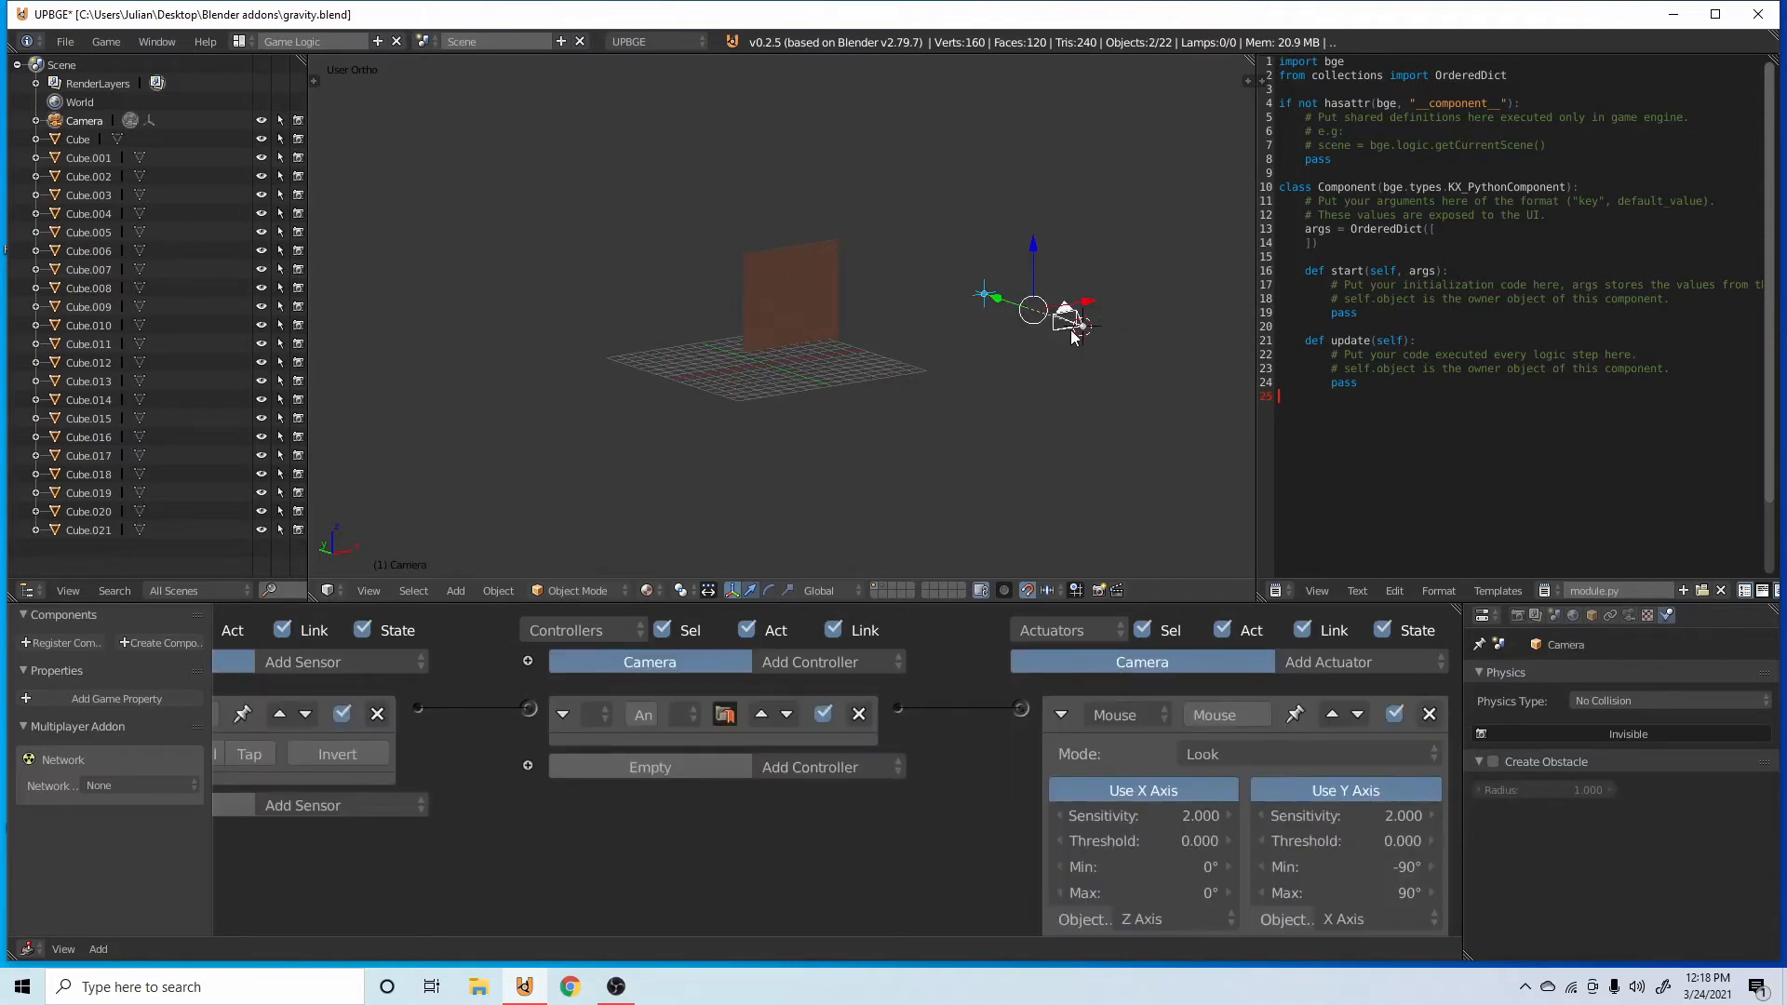
right_click(964, 290)
left_click_drag(947, 281, 987, 295)
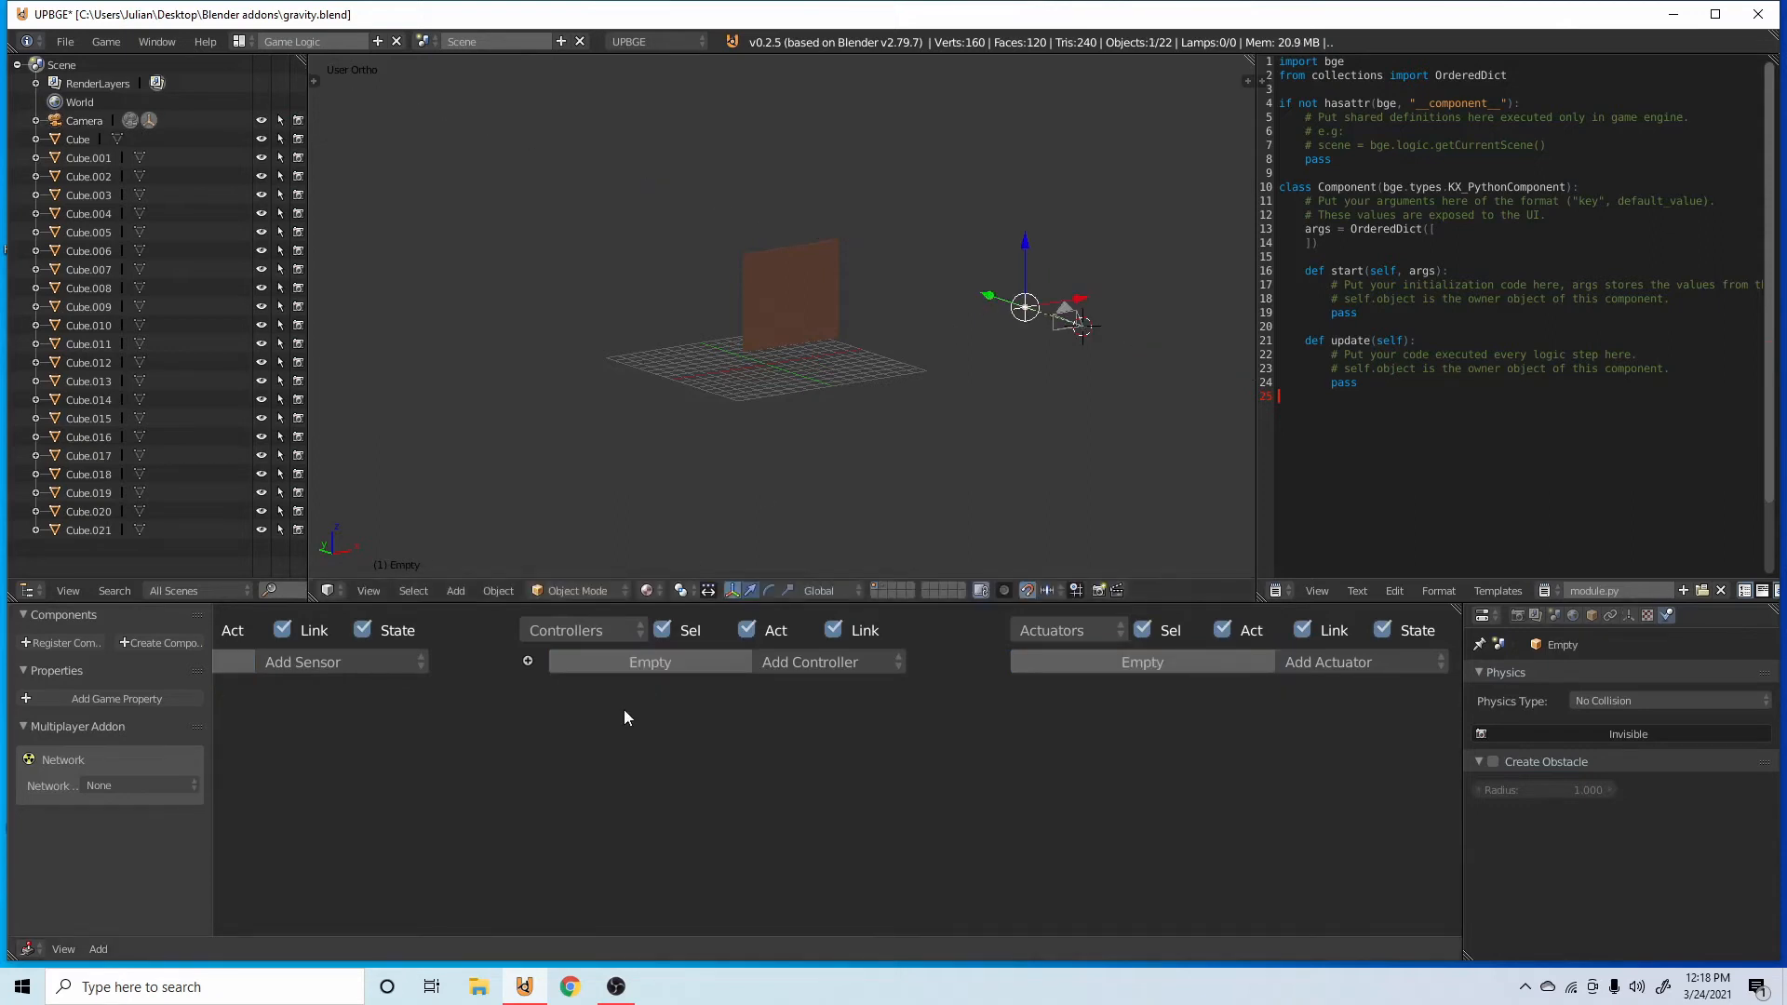
scroll(623, 709, "up", 1)
key("shift+a")
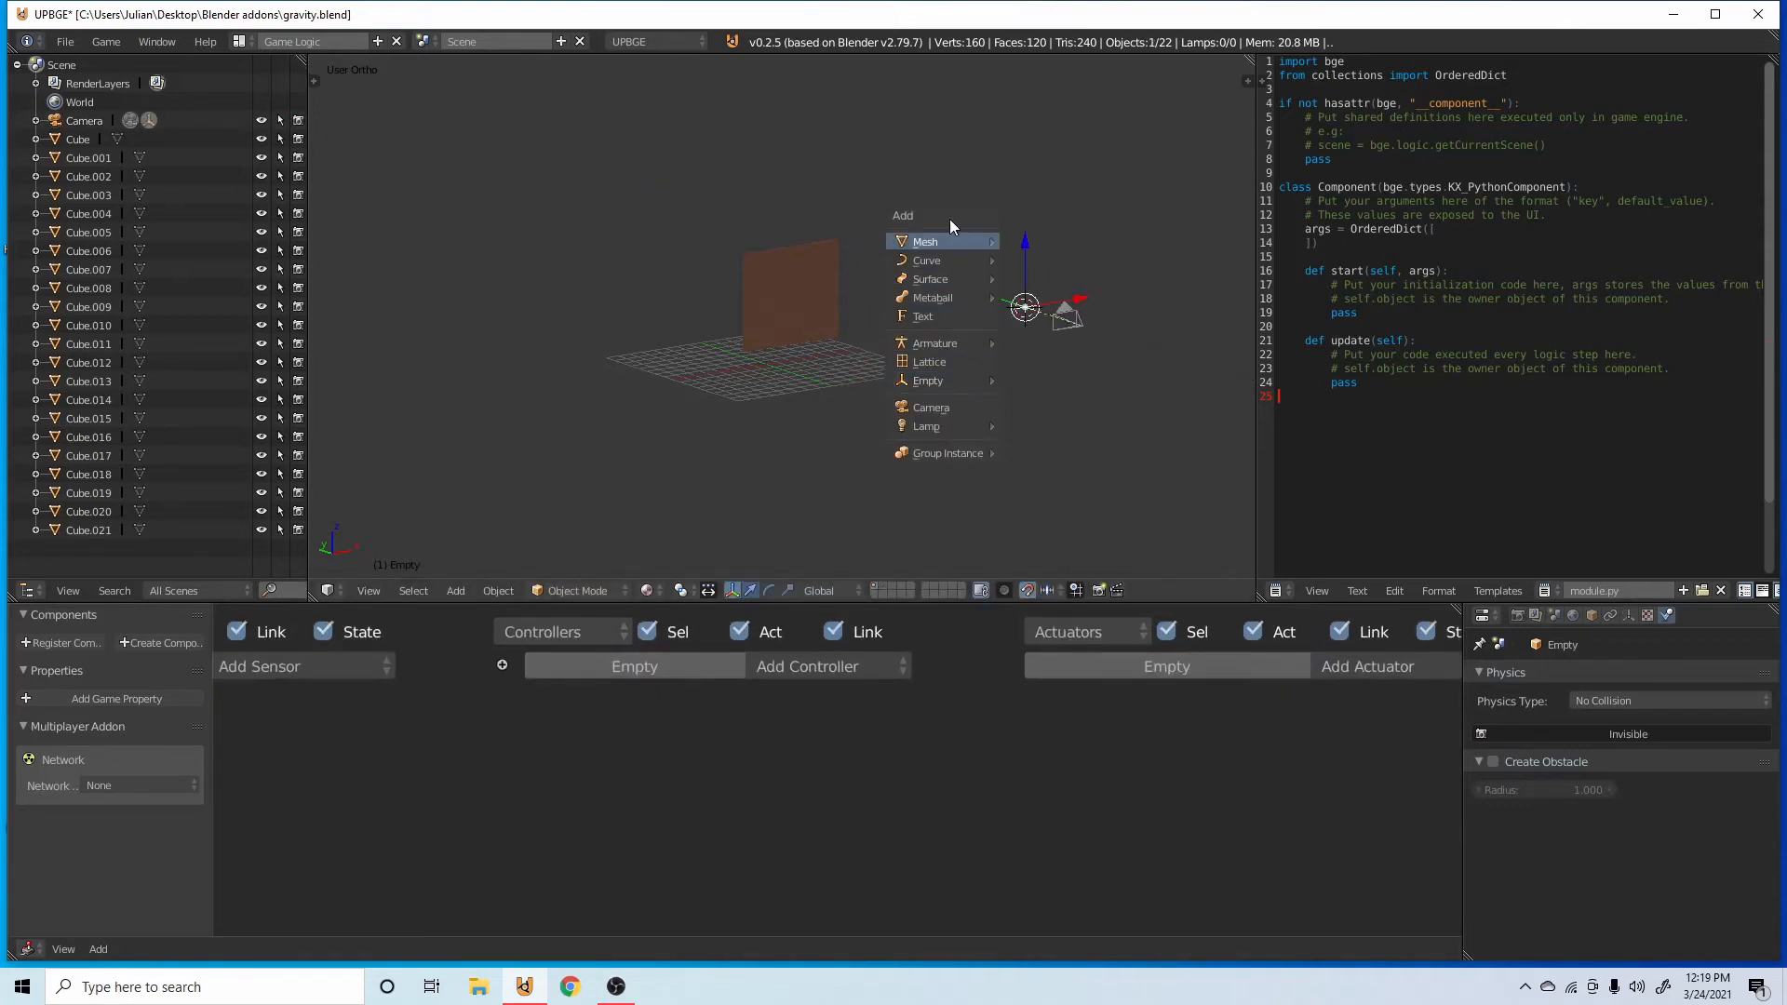
mouse_move(945, 241)
left_click(1041, 259)
left_click_drag(988, 296, 940, 277)
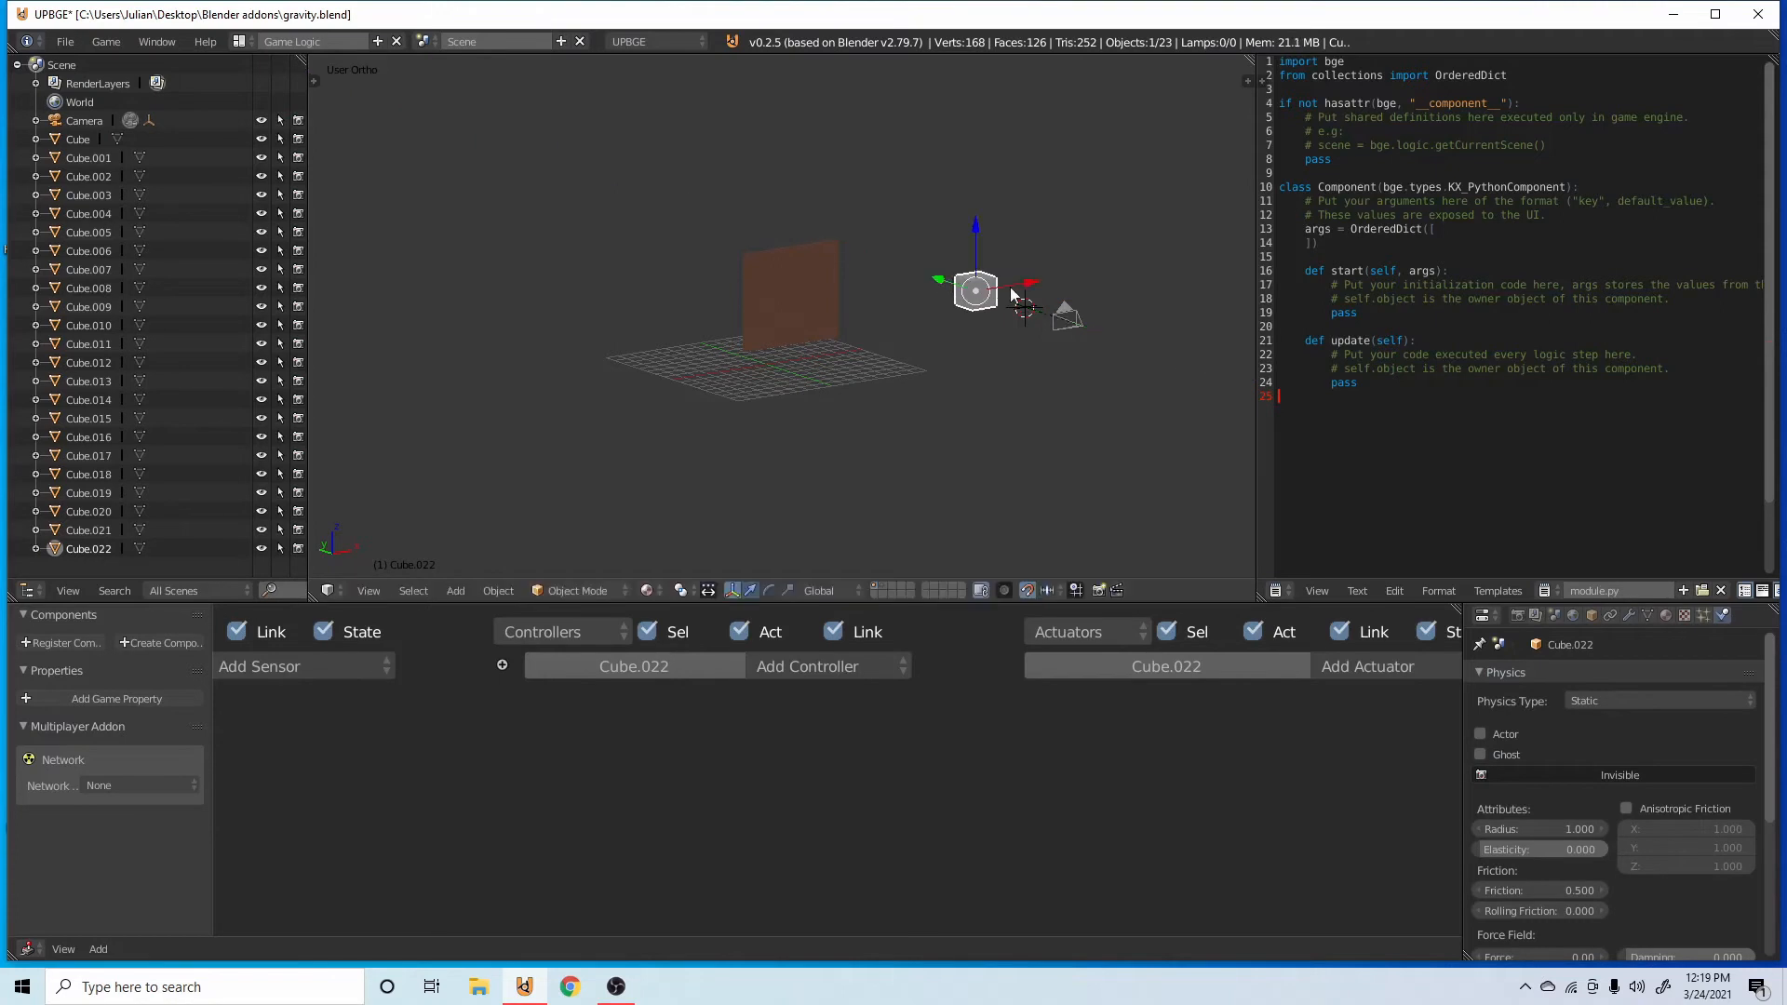
scroll(1066, 384, "up", 4)
key("x")
left_click(897, 408)
Add a monkey mesh at the 3D cursor and move it along Y toward the wall, clear of the empty.
key("shift+a")
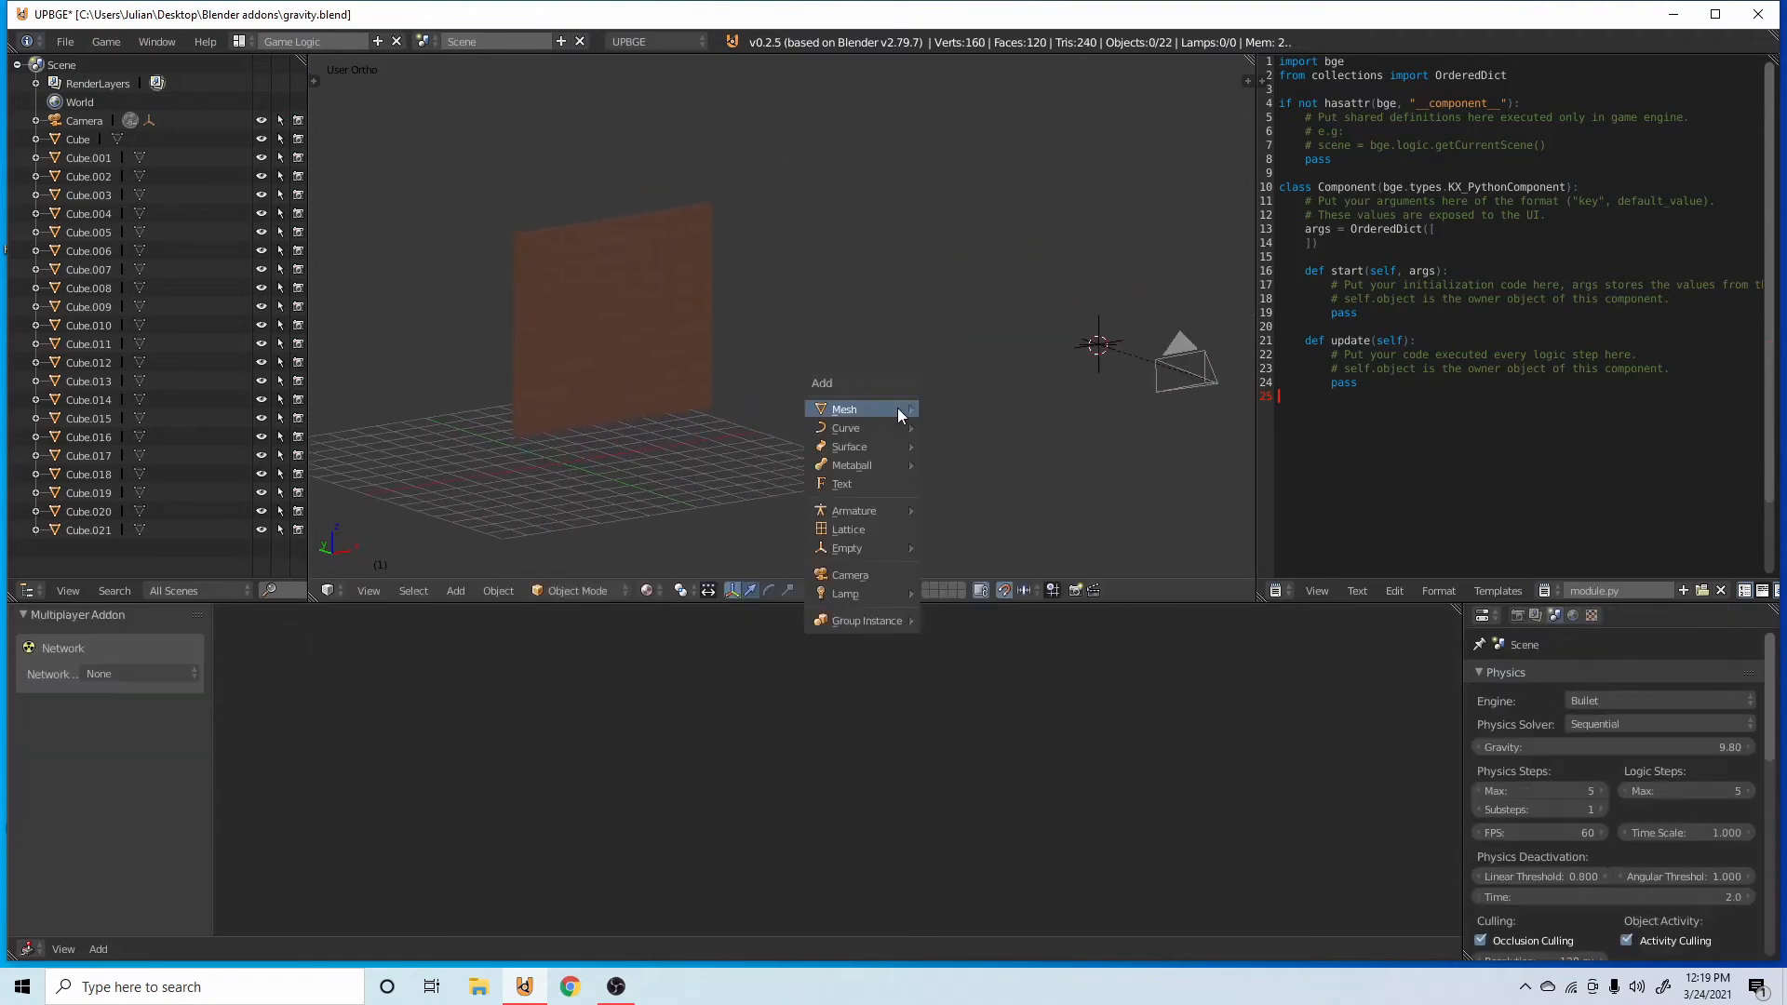
mouse_move(873, 409)
left_click(979, 579)
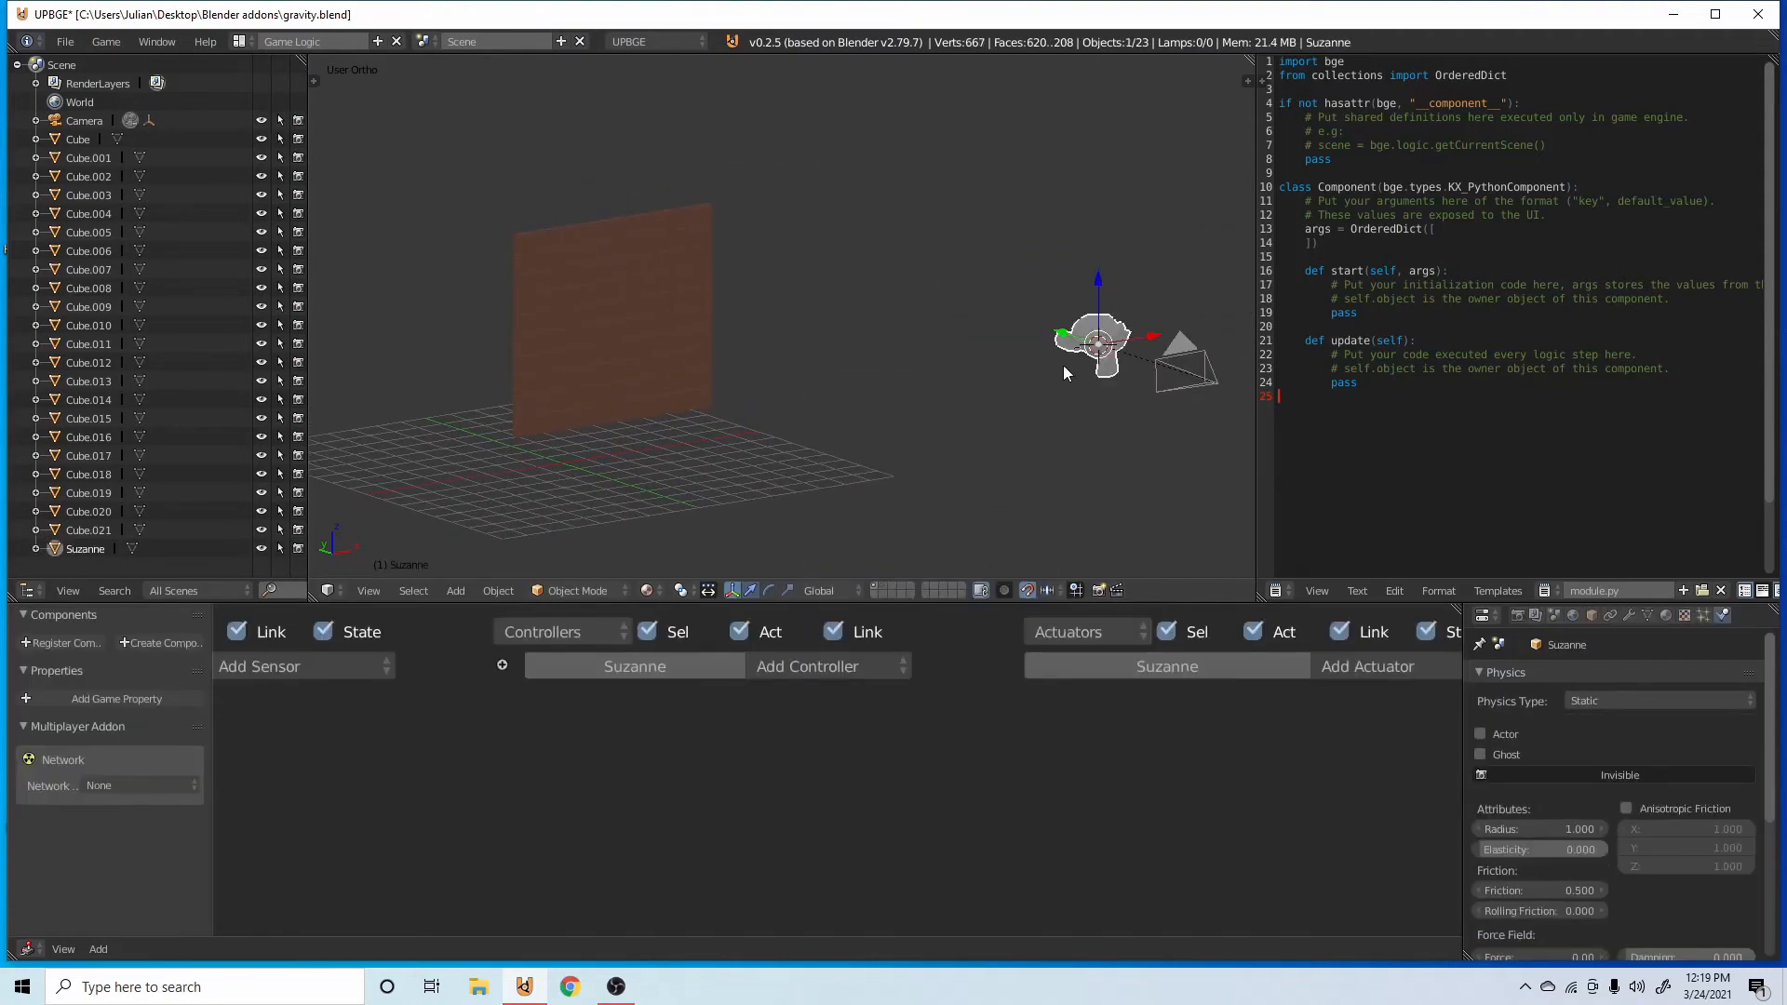
left_click_drag(1045, 327, 940, 281)
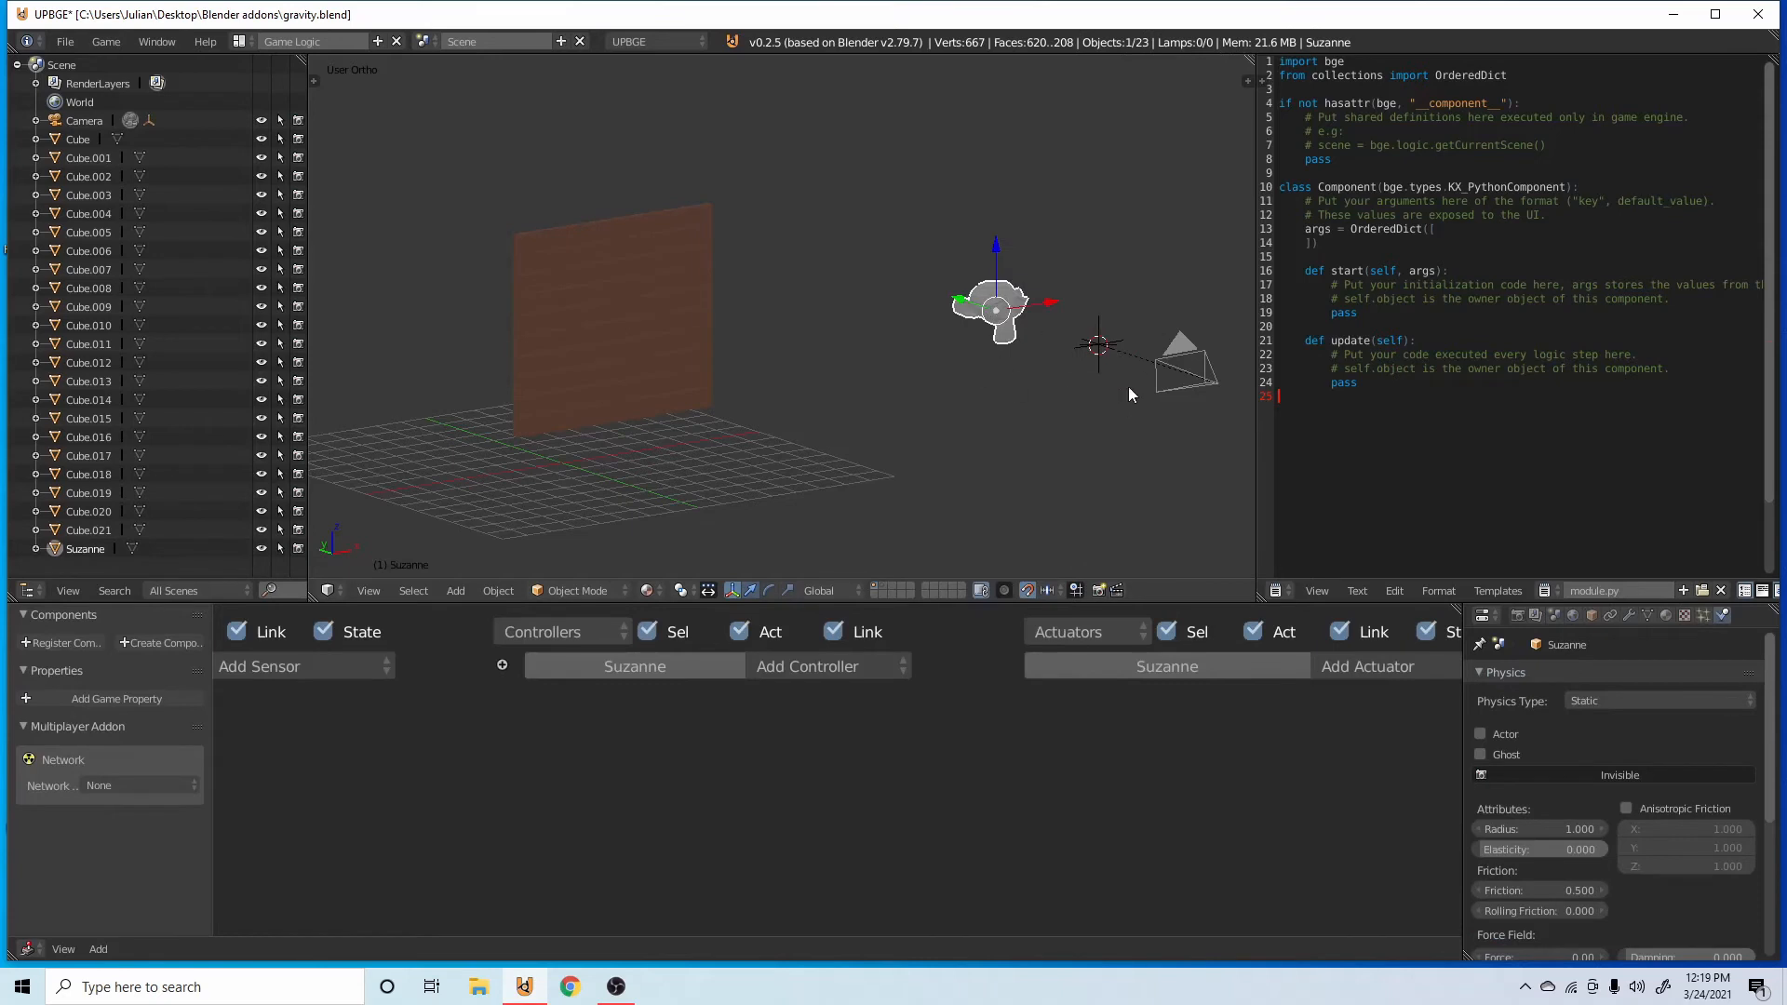
Add a game property named projectile to the monkey and save the file.
scroll(802, 684, "left", 5, "ctrl")
left_click(656, 668)
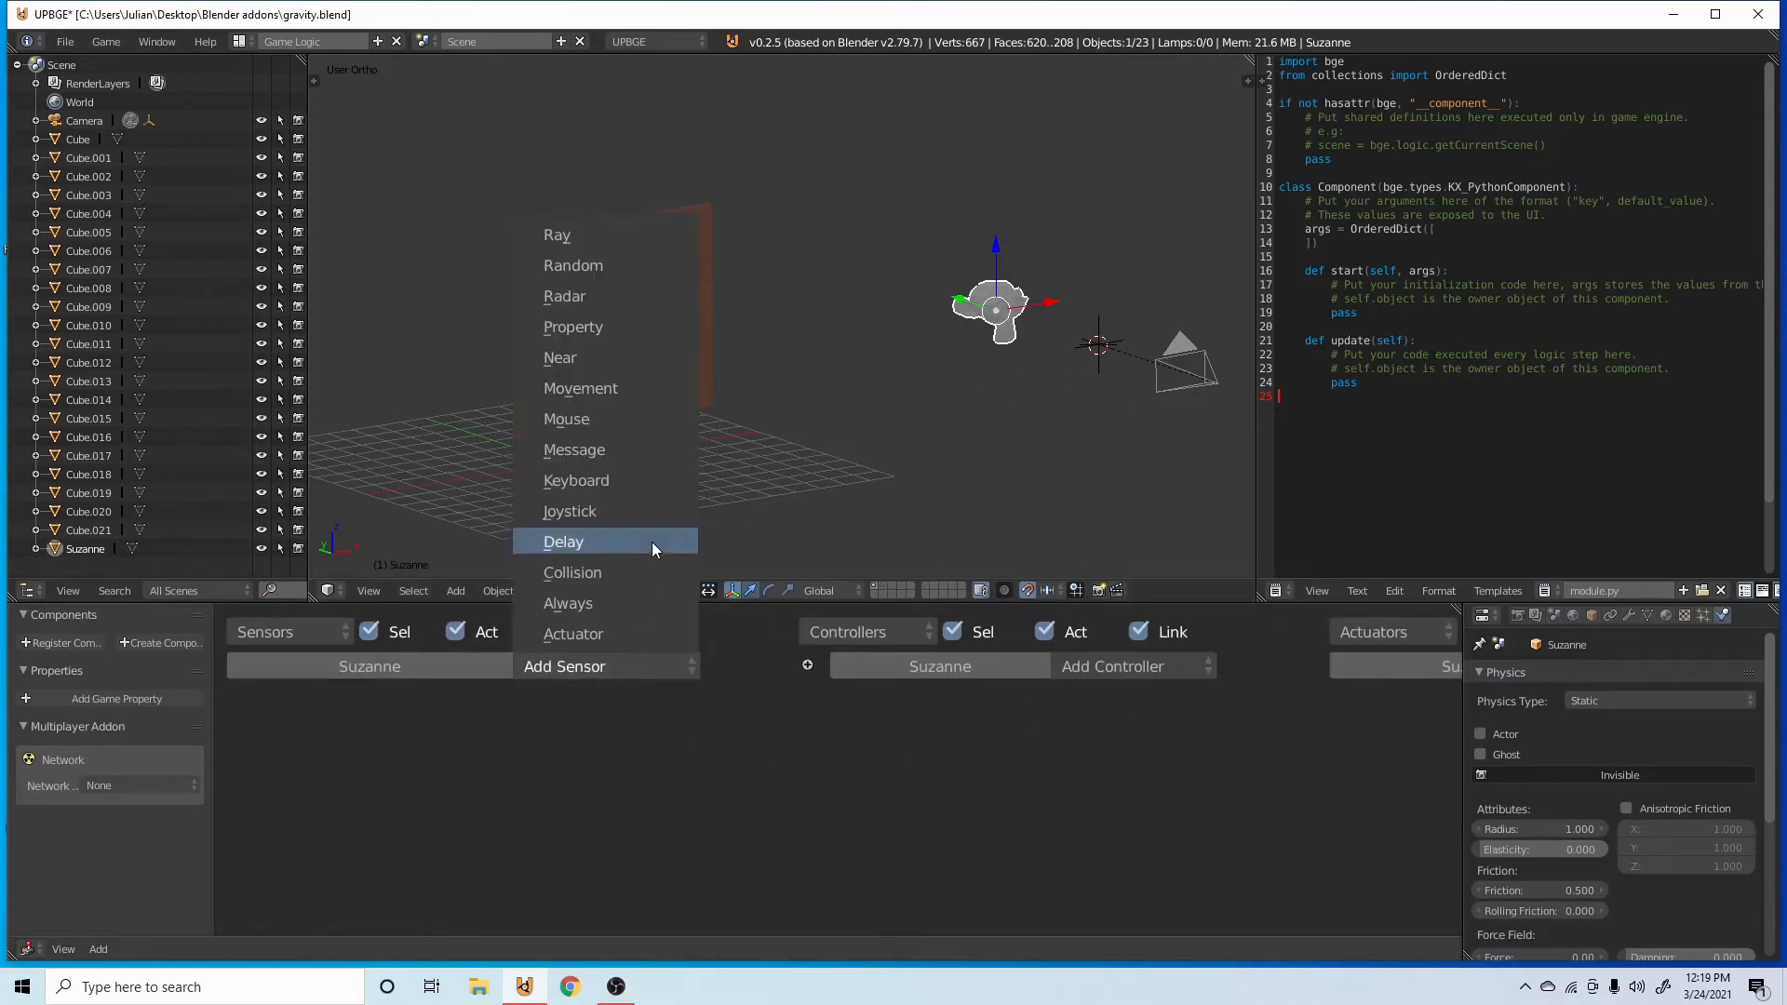
left_click(119, 698)
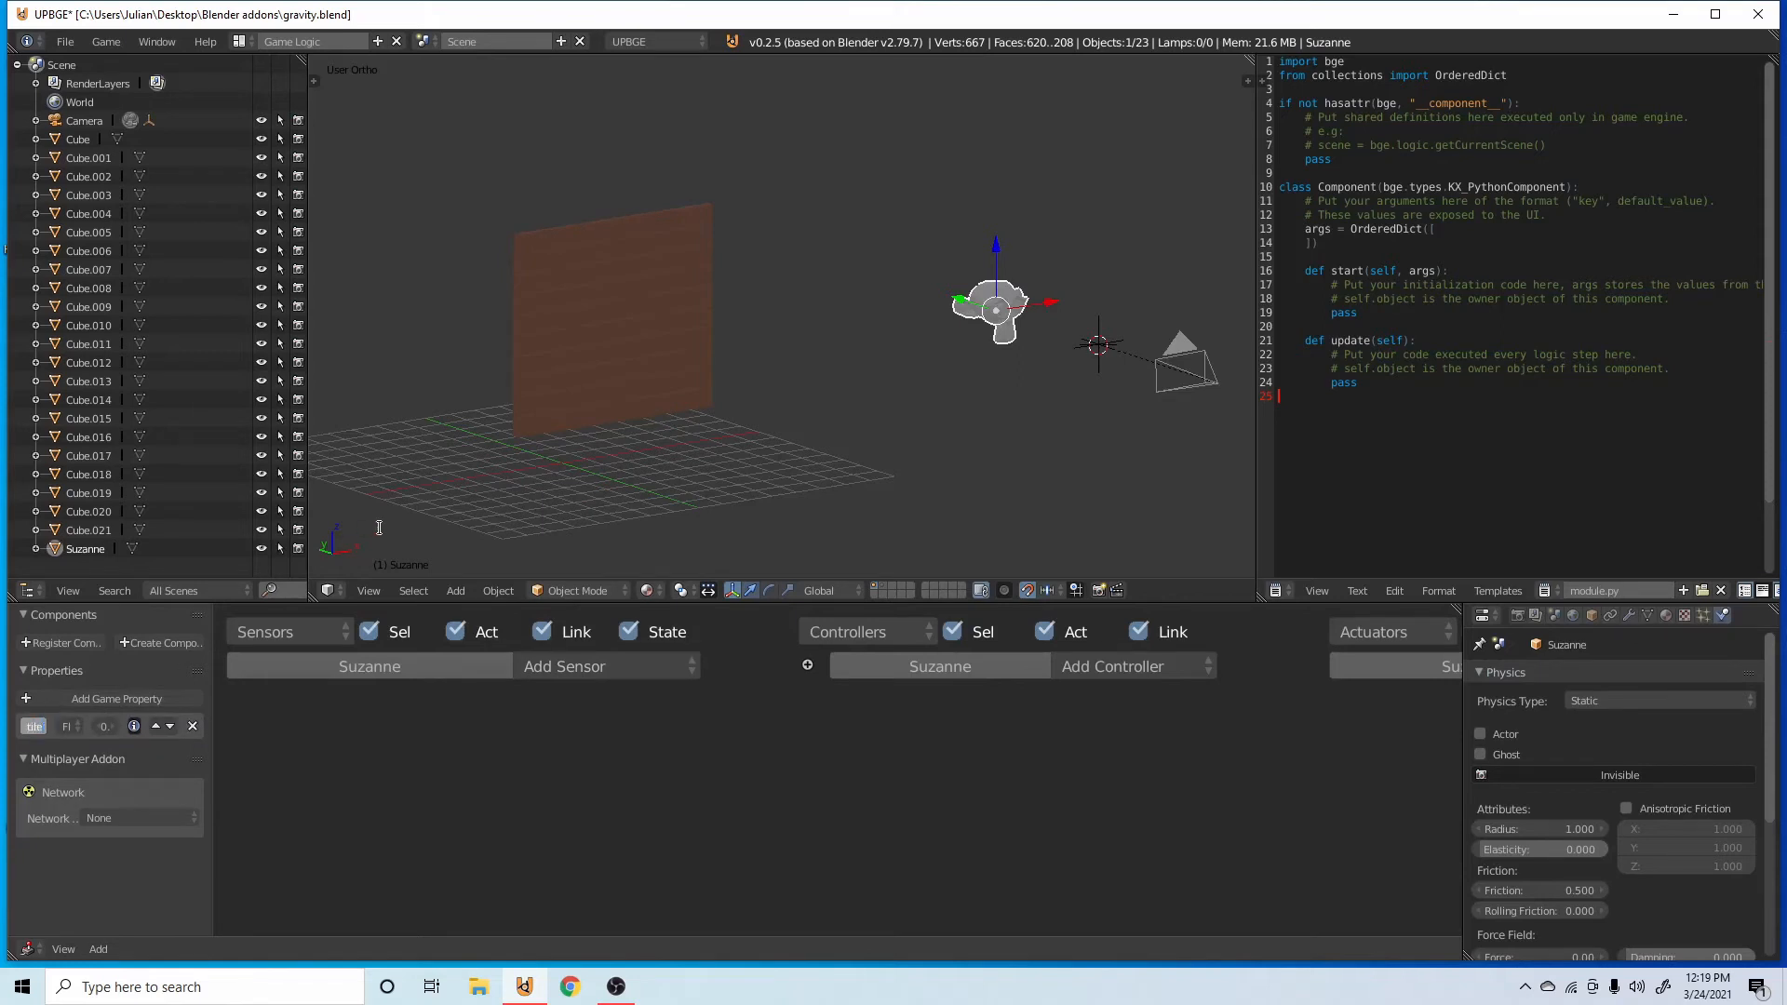
key("ctrl+s")
left_click(510, 315)
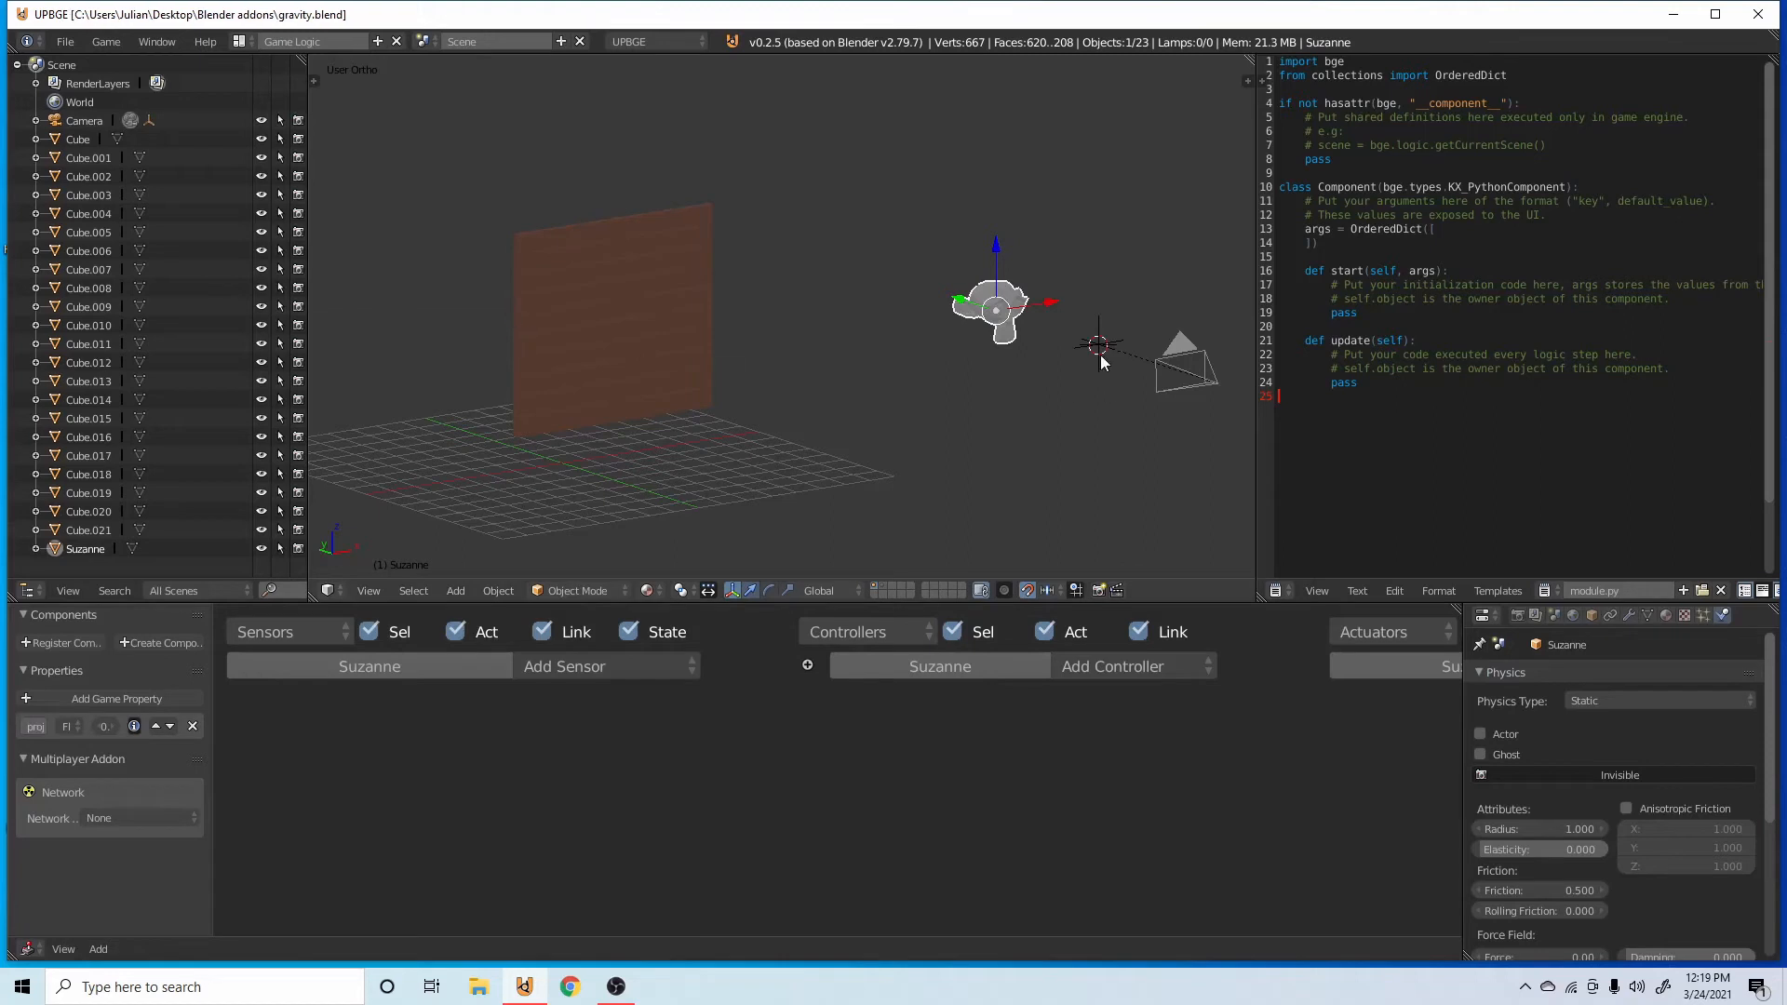
Set the monkey's physics type to Rigid Body with Sphere collision bounds, and save the file.
left_click(1638, 700)
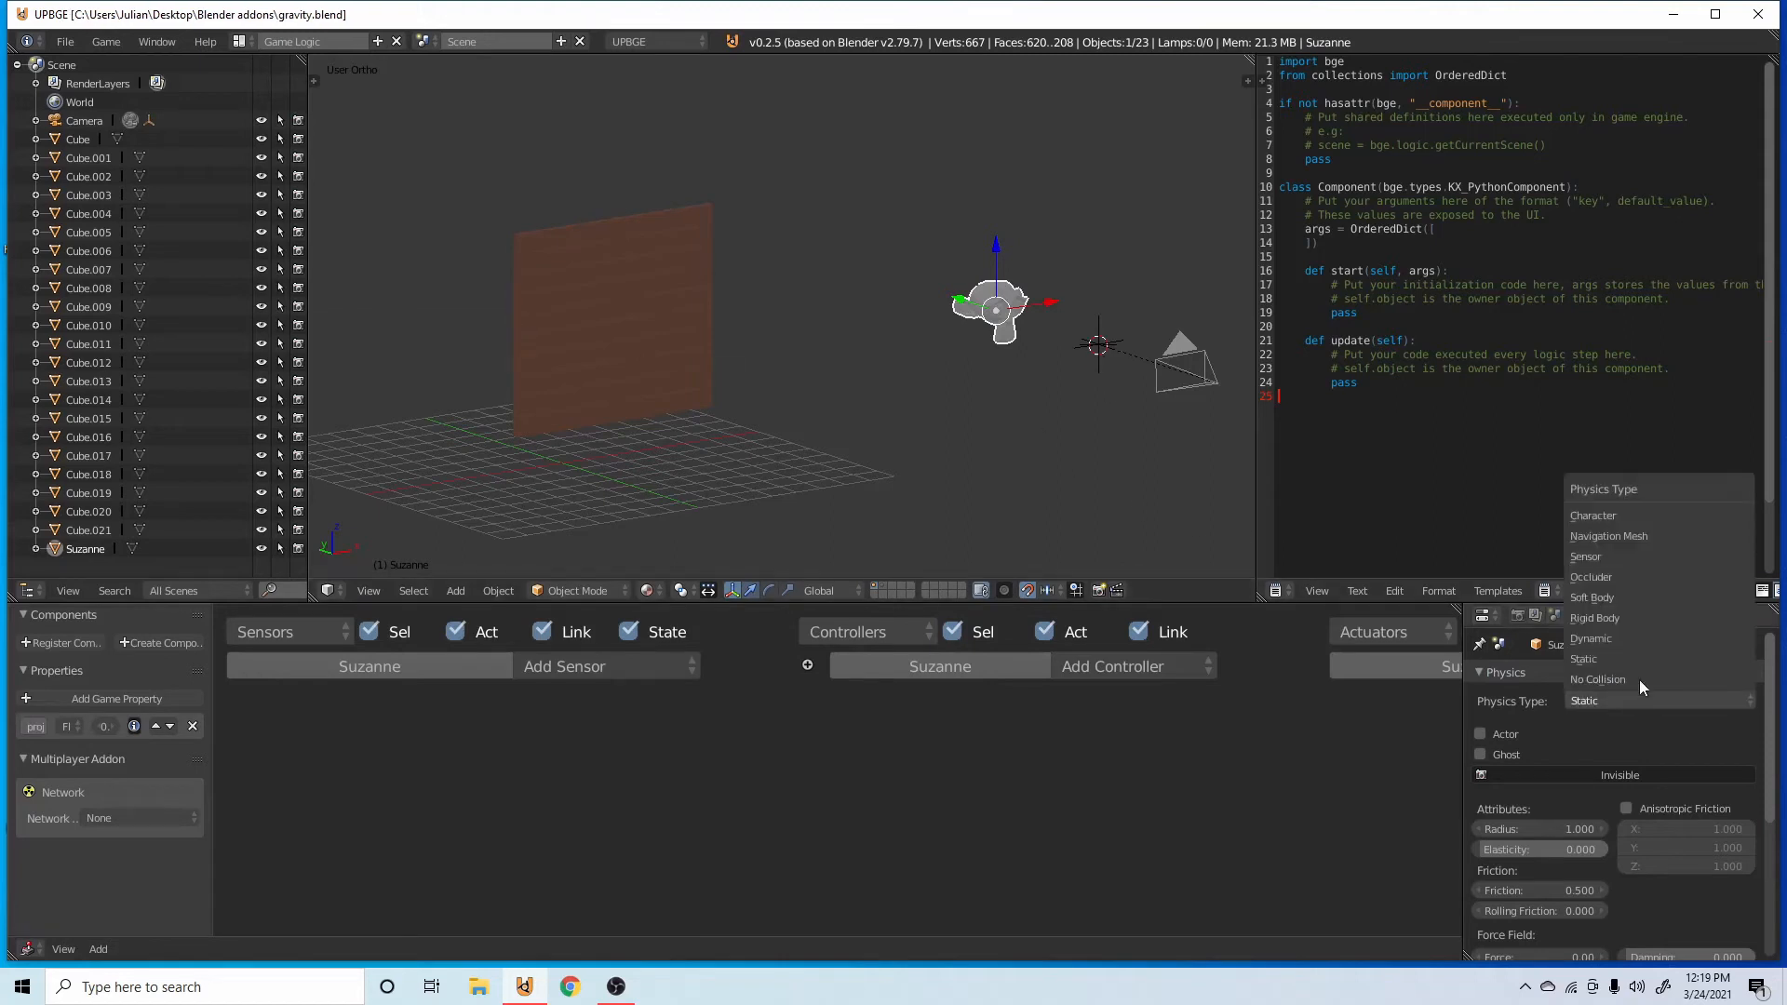
left_click(1636, 611)
scroll(1595, 752, "down", 3)
scroll(1596, 752, "down", 6)
left_click(1493, 776)
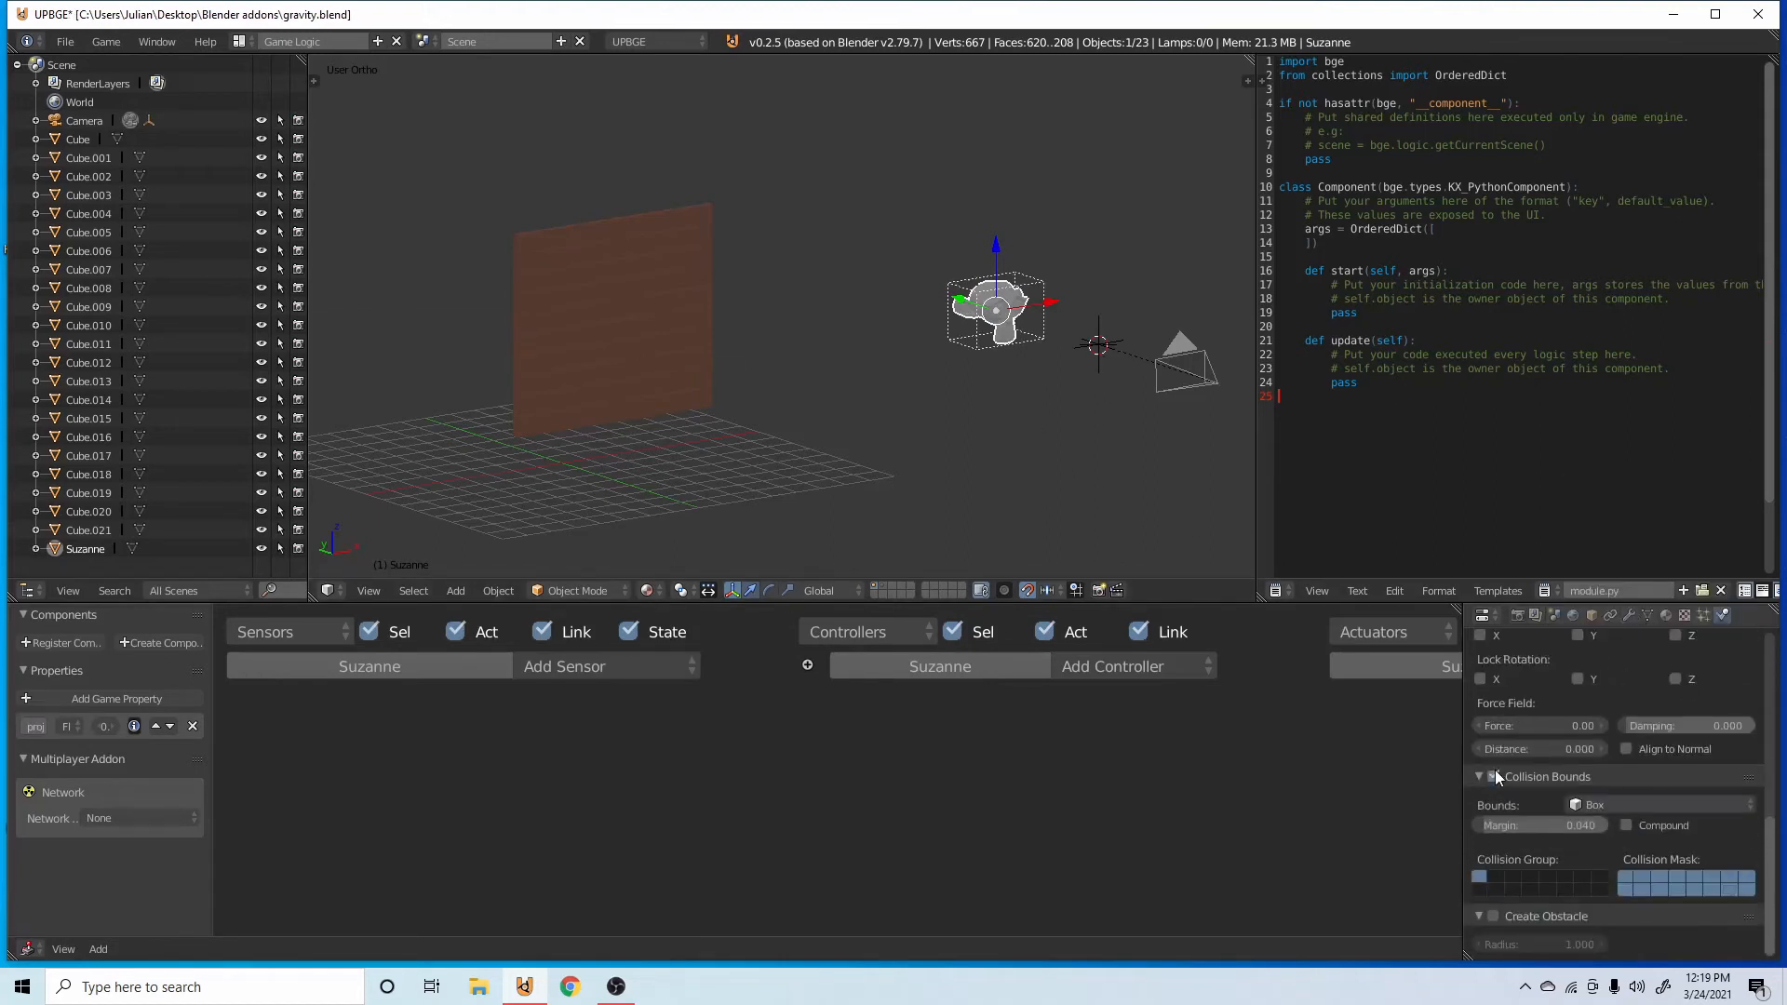
left_click(1605, 805)
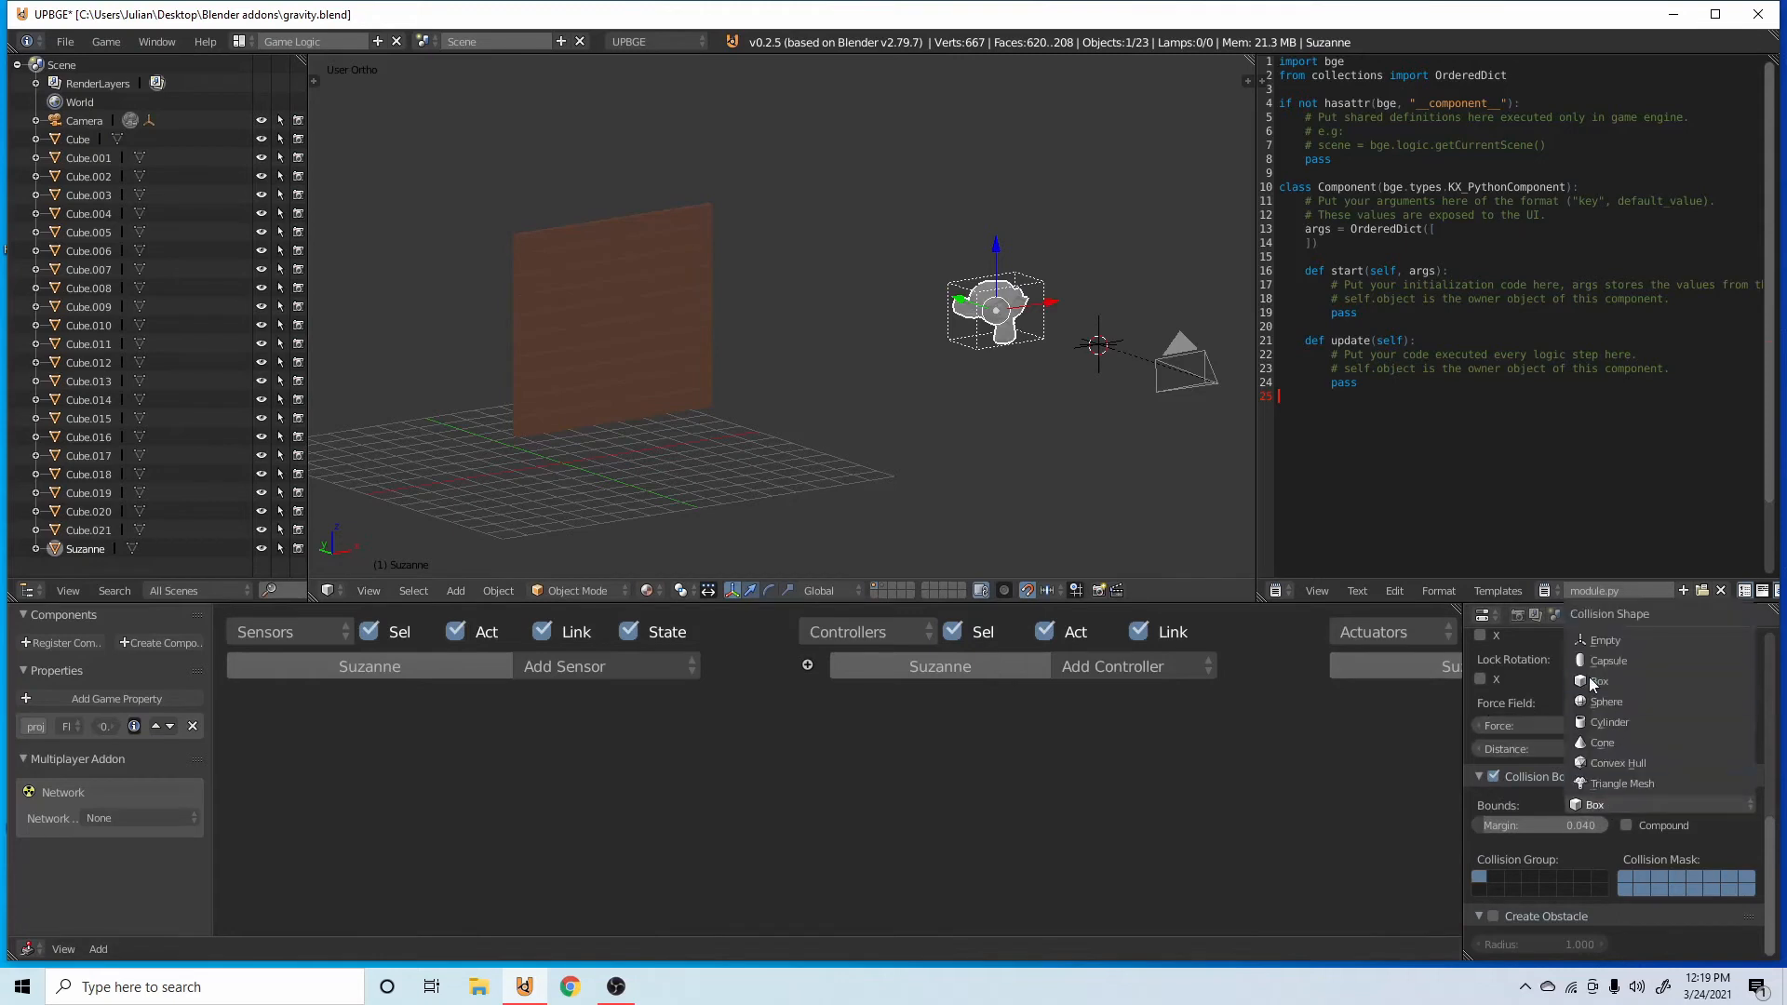
left_click(1606, 705)
key("ctrl+s")
left_click(909, 273)
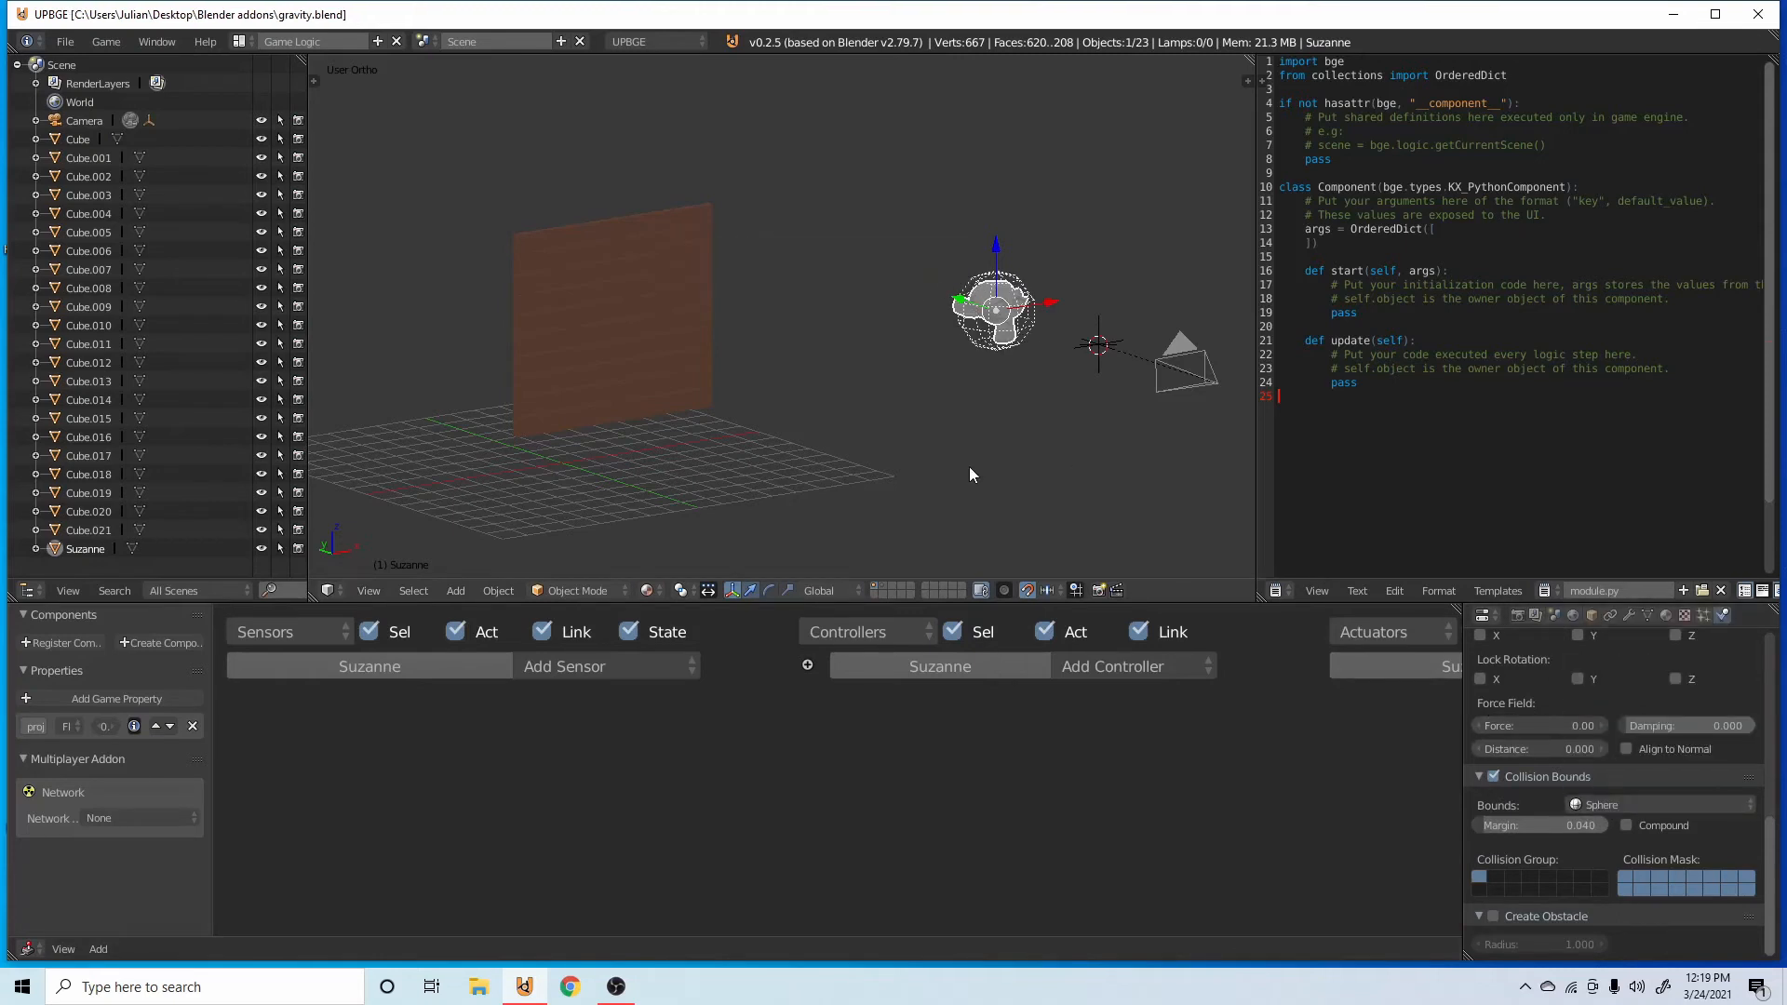
Add an Always sensor to the monkey and enable its Tap option.
left_click(614, 668)
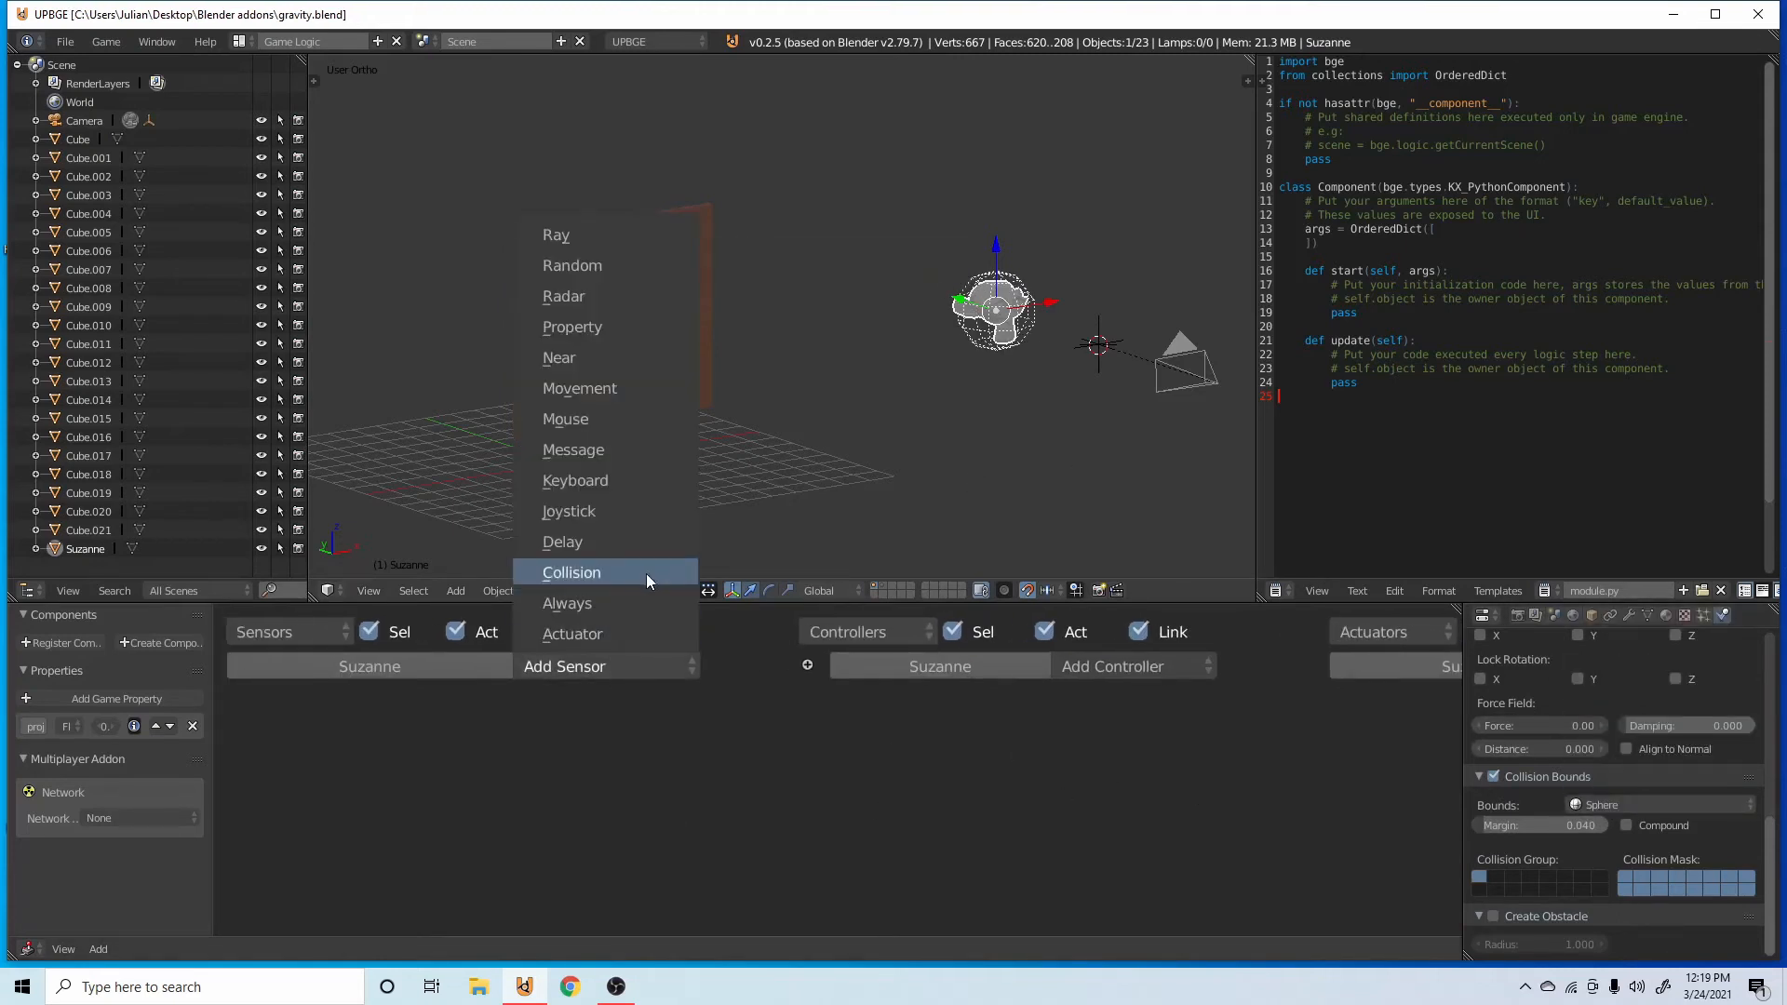
left_click(609, 667)
left_click(610, 602)
middle_click_drag(933, 814, 606, 815)
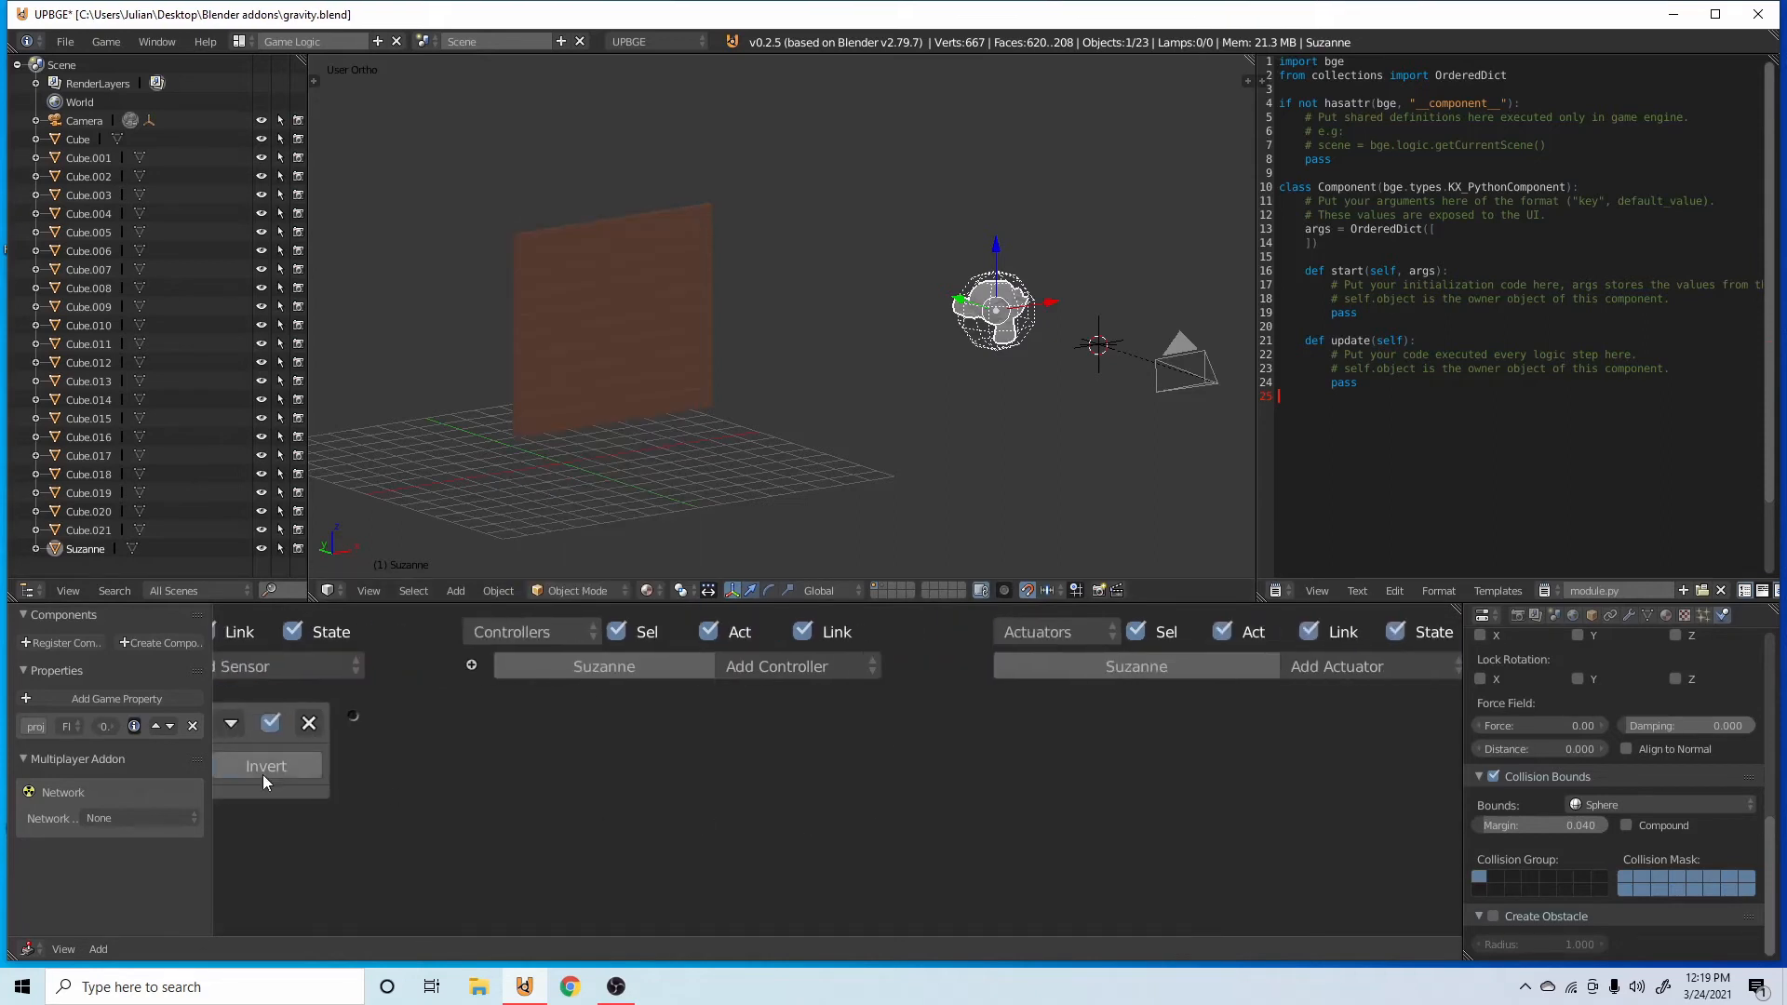
middle_click_drag(492, 814, 777, 811)
left_click(510, 767)
middle_click_drag(943, 842, 639, 847)
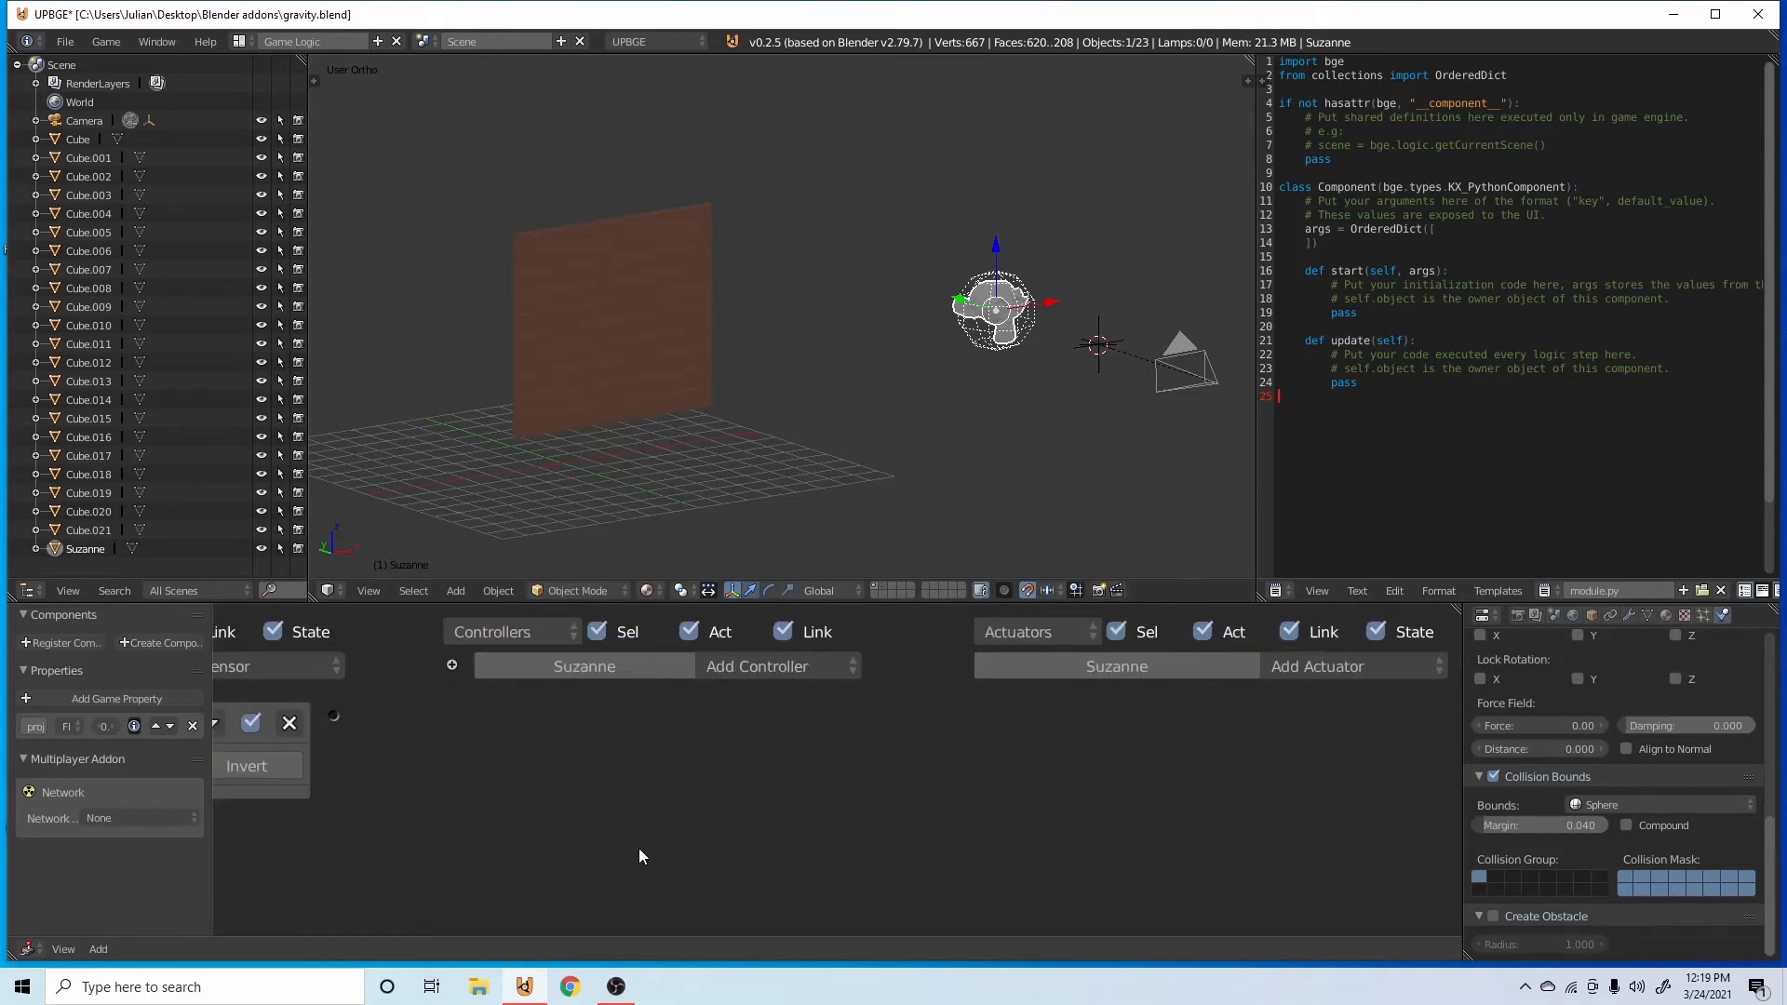
left_click_drag(1465, 667, 1444, 666)
left_click(1400, 667)
left_click(1355, 646)
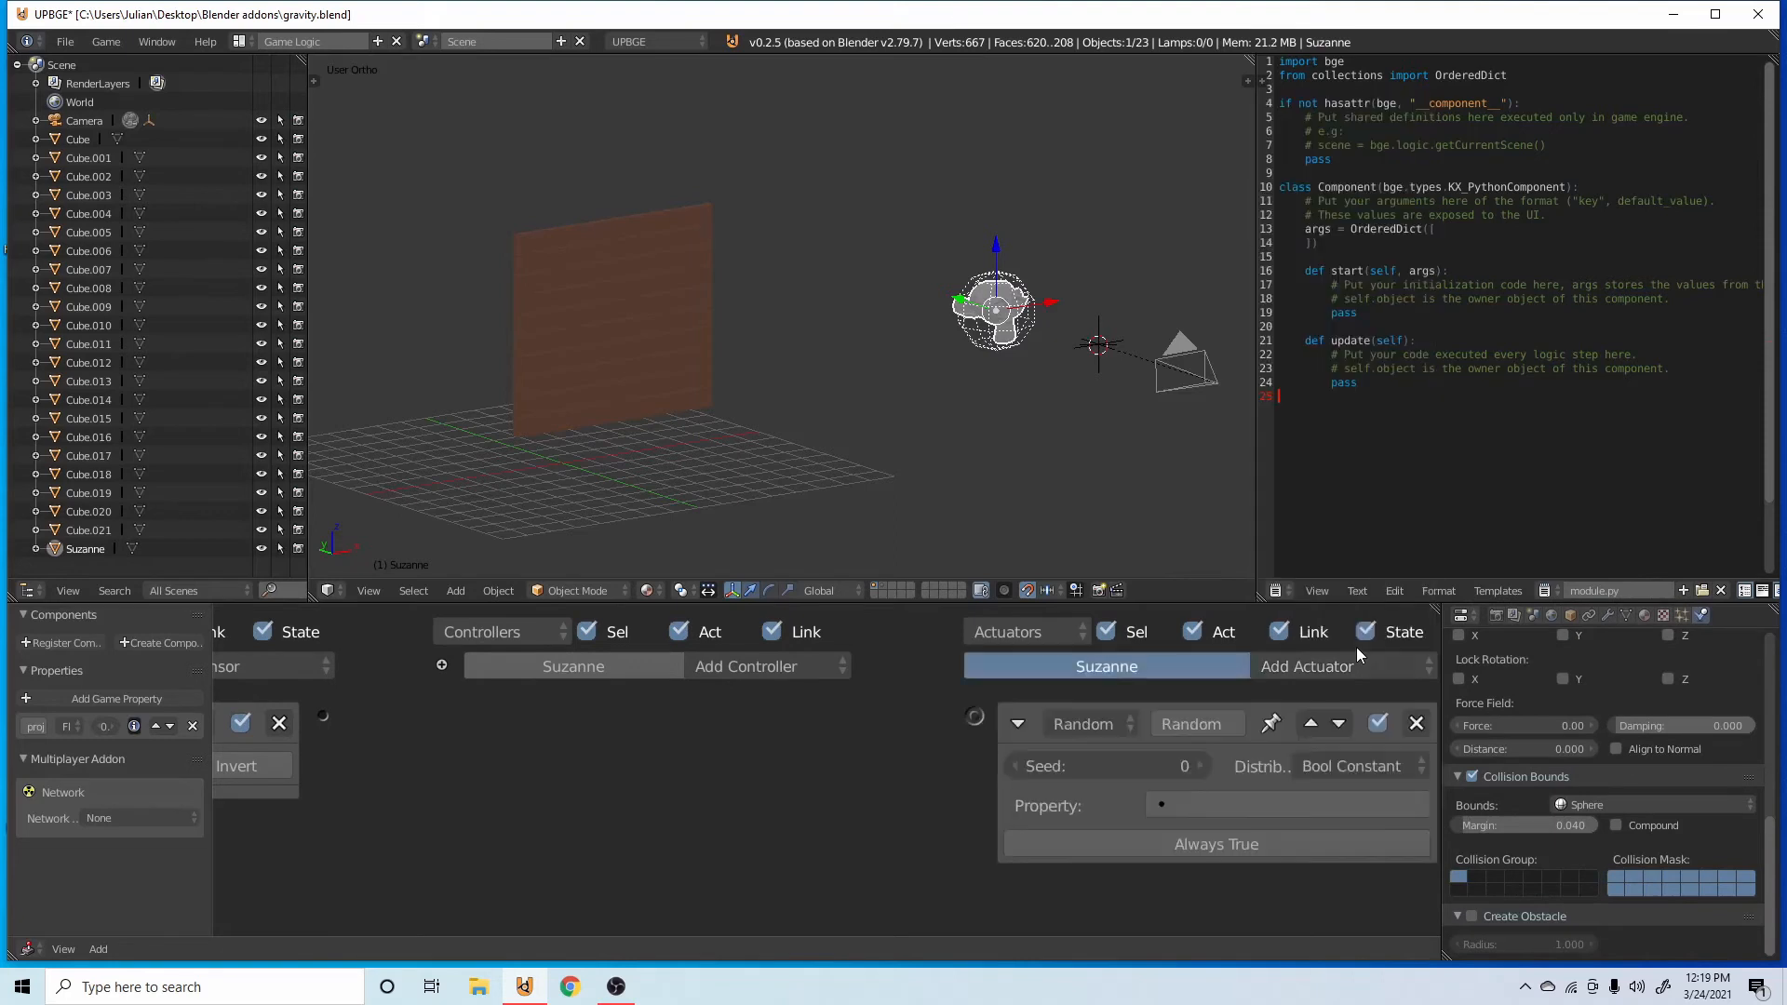
left_click(1411, 707)
Add a Motion actuator to the monkey and link the Always sensor to it.
left_click(1389, 668)
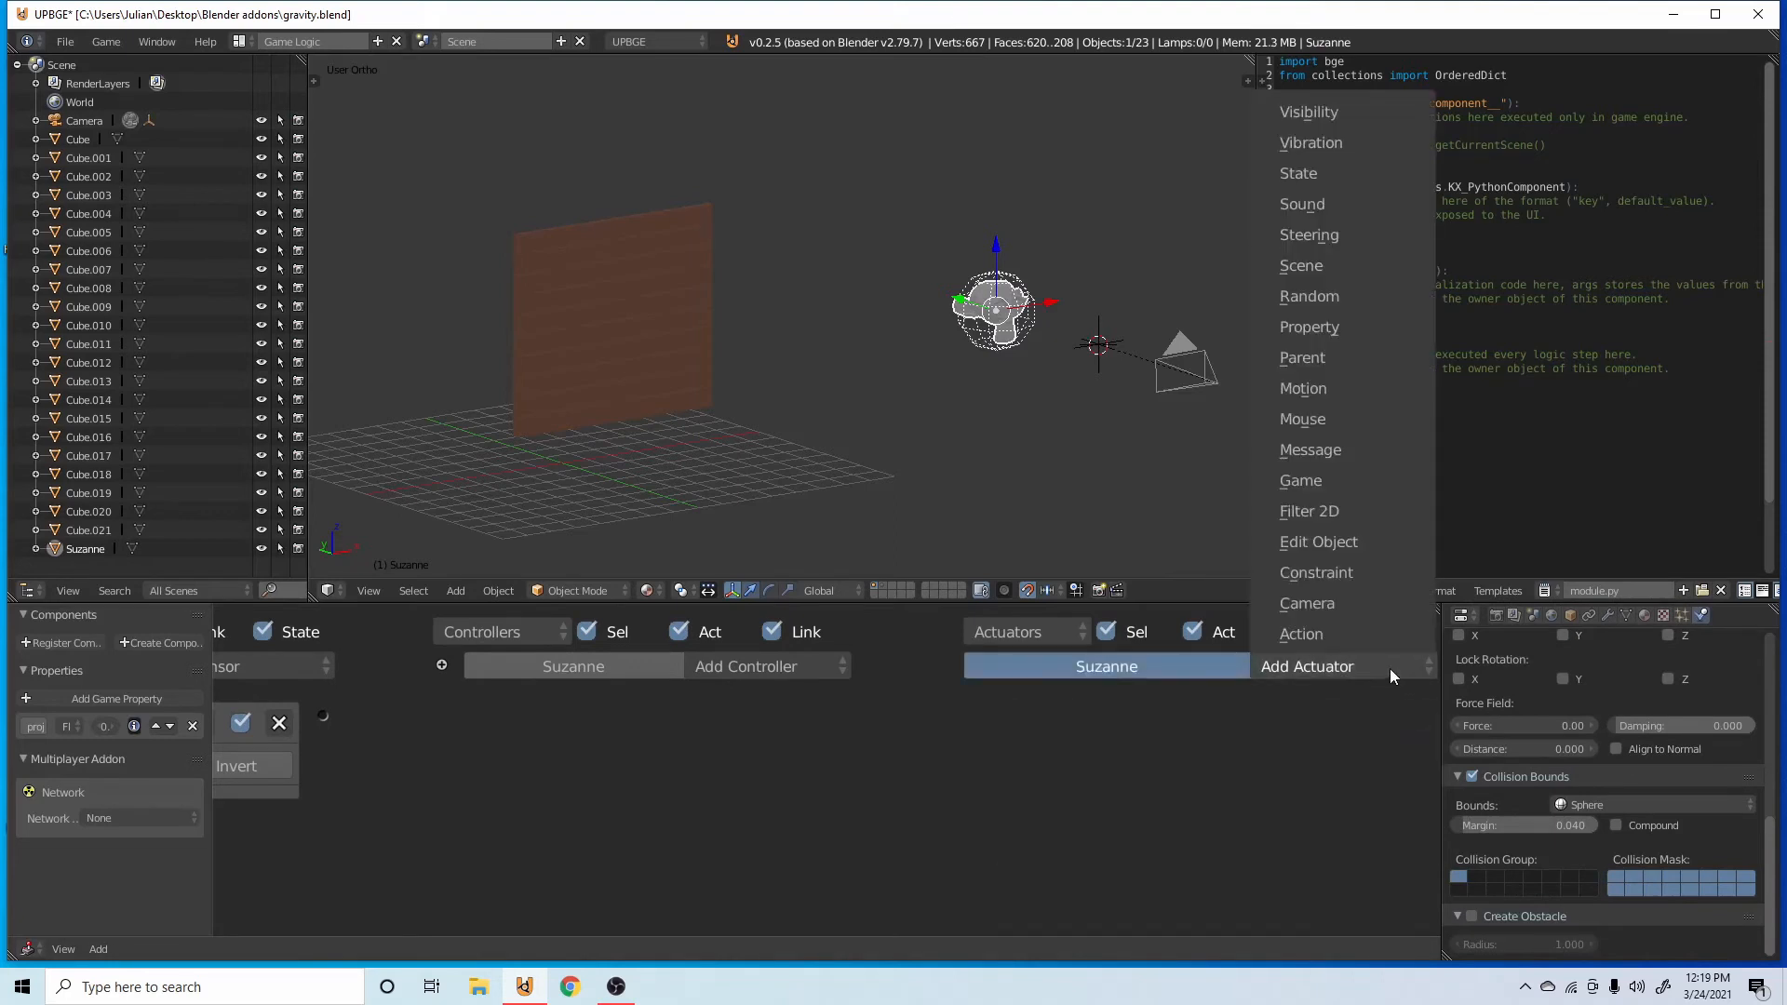
left_click(1341, 389)
left_click_drag(324, 718, 976, 712)
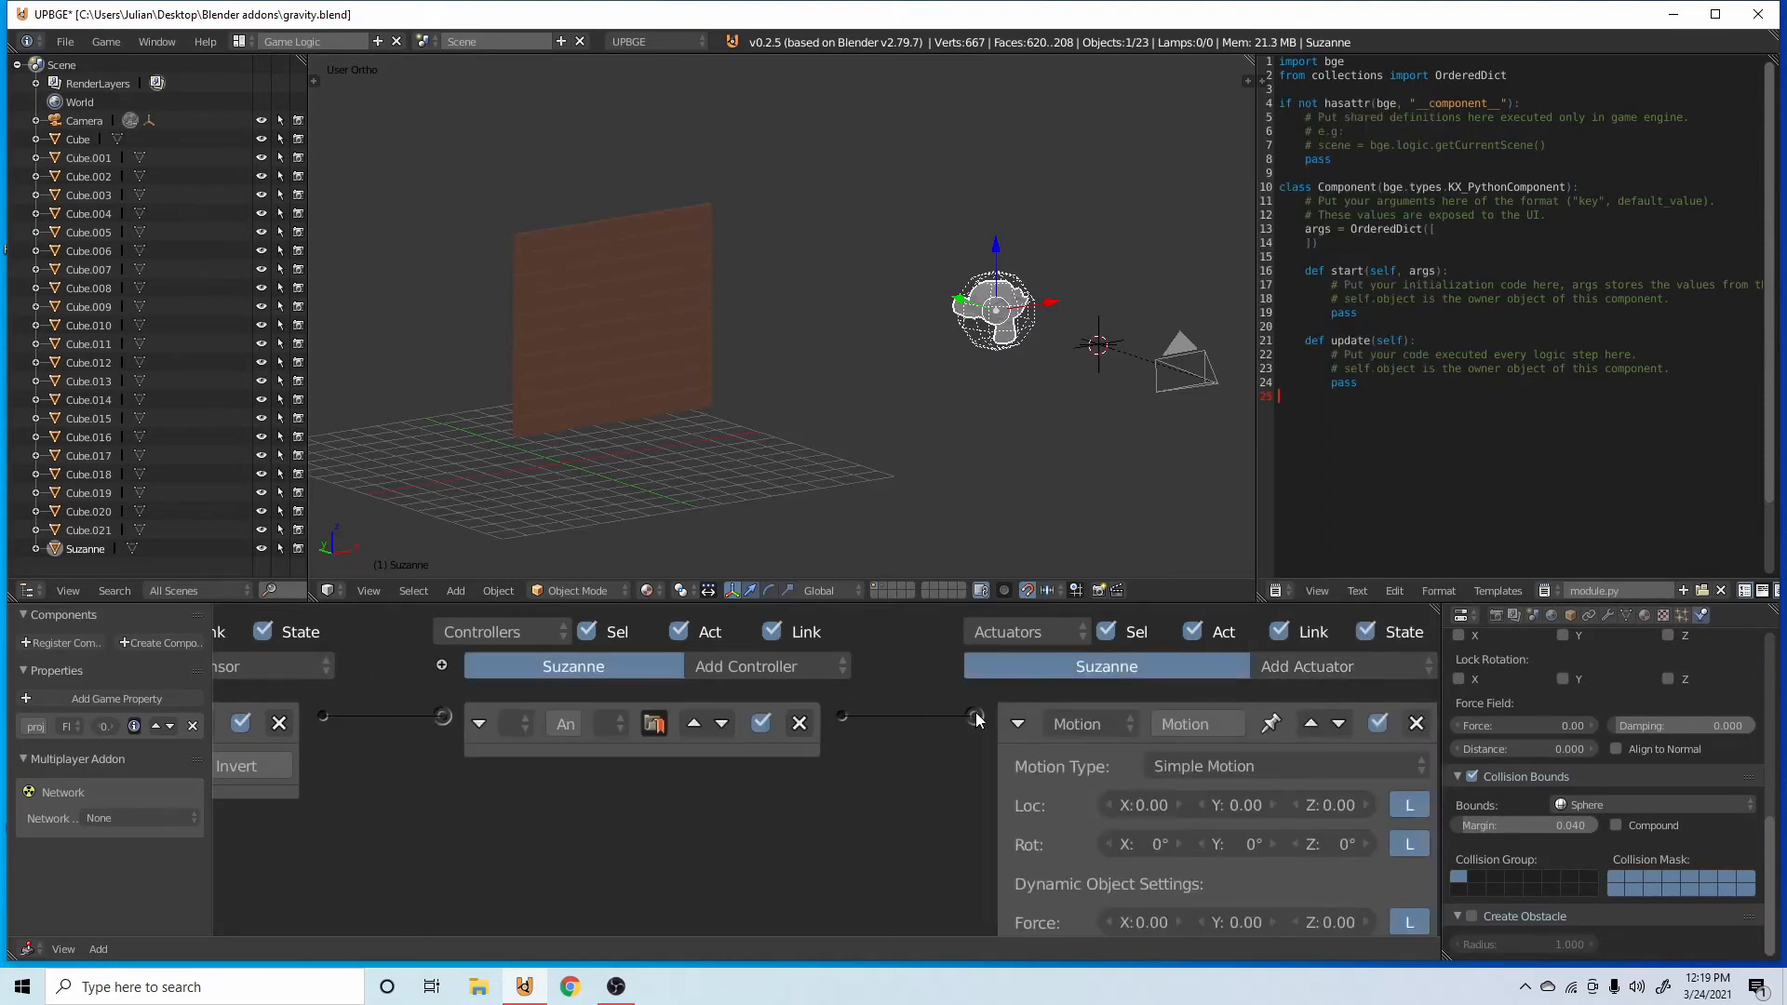
scroll(817, 717, "down", 1)
scroll(1158, 821, "down", 2)
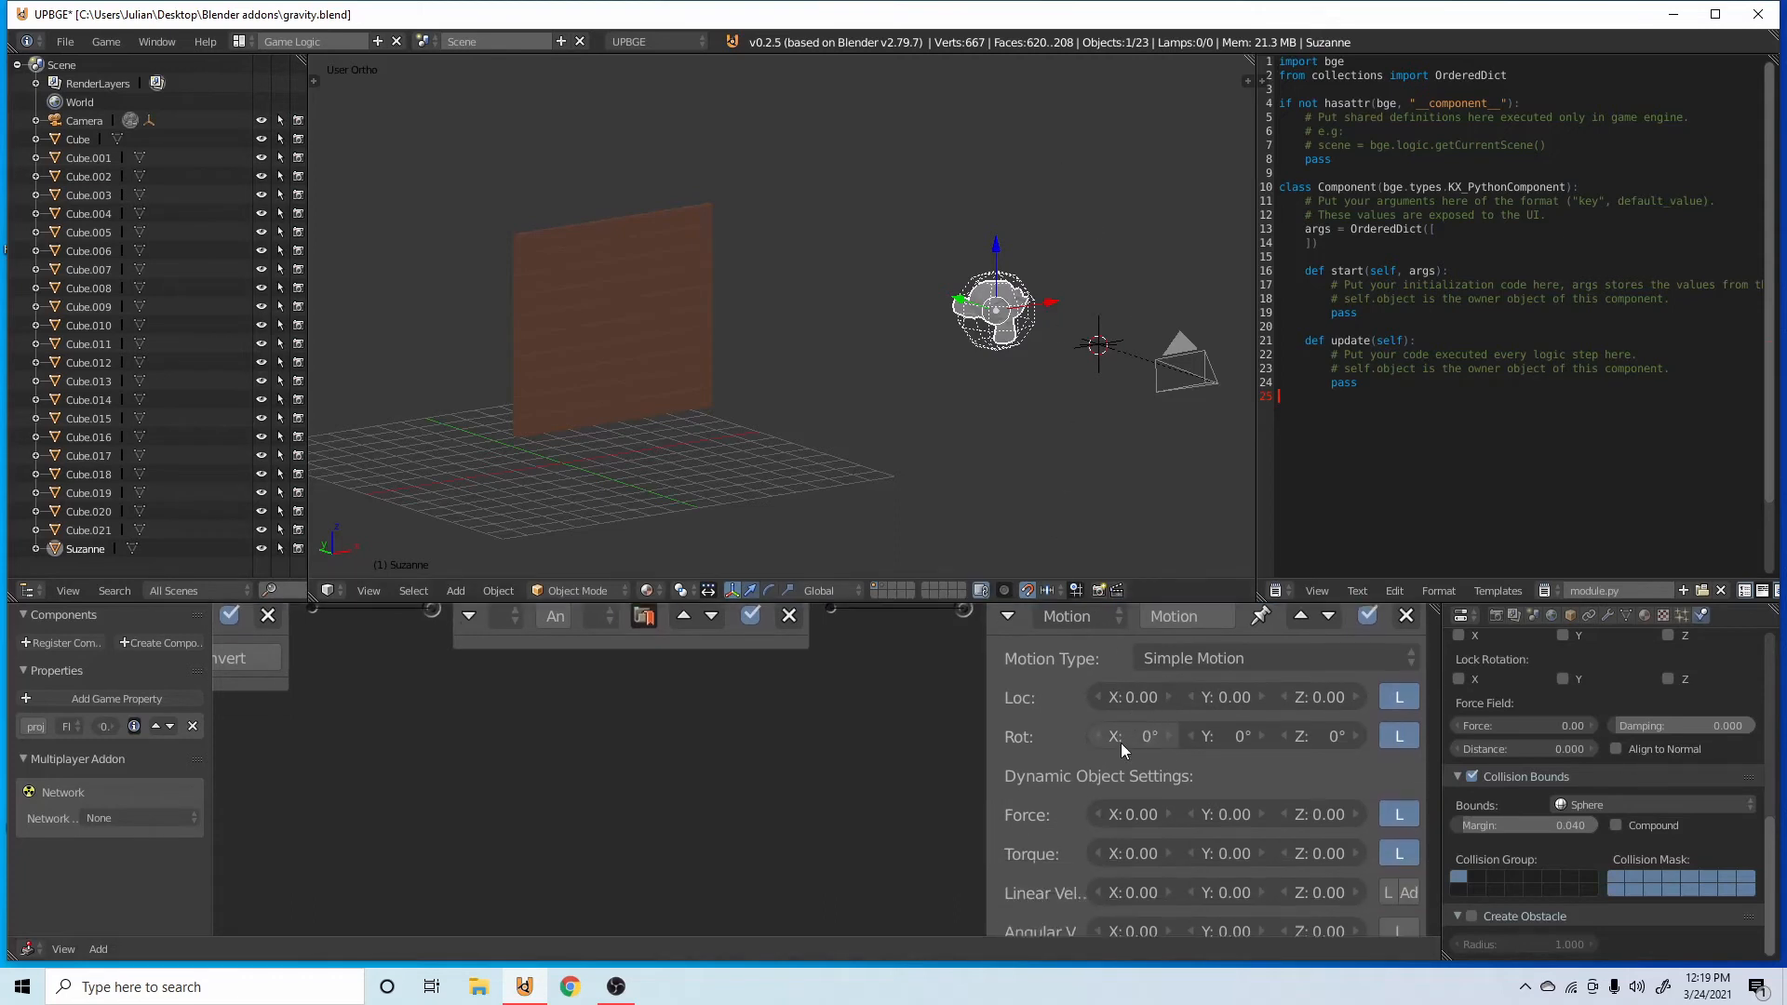
Set the Y force of the monkey's Motion actuator to 1000, test it in a game run, and save the file.
left_click(1227, 806)
type("1000.0")
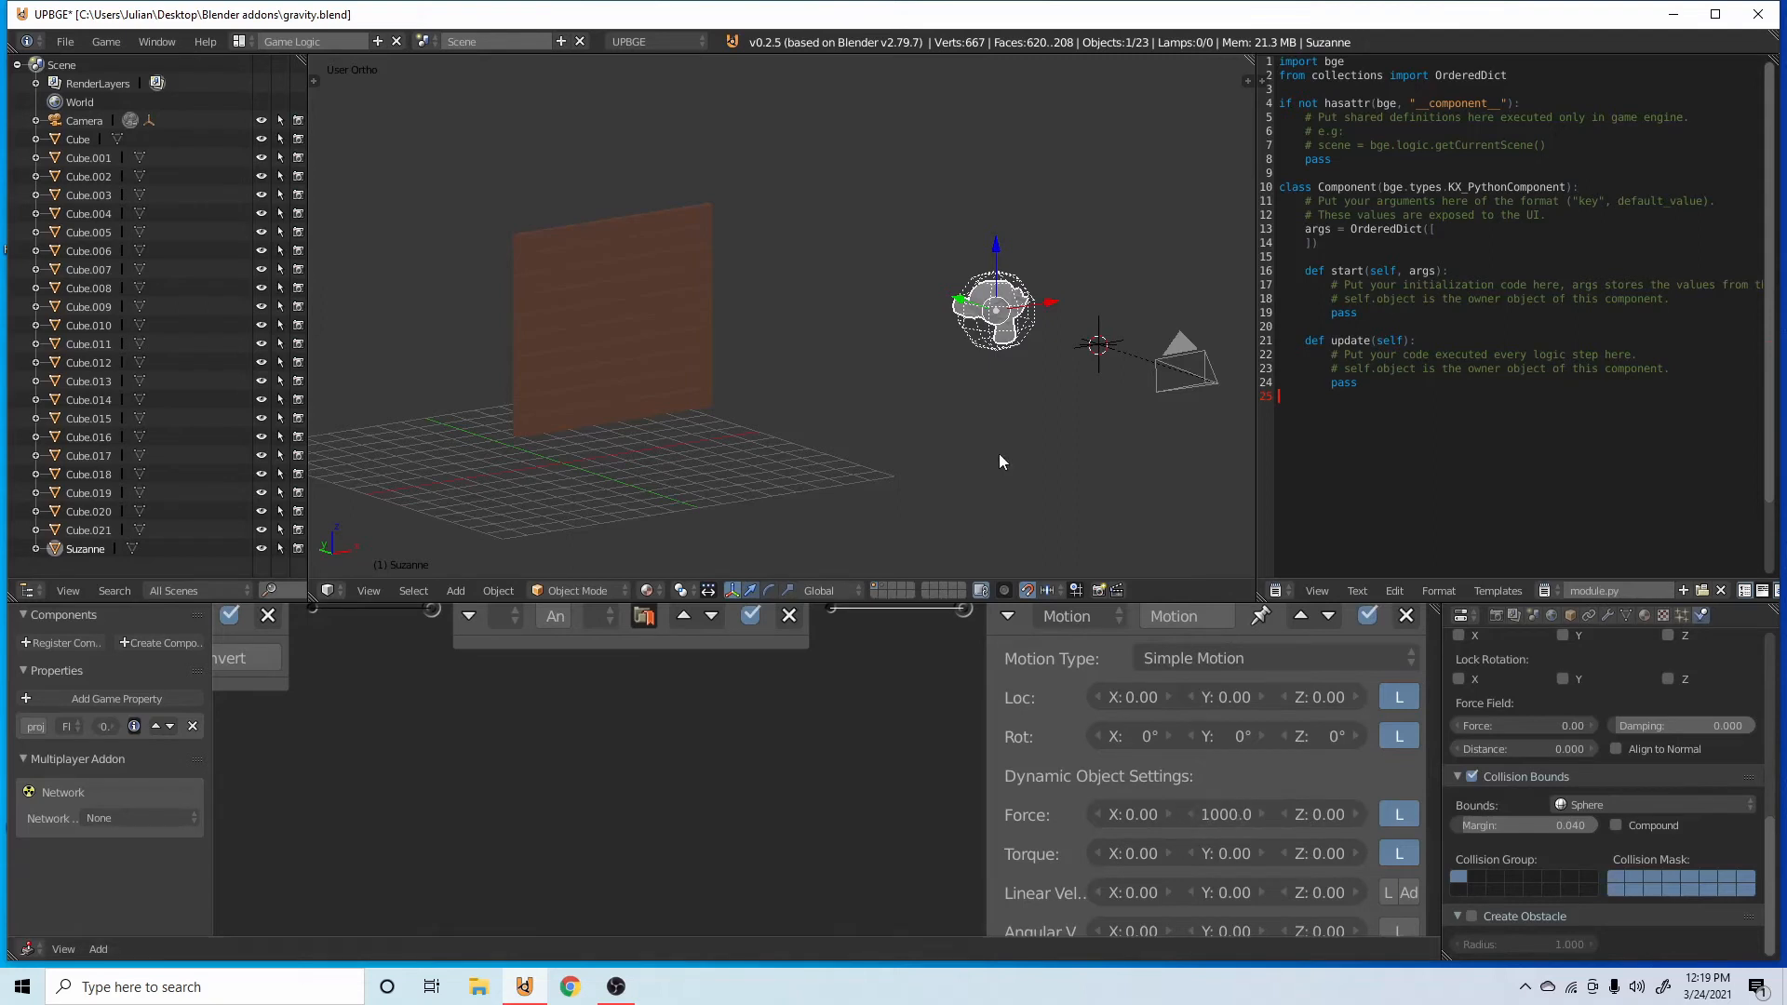
type("p")
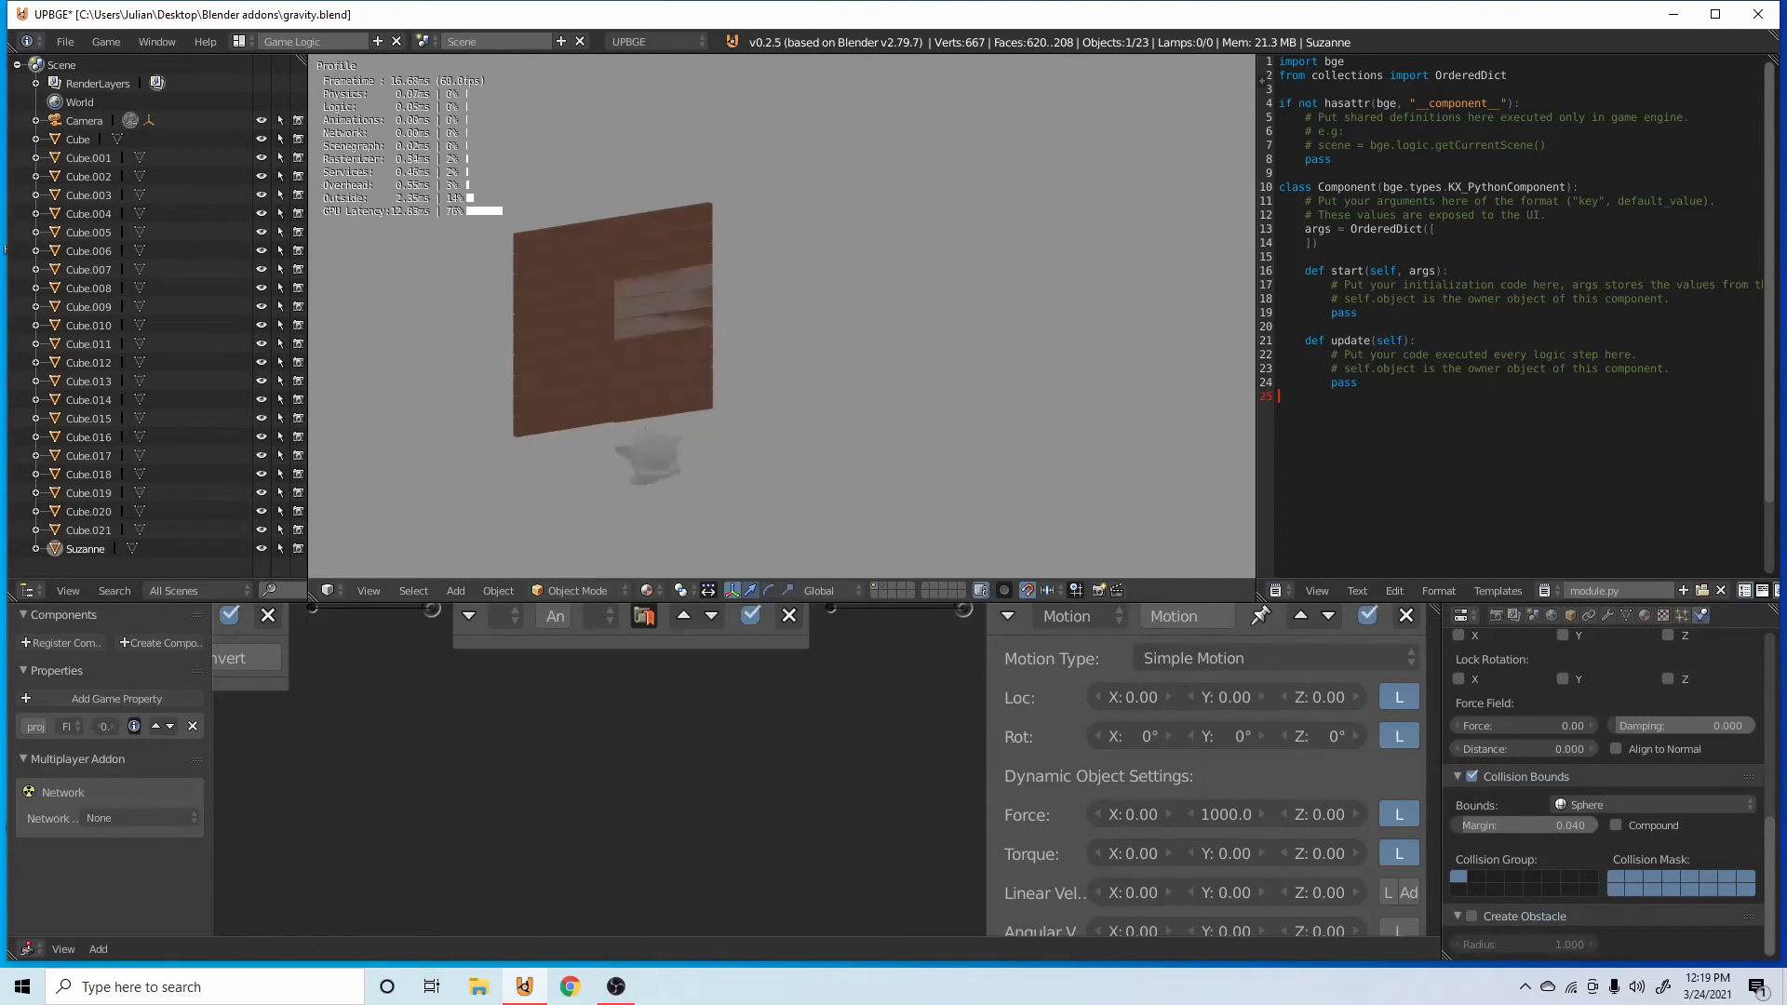
key("Escape")
key("ctrl+s")
left_click(740, 385)
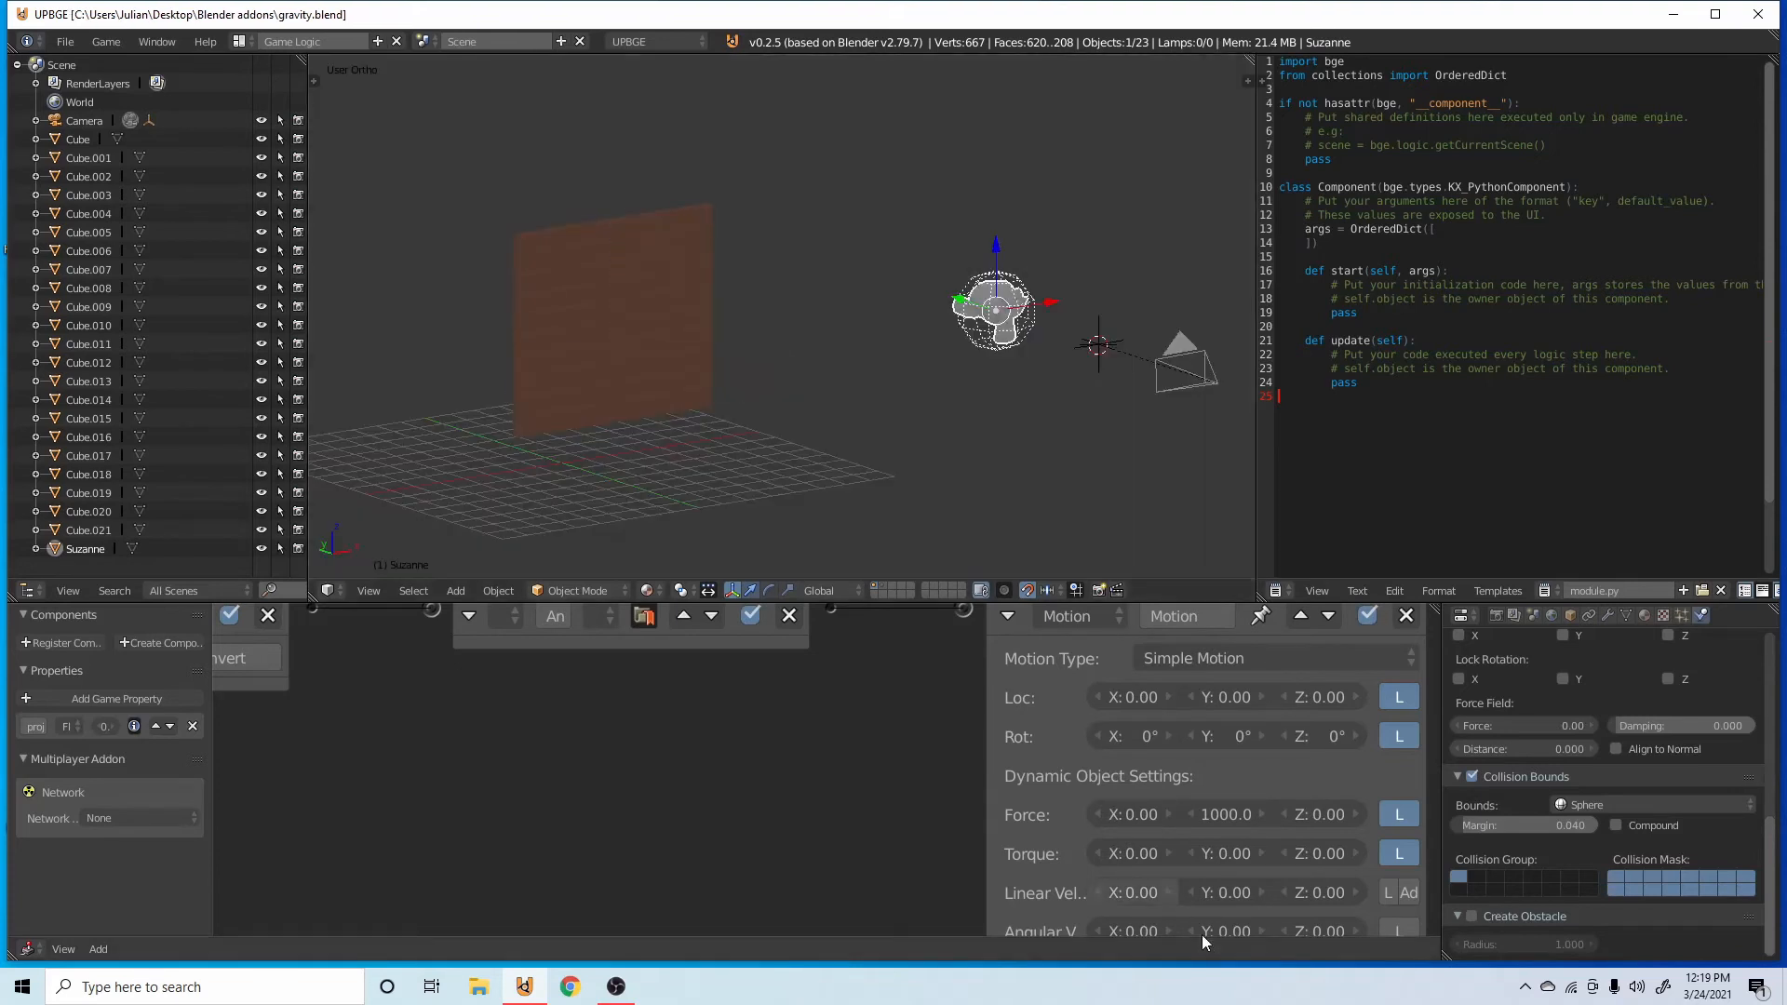
Set the Motion actuator's Y force to 2000, add a positive Y torque, and test the launch in a game run.
left_click(1210, 815)
type("2")
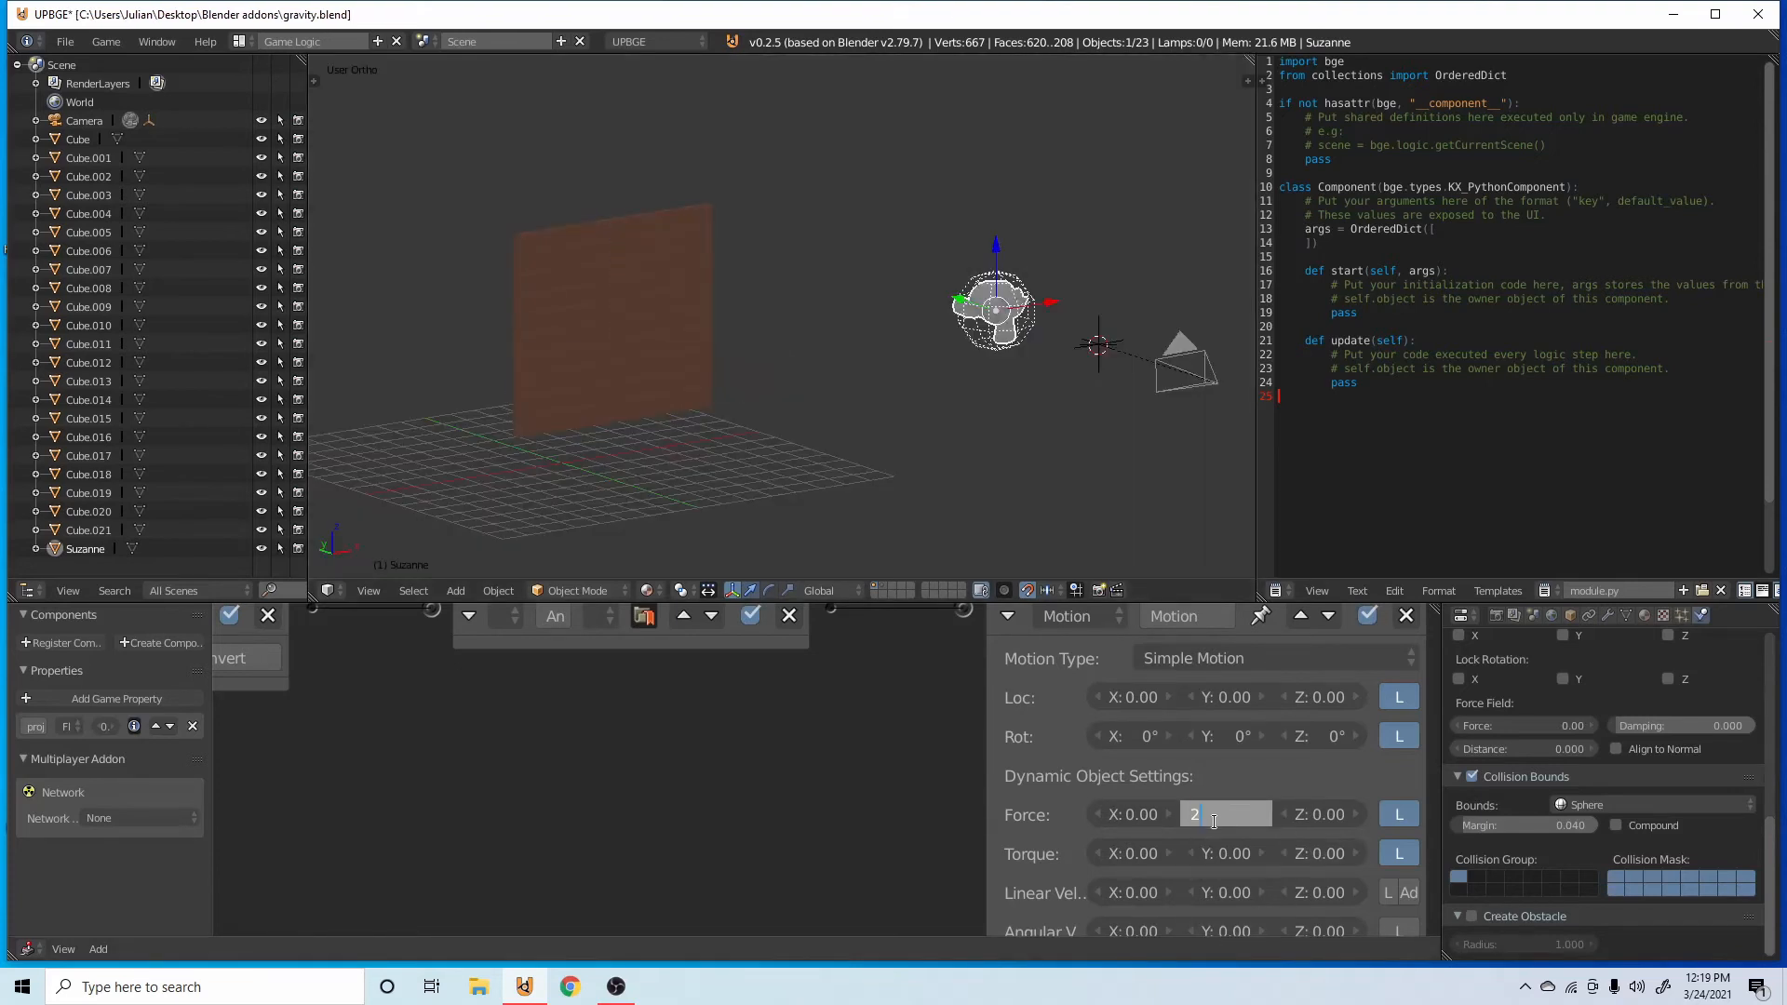
key("Return")
left_click_drag(1226, 854, 1494, 853)
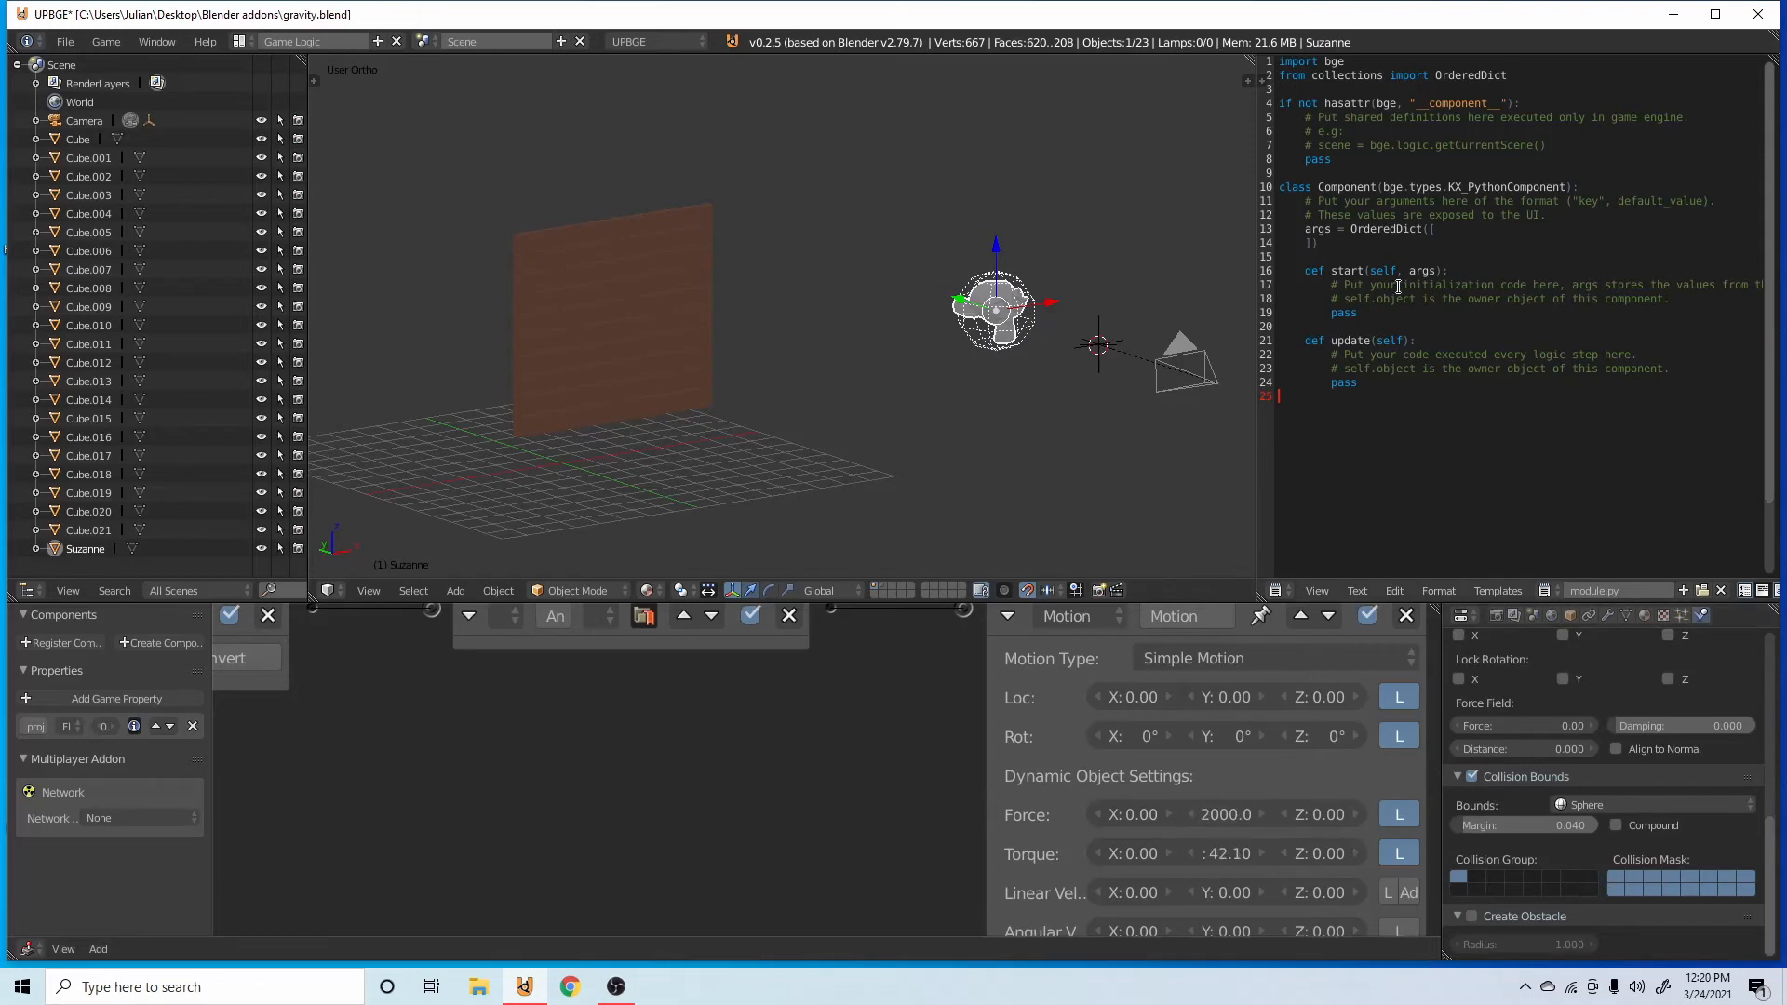
key("p")
key("Escape")
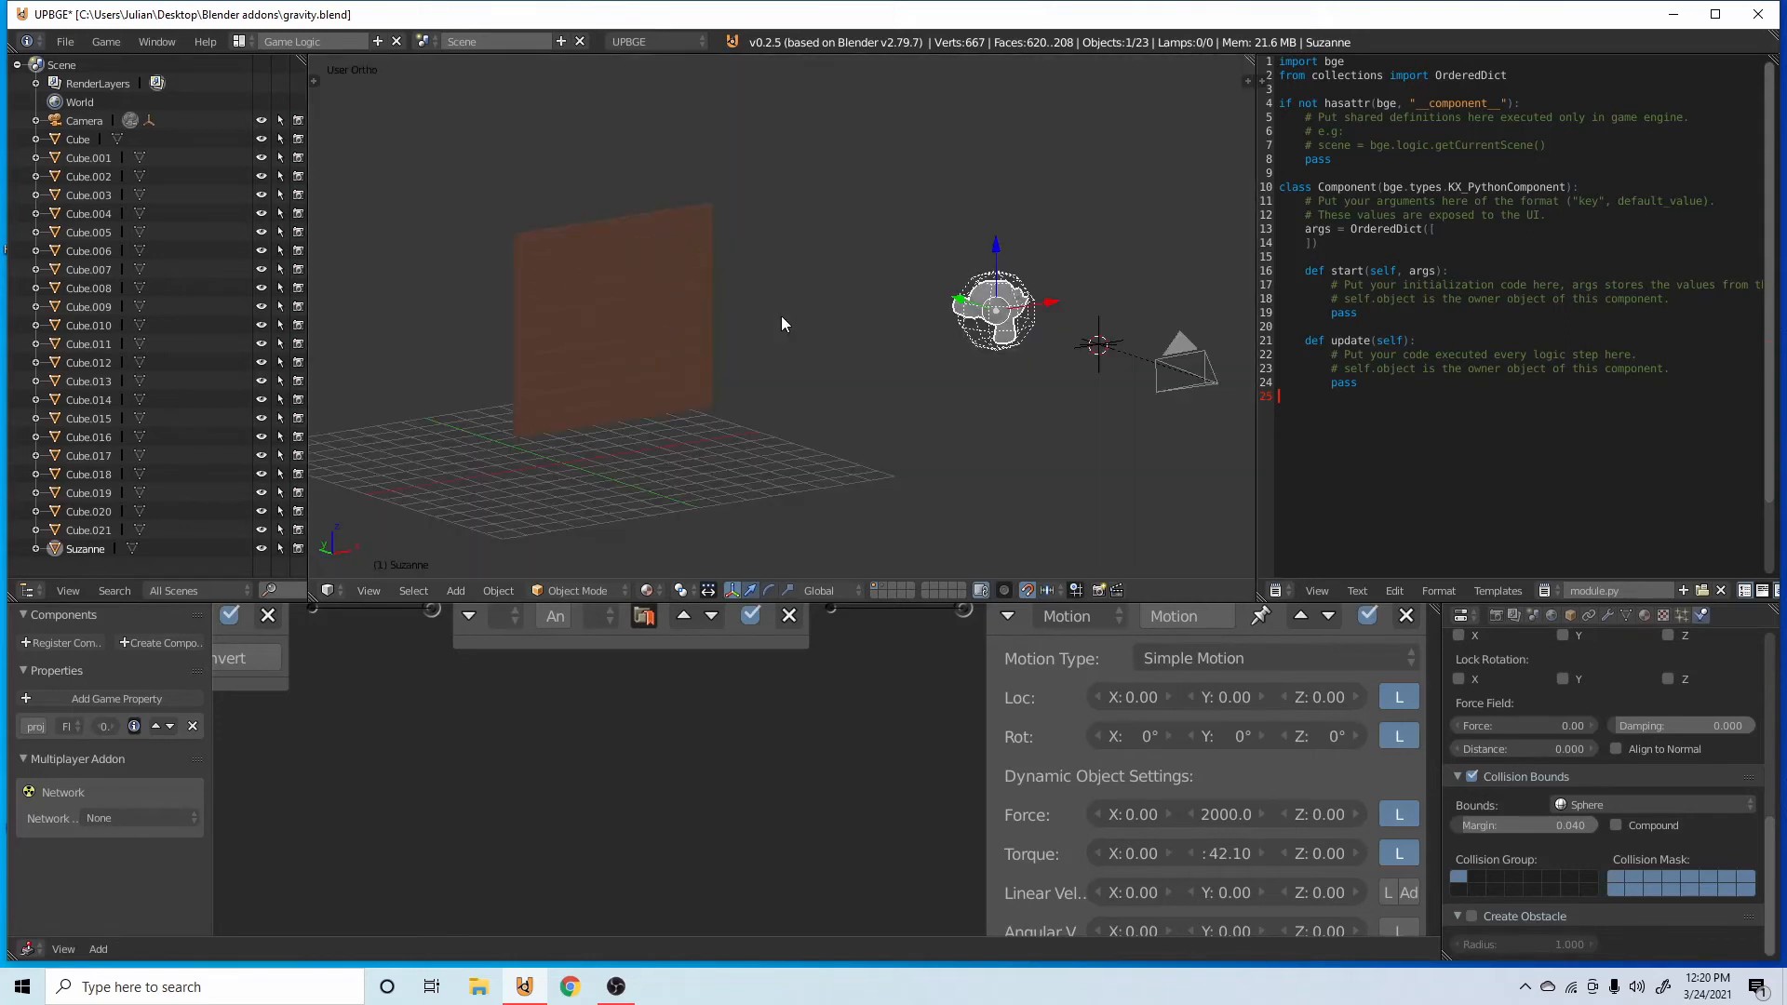
Try positive and negative X force values on the monkey's Motion actuator with a game run, and reset the X force to 0.
mouse_move(1079, 736)
middle_mouse_down()
mouse_move(1161, 840)
mouse_move(1078, 720)
middle_mouse_up()
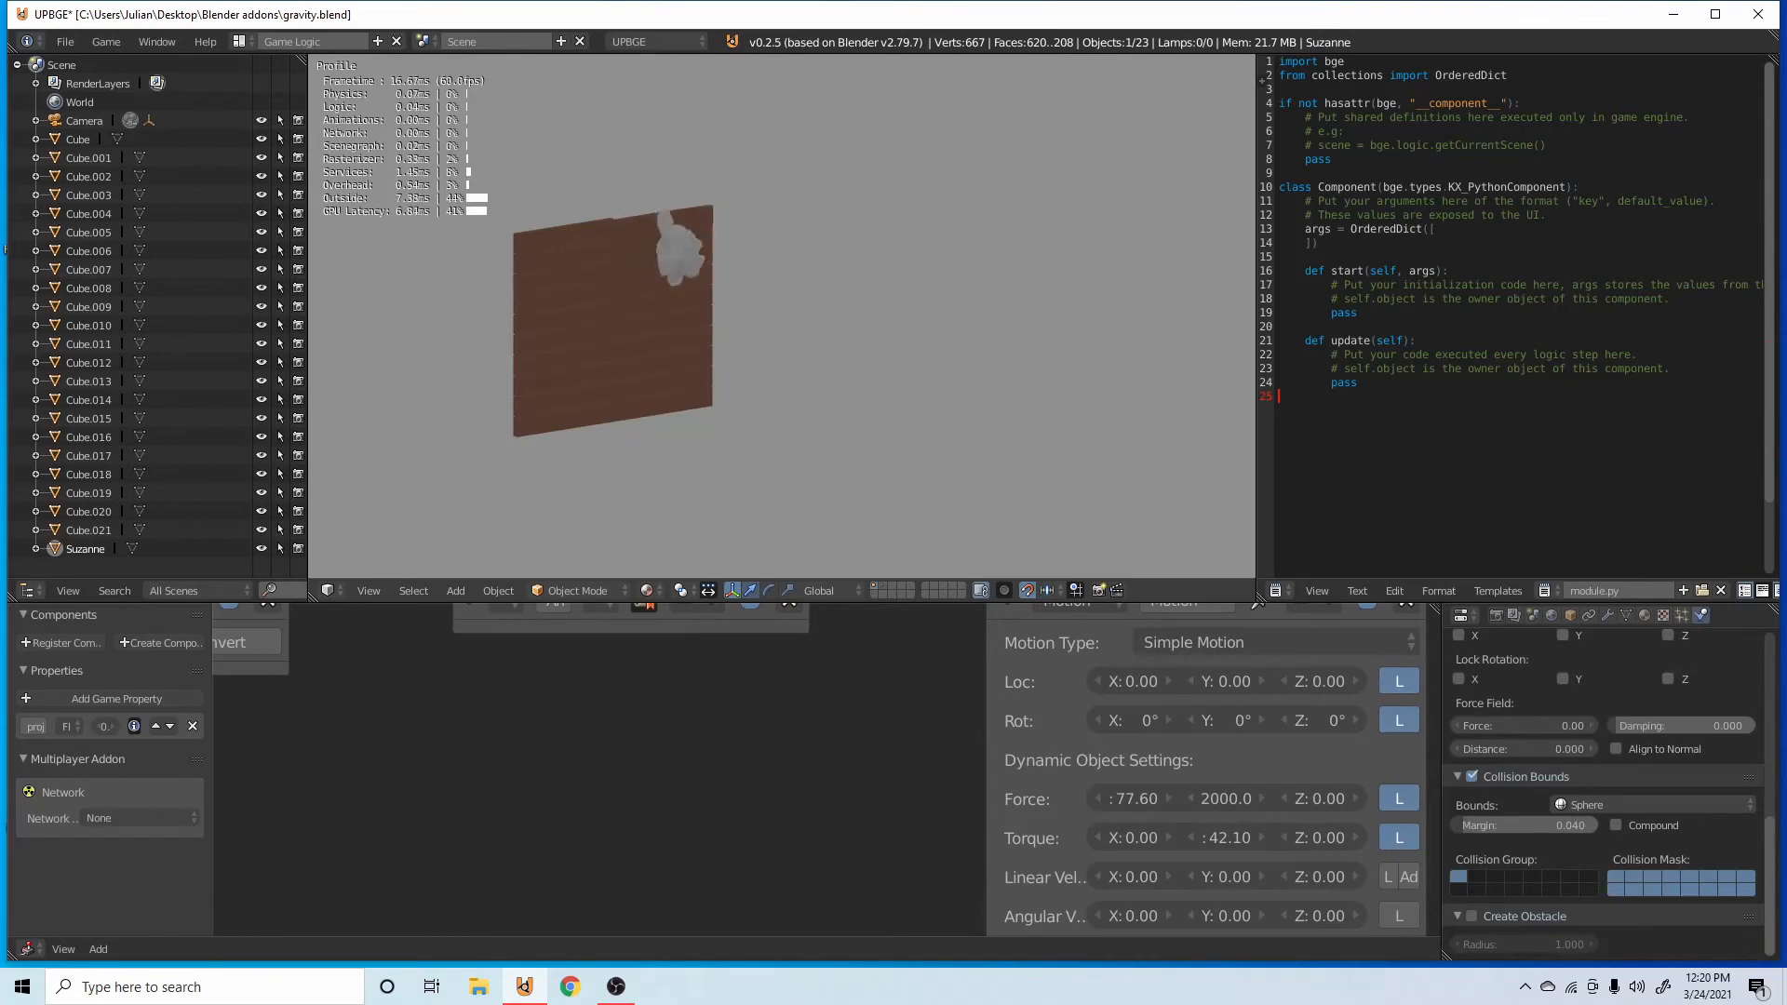
key("Escape")
left_click_drag(1133, 799, 1096, 798)
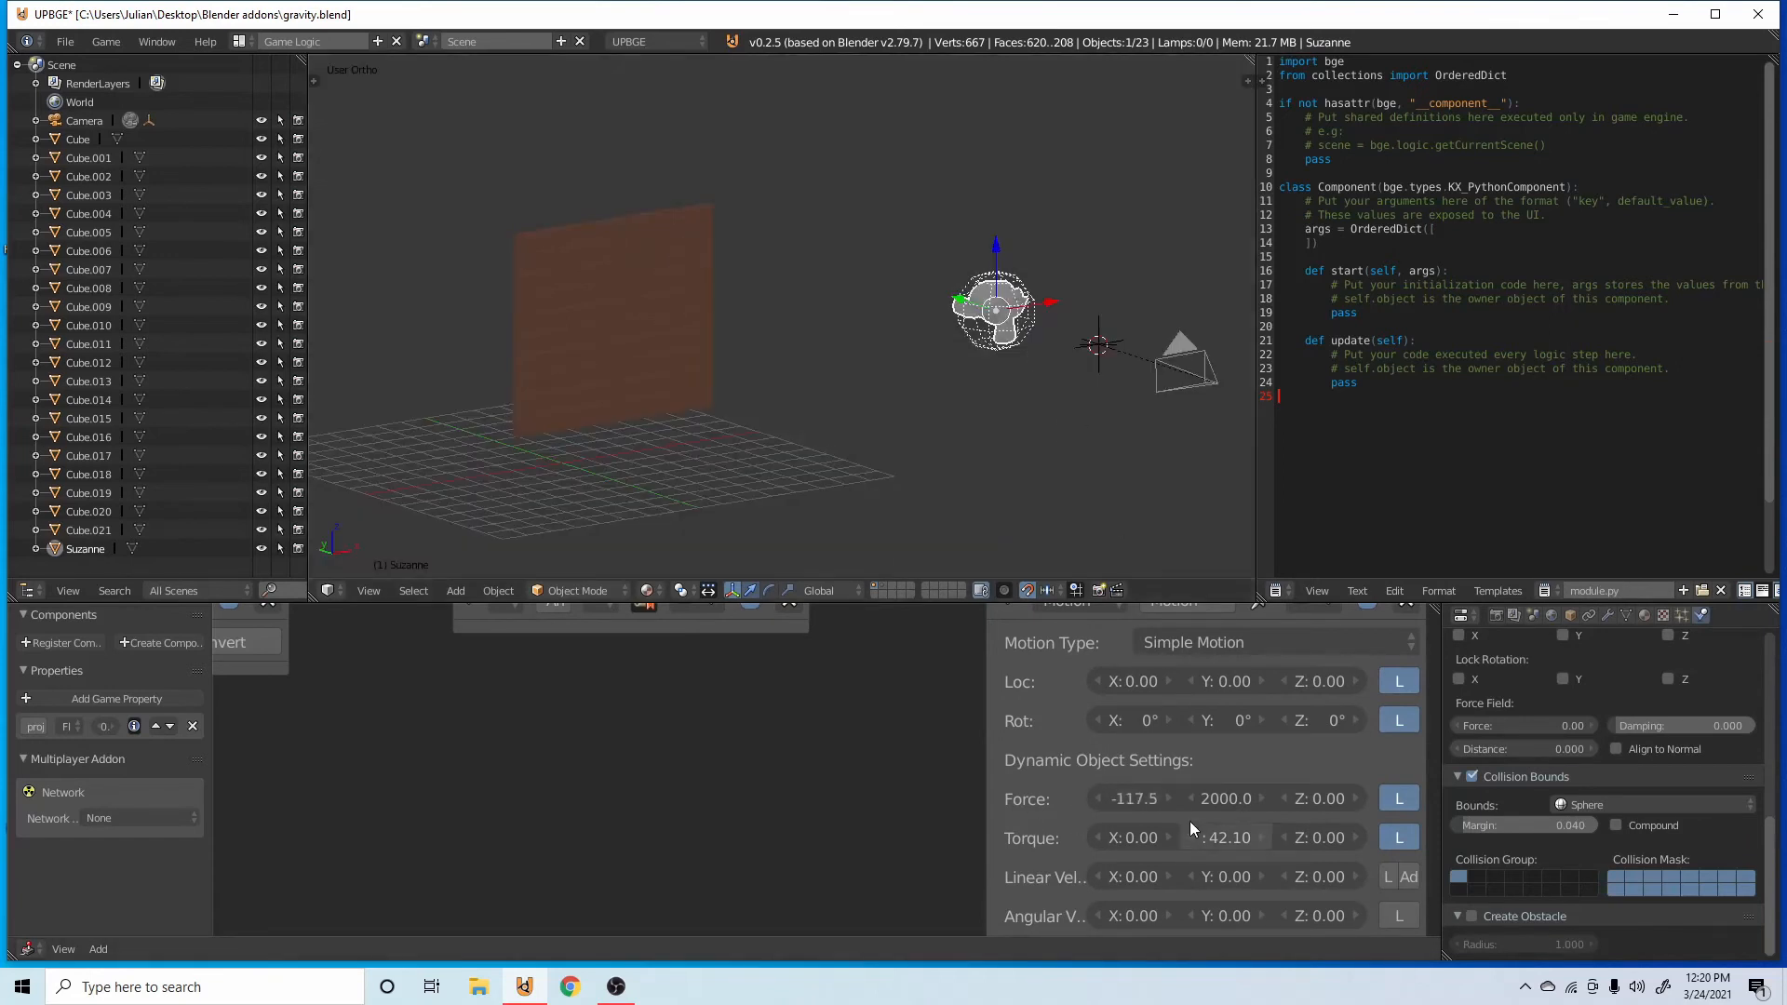
left_click(1133, 797)
type("0")
key("Return")
Set the Motion actuator's X torque to -41 and test the monkey's spin in a game run.
left_click(1122, 838)
type("-41")
key("Return")
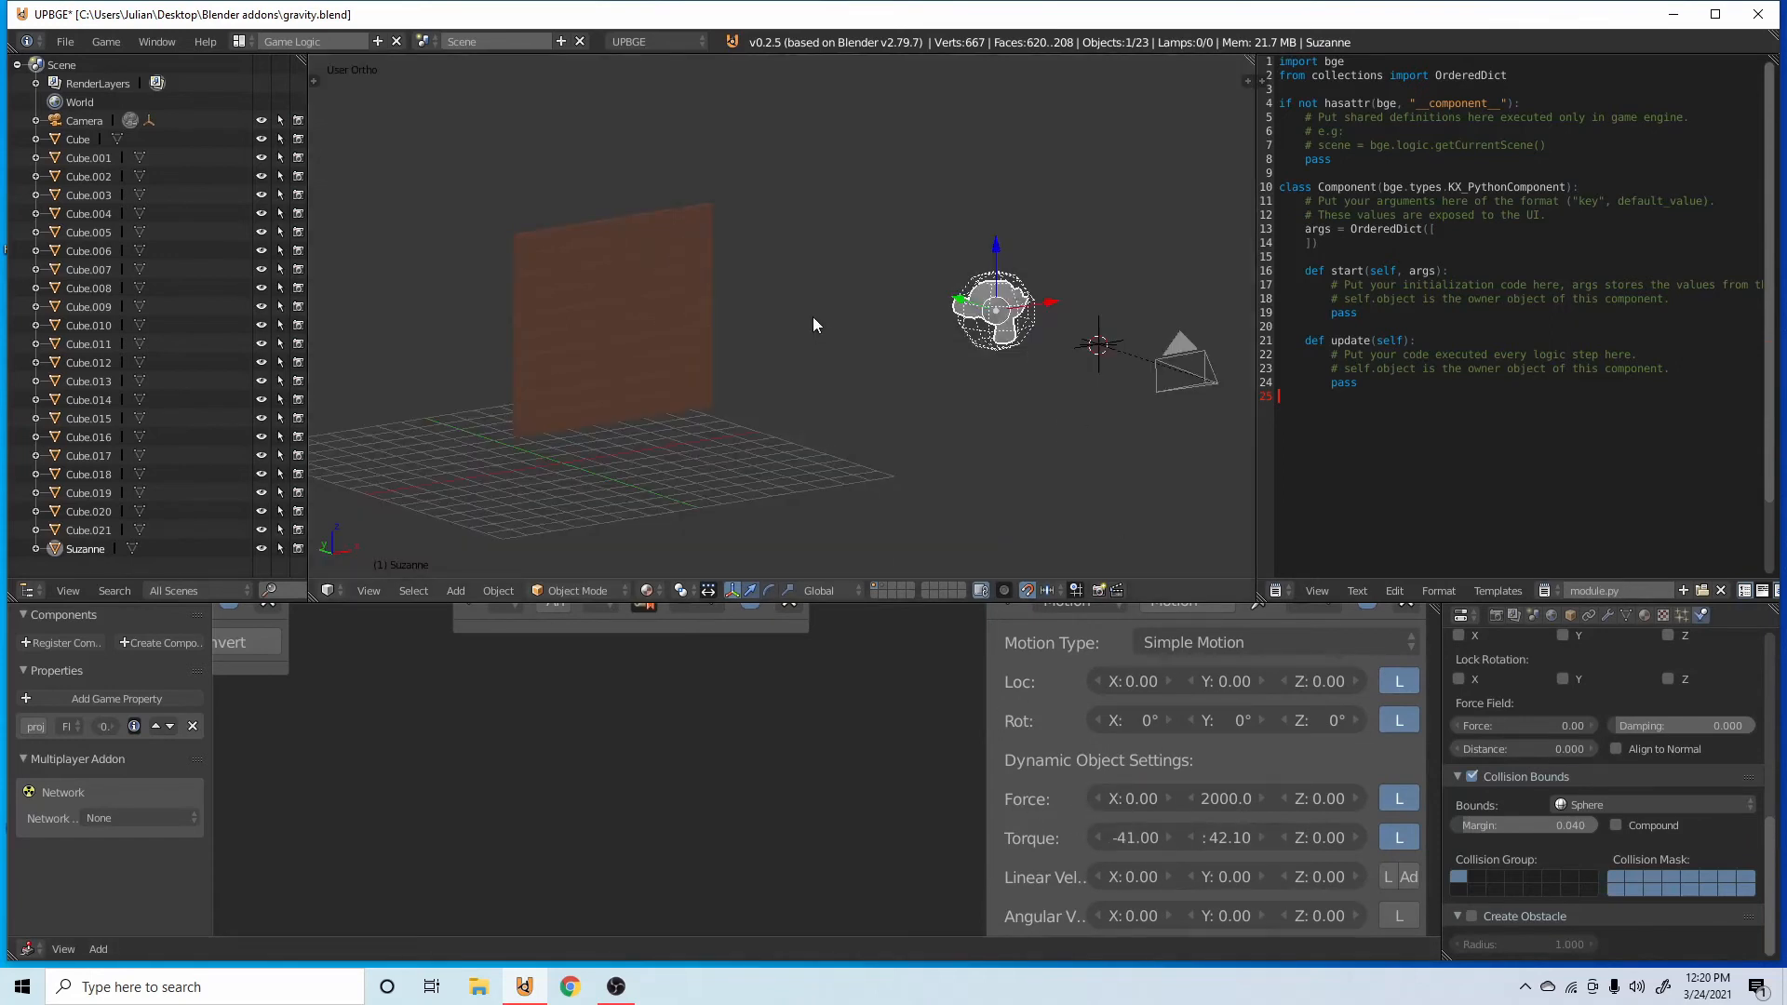
key("p")
key("Escape")
Run the game to test how the stacked bar structures react to the monkey projectiles, stopping each run.
middle_click_drag(975, 315, 921, 393)
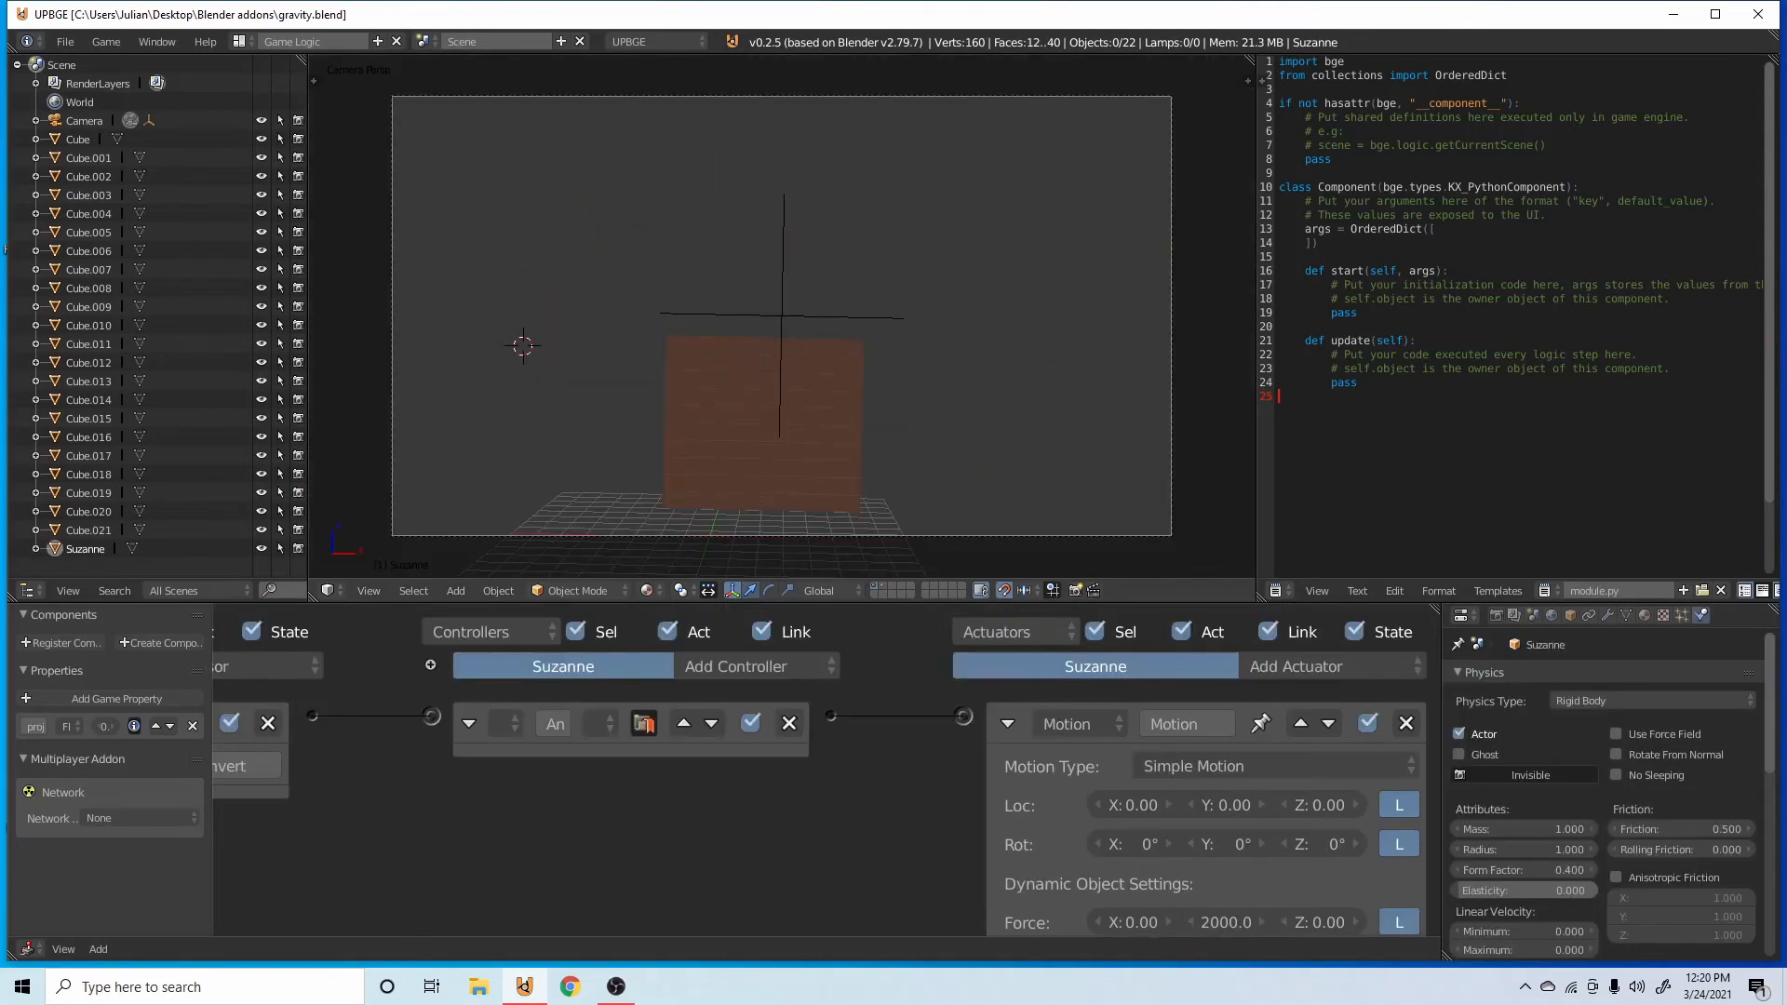
key("p")
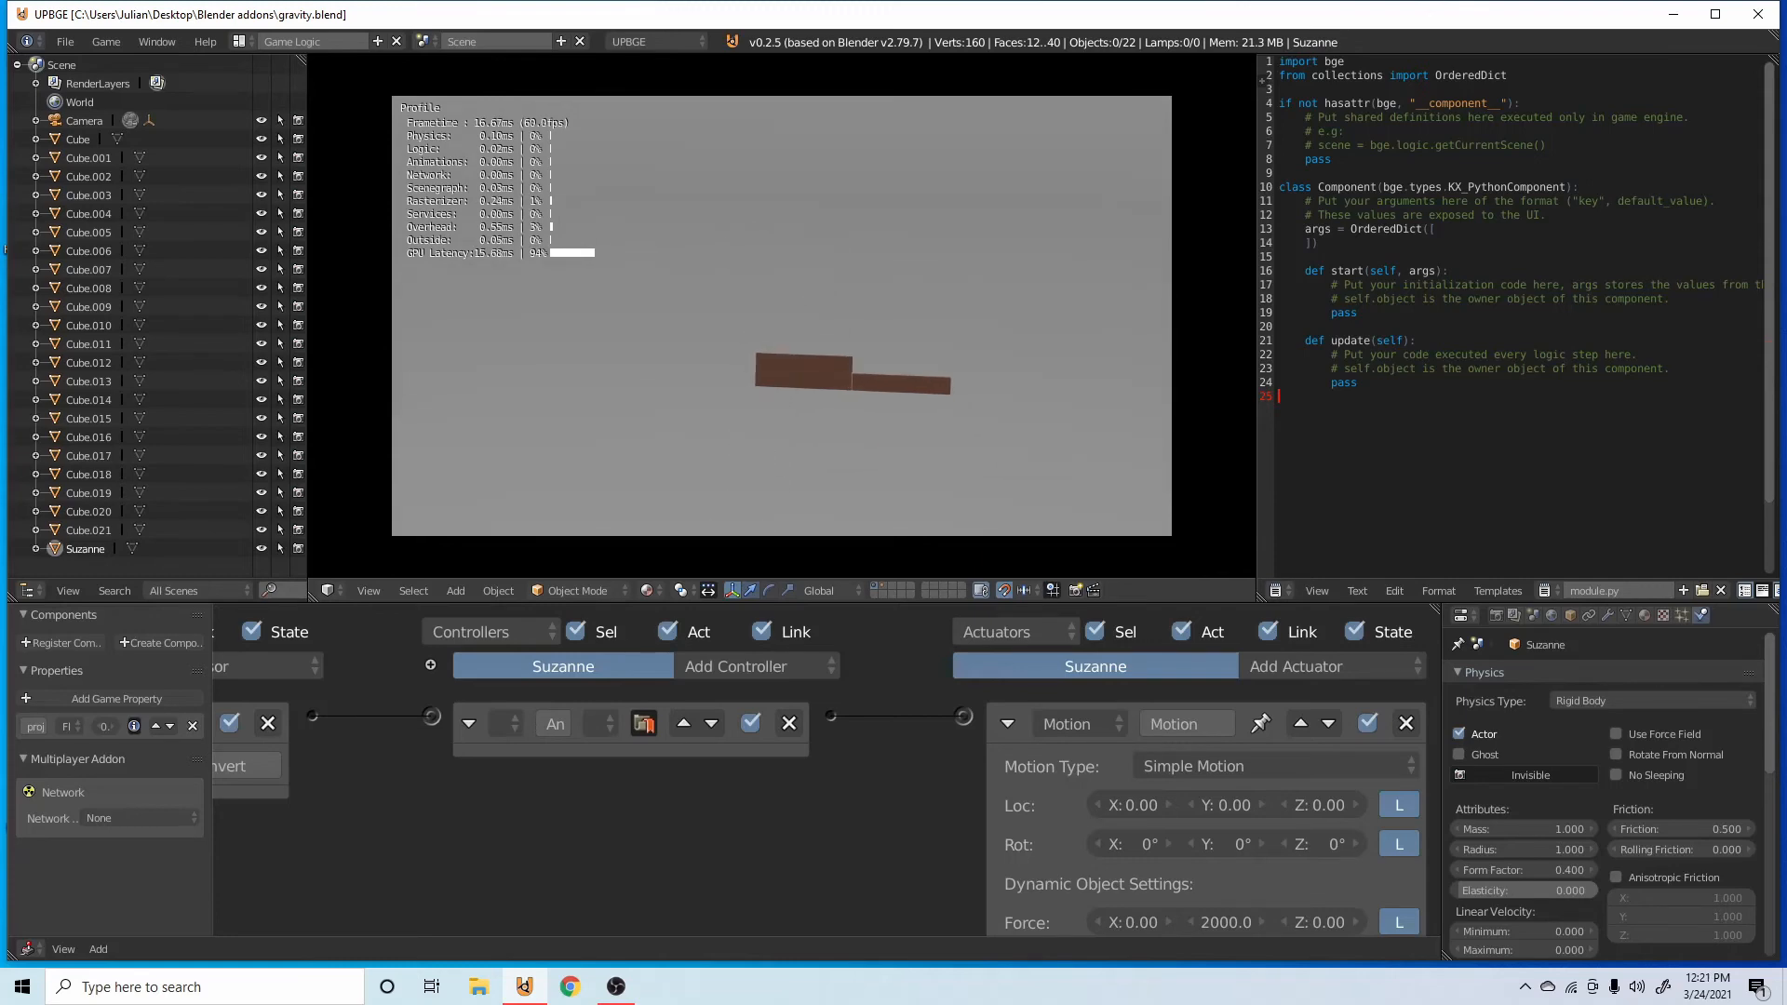
key("Escape")
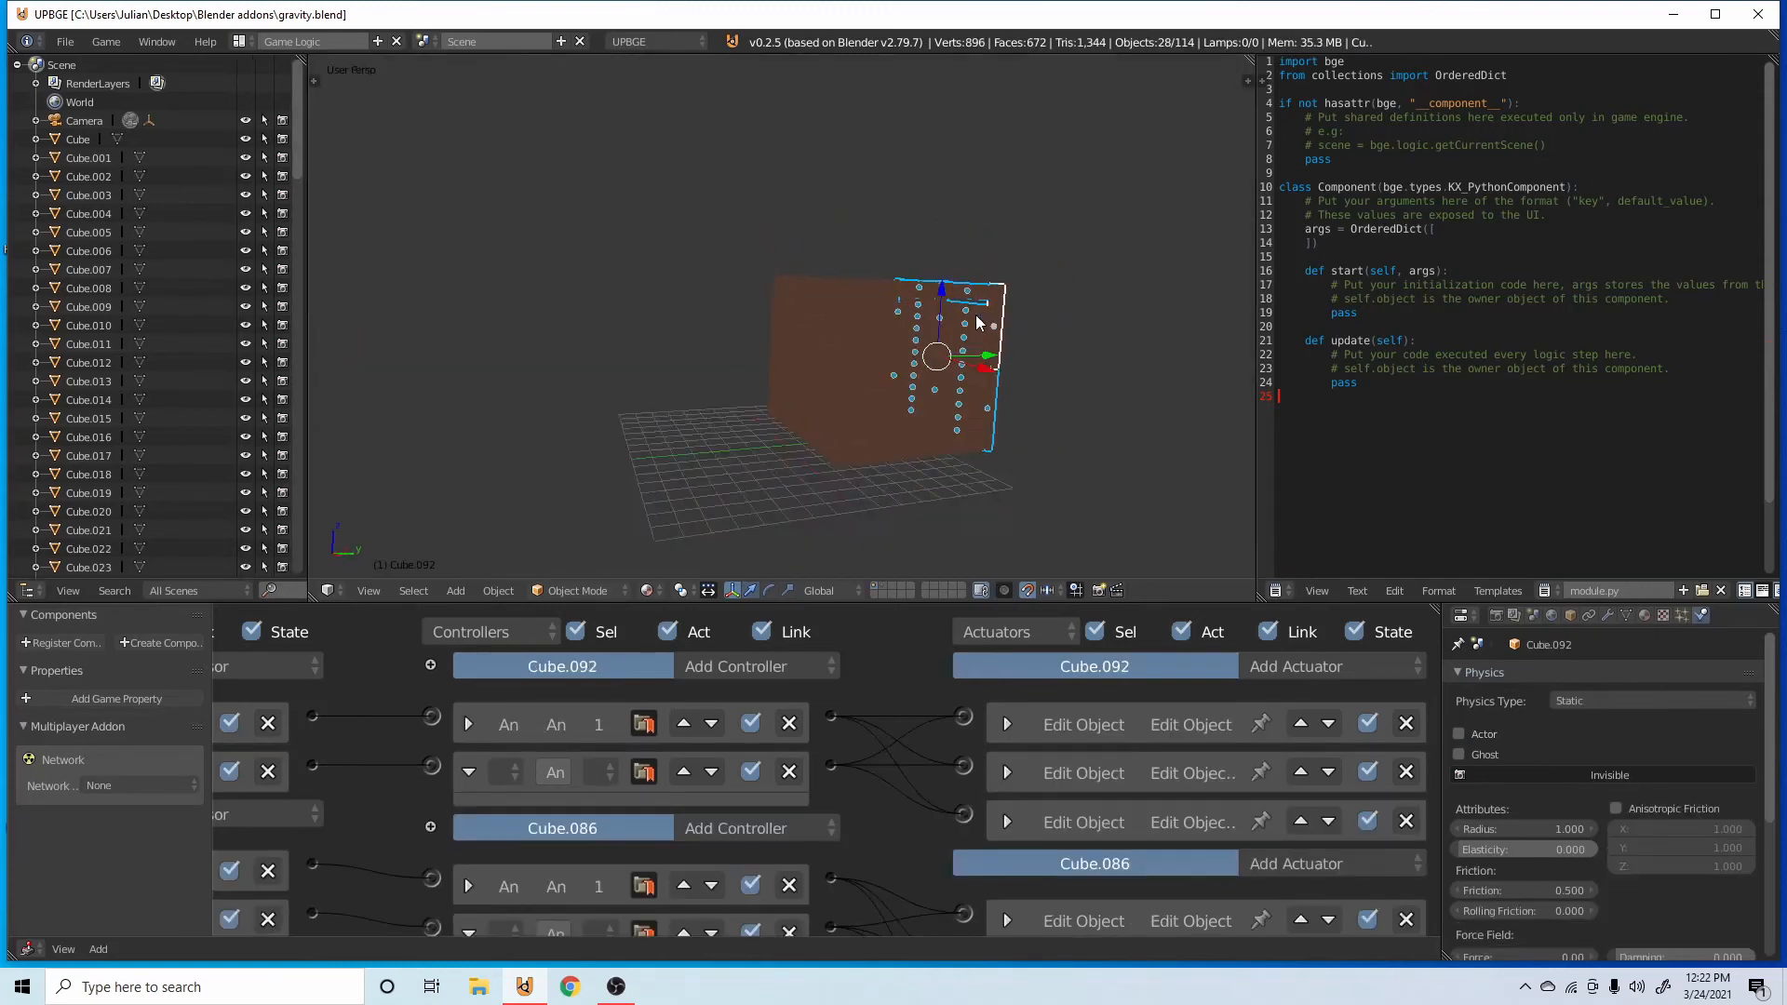
key("p")
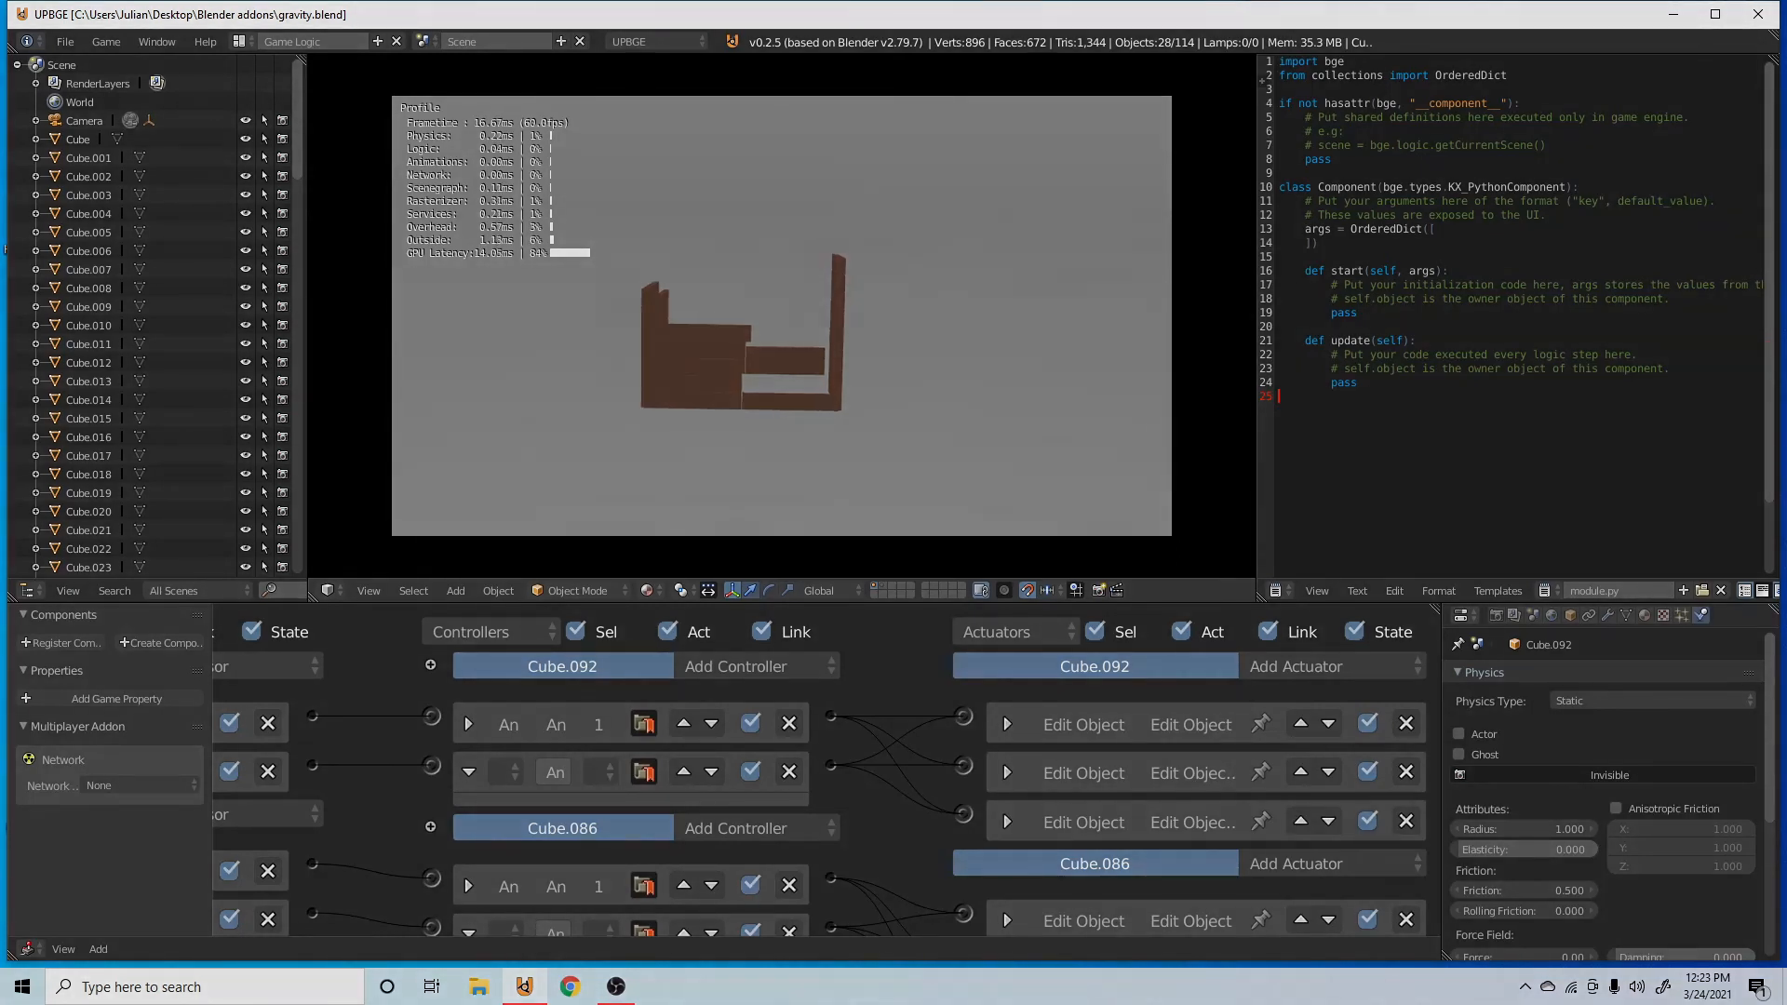
key("Escape")
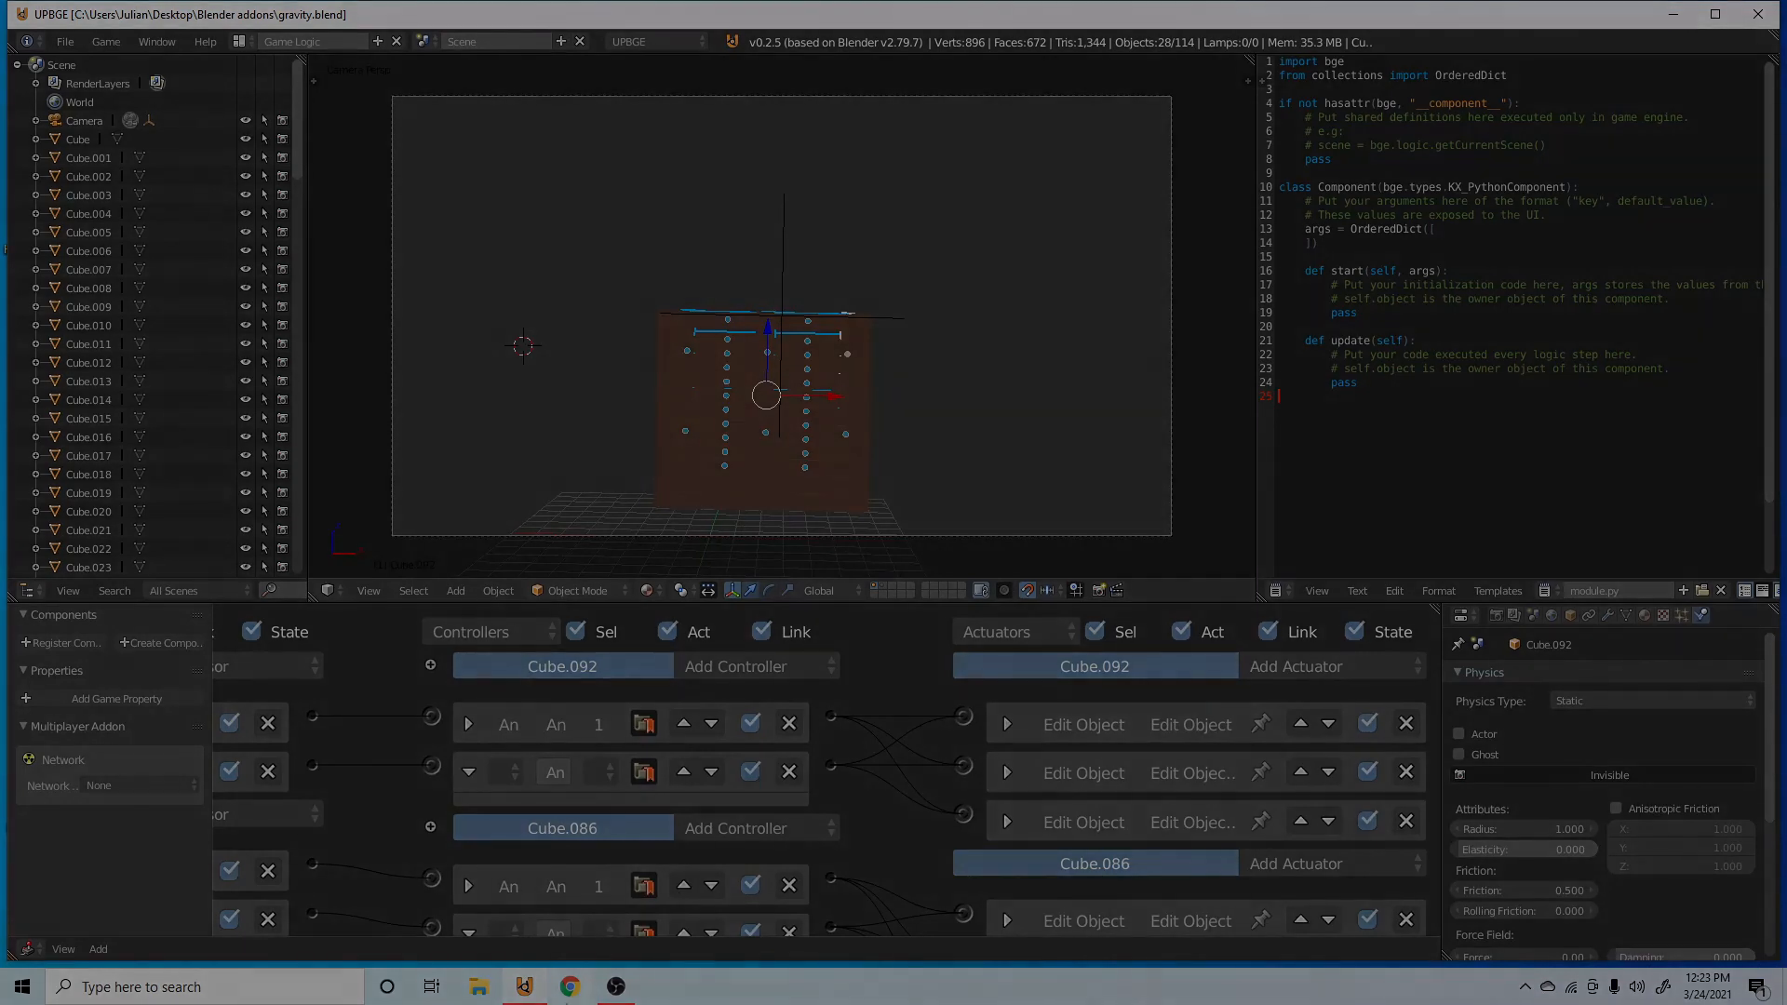
left_click(616, 986)
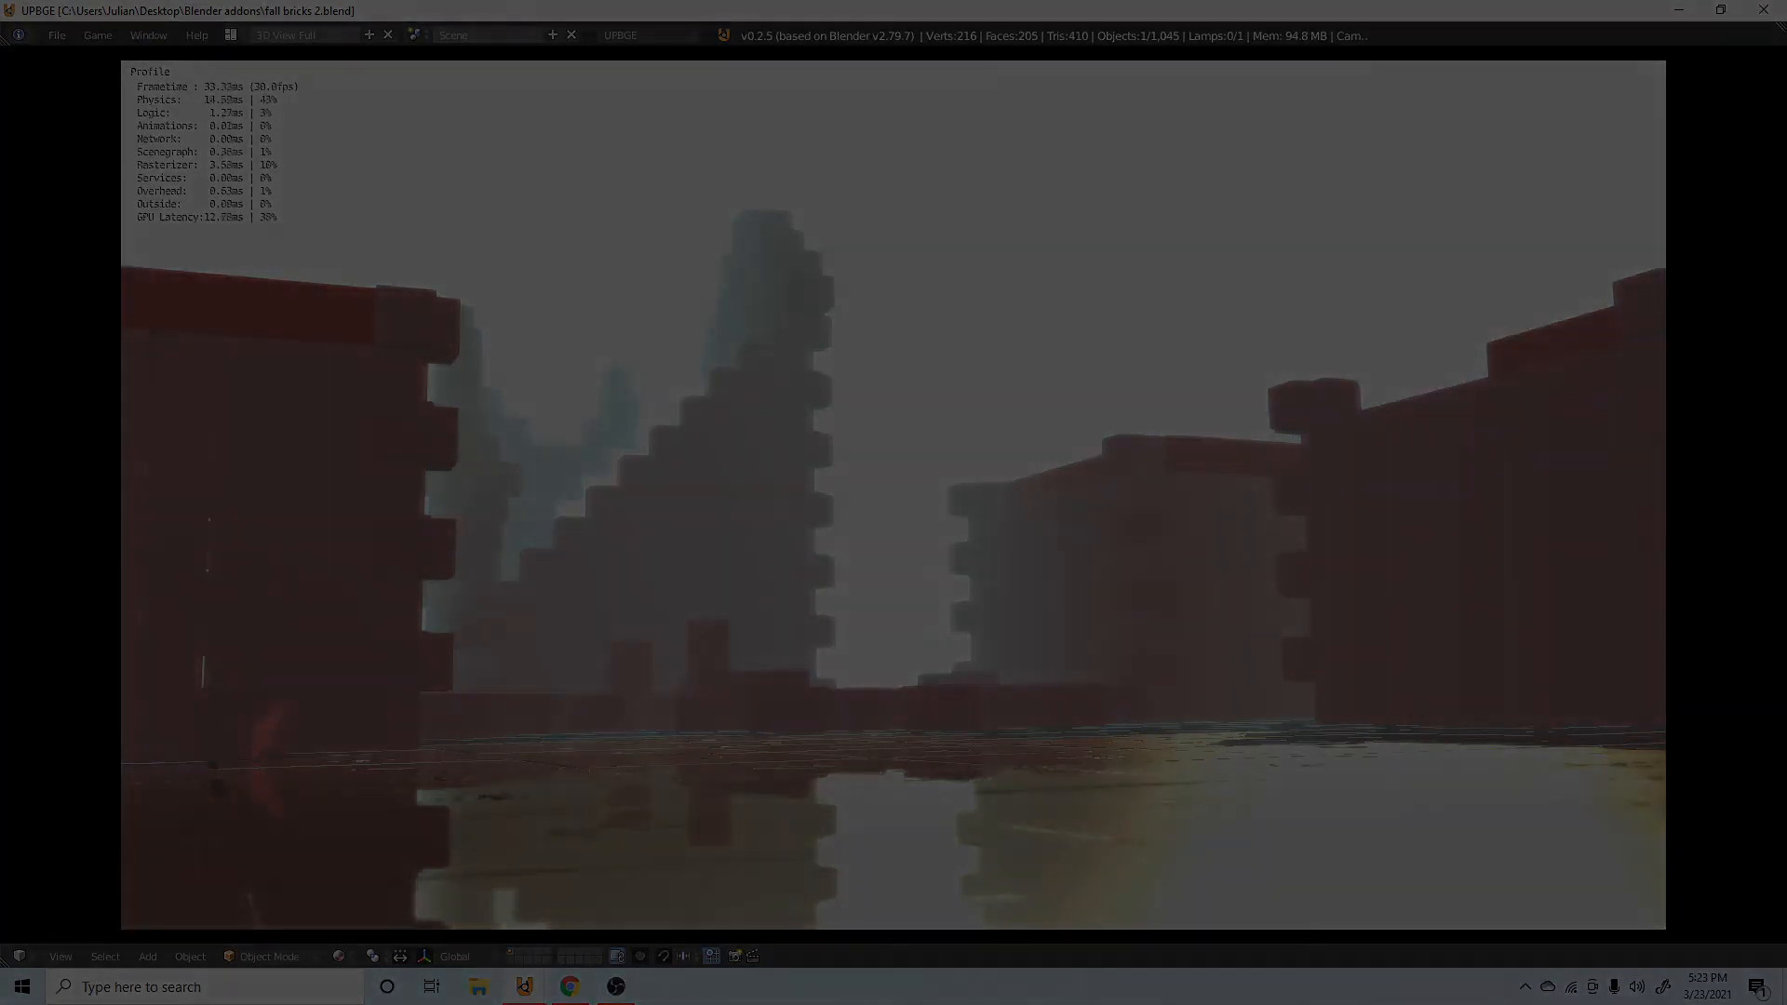
key("Escape")
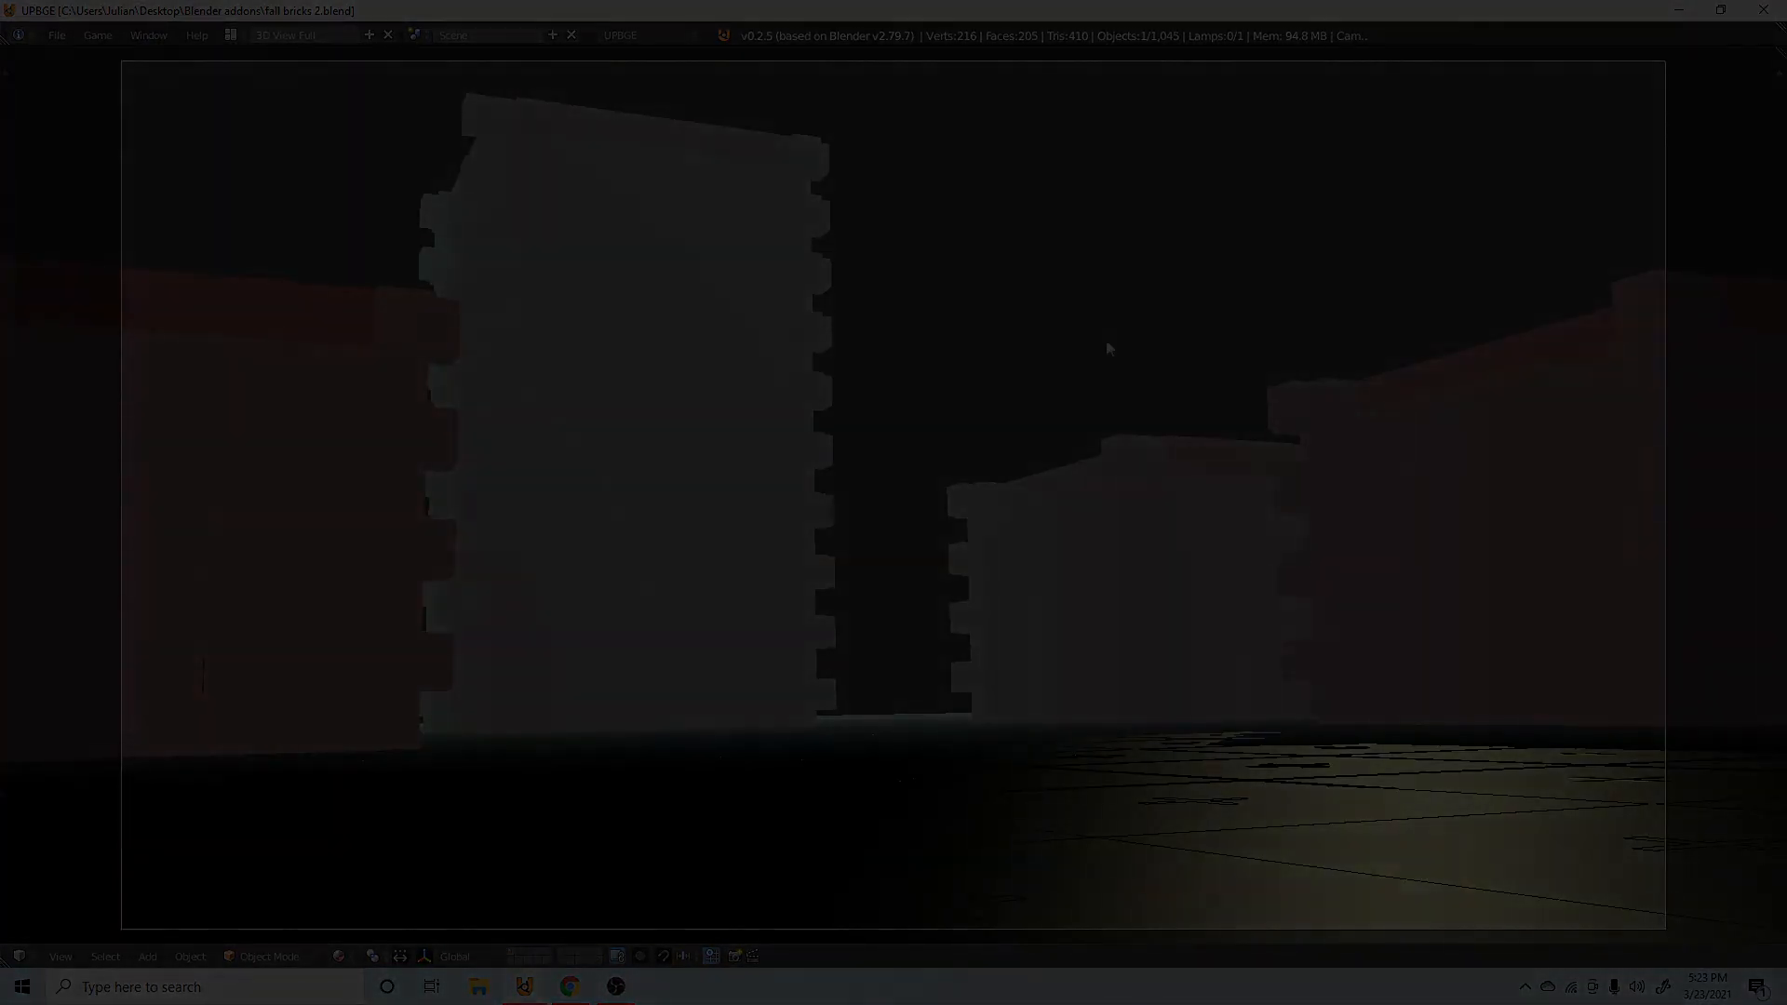